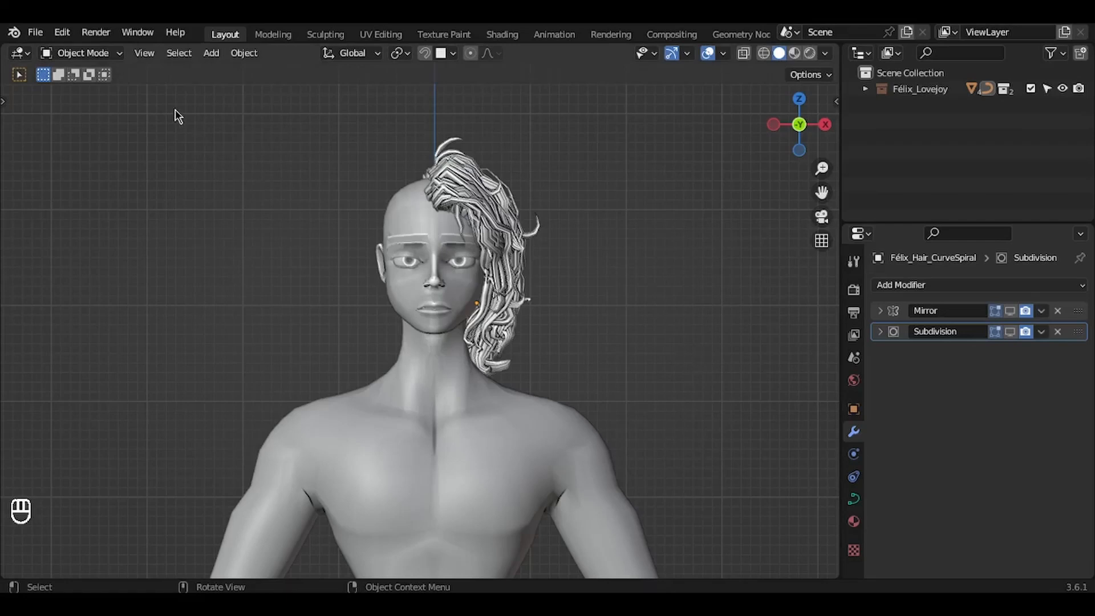
- Search the add-ons for "rig", make sure Rigging: Rigify is enabled, save the preferences and close them
click(66, 29)
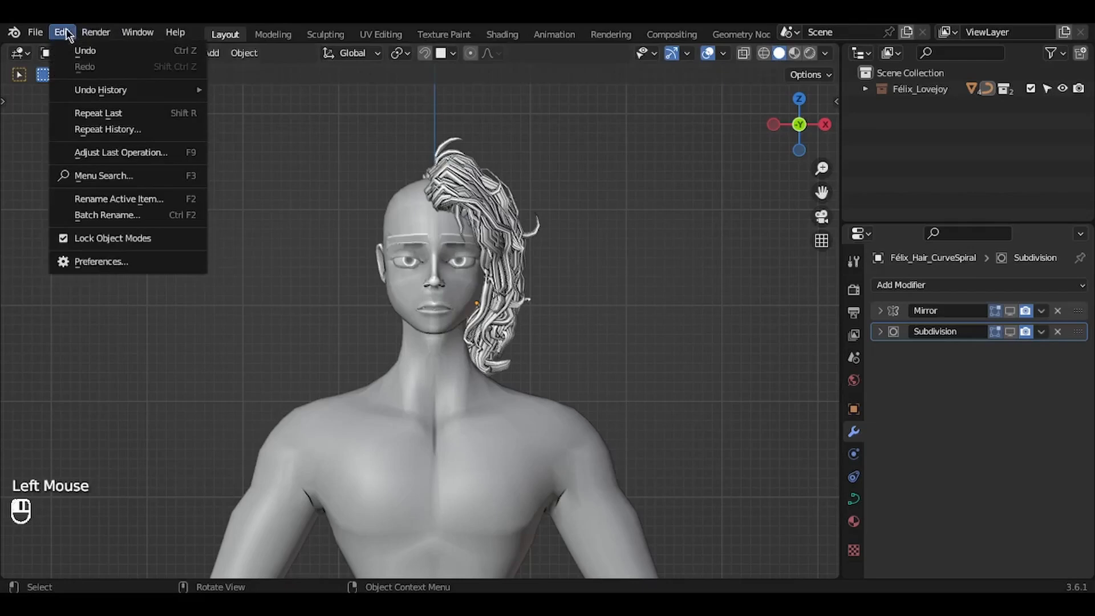
click(112, 262)
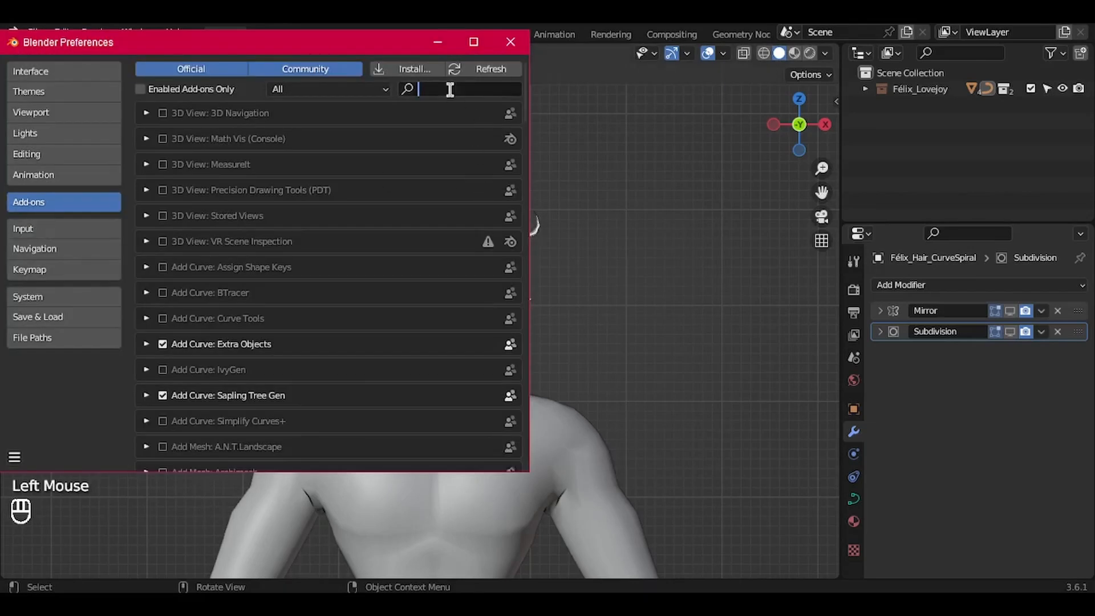
text(rig)
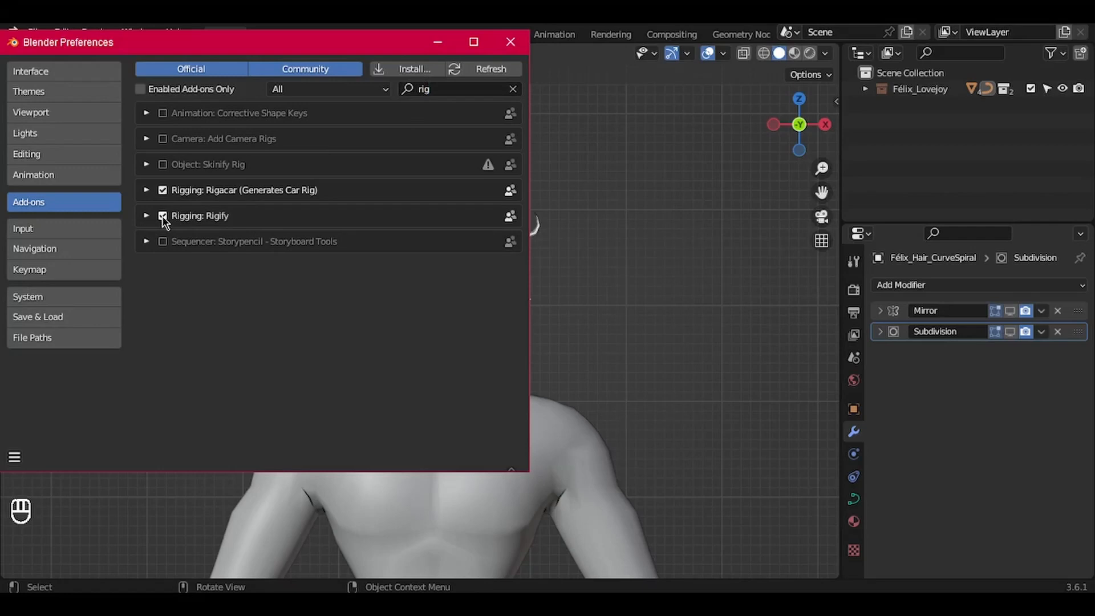
click(15, 458)
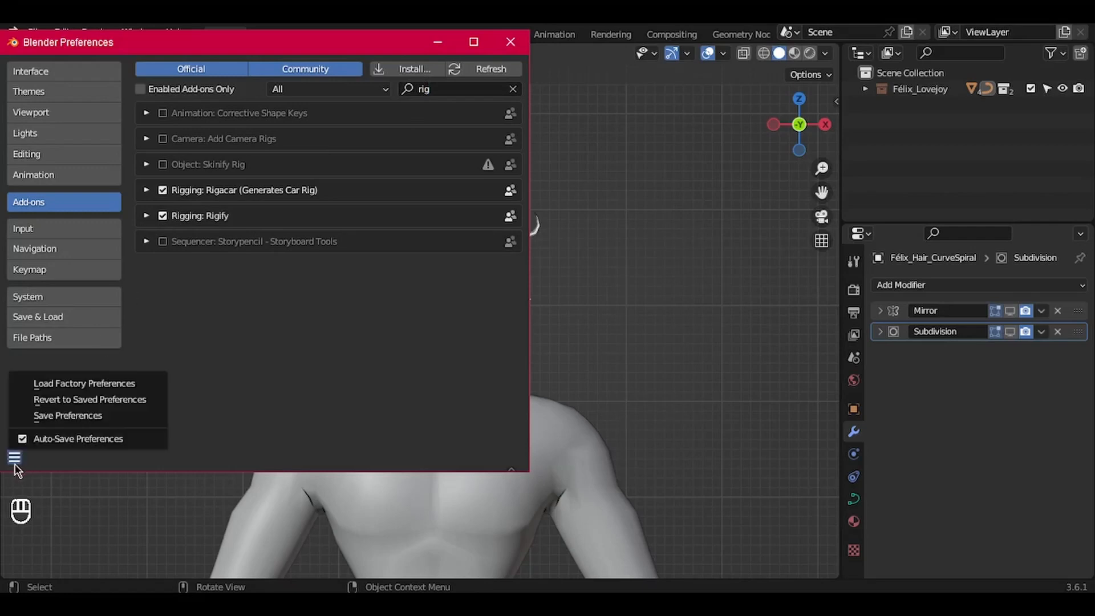
click(85, 417)
click(511, 42)
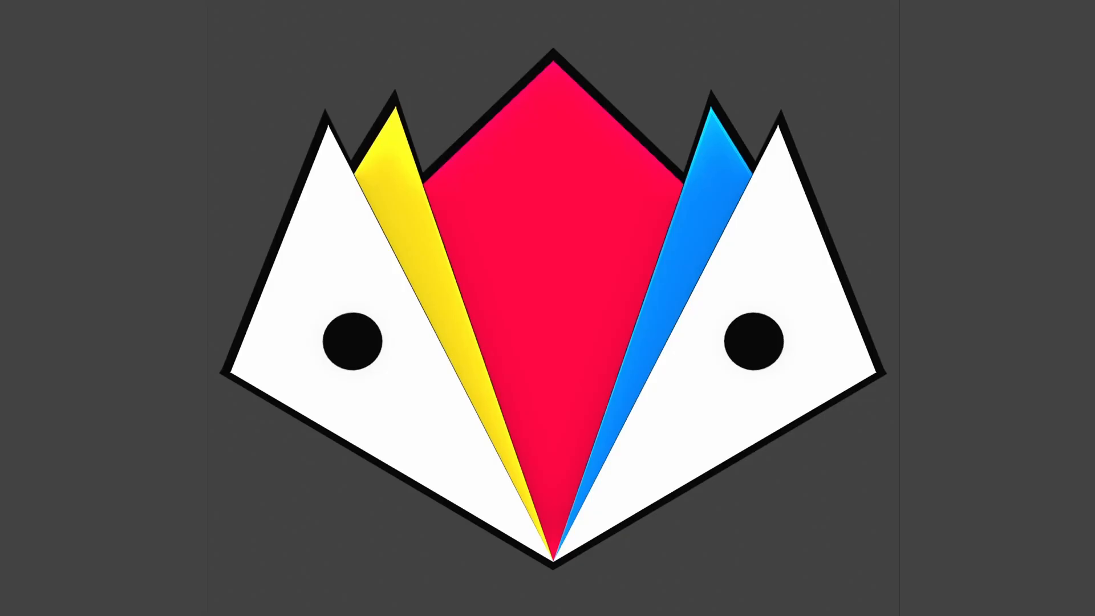
- Add a human meta-rig armature with face and finger bones to the scene
key(shift+a)
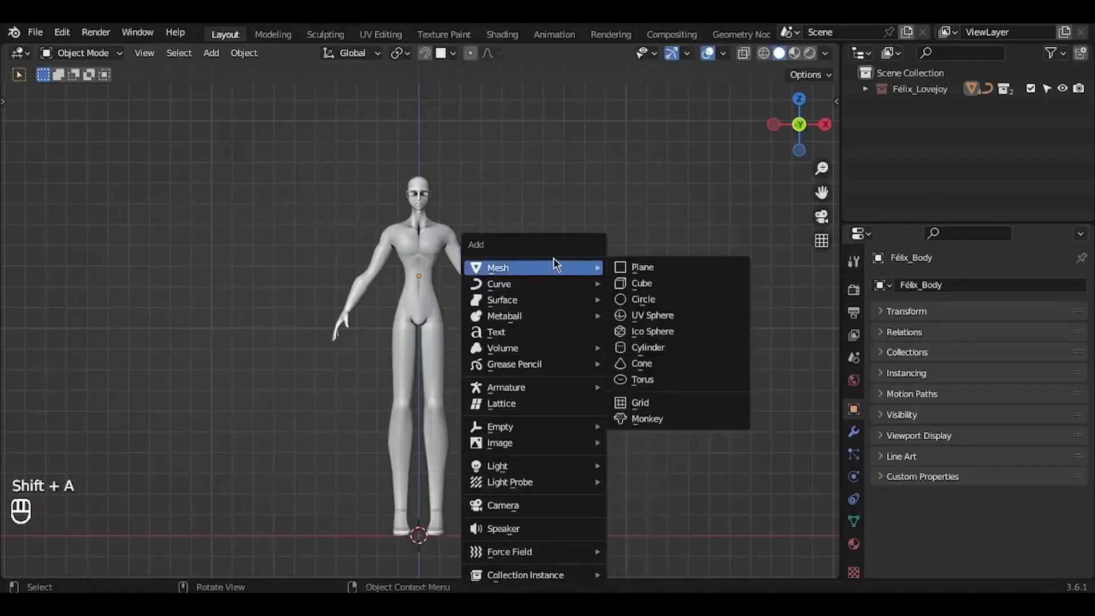
mouse_move(540, 389)
click(692, 417)
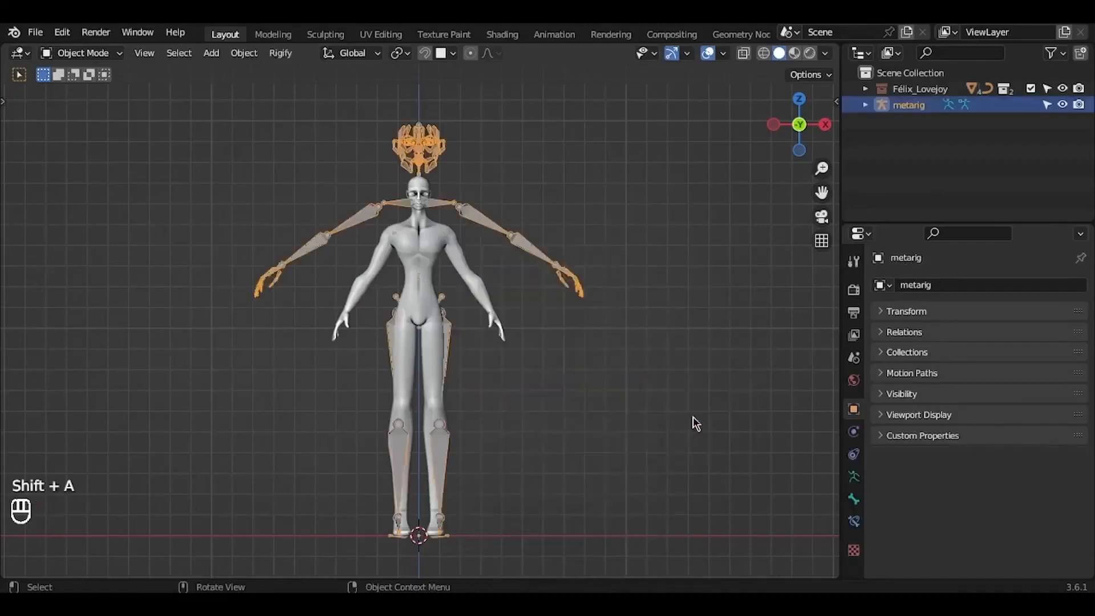
- Set the metarig's viewport display to In Front and switch the armature to Edit Mode
click(909, 399)
click(915, 400)
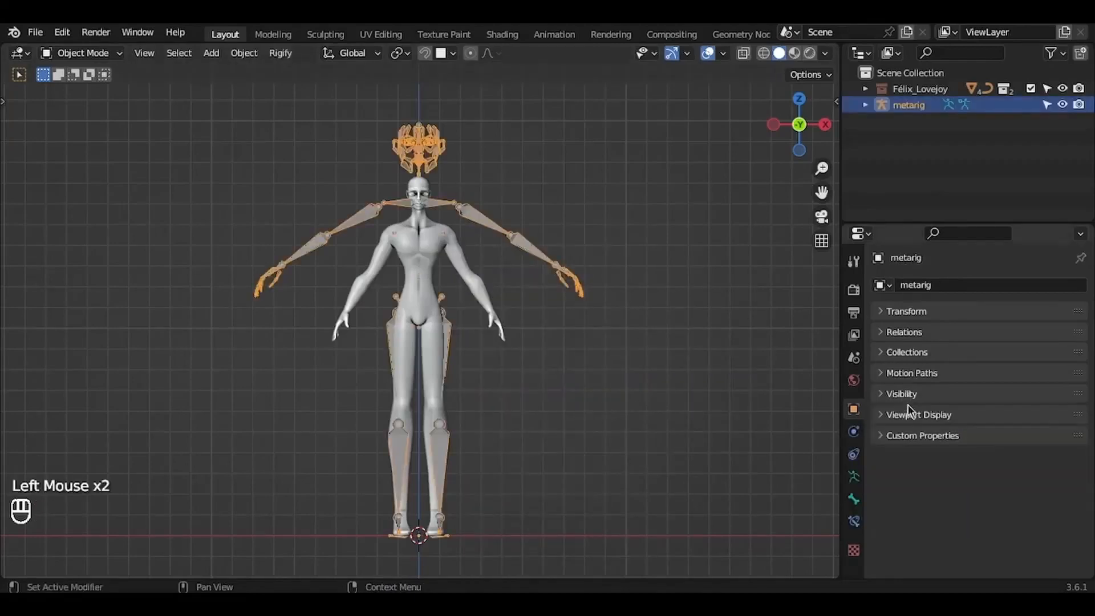
click(919, 414)
scroll(705, 278, up, 1)
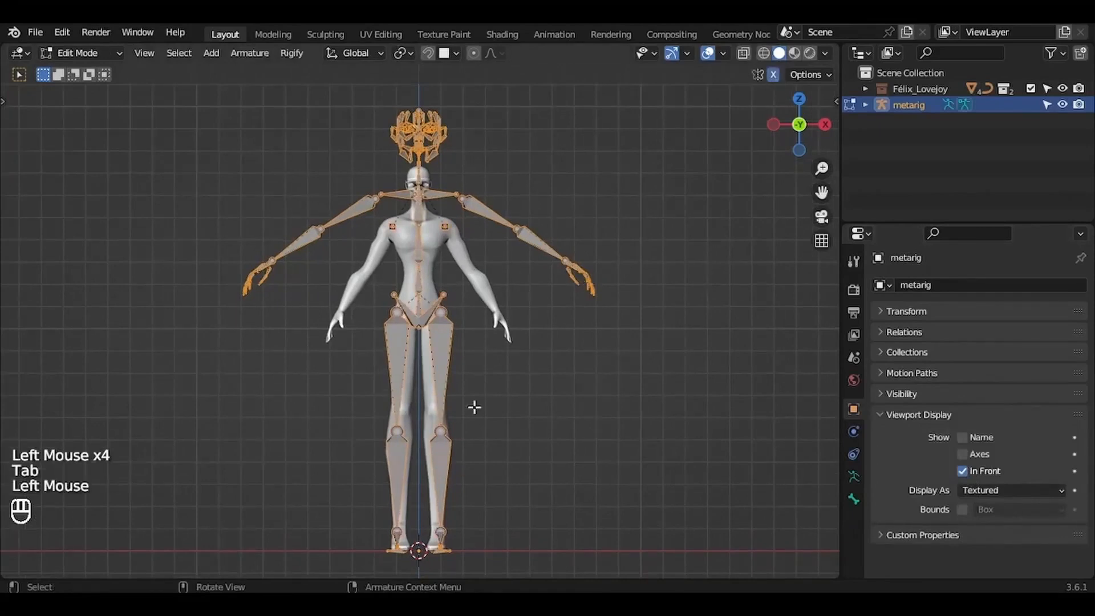
- Fit the foot, toe and heel bones inside the foot mesh in side view
click(433, 548)
key(KP_3)
key(KP_Decimal)
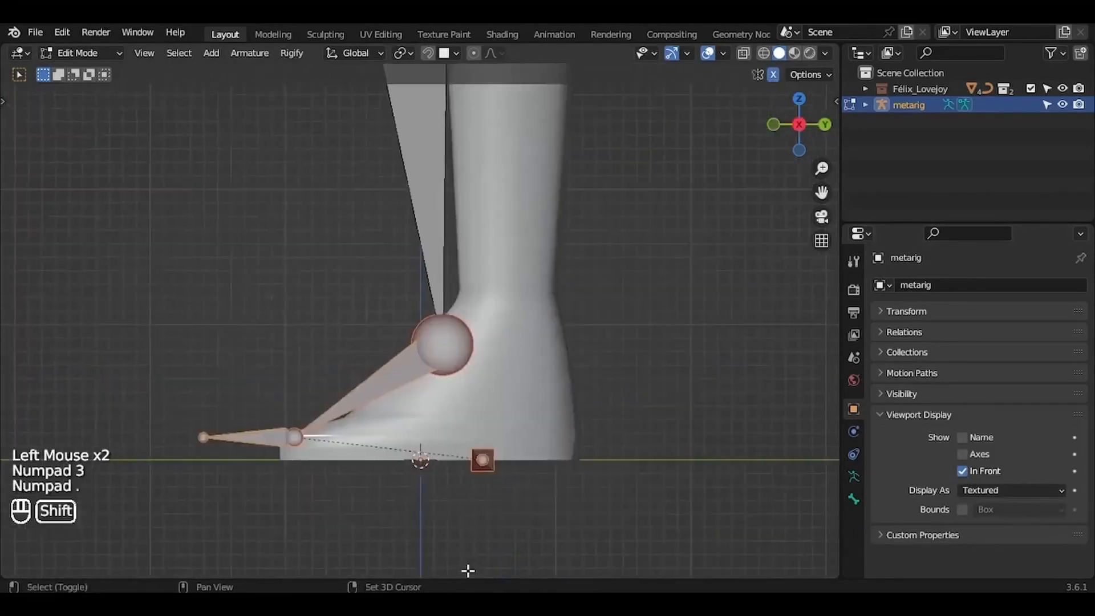
key(g)
click(548, 425)
key(g)
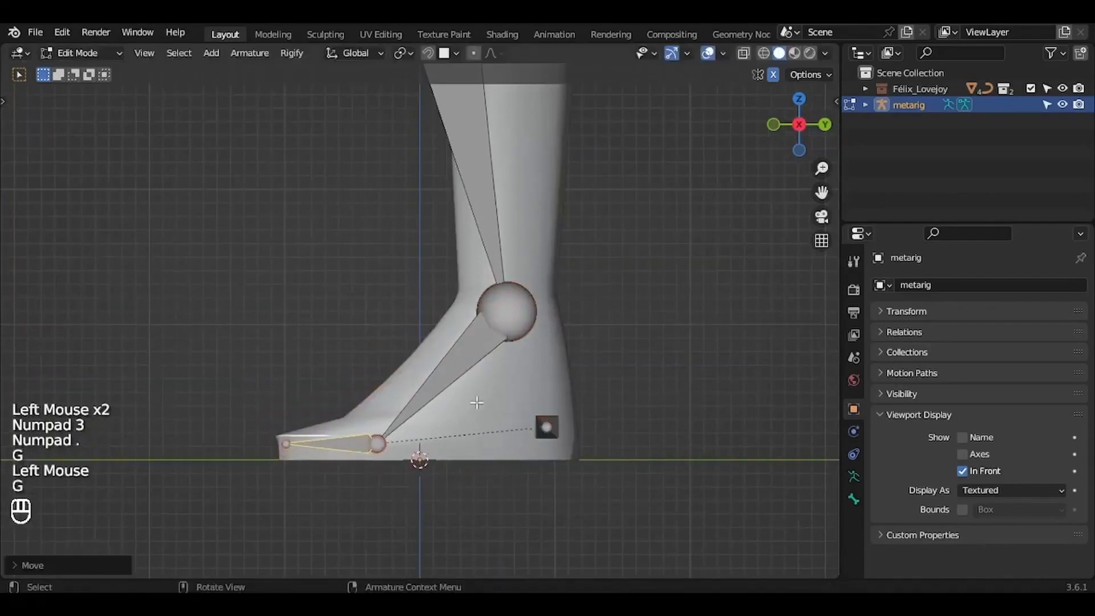
click(550, 419)
key(g)
click(551, 417)
- Raise the knee joint to the knee of the leg mesh in side view
shift+middle_drag(550, 416, 560, 571)
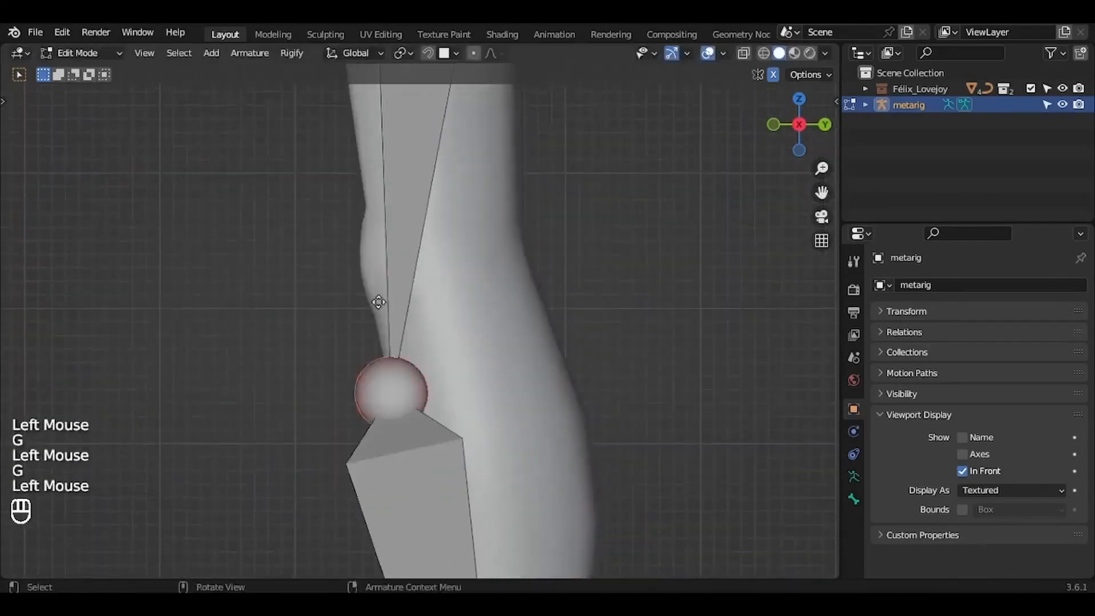
key(g)
click(378, 279)
- Raise the hip joints and the pelvis bone tips along Z in front view
key(KP_1)
shift+middle_drag(378, 279, 386, 553)
drag(421, 354, 511, 177)
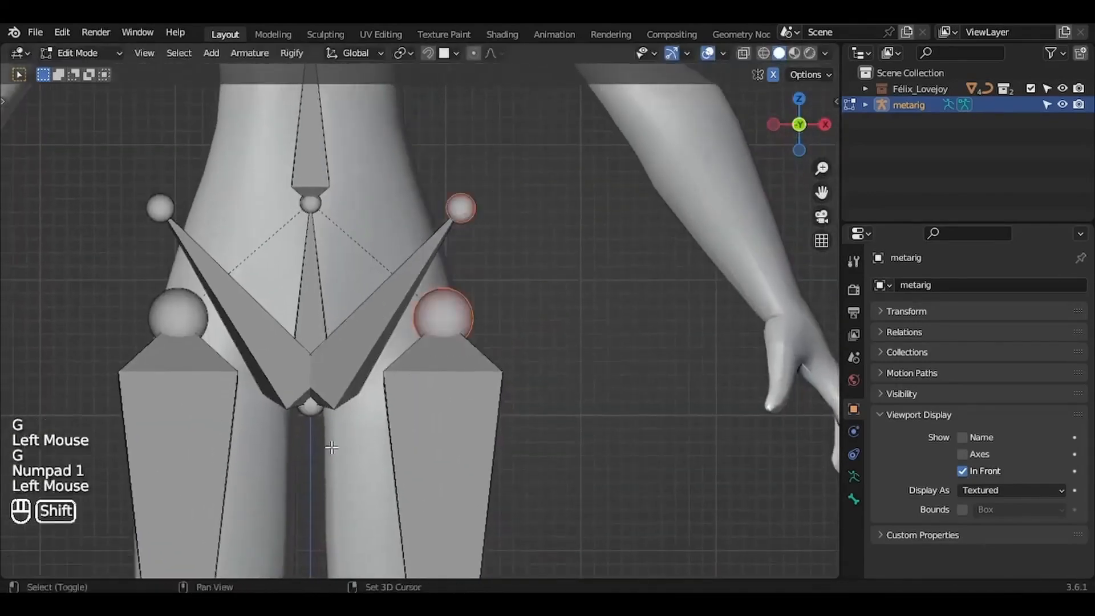
key(g)
key(z)
click(344, 408)
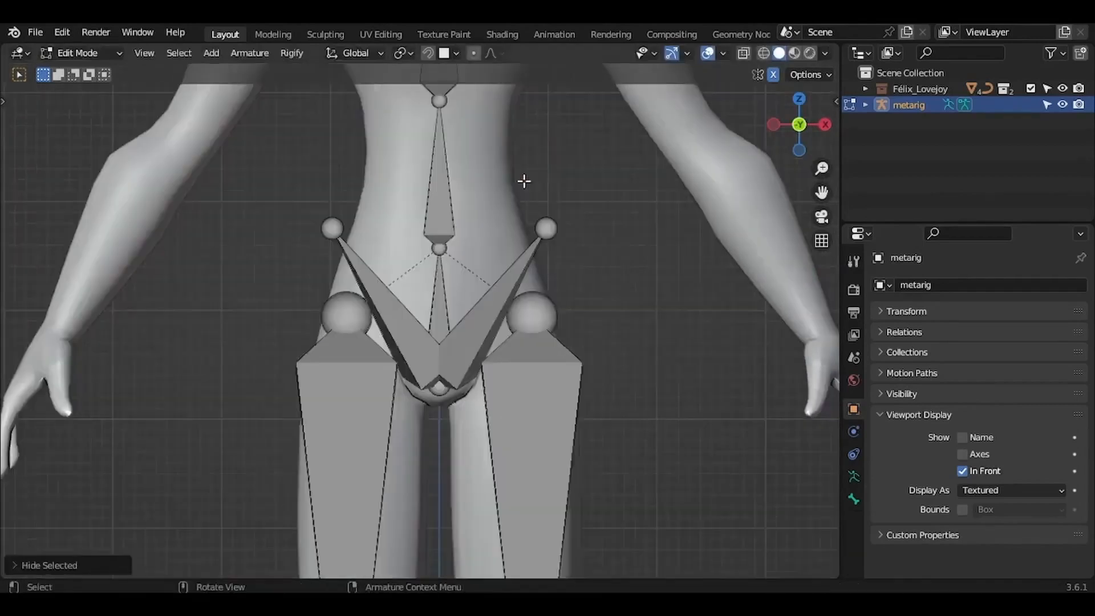
- Shift the leg and foot bones along X to centre them inside the leg mesh
shift+middle_drag(604, 408, 591, 442)
drag(587, 478, 432, 293)
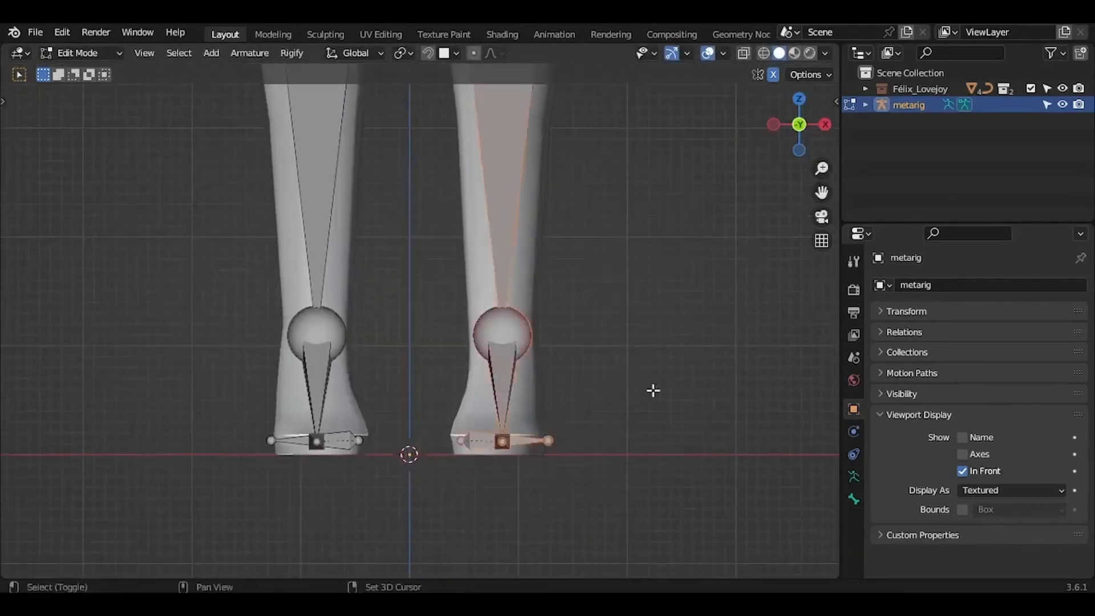
key(g)
key(x)
click(669, 367)
- Move the upper tips of the pelvis bones down and inward so they sit inside the hips
shift+scroll(669, 367, up, 8)
scroll(669, 367, down, 5)
shift+scroll(669, 366, up, 12)
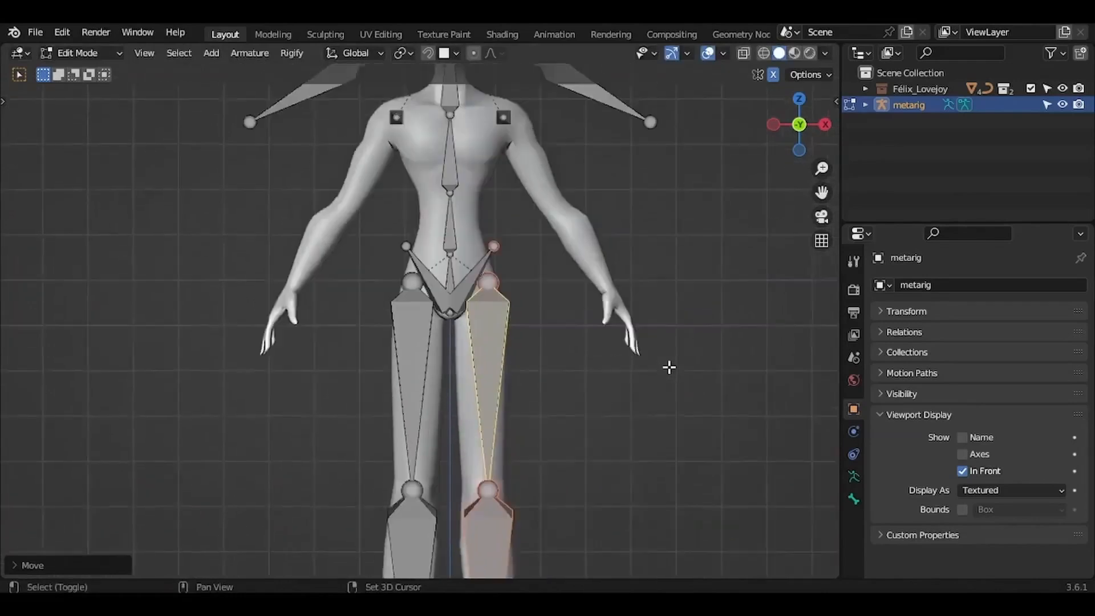
scroll(669, 367, up, 4)
click(497, 191)
key(g)
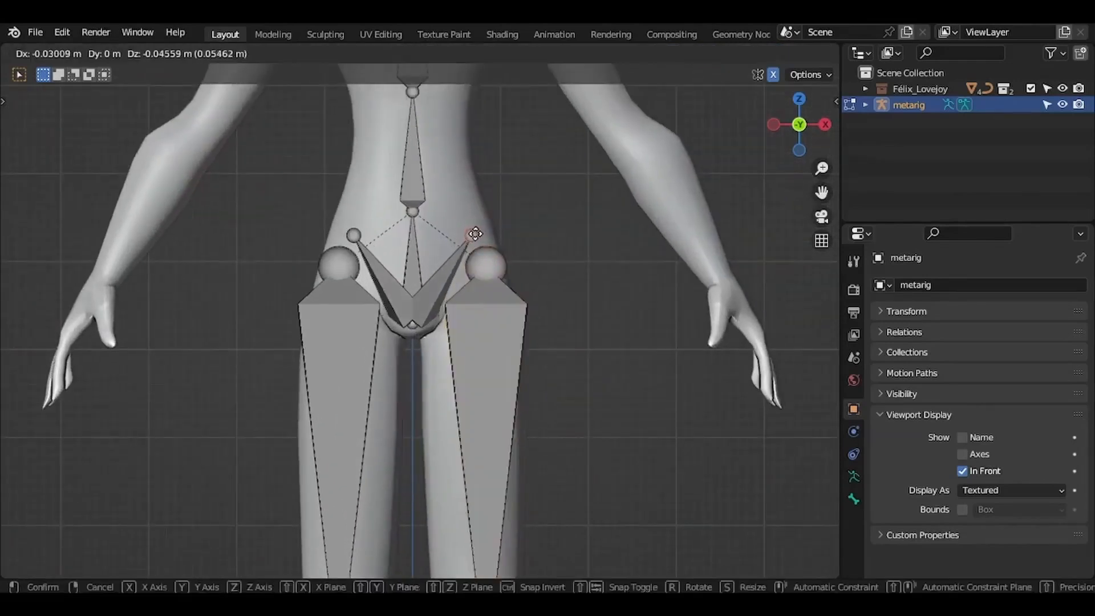
click(475, 234)
- Reposition the breast bones against the chest mesh in front view
shift+scroll(474, 234, up, 5)
key(g)
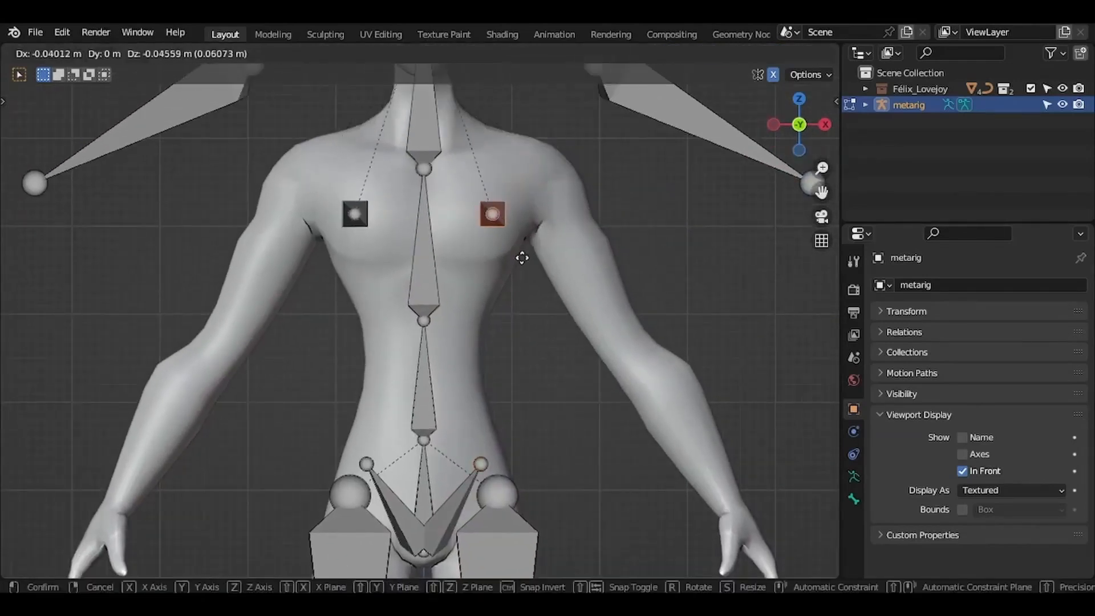
click(518, 265)
- Shift the hip and pelvis joints slightly forward along Y in side view
shift+scroll(519, 261, down, 3)
middle_drag(519, 261, 462, 408)
key(KP_3)
key(KP_1)
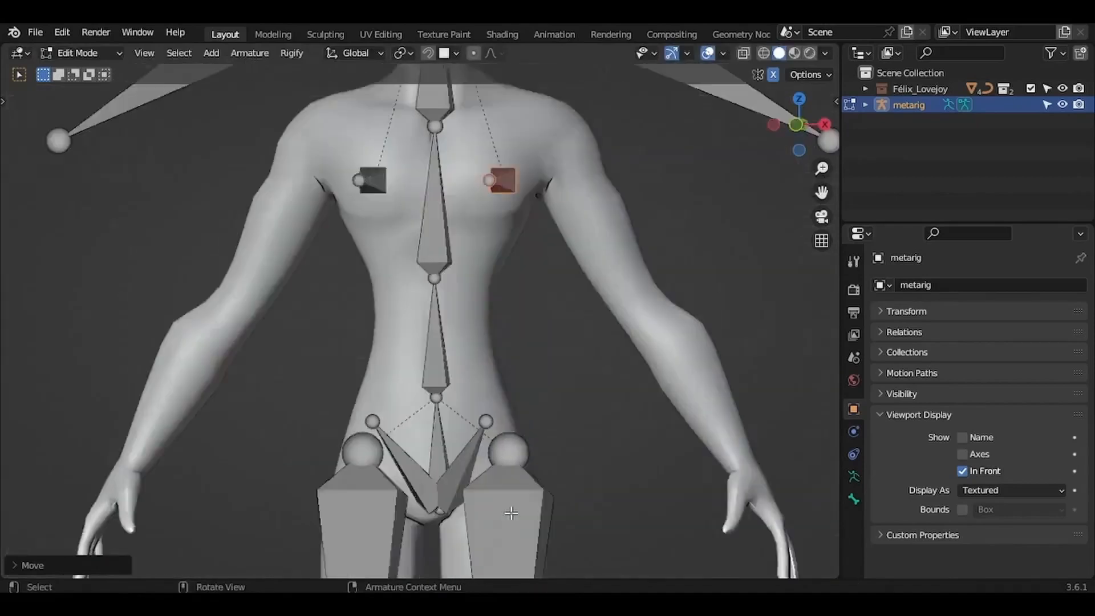
key(KP_3)
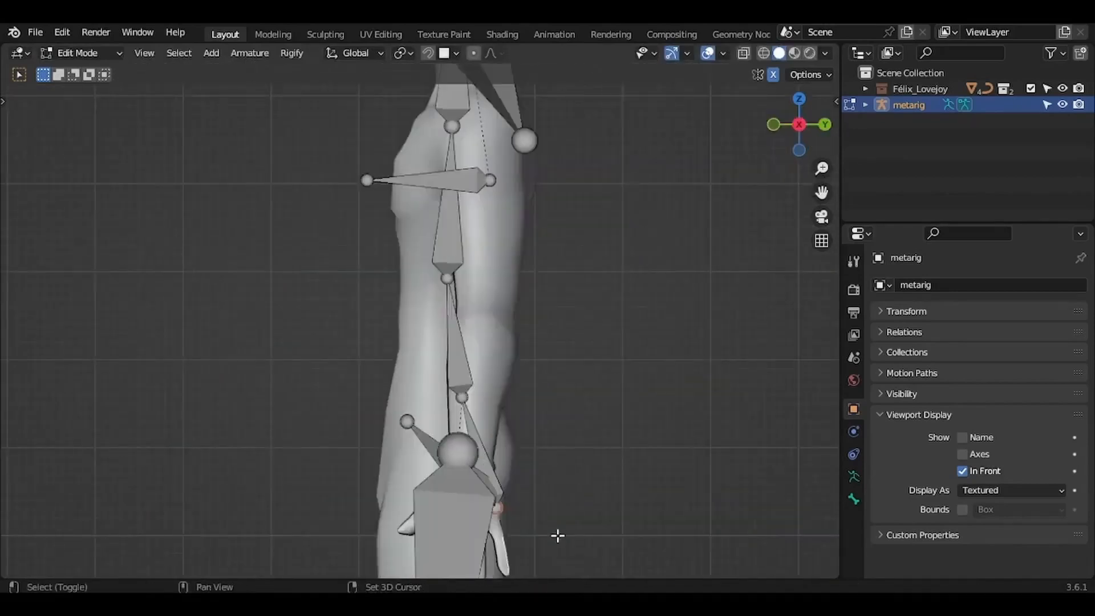
key(g)
key(y)
click(528, 448)
- Move the two lower spine joints slightly forward inside the torso in side view
click(460, 395)
key(g)
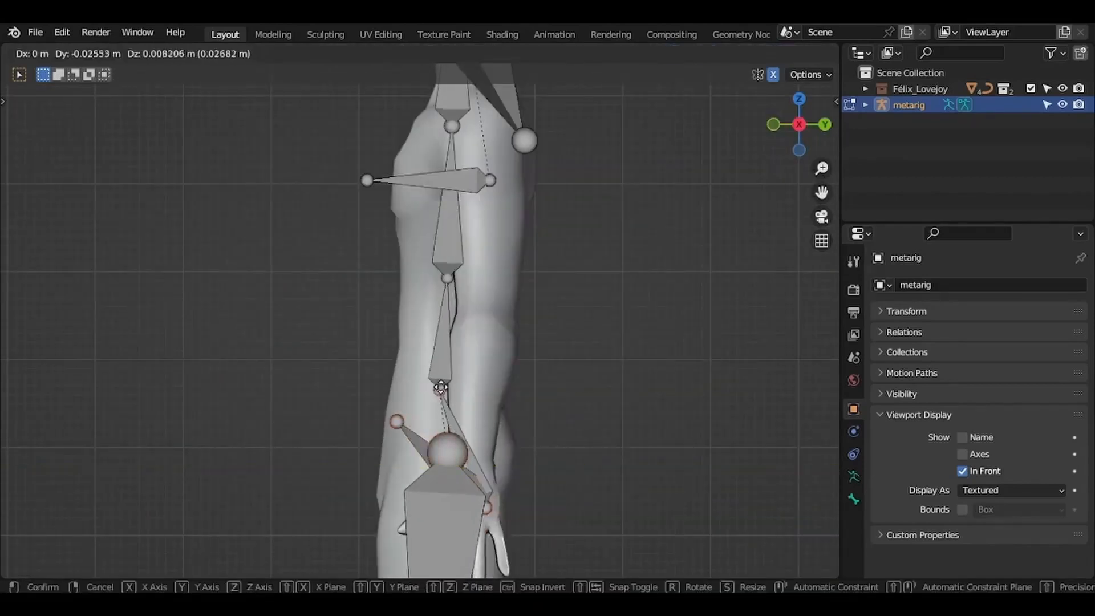
click(440, 389)
click(450, 275)
key(g)
click(441, 271)
- Select the upper-body bones in front view and lower them along Z to match the torso
key(ctrl+KP_7)
key(KP_1)
shift+middle_drag(307, 87, 300, 372)
drag(204, 411, 679, 113)
shift+drag(210, 563, 658, 134)
shift+middle_drag(656, 219, 661, 103)
key(g)
key(z)
click(660, 230)
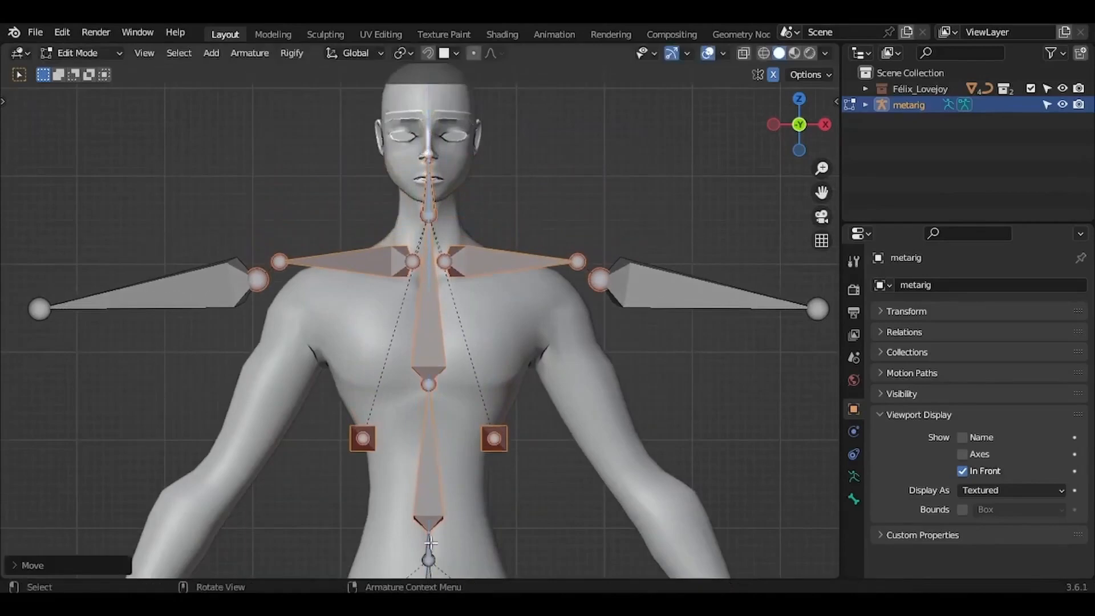
- Raise the lower spine joint and lower the neck-base and inner collarbone joints along Z
click(433, 523)
key(g)
key(z)
click(431, 469)
drag(478, 198, 478, 200)
key(g)
key(z)
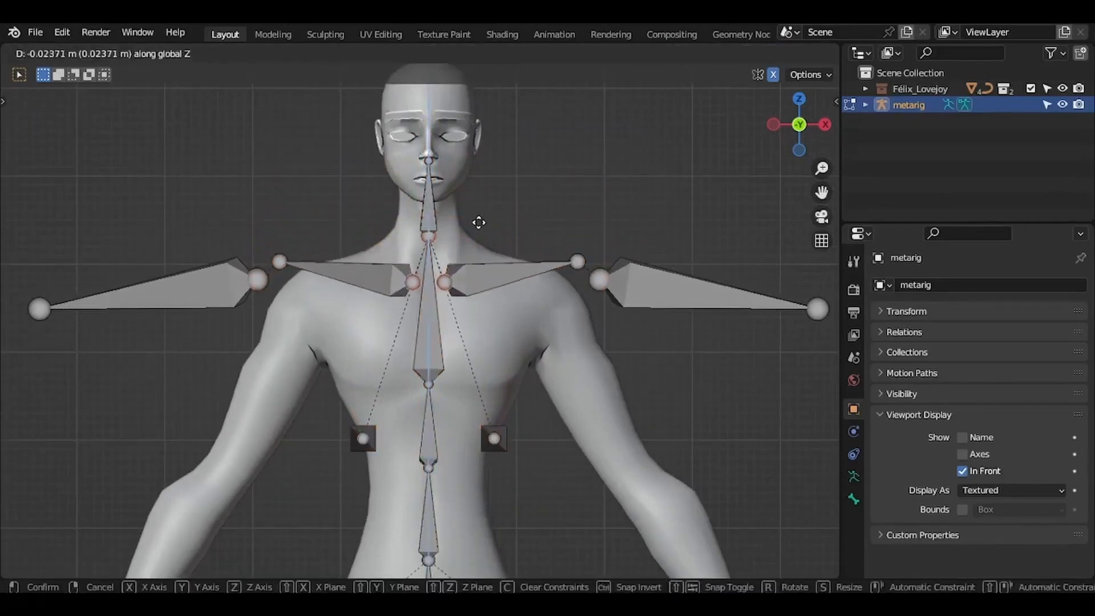
click(479, 235)
- Raise the breast bones to chest height in front view
shift+middle_drag(482, 305, 480, 269)
key(g)
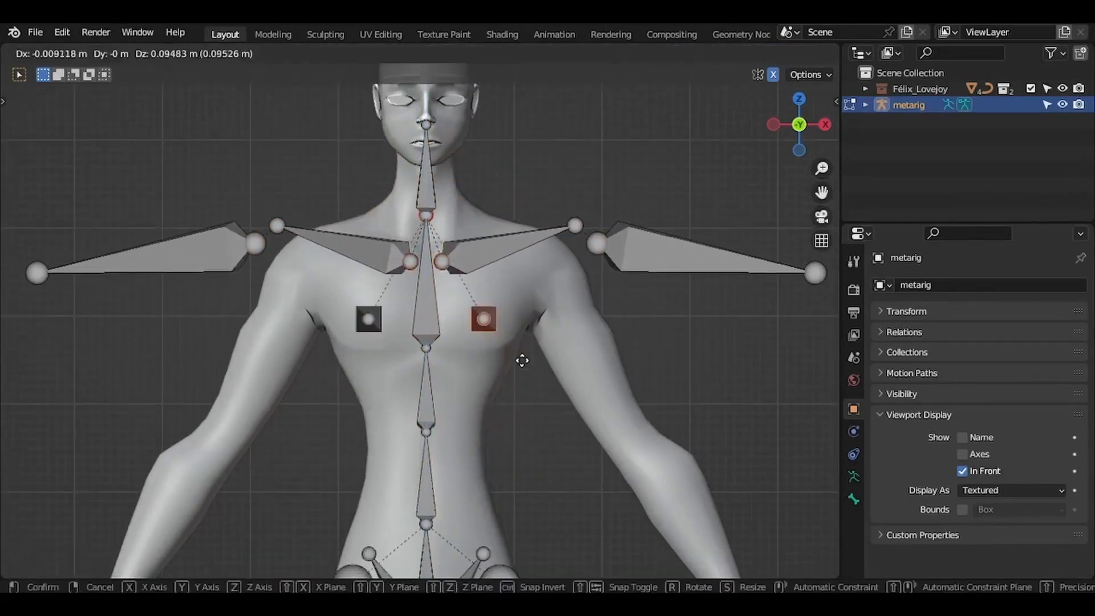
click(526, 361)
- Raise the chest spine joint along Z and reposition the mid-spine joint below it in side view
key(KP_3)
shift+middle_drag(526, 362, 531, 329)
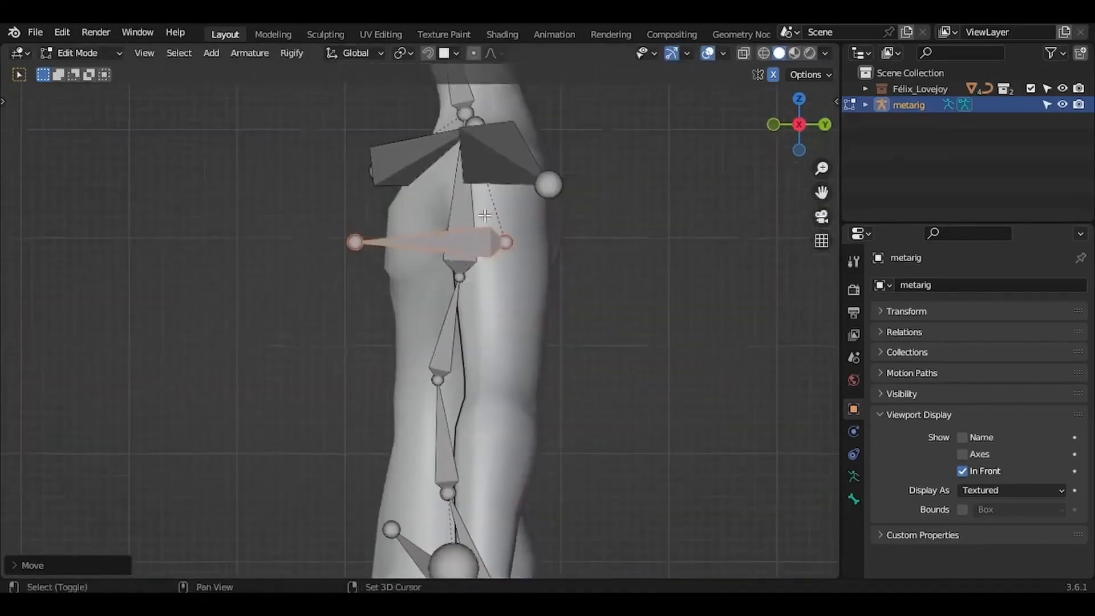
click(467, 276)
key(g)
key(z)
click(460, 213)
click(442, 383)
key(g)
click(450, 360)
- Move the lowest spine joint slightly up and backward inside the waist in side view
shift+middle_drag(455, 391, 457, 327)
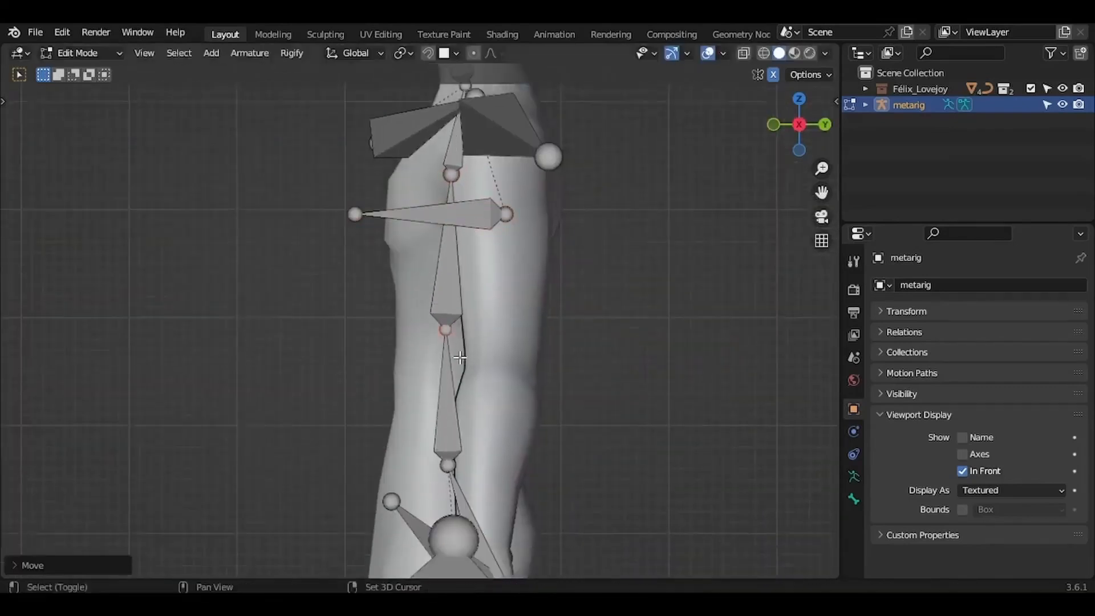
click(441, 428)
key(g)
click(456, 410)
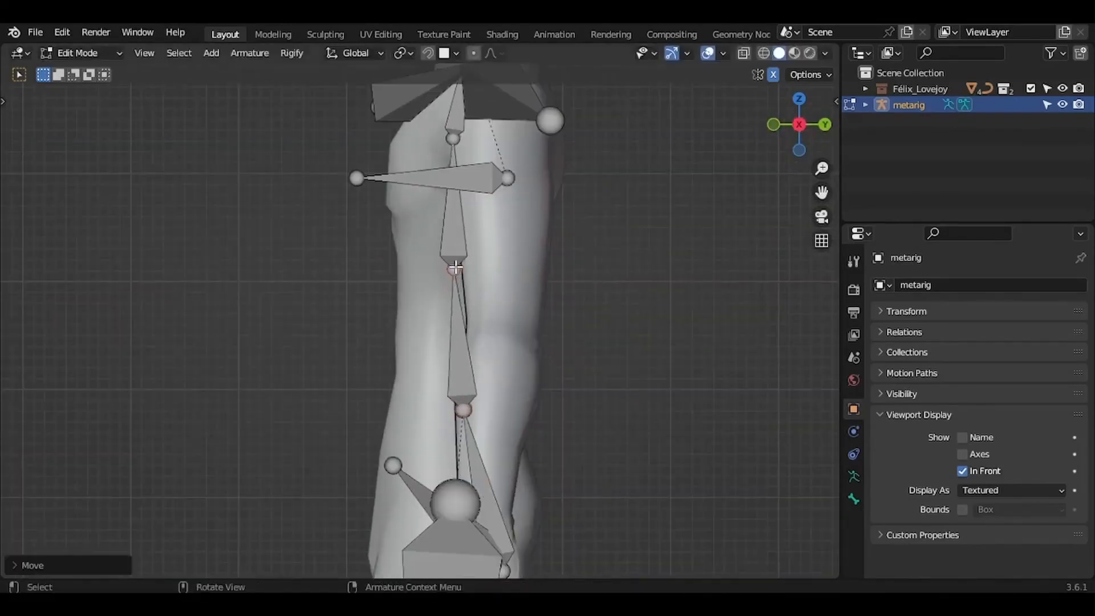
- Scale down the breast bones and shift them along Y to fit the chest depth
key(KP_1)
shift+middle_drag(457, 262, 457, 289)
click(504, 313)
key(s)
click(661, 370)
shift+middle_drag(661, 370, 488, 306)
key(g)
key(y)
click(523, 300)
- Move the outer collarbone tips together with the upper arm joints inward onto the shoulders
key(KP_1)
click(662, 212)
key(g)
right_click(586, 251)
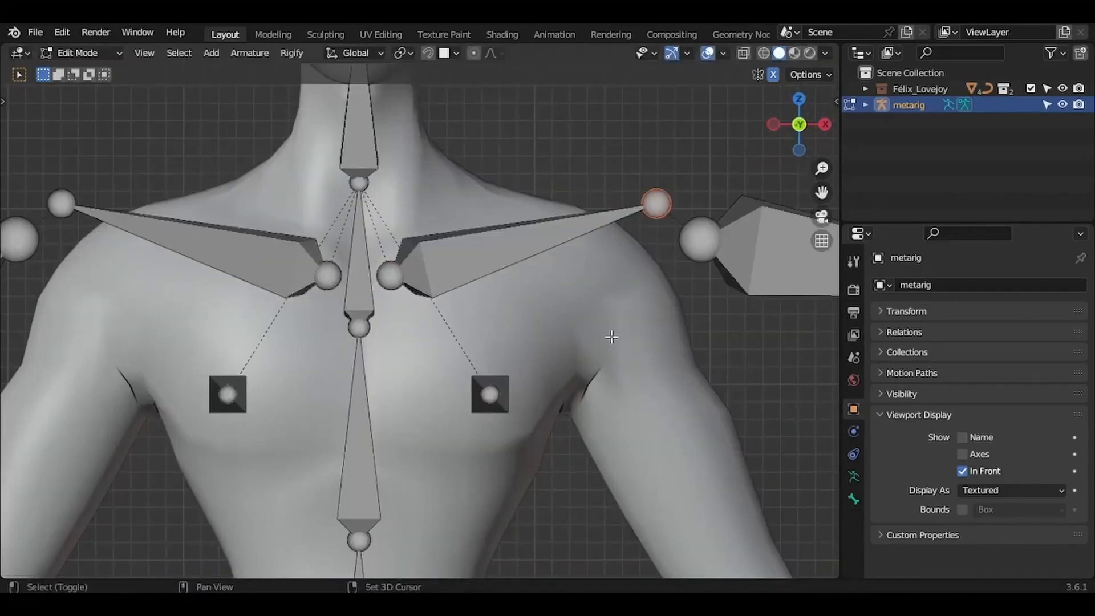
shift+click(702, 235)
key(g)
click(592, 213)
- Adjust the inner and outer collarbone joints and seat the upper arm joint in the shoulder
click(387, 279)
key(g)
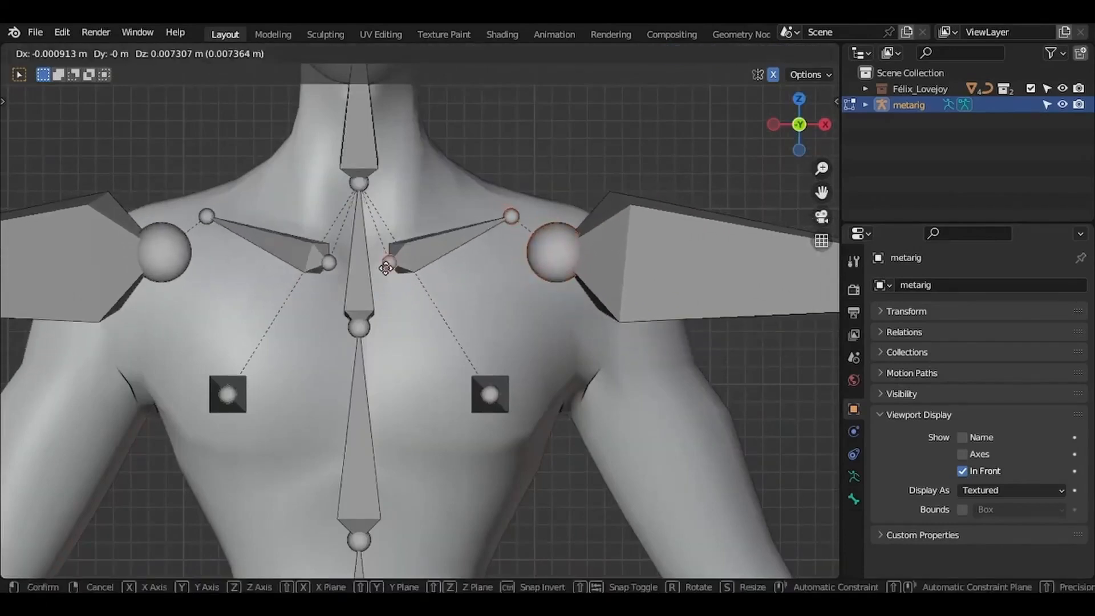
drag(496, 196, 580, 280)
key(g)
click(581, 288)
click(536, 249)
key(g)
click(577, 273)
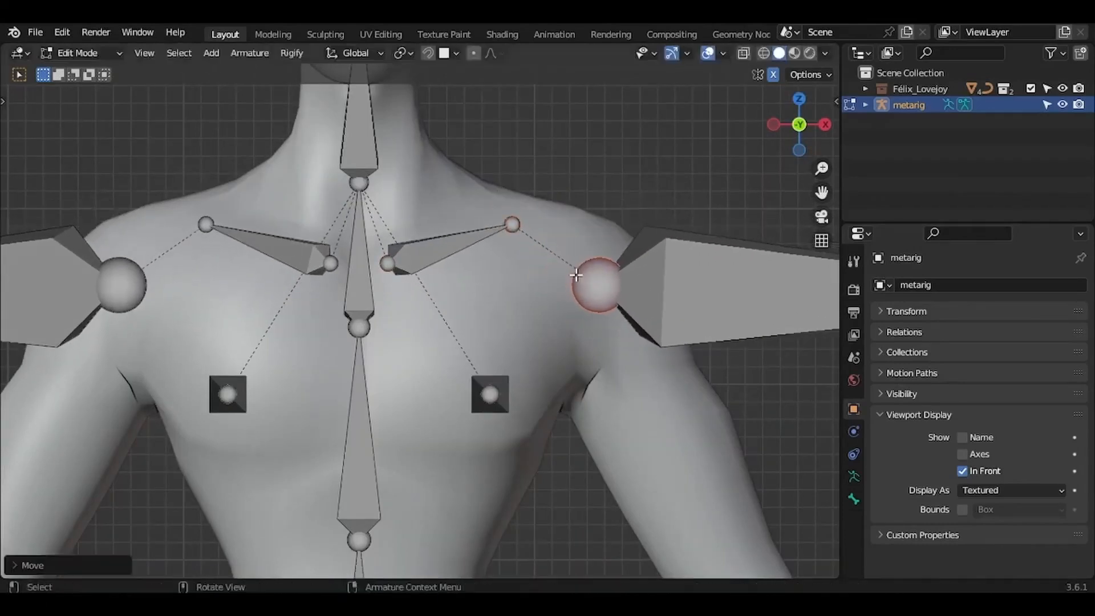
- Reposition the collarbone's outer tip inside the shoulder in side view
scroll(593, 280, down, 3)
shift+middle_drag(818, 321, 625, 237)
key(KP_1)
shift+middle_drag(470, 198, 547, 267)
scroll(469, 199, up, 5)
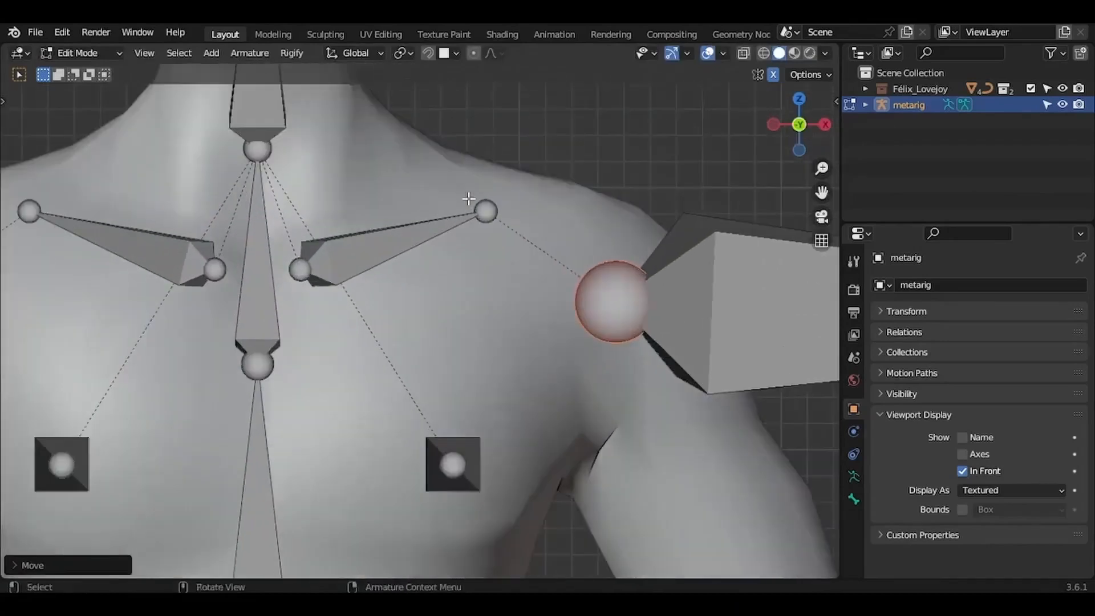
click(488, 215)
key(KP_3)
key(g)
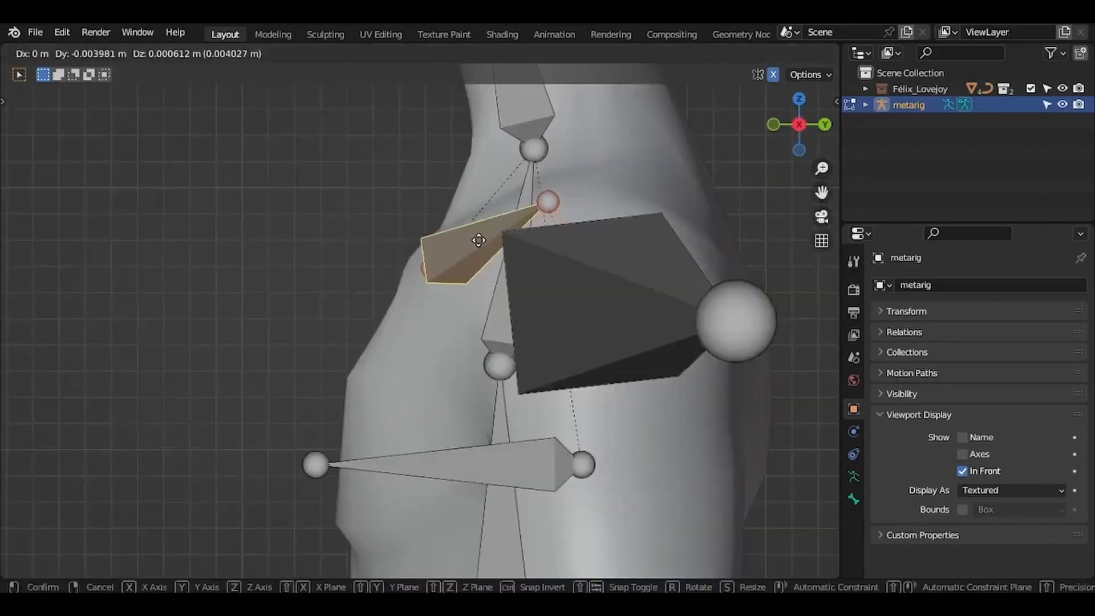
click(630, 179)
- Move the neck's base and upper joints back so the neck bone follows the neck mesh in side view
key(KP_1)
scroll(631, 179, down, 2)
shift+middle_drag(631, 178, 777, 298)
drag(423, 335, 489, 283)
key(KP_3)
shift+middle_drag(489, 283, 473, 352)
key(g)
click(513, 257)
click(434, 174)
key(g)
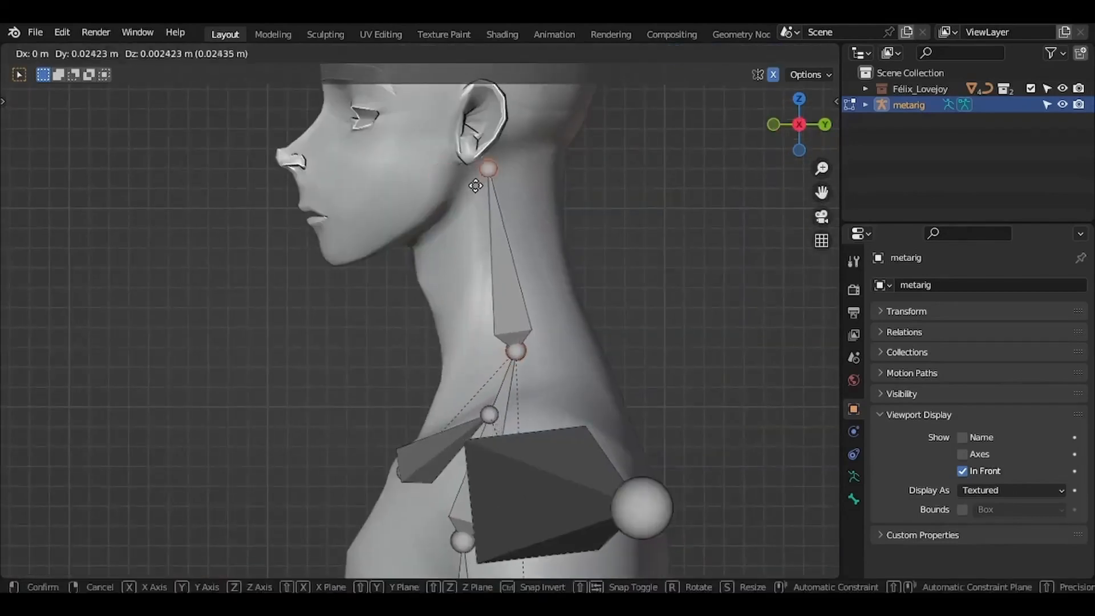
click(469, 196)
- Move the left forearm and hand bones down to the mesh elbow in front view and hide every bone outside that arm
key(KP_1)
scroll(469, 196, down, 3)
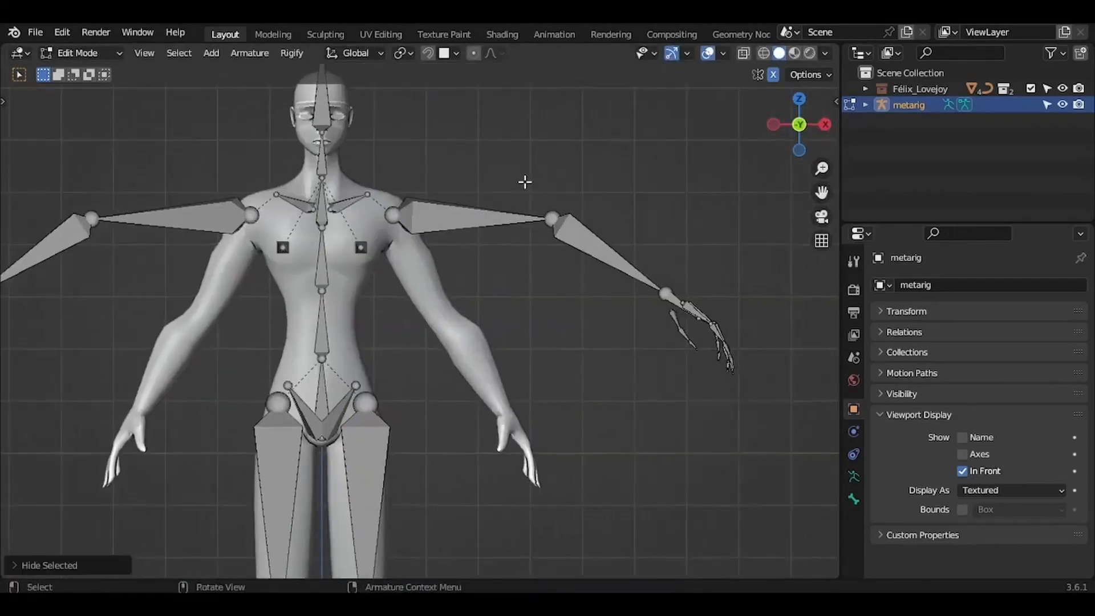
drag(524, 182, 795, 401)
key(g)
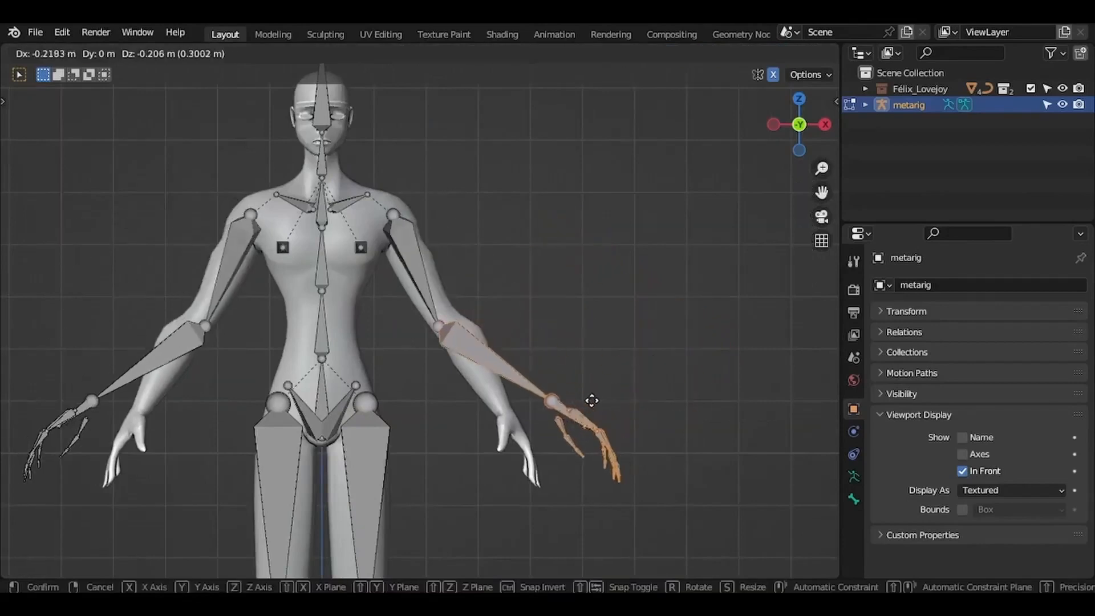
click(582, 394)
key(shift+h)
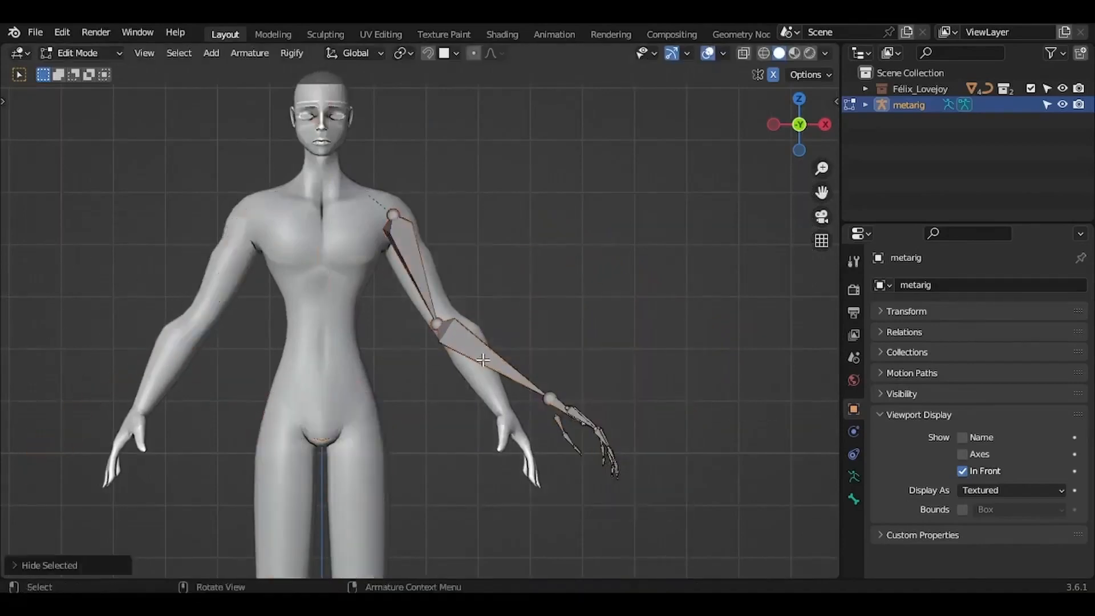
- Fine-position the left elbow joint inside the arm mesh in front view
scroll(483, 360, up, 5)
click(461, 344)
shift+middle_drag(477, 373, 445, 326)
key(g)
click(475, 312)
- Rotate the wrist and hand bones downward and move them onto the mesh hand in front view
shift+middle_drag(561, 386, 445, 256)
drag(488, 262, 794, 574)
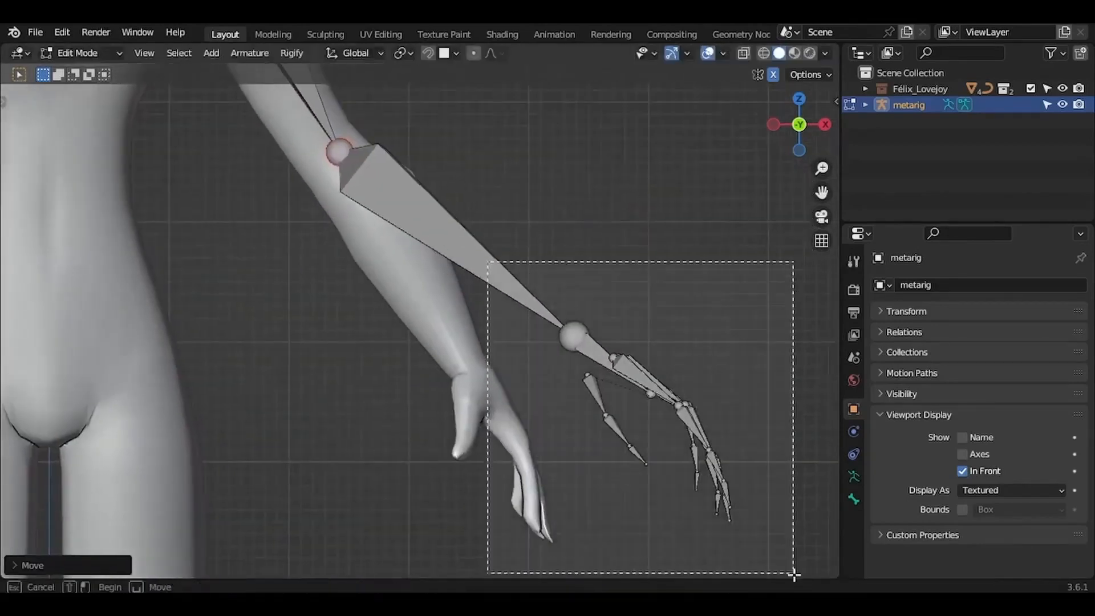
key(r)
click(758, 403)
key(g)
click(634, 456)
- Scale the hand bones and refine their rotation and position so the wrist joint sits in the mesh wrist
key(s)
click(713, 388)
key(r)
click(715, 393)
key(g)
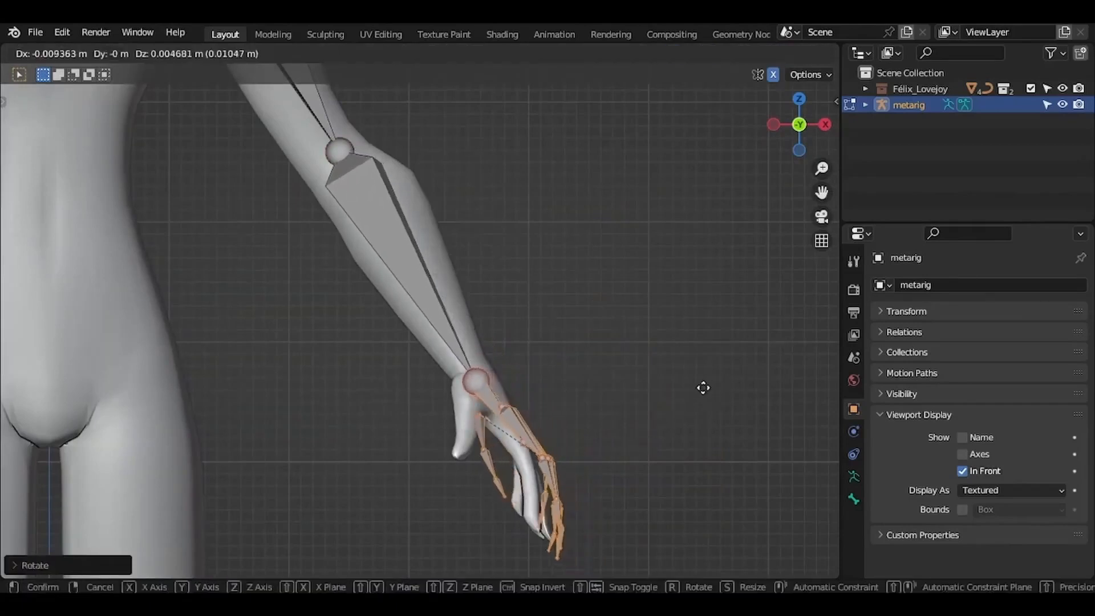
click(705, 396)
key(g)
click(672, 389)
- Move the elbow joint along the Y axis so it lies within the arm mesh in top view
key(KP_7)
shift+middle_drag(672, 389, 722, 460)
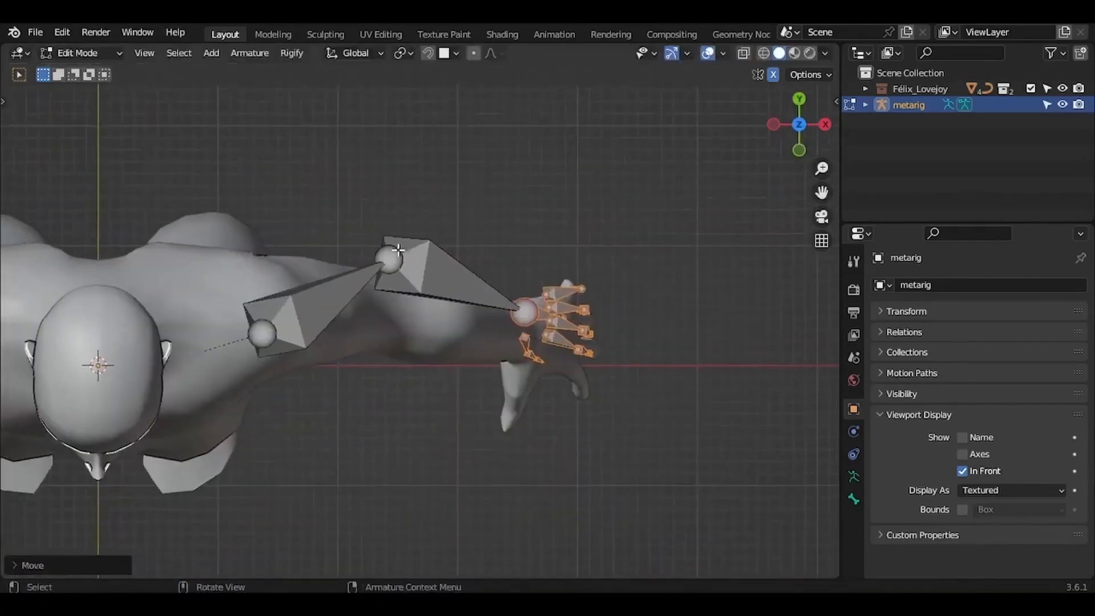
click(404, 257)
key(g)
key(y)
right_click(393, 303)
click(393, 257)
key(g)
key(y)
click(401, 301)
- Adjust the elbow joint's height and position inside the arm mesh from angled views
key(KP_Decimal)
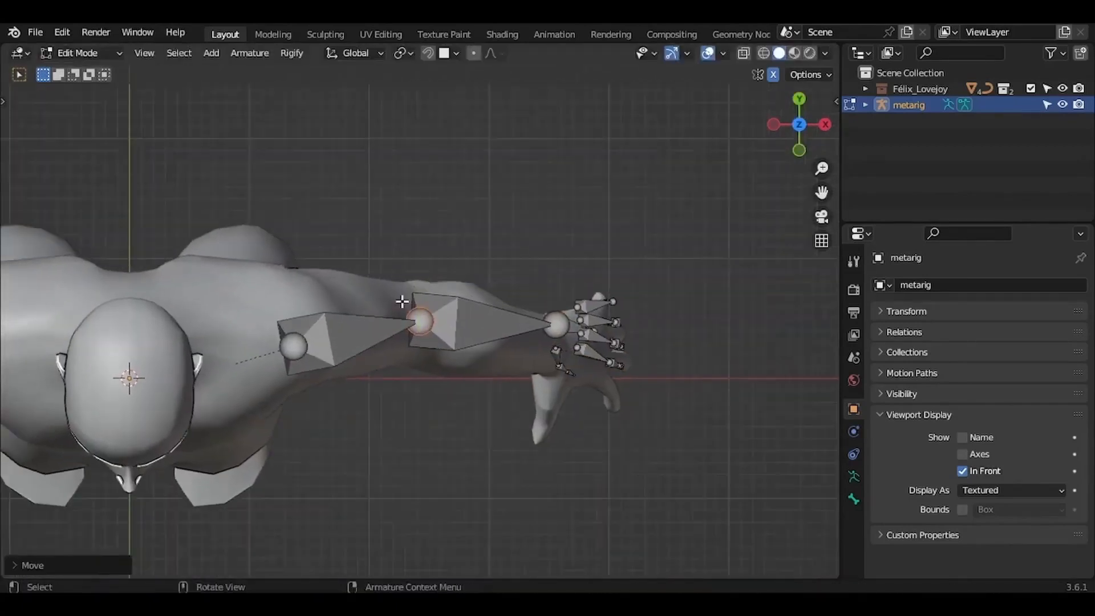
middle_drag(402, 301, 466, 256)
key(g)
key(z)
click(508, 344)
middle_drag(509, 344, 576, 331)
key(g)
click(512, 344)
- Move and scale the wrist and hand bones in top view to match the mesh hand's position and size
key(KP_7)
key(g)
click(669, 372)
scroll(579, 306, up, 3)
key(s)
click(576, 295)
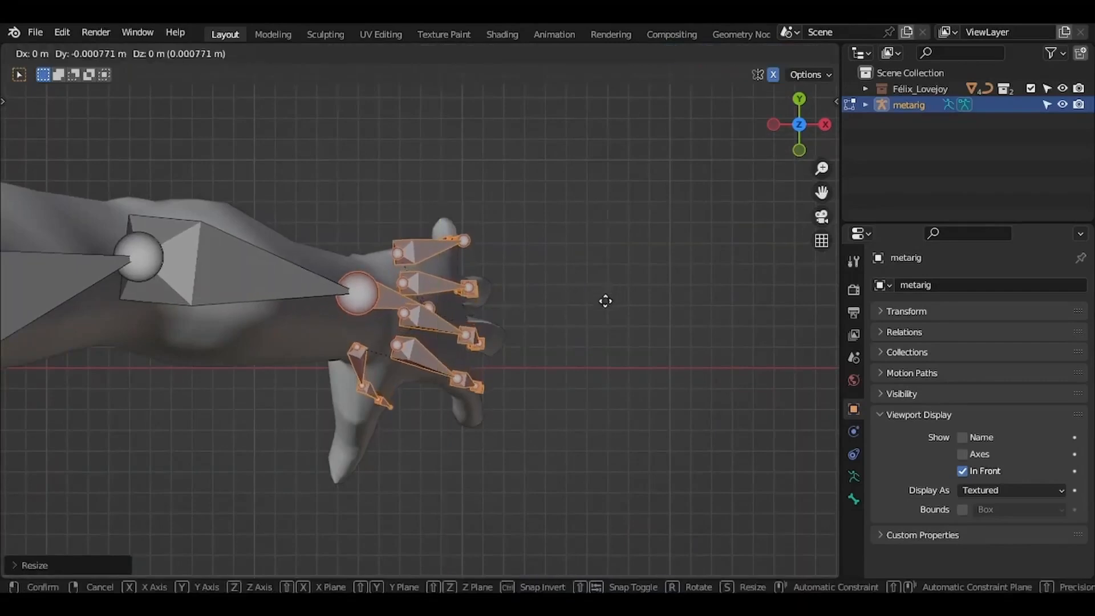
click(598, 307)
key(ctrl+s)
click(609, 306)
- Rotate and move the thumb bone chain so it points along the mesh thumb
key(KP_1)
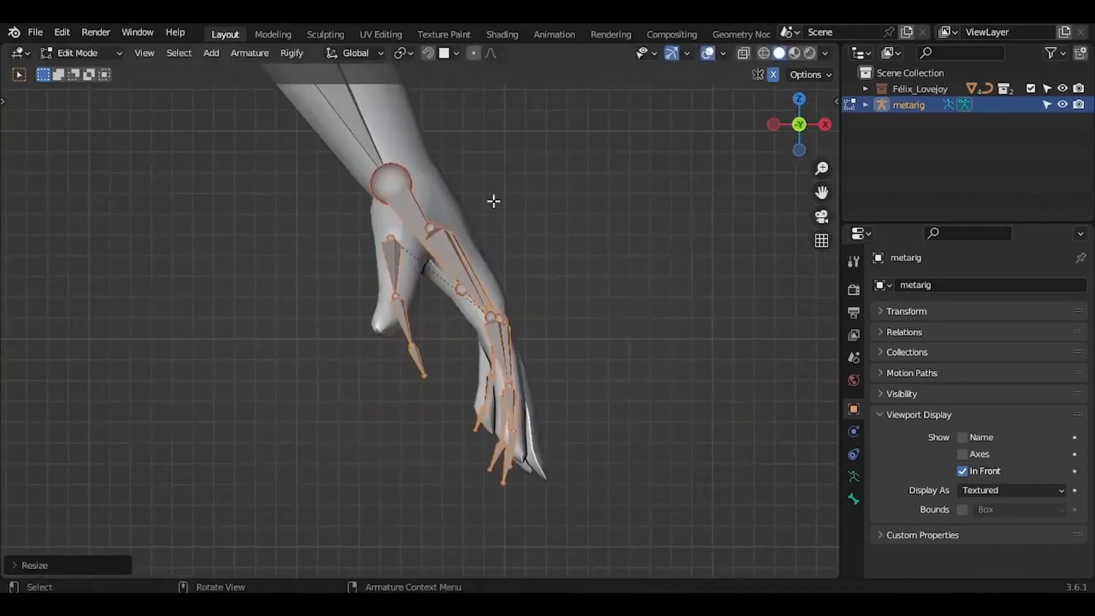
middle_drag(396, 261, 371, 259)
key(r)
click(464, 396)
key(g)
click(439, 372)
key(KP_7)
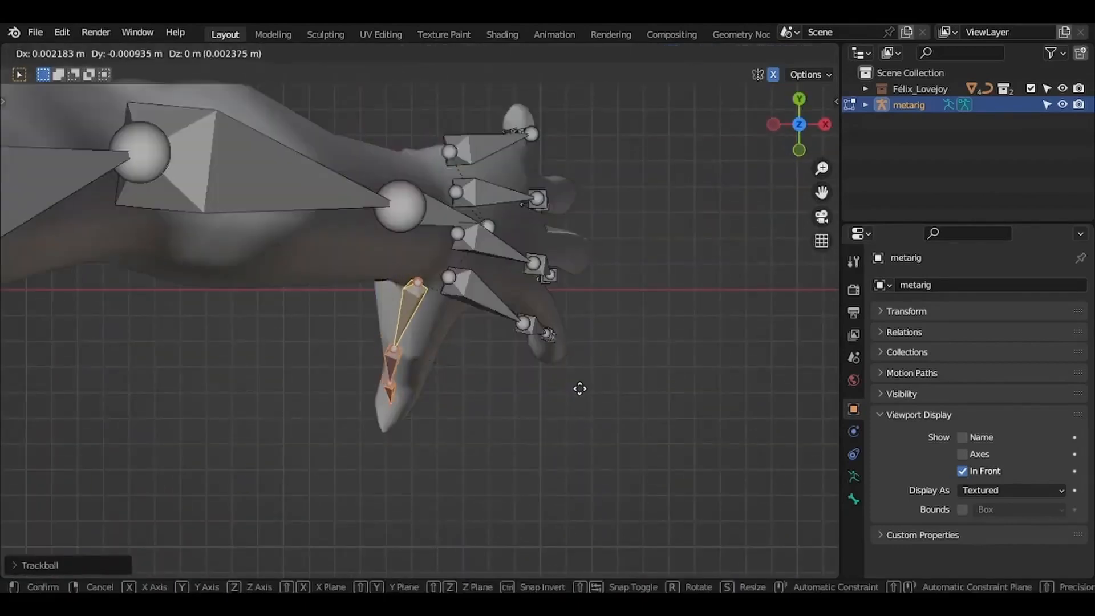
click(580, 383)
middle_drag(580, 383, 579, 383)
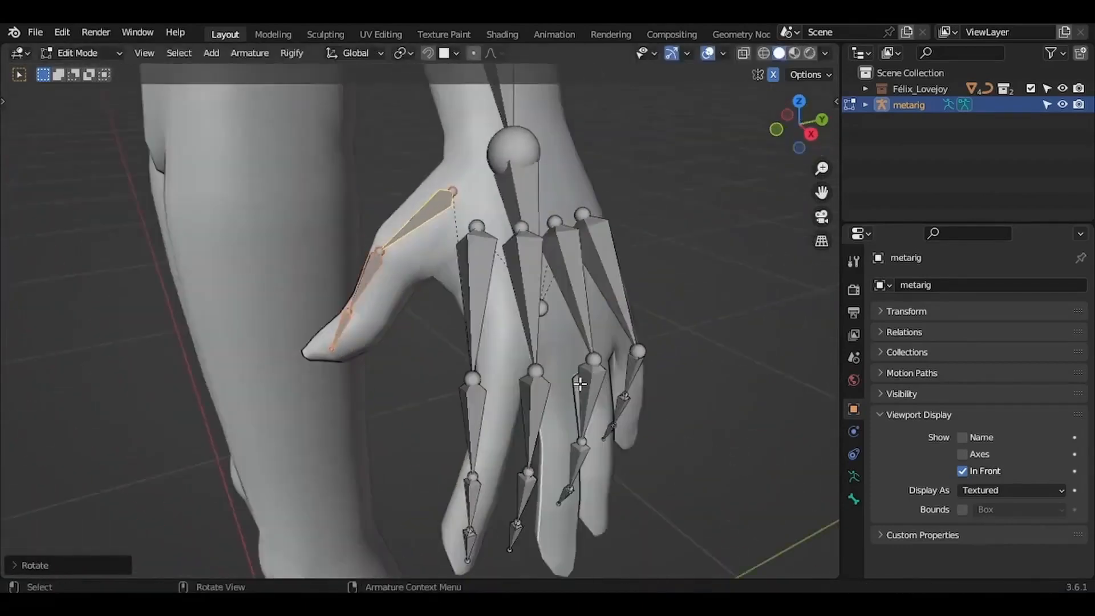
- Move the thumb's tip and inner joints so the thumb bones run through the middle of the mesh thumb
click(335, 371)
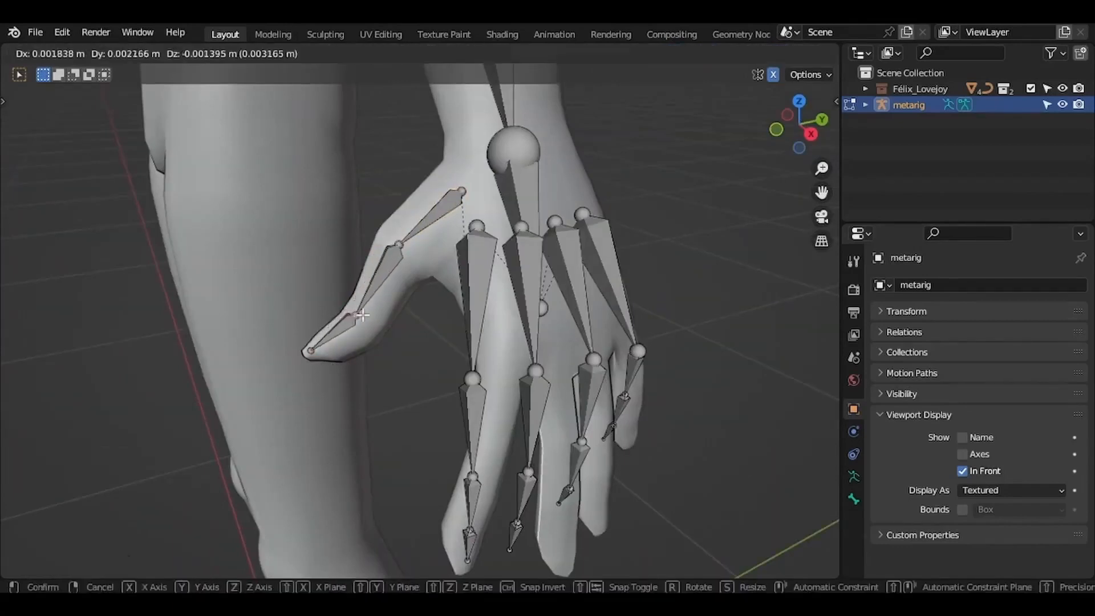
click(363, 314)
middle_drag(363, 314, 499, 324)
key(g)
click(495, 324)
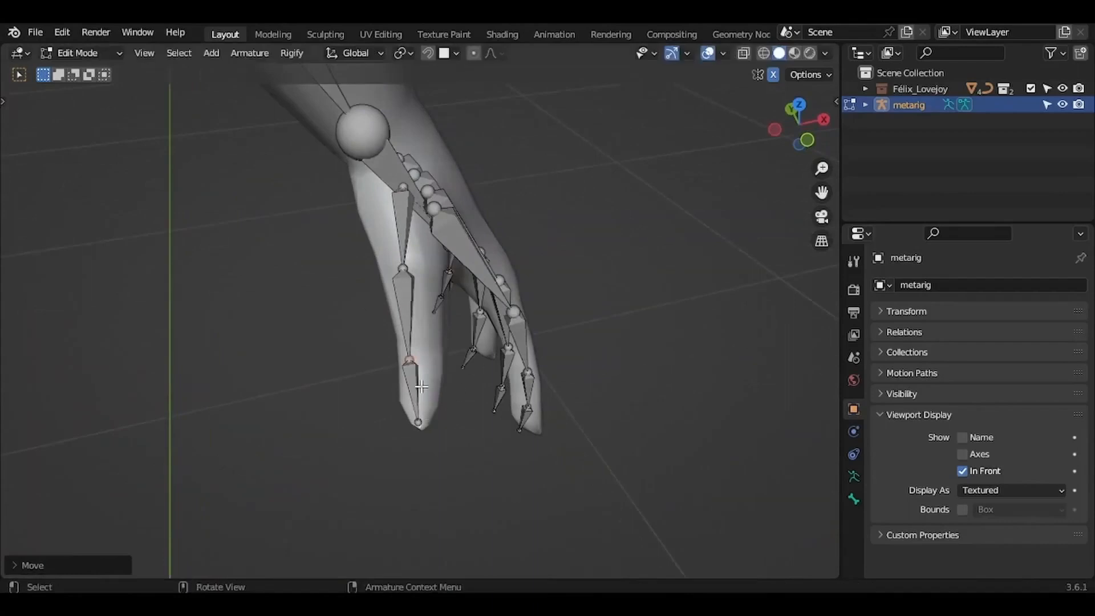
click(420, 387)
key(g)
click(501, 381)
key(r)
click(501, 374)
middle_drag(502, 374, 527, 334)
- Rotate the index finger bone chain freely toward the mesh index finger, starting from top view
key(KP_7)
shift+middle_drag(526, 335, 410, 301)
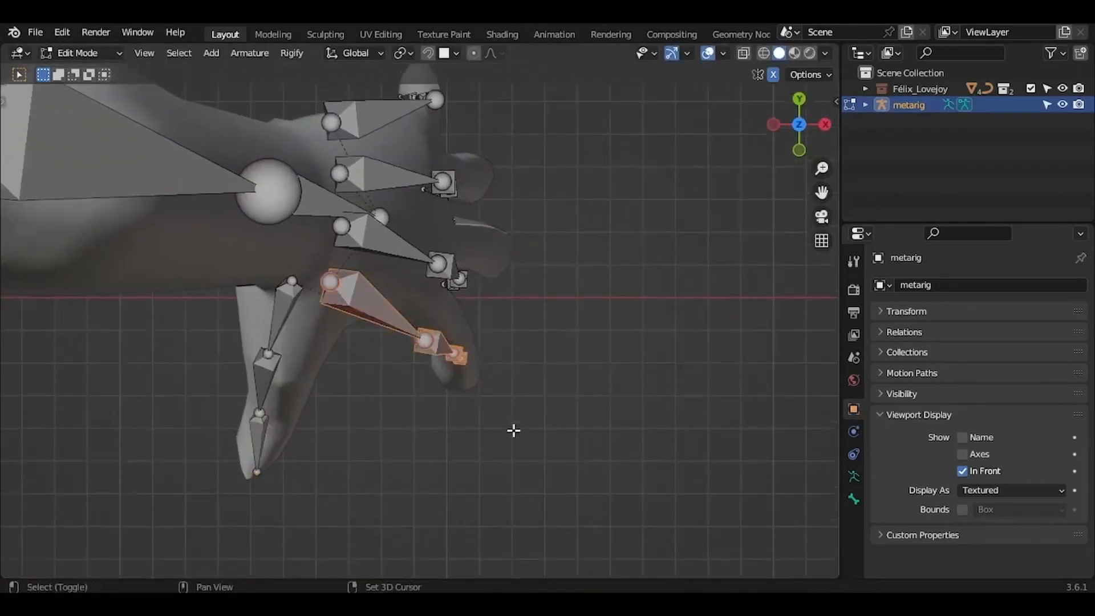
key(r)
key(r)
click(576, 383)
key(KP_3)
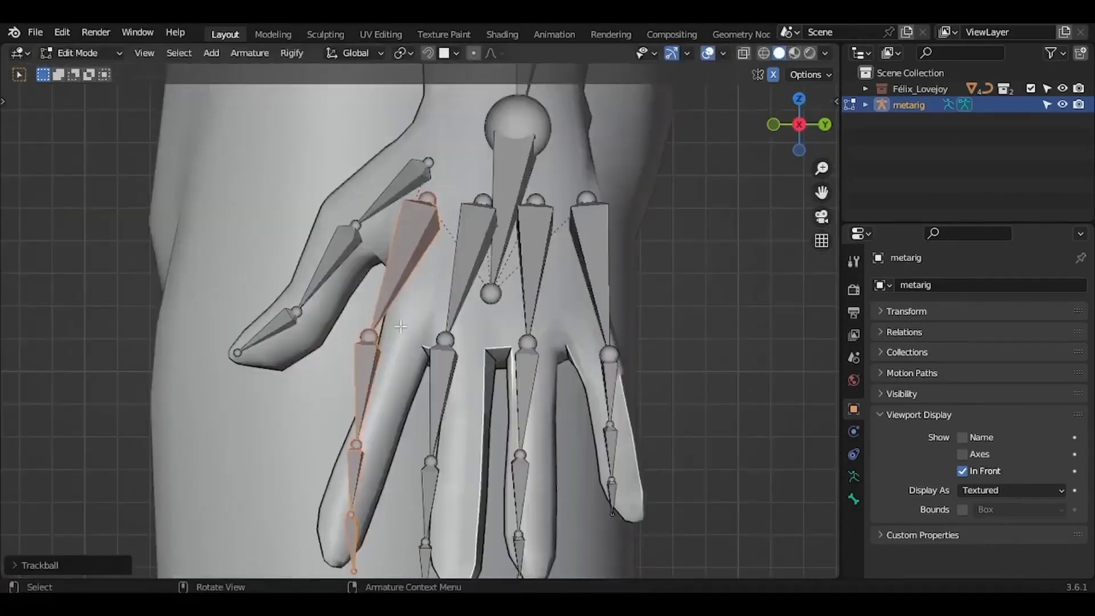
- Rotate and move the index finger bones in side view so they follow the mesh index finger
middle_drag(401, 326, 401, 326)
key(KP_3)
key(r)
key(r)
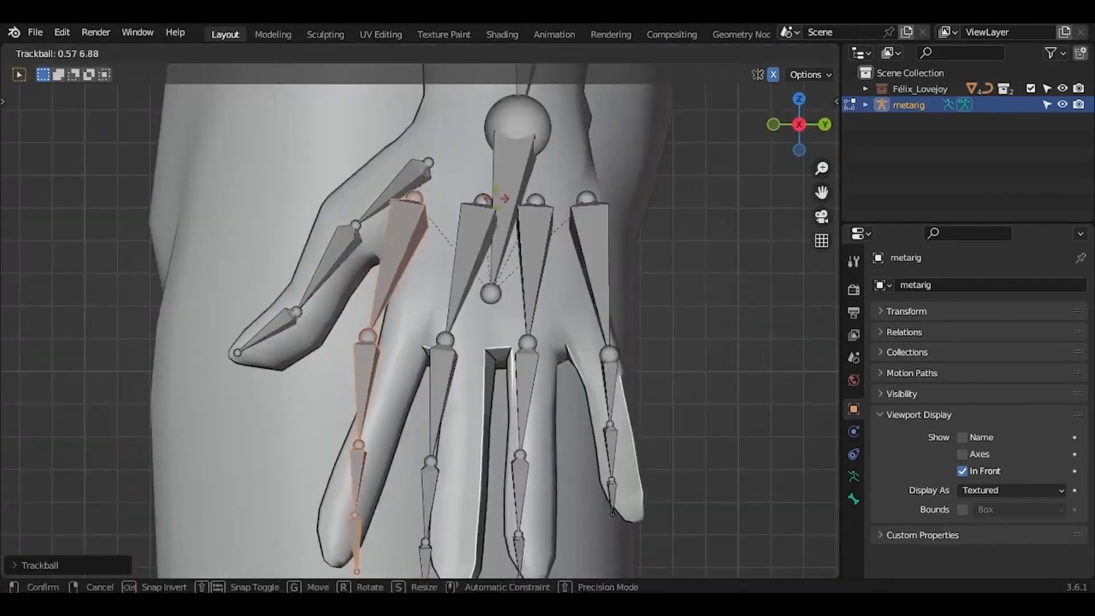
key(r)
click(590, 267)
key(g)
click(606, 259)
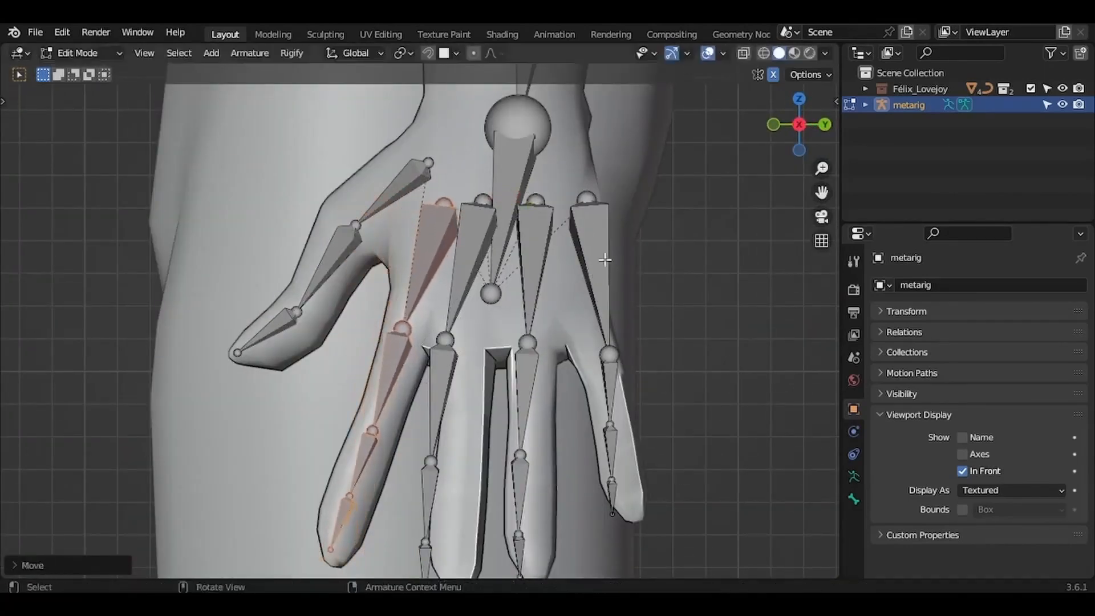
- Select the whole middle finger bone chain and rotate and move it into the mesh middle finger
shift+middle_drag(606, 259, 580, 235)
click(418, 314)
shift+middle_drag(460, 359, 443, 345)
key(ctrl+KP_Add)
key(ctrl+KP_Add)
key(ctrl+KP_Add)
shift+middle_drag(549, 371, 523, 355)
key(r)
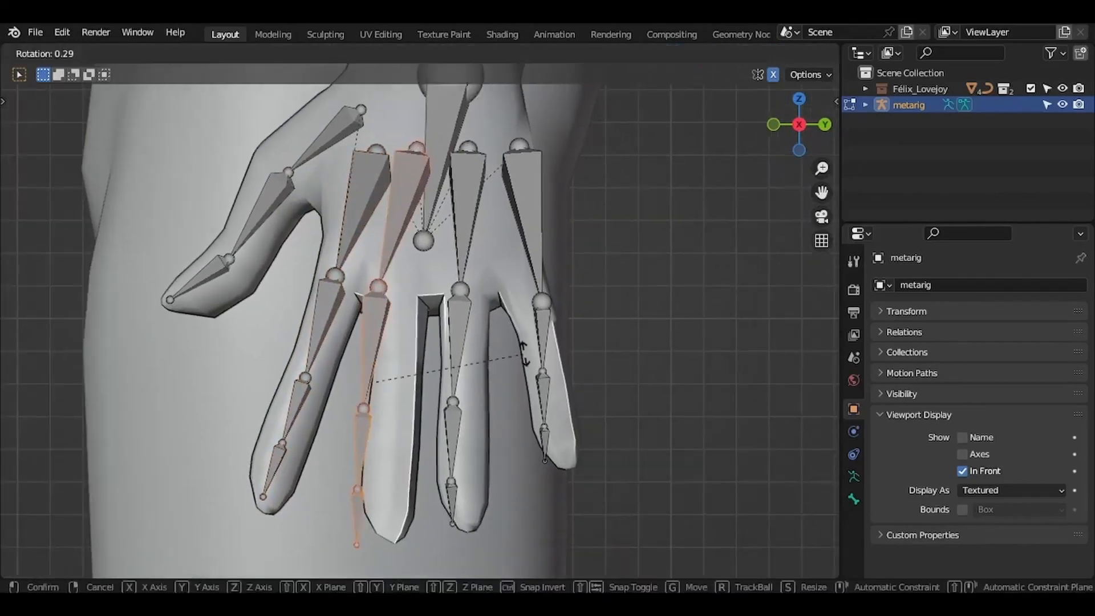
click(553, 282)
key(g)
click(568, 259)
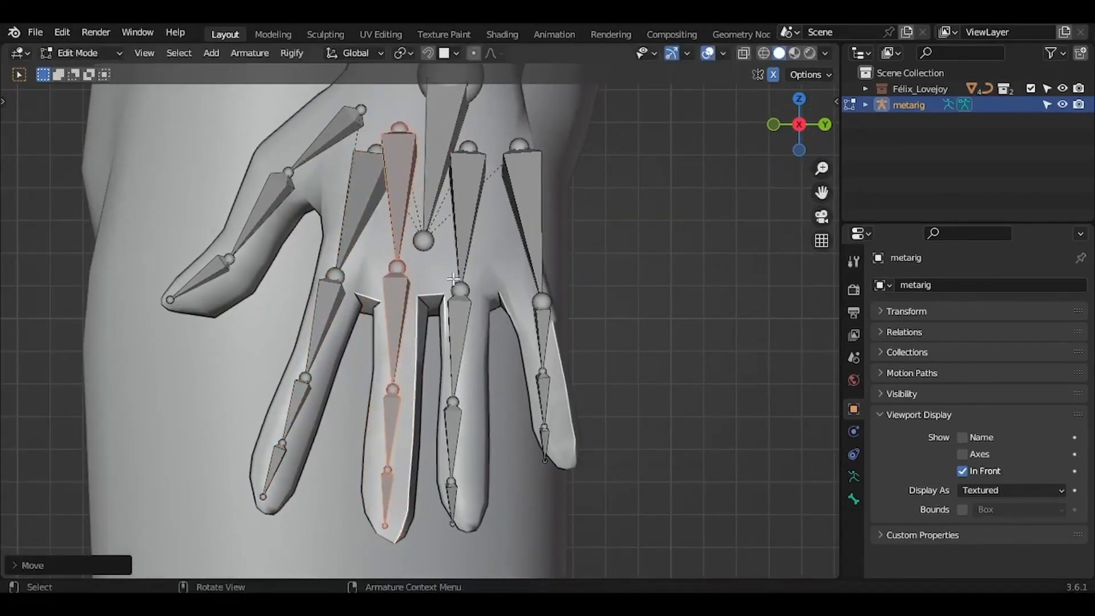
- Rotate the ring finger bone chain freely and move it into the mesh ring finger
key(r)
key(r)
click(670, 360)
key(g)
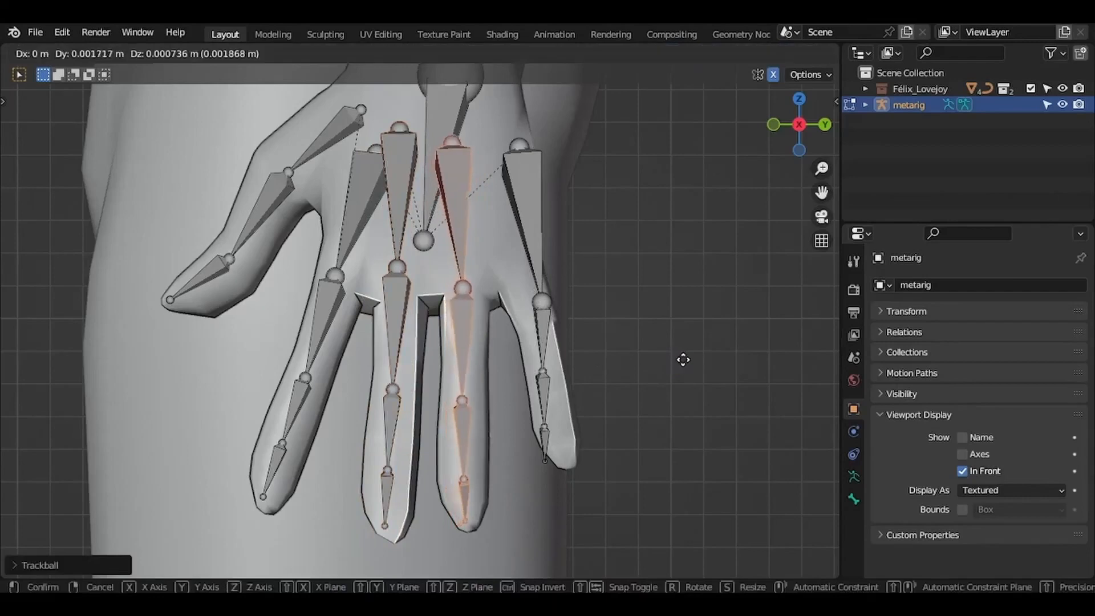
click(513, 270)
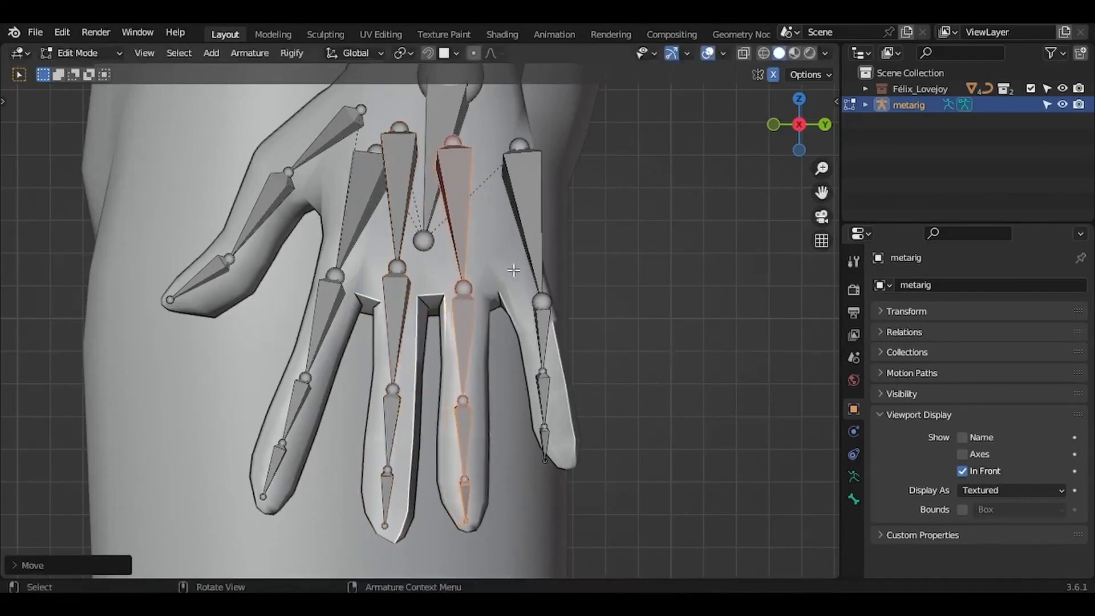
- Fit the little finger bone chain into the mesh little finger in side view
click(692, 357)
key(g)
click(689, 358)
shift+scroll(690, 358, up, 1)
- Move the base joints of the four palm bones so they form an even row across the palm in side view
click(372, 152)
key(g)
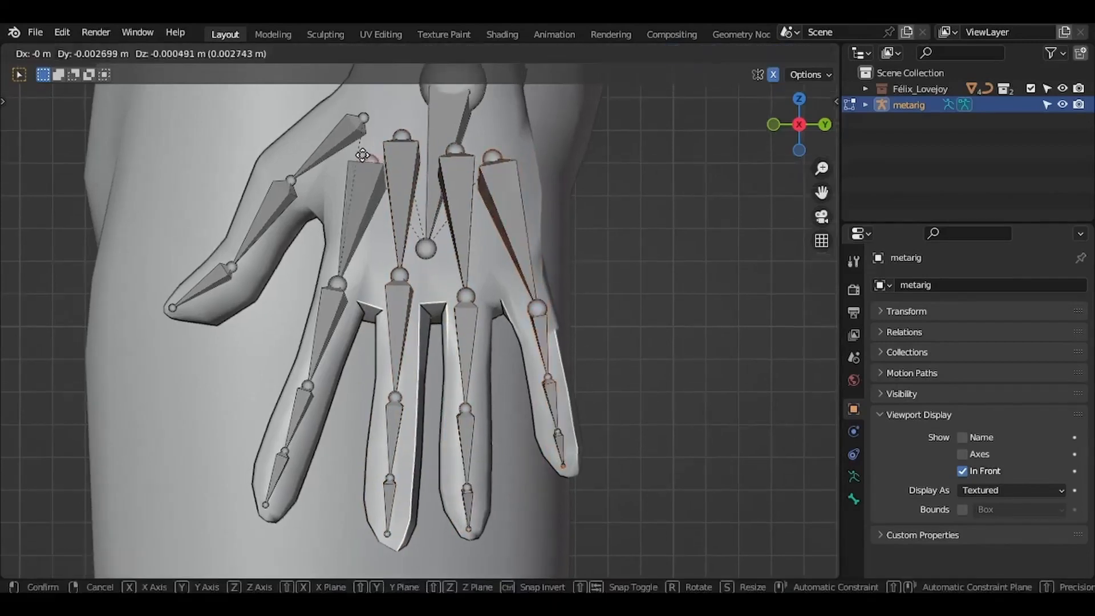
click(362, 153)
click(412, 133)
key(g)
click(415, 158)
click(462, 150)
key(g)
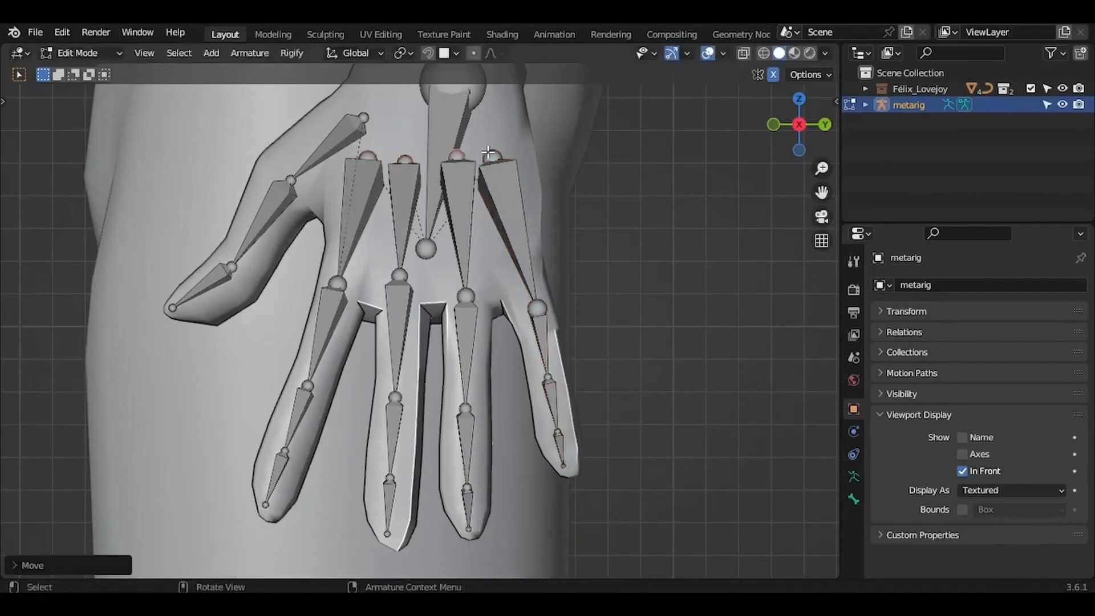
click(489, 152)
key(g)
click(496, 147)
- Reposition the hand bone's tip in front view and move the wrist joint slightly up the forearm
shift+scroll(496, 147, up, 7)
click(439, 389)
key(KP_1)
key(g)
click(388, 303)
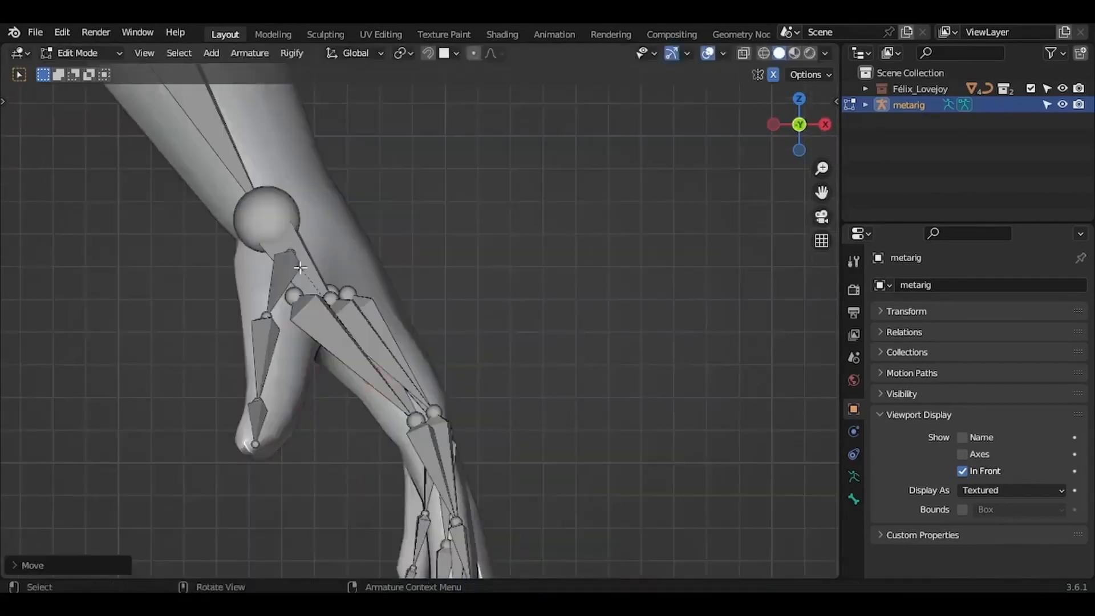
click(263, 216)
key(g)
click(269, 169)
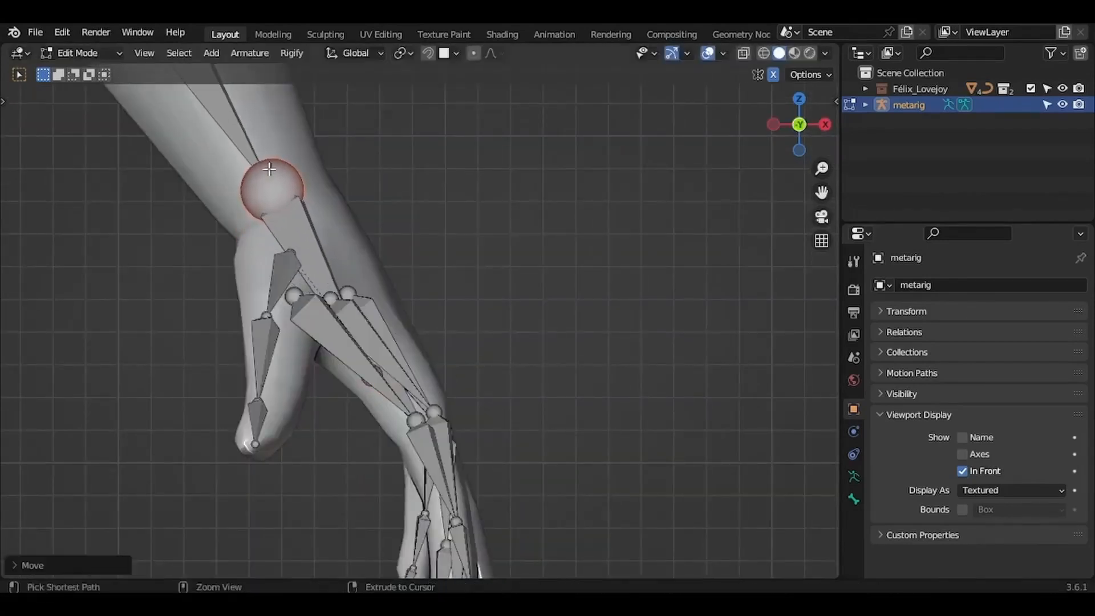
- Select the base joints of all four palm bones and align them by scaling to 0 along X
ctrl+scroll(269, 169, down, 2)
shift+scroll(269, 169, left, 2)
scroll(269, 169, right, 8)
ctrl+scroll(269, 170, down, 8)
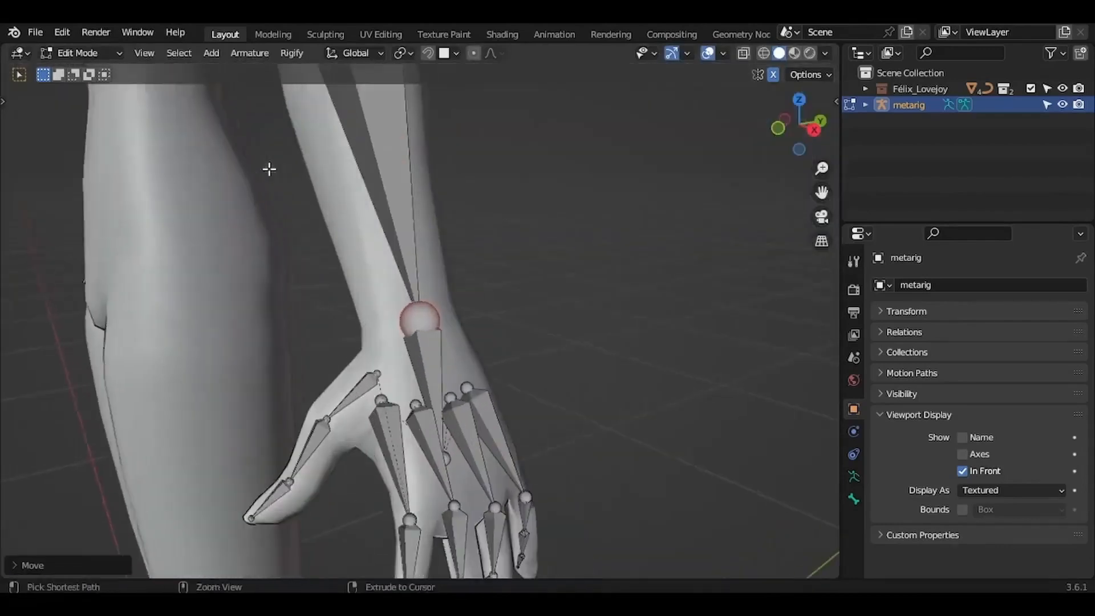
shift+scroll(270, 169, down, 3)
shift+click(365, 329)
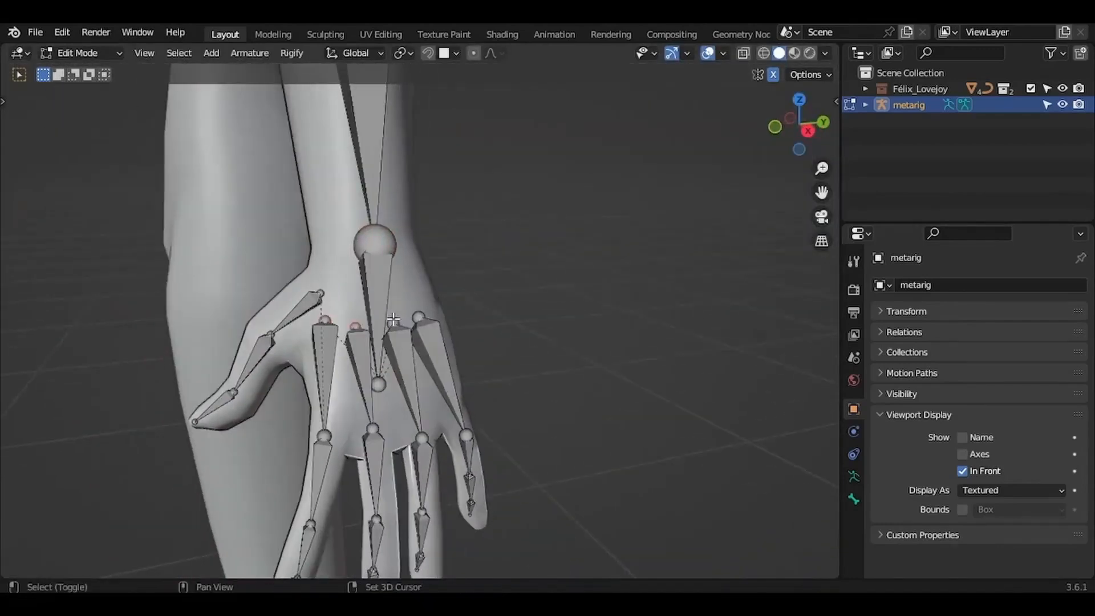
shift+click(394, 319)
shift+click(424, 311)
key(KP_1)
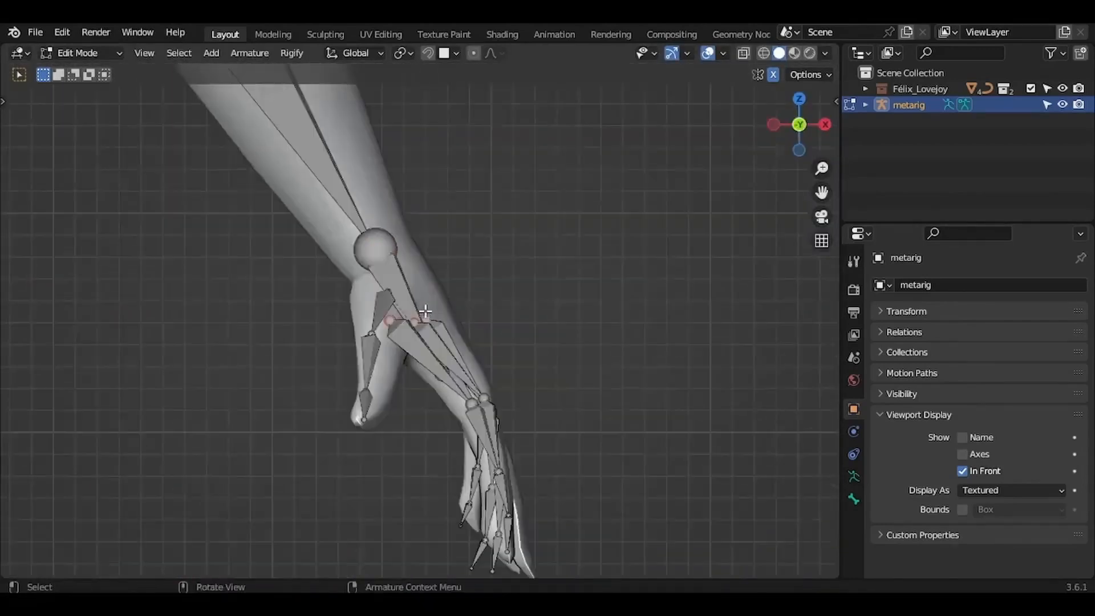
key(s)
key(x)
key(0)
key(Return)
- Move the aligned palm base joints toward the back of the hand in front view
ctrl+scroll(424, 310, up, 2)
shift+scroll(425, 310, down, 1)
key(g)
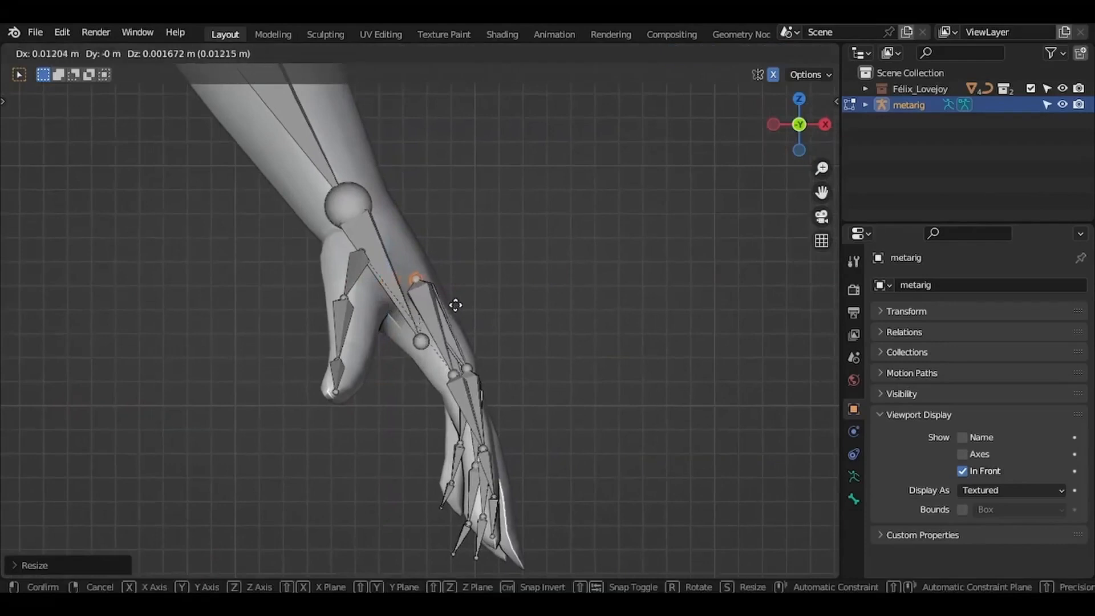
click(459, 305)
- Try to level the finger knuckle joints by scaling them to 0 along the Z axis
scroll(458, 305, right, 8)
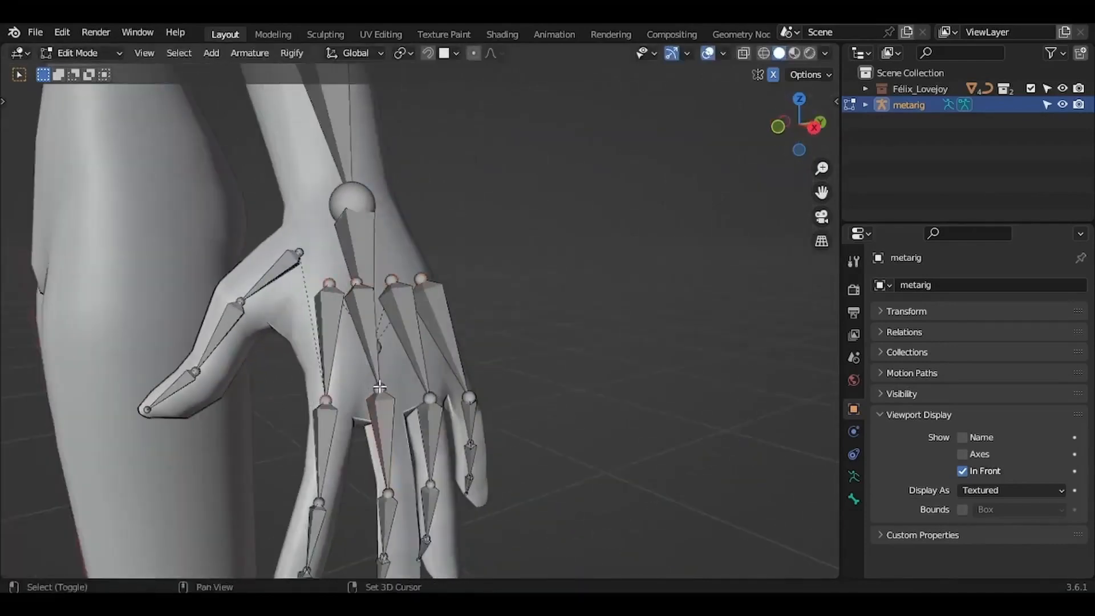
key(KP_1)
key(s)
key(z)
key(0)
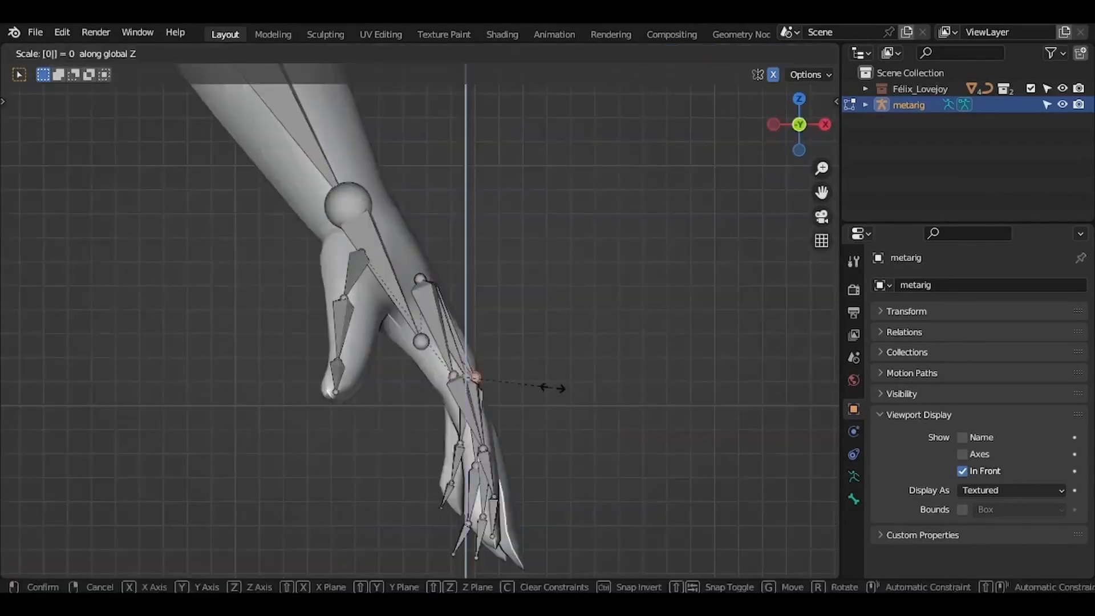
key(Return)
- Add the remaining finger knuckle joint to the selection and align all four by scaling to 0 along Z and X
ctrl+scroll(466, 408, up, 3)
scroll(465, 414, right, 7)
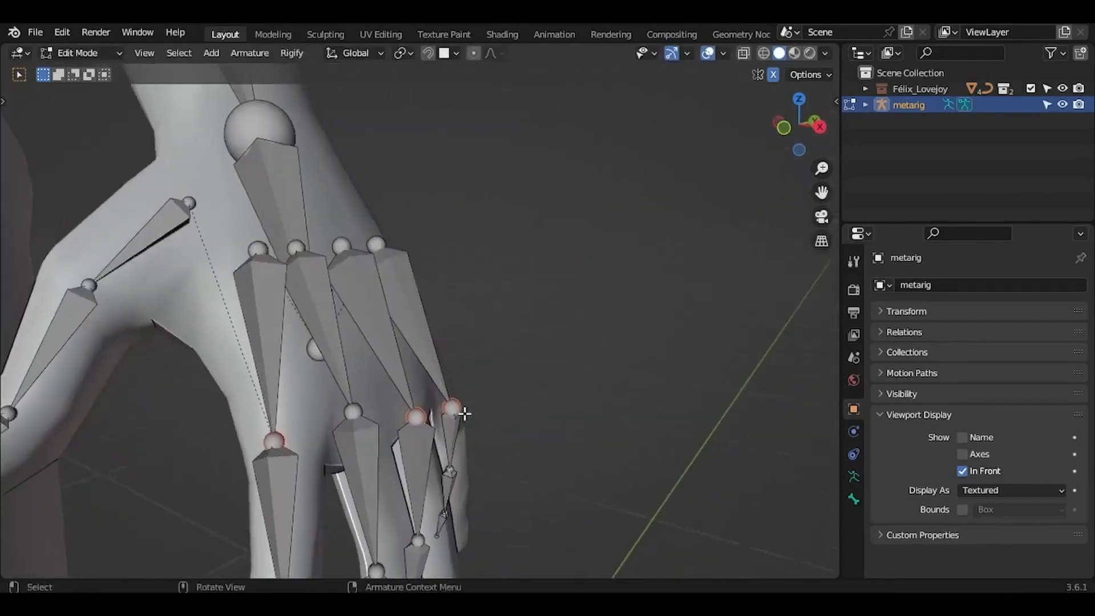
shift+drag(462, 393, 462, 393)
key(KP_1)
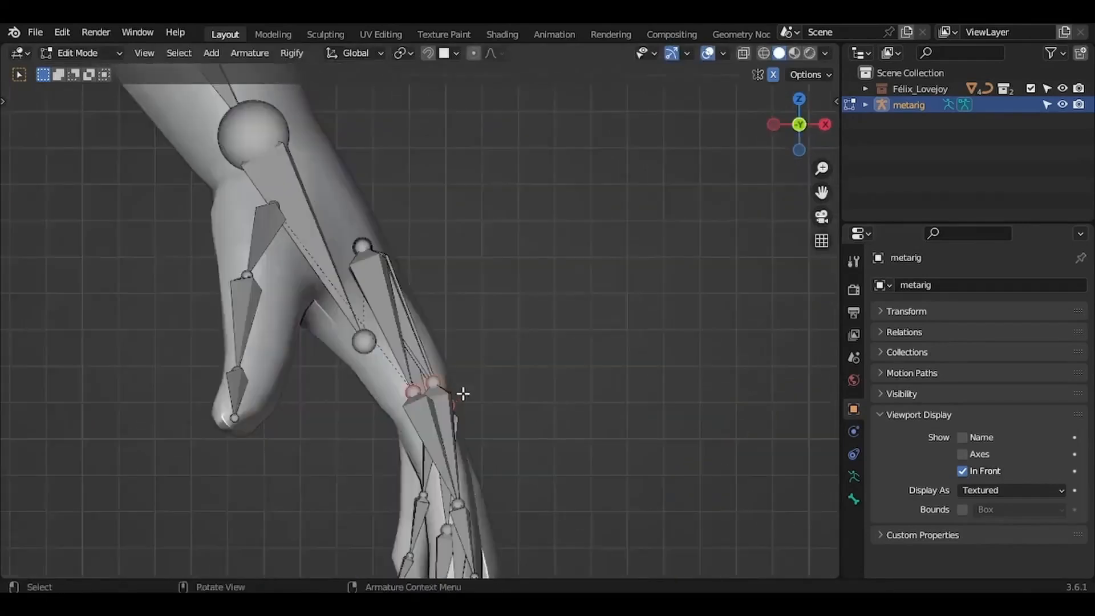
key(s)
key(z)
key(0)
key(Return)
key(s)
key(x)
key(0)
key(Return)
- Move the aligned knuckle joints into the hand mesh in front view and raise them slightly in side view
shift+scroll(481, 381, down, 3)
key(g)
click(488, 355)
scroll(487, 352, right, 8)
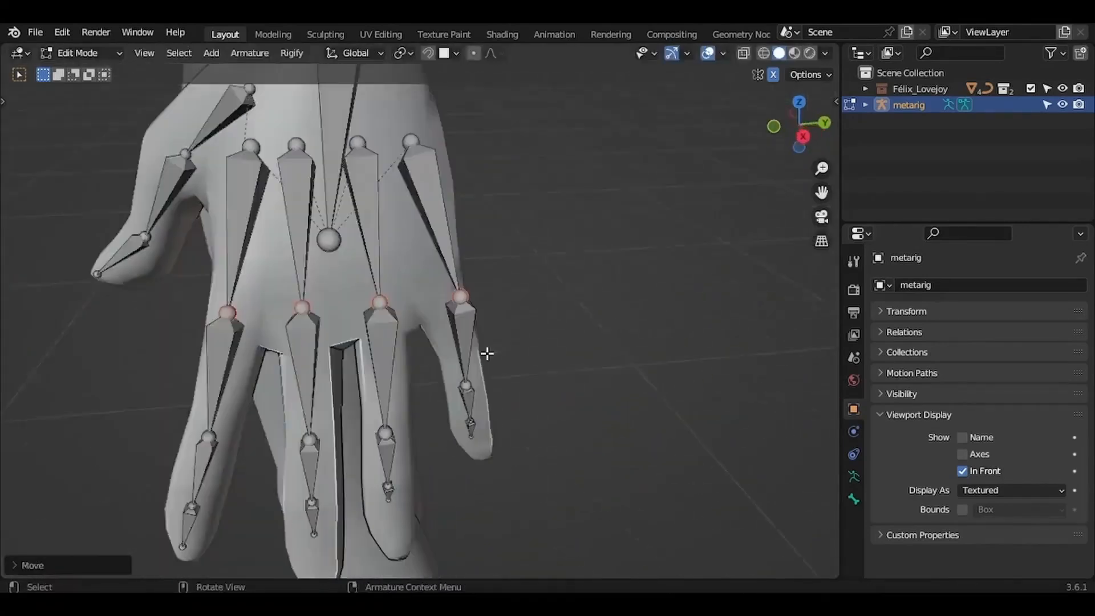
key(KP_3)
key(g)
click(487, 334)
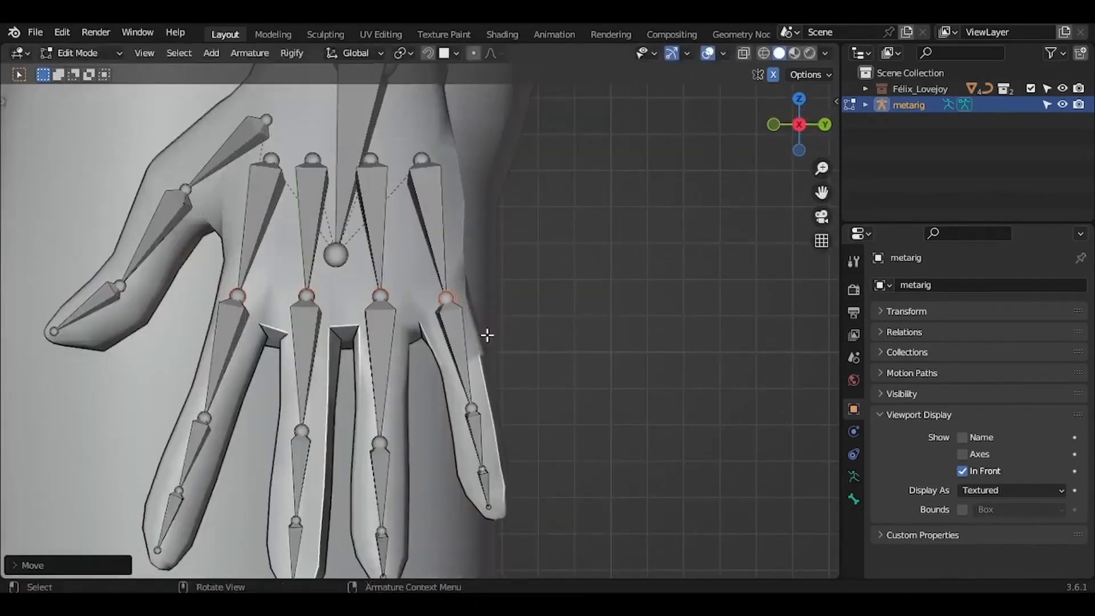
- Shorten the hand bone in side view by moving its tip up near the palm bones' base joints
shift+scroll(361, 287, left, 3)
click(490, 259)
ctrl+scroll(304, 252, down, 3)
shift+scroll(303, 251, left, 3)
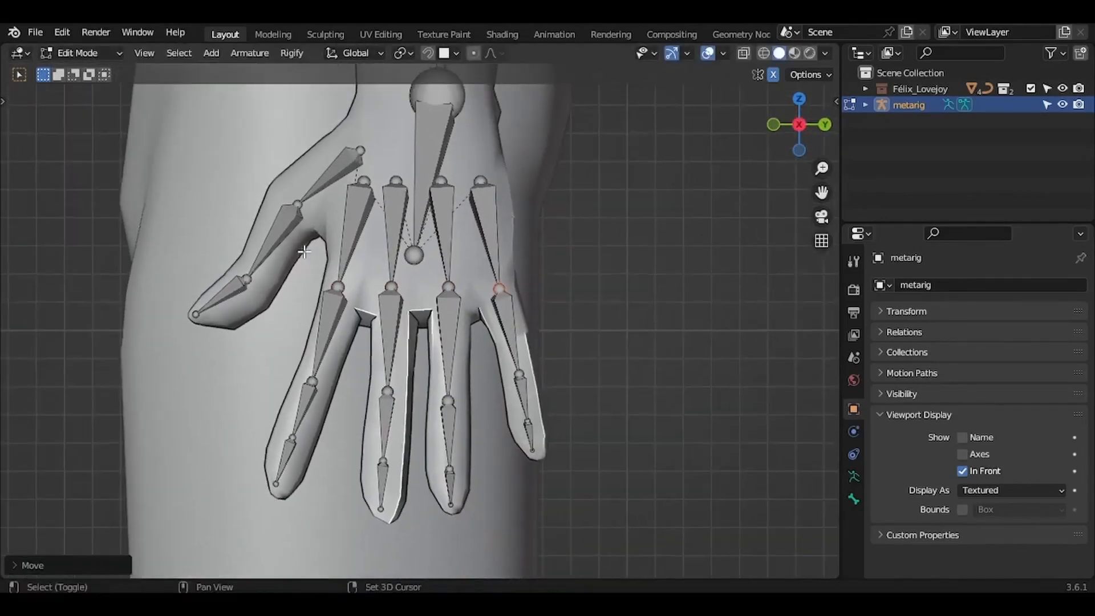
click(413, 256)
key(g)
click(422, 211)
- Select the hand bone and adjust its placement at the wrist in side view
shift+scroll(422, 211, up, 3)
click(446, 159)
click(437, 210)
key(g)
ctrl+scroll(422, 206, down, 3)
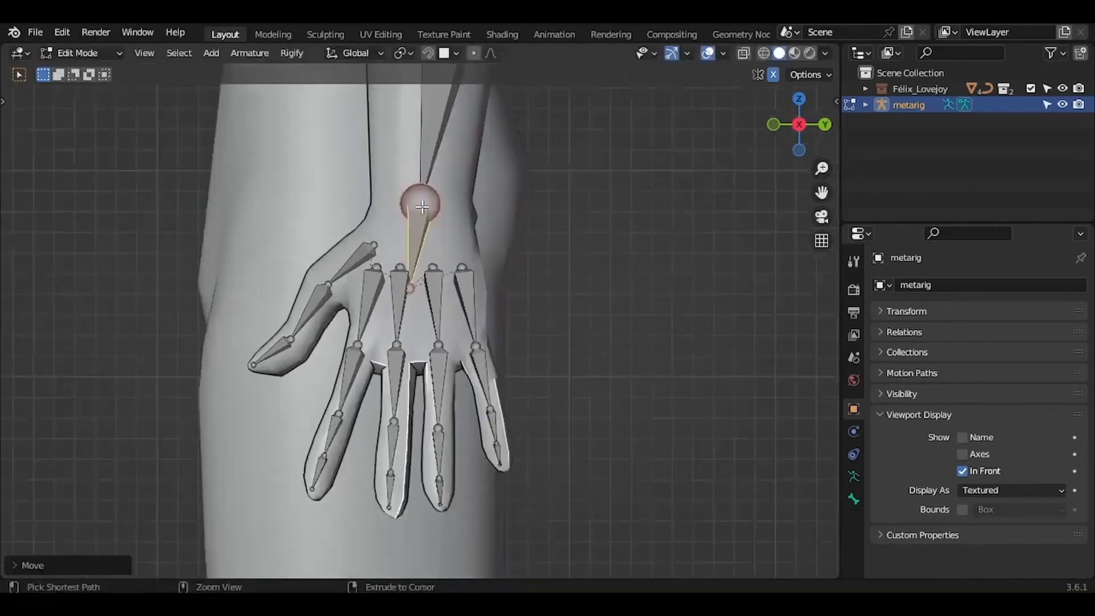
ctrl+scroll(421, 206, down, 4)
shift+scroll(422, 206, up, 4)
ctrl+scroll(422, 207, up, 3)
shift+scroll(421, 206, down, 5)
ctrl+scroll(422, 206, up, 3)
shift+scroll(422, 206, down, 3)
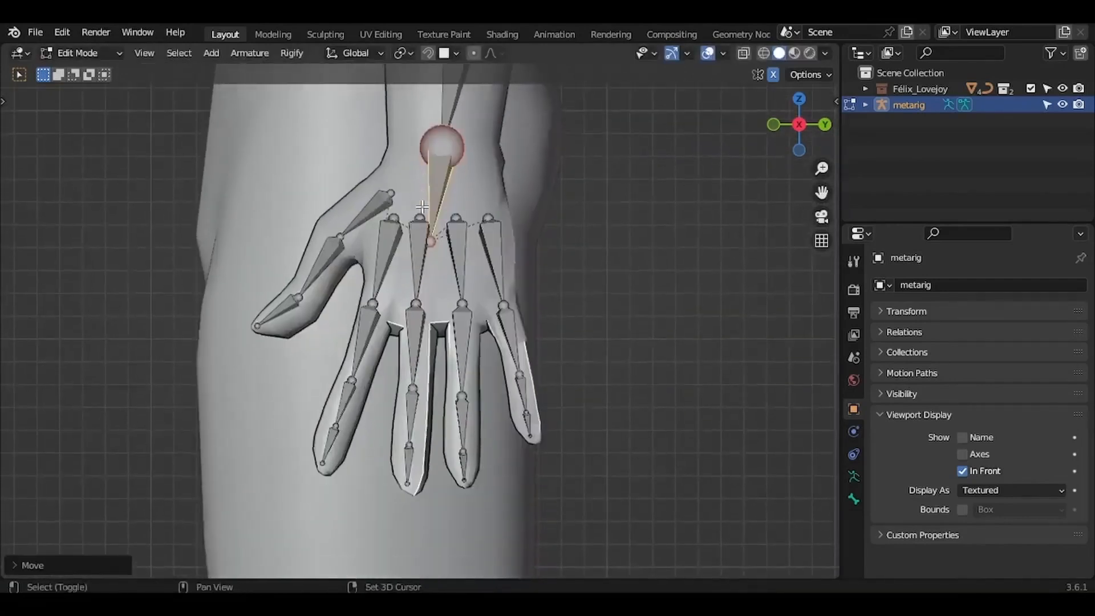
- Move the middle finger's end bone along X into the finger mesh
scroll(422, 207, left, 5)
key(KP_1)
ctrl+scroll(422, 206, up, 4)
scroll(422, 207, right, 3)
shift+scroll(422, 206, down, 4)
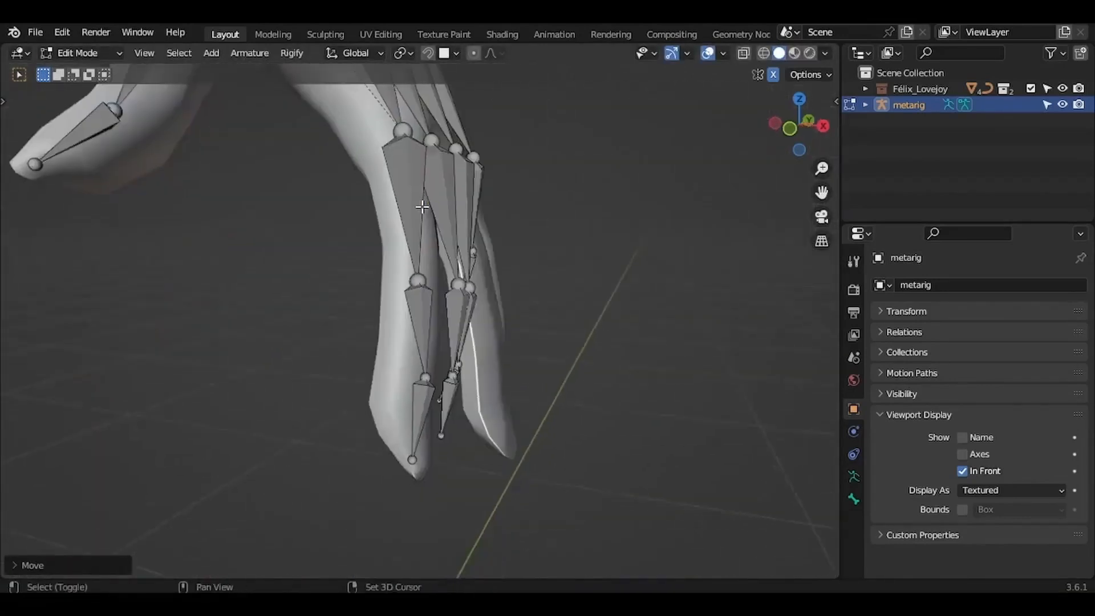
scroll(422, 207, right, 5)
click(452, 413)
scroll(452, 414, right, 10)
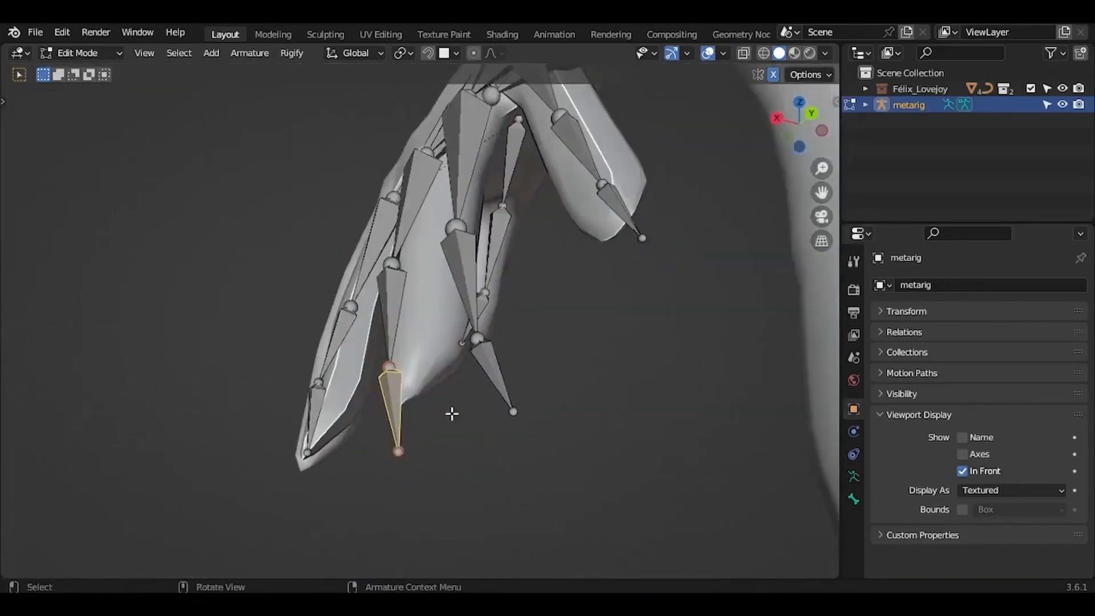
key(g)
key(y)
key(x)
click(359, 459)
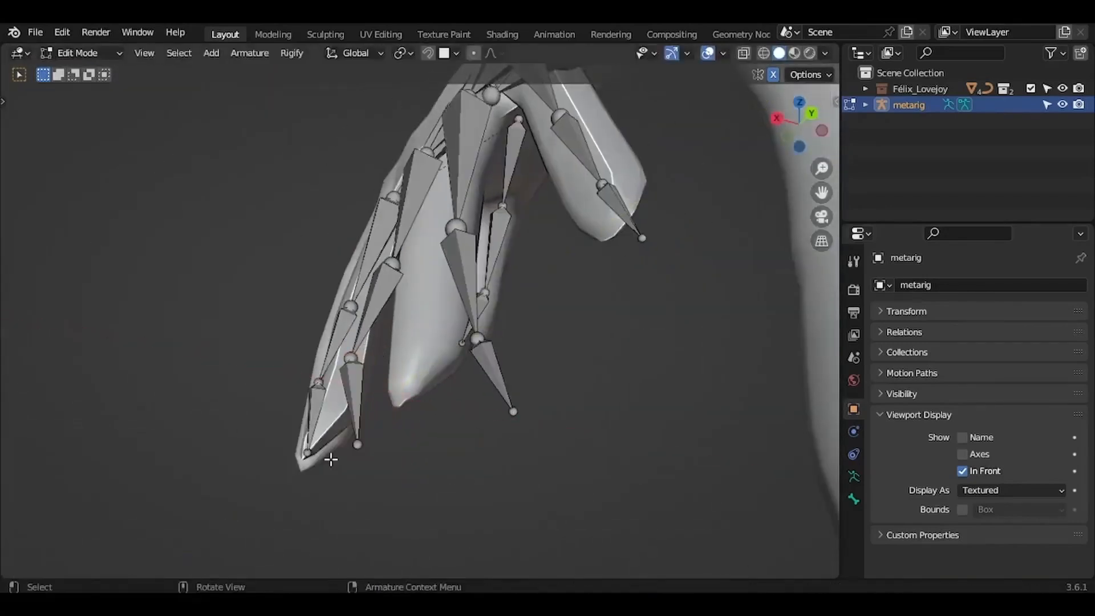
- Shift the middle finger's tip joint along X to follow the tip of the mesh
click(355, 445)
key(g)
key(x)
click(515, 411)
scroll(515, 411, left, 10)
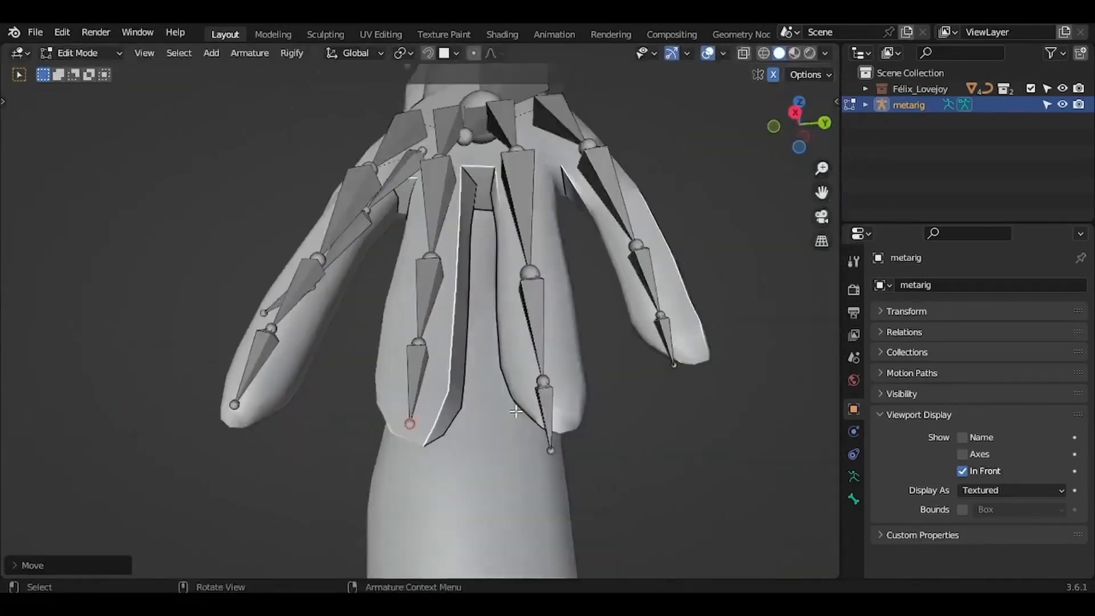
- Move the ring finger's end bone and its tip joint along X into the finger mesh
scroll(516, 411, right, 8)
scroll(515, 411, right, 5)
click(478, 447)
key(g)
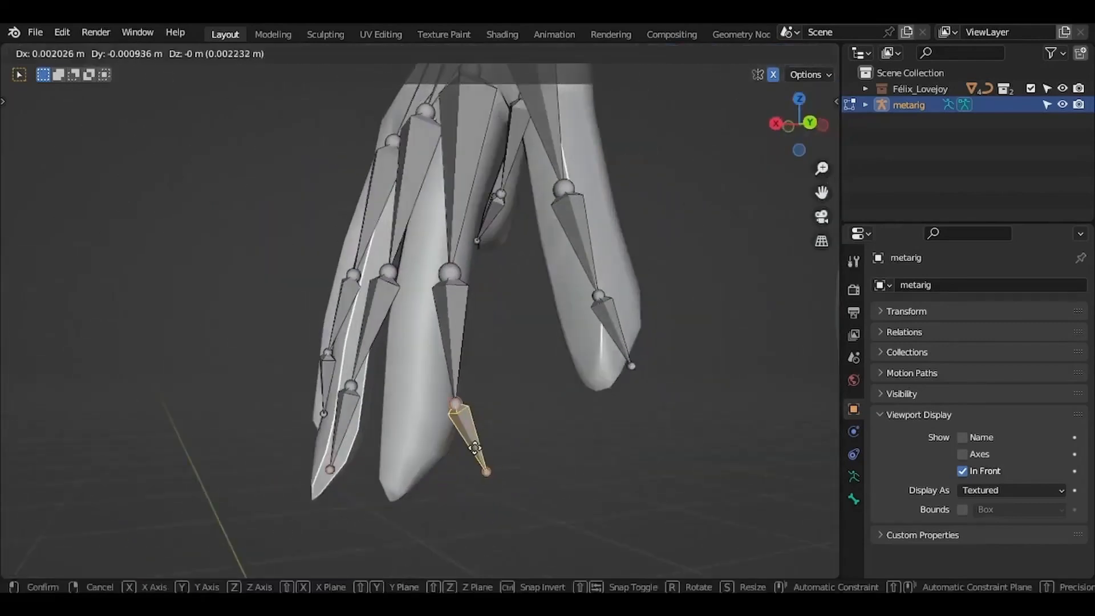
key(x)
click(450, 456)
click(458, 473)
key(g)
key(x)
click(500, 471)
scroll(481, 477, left, 8)
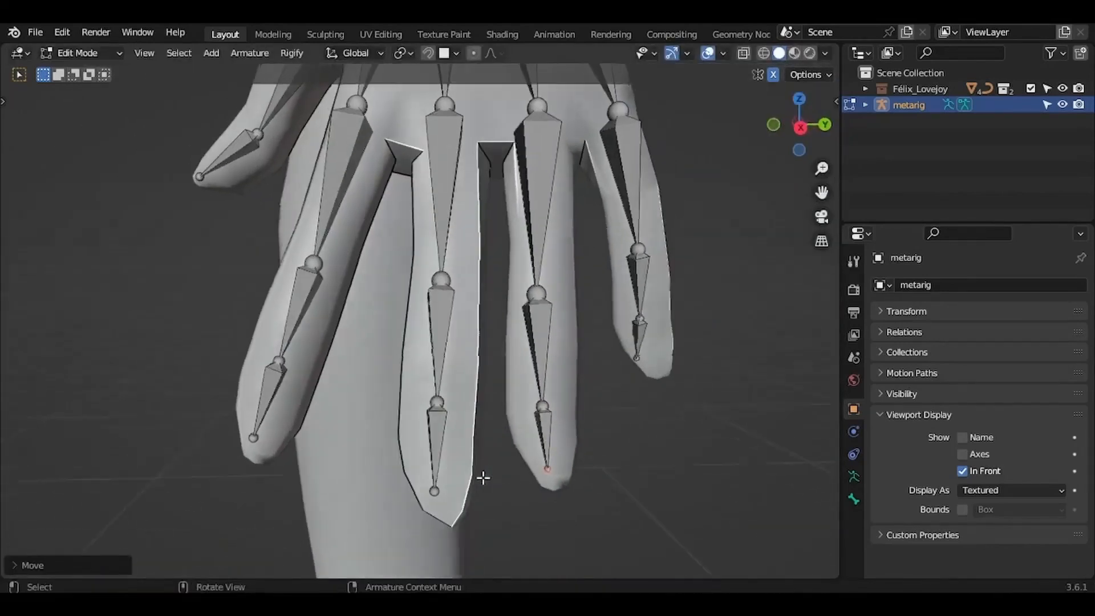
- Move the pinky's tip joint and end bone along X into the finger mesh, and save the file
scroll(482, 476, right, 6)
scroll(482, 477, left, 5)
key(g)
key(x)
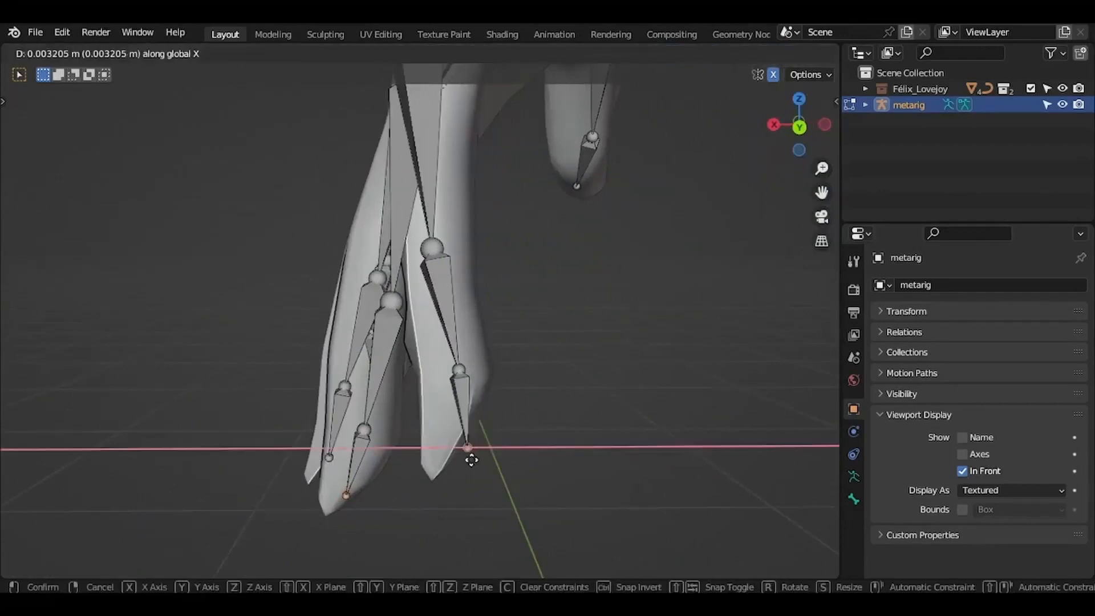
click(469, 455)
click(449, 393)
key(g)
key(x)
click(449, 392)
scroll(449, 392, left, 5)
key(ctrl+s)
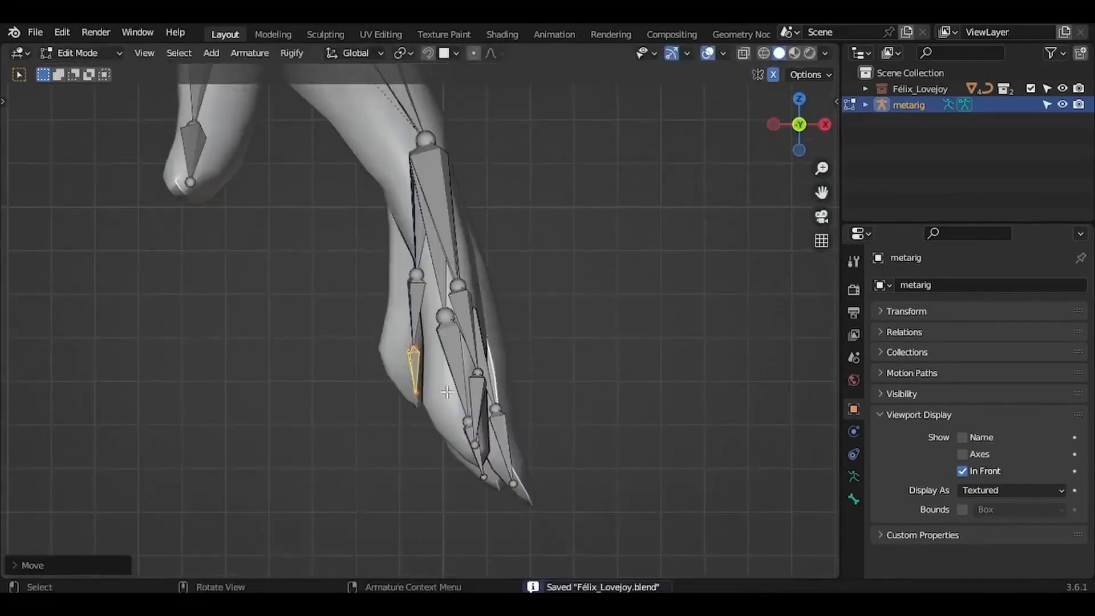
- Switch the viewport to wireframe and move the pinky's end bone toward the tip of the mesh
scroll(513, 428, up, 5)
key(shift+z)
scroll(609, 477, left, 3)
key(g)
key(x)
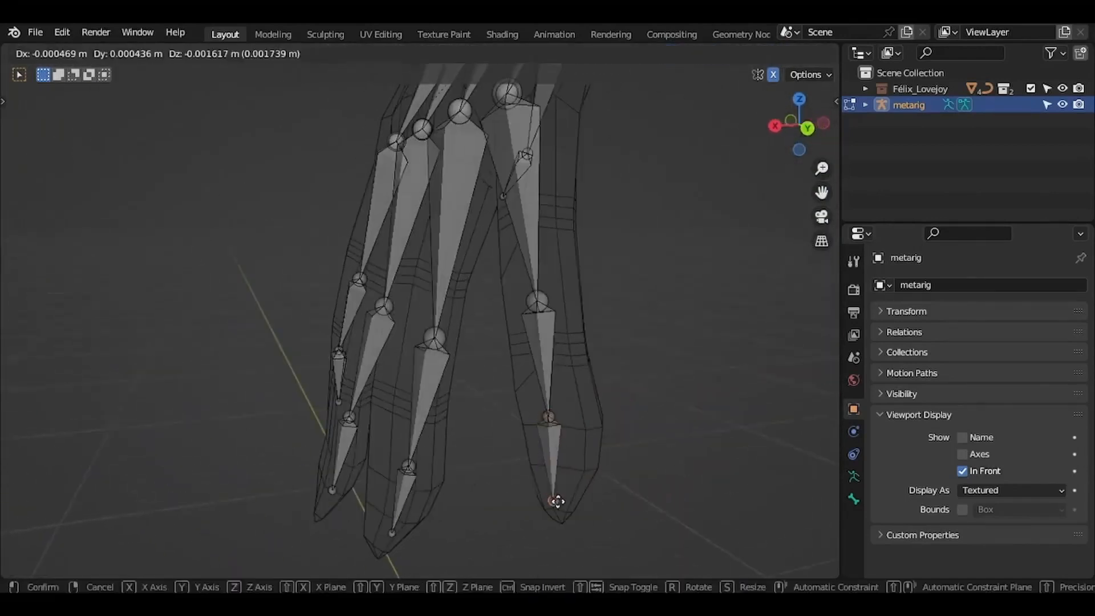
- Raise the pinky's last and middle joints to the matching edge loops of the finger mesh
click(557, 411)
scroll(557, 411, left, 5)
key(g)
click(549, 342)
scroll(549, 342, left, 5)
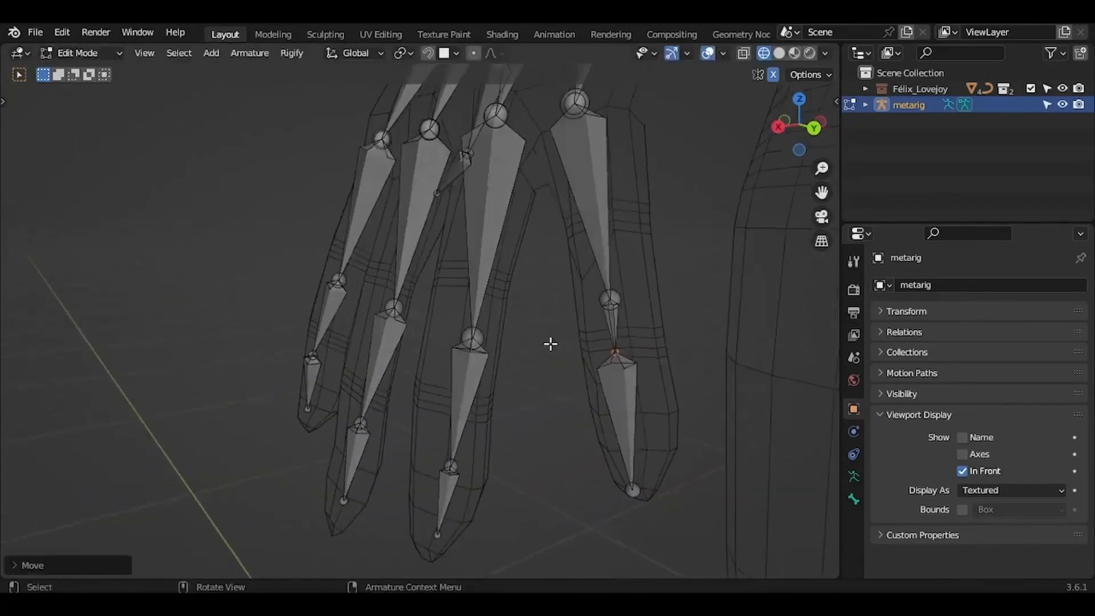
click(565, 297)
key(g)
scroll(562, 293, left, 2)
shift+scroll(561, 293, down, 4)
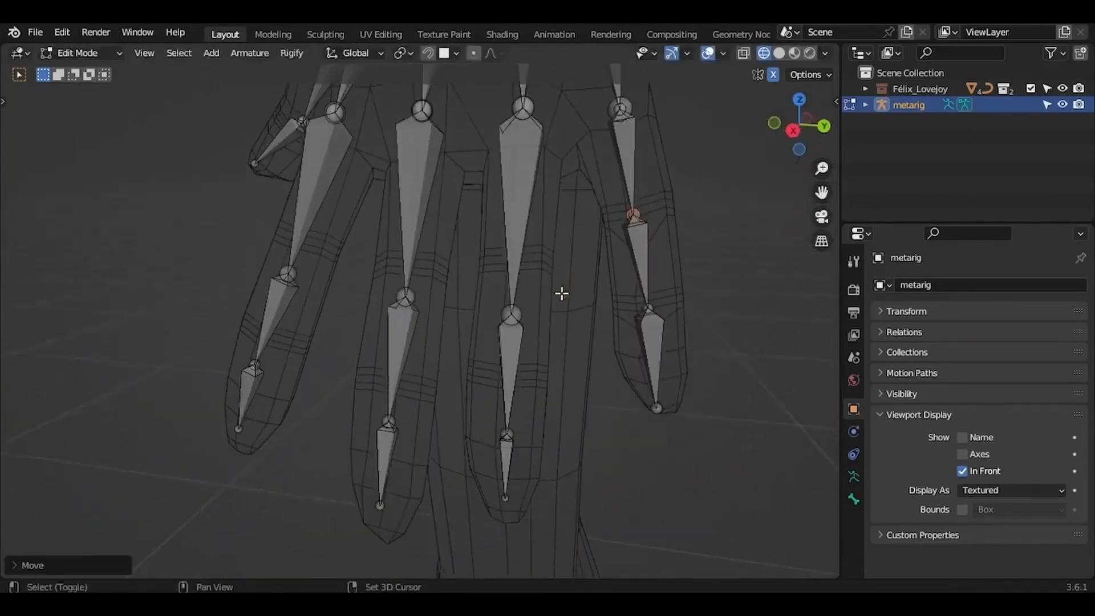
- Move the ring finger's middle and last joints up to the edge loops at the finger's bends
click(518, 312)
key(g)
click(513, 262)
click(509, 434)
key(g)
click(510, 386)
scroll(511, 386, left, 4)
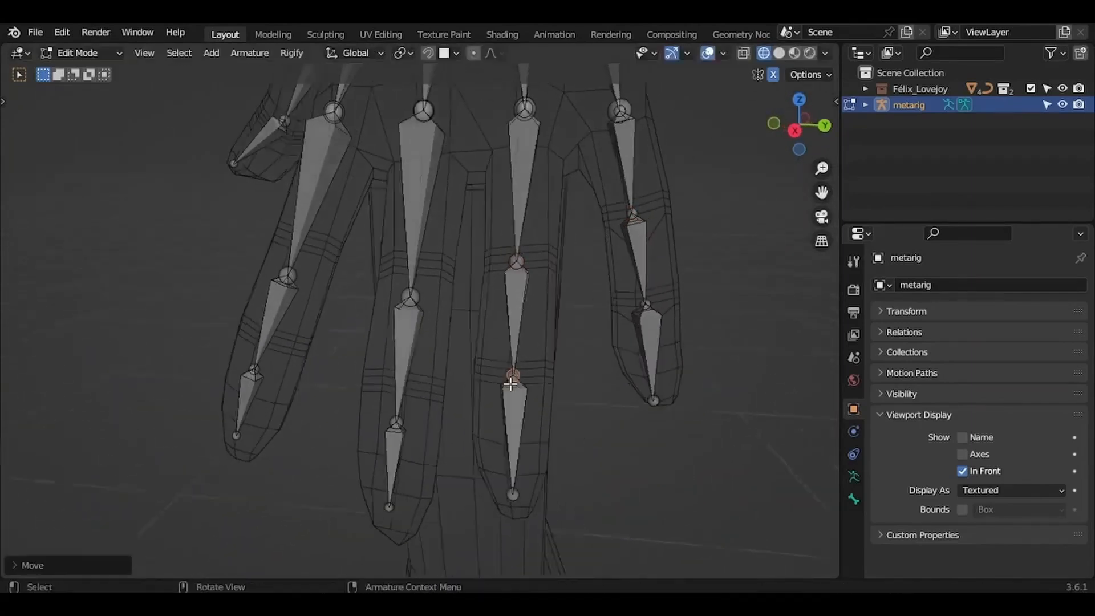
- Align the middle finger's middle and last joints with the mesh's bend loops, fine-tuning the middle joint
click(423, 301)
key(g)
click(426, 270)
click(426, 426)
key(g)
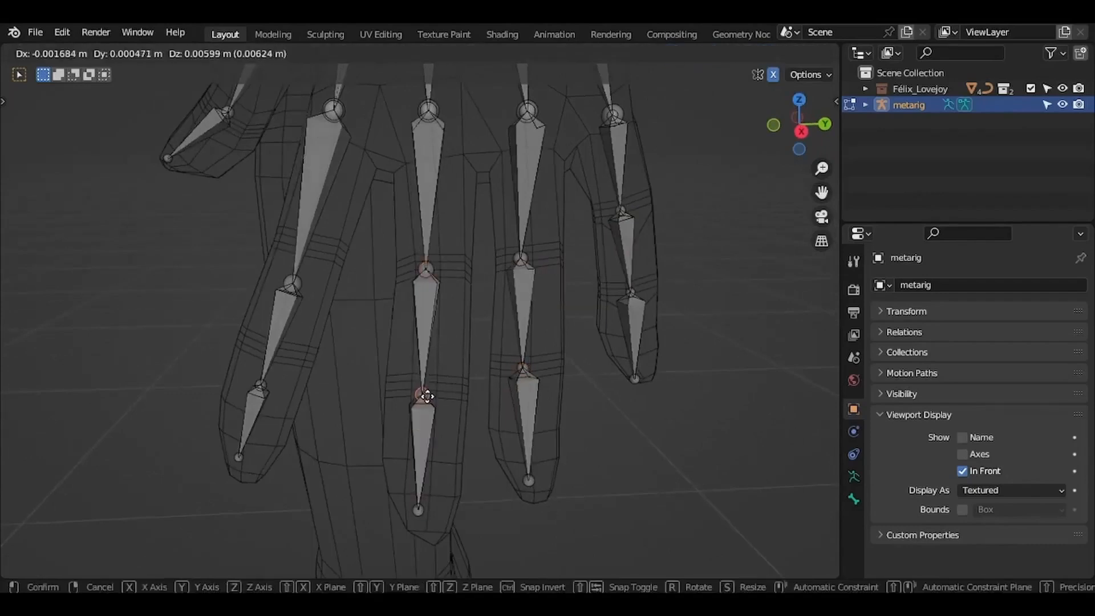
click(428, 391)
shift+scroll(427, 391, up, 3)
click(431, 308)
key(g)
click(430, 301)
- Place the index finger's middle and last joints on the edge loops at the finger's bends
click(289, 320)
key(g)
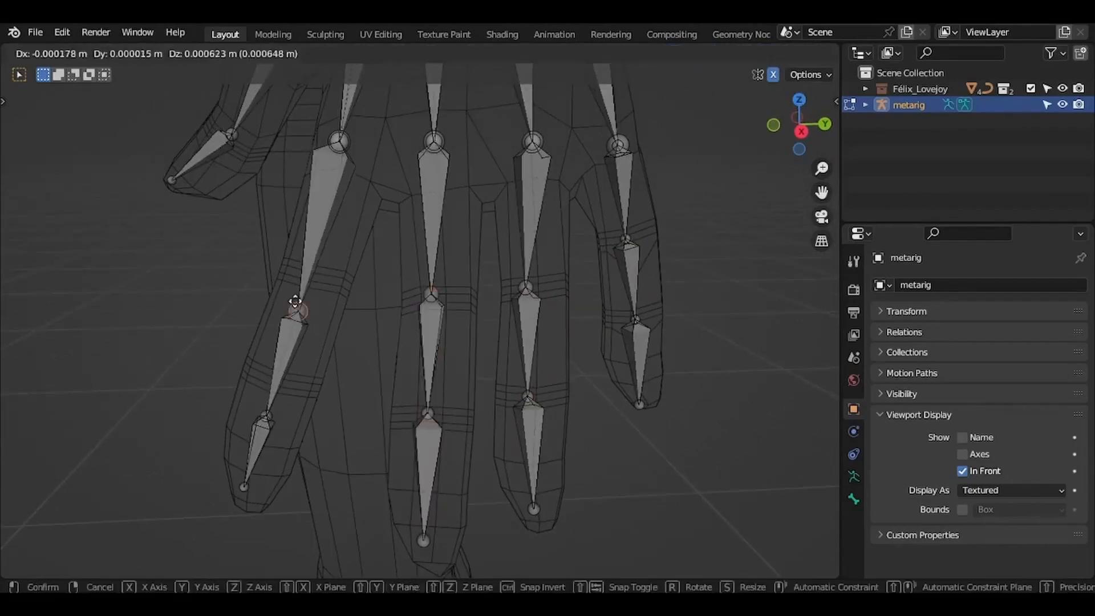
click(299, 286)
click(268, 416)
key(g)
click(278, 384)
- Shift the index finger's end bone along Y and rotate it to follow the finger mesh
scroll(278, 384, left, 6)
scroll(279, 384, left, 8)
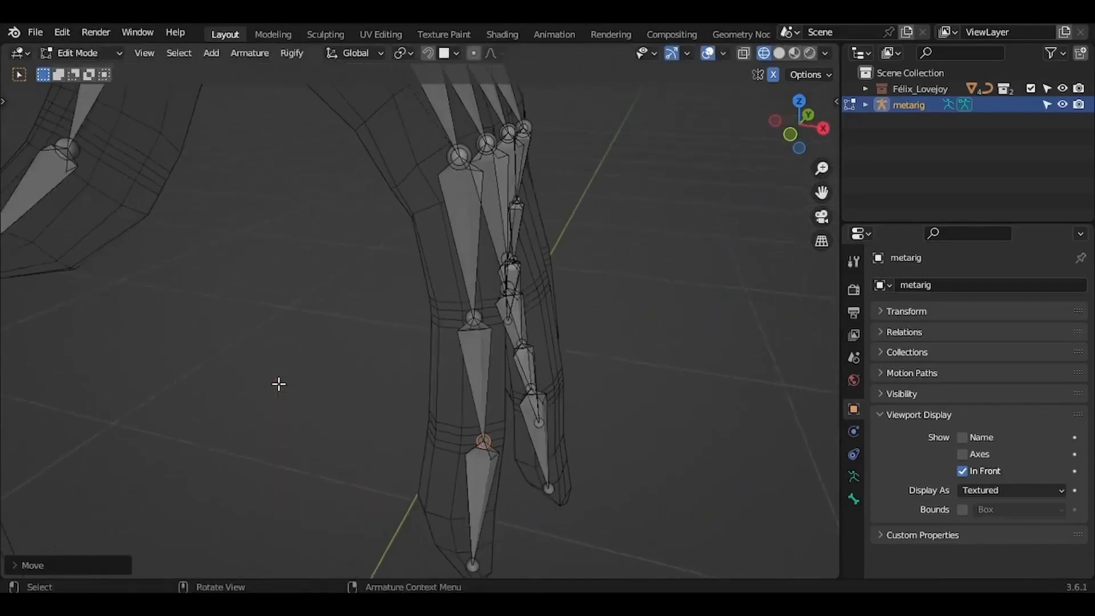
scroll(279, 383, right, 5)
scroll(457, 434, right, 10)
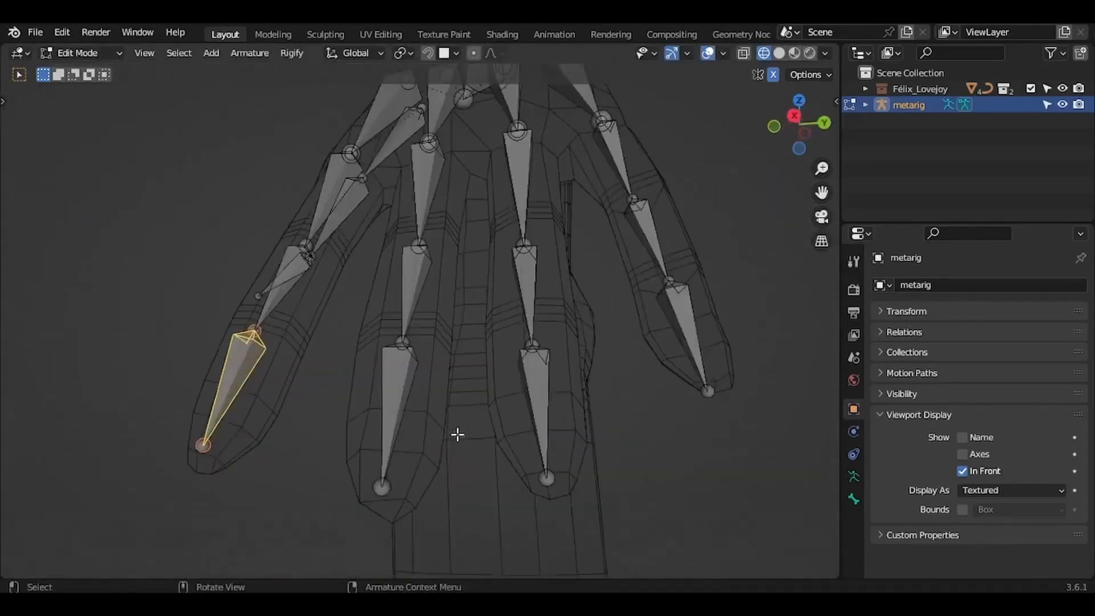
key(g)
key(y)
click(460, 436)
scroll(463, 436, left, 4)
key(r)
click(477, 437)
shift+scroll(476, 437, up, 5)
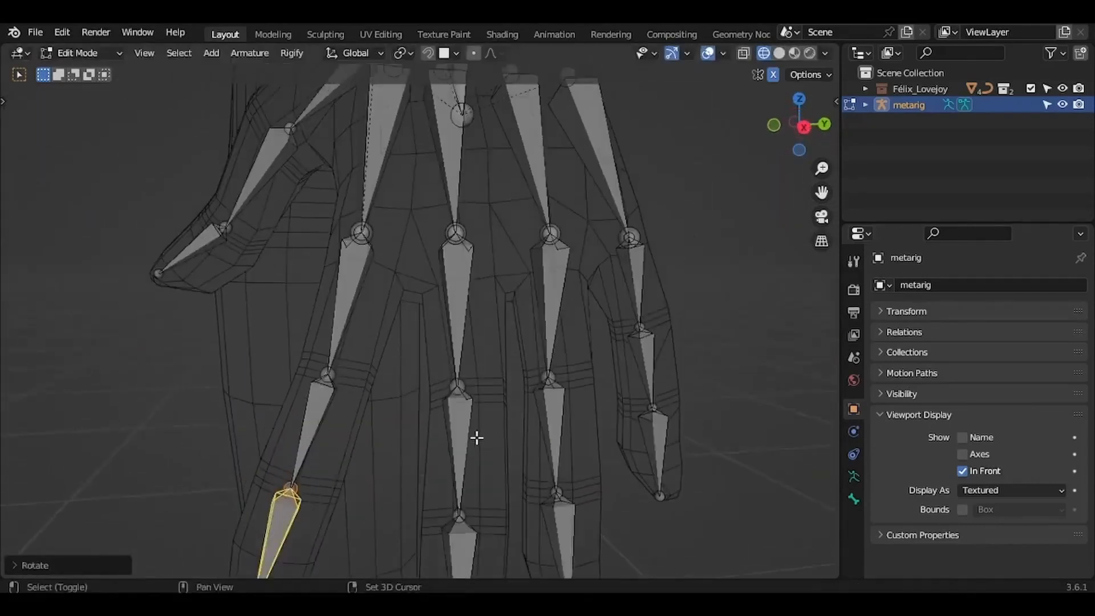
- Select the index finger's palm bone and adjust its angle and position inside the hand
drag(412, 198, 415, 204)
scroll(415, 205, up, 3)
shift+scroll(402, 208, up, 8)
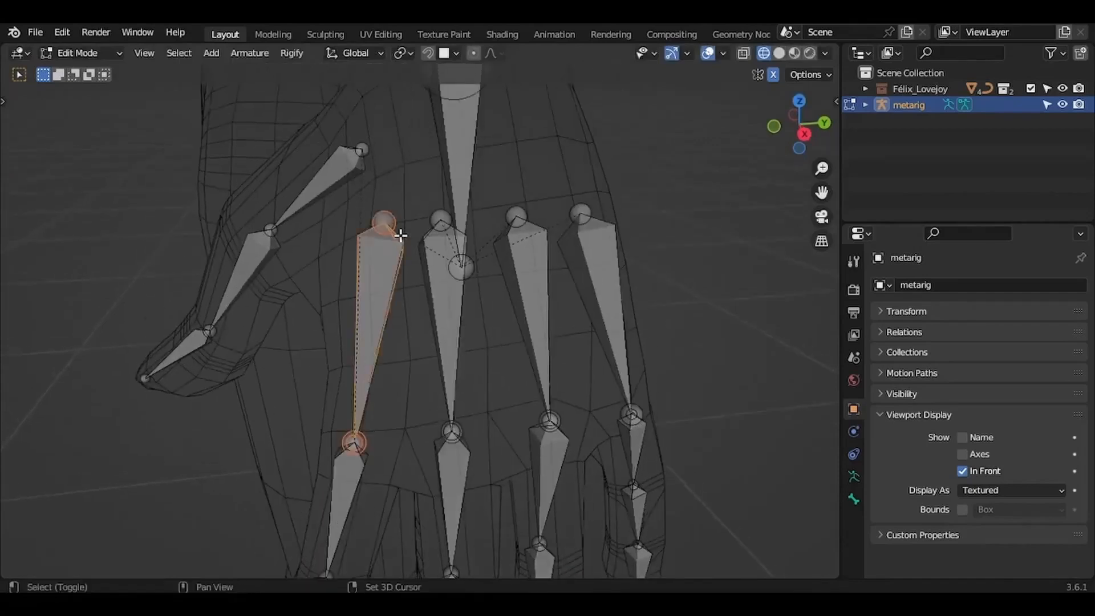
shift+scroll(400, 235, down, 5)
key(r)
click(447, 244)
key(g)
click(461, 240)
key(r)
click(499, 218)
shift+scroll(500, 216, down, 4)
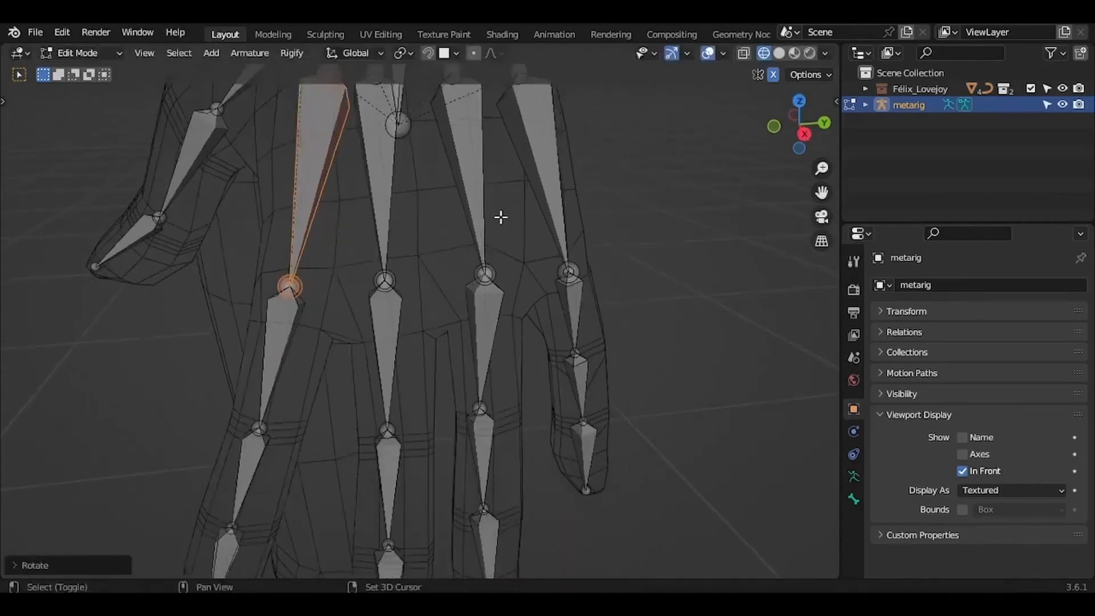
- Select the finger knuckle joints and nudge them together into the hand mesh
middle_drag(501, 216, 396, 238)
scroll(588, 300, right, 5)
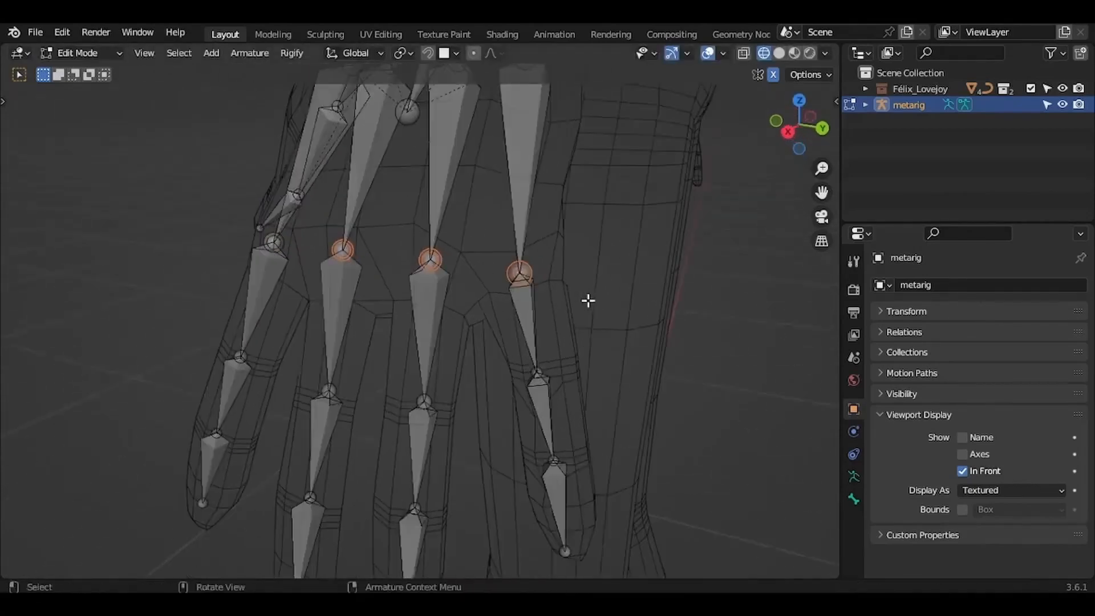
key(g)
click(586, 305)
- Move the ring finger's middle bone toward the back of the finger and rotate it about X
middle_drag(587, 305, 381, 349)
click(381, 349)
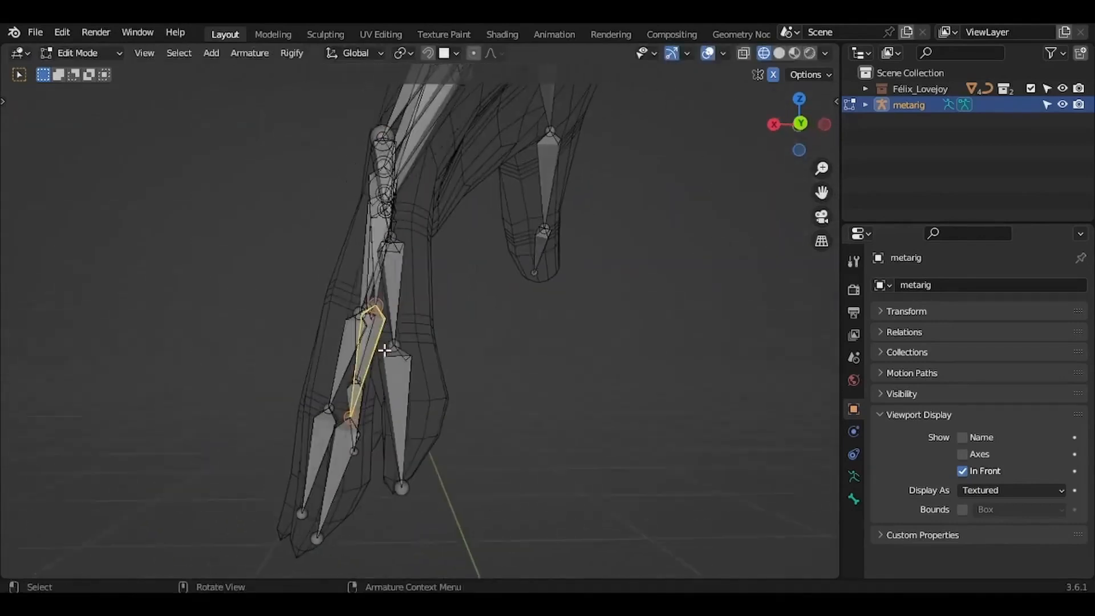
key(g)
key(y)
click(436, 345)
key(r)
key(x)
click(495, 335)
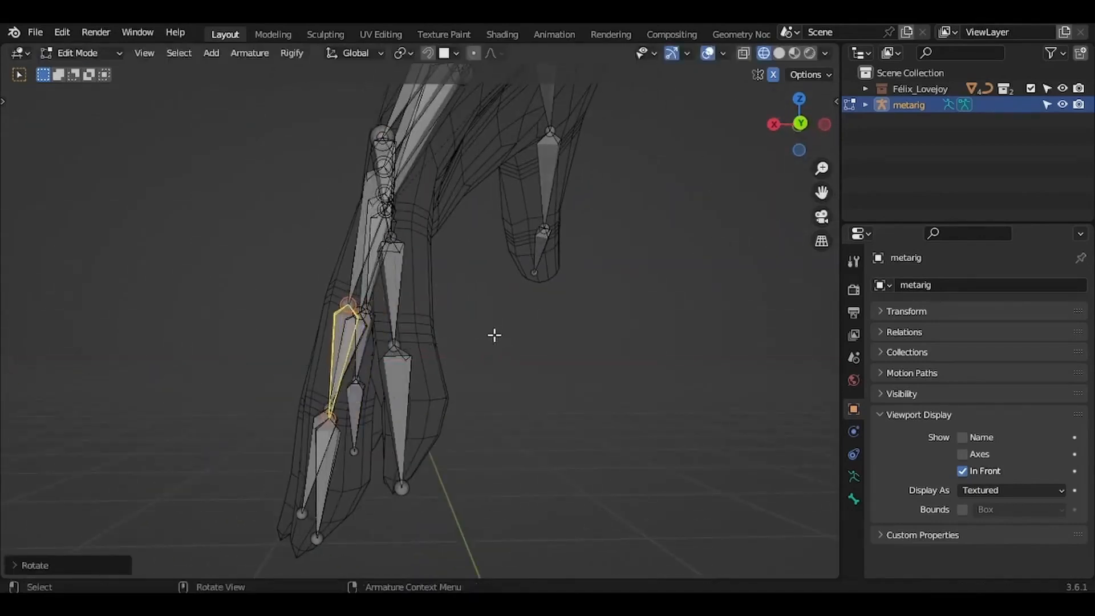
- Reposition the tip joints of the ring finger and the pinky within the mesh
middle_drag(495, 334, 533, 338)
click(365, 554)
key(g)
click(368, 553)
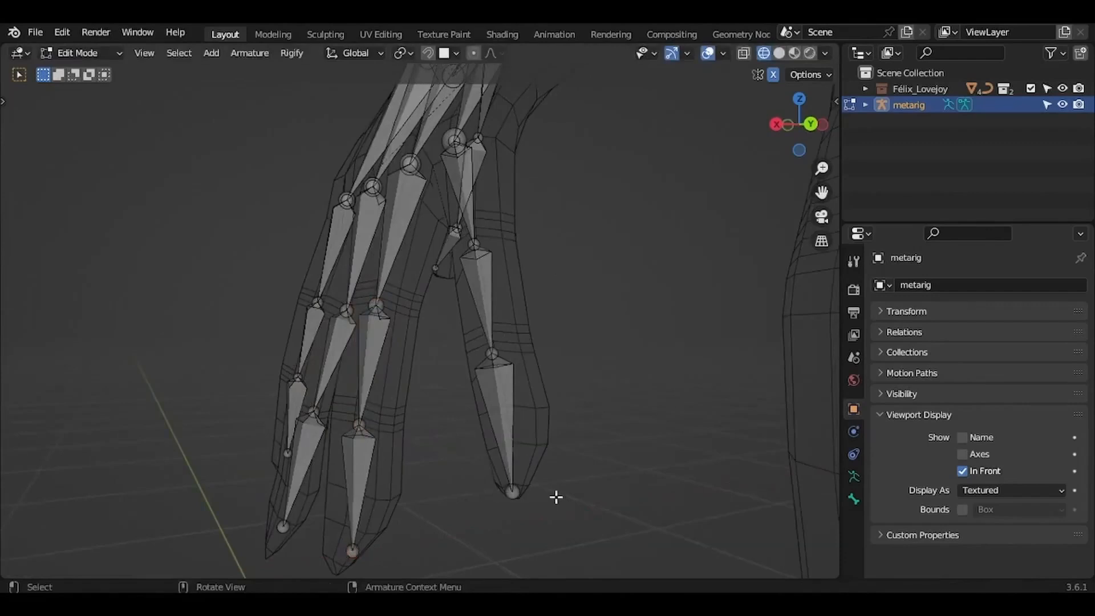
click(514, 498)
key(g)
click(529, 494)
middle_drag(529, 495, 533, 495)
- Shift the ring finger's middle bone along X and rotate it about Y to follow the finger mesh
click(338, 349)
middle_drag(337, 349, 552, 363)
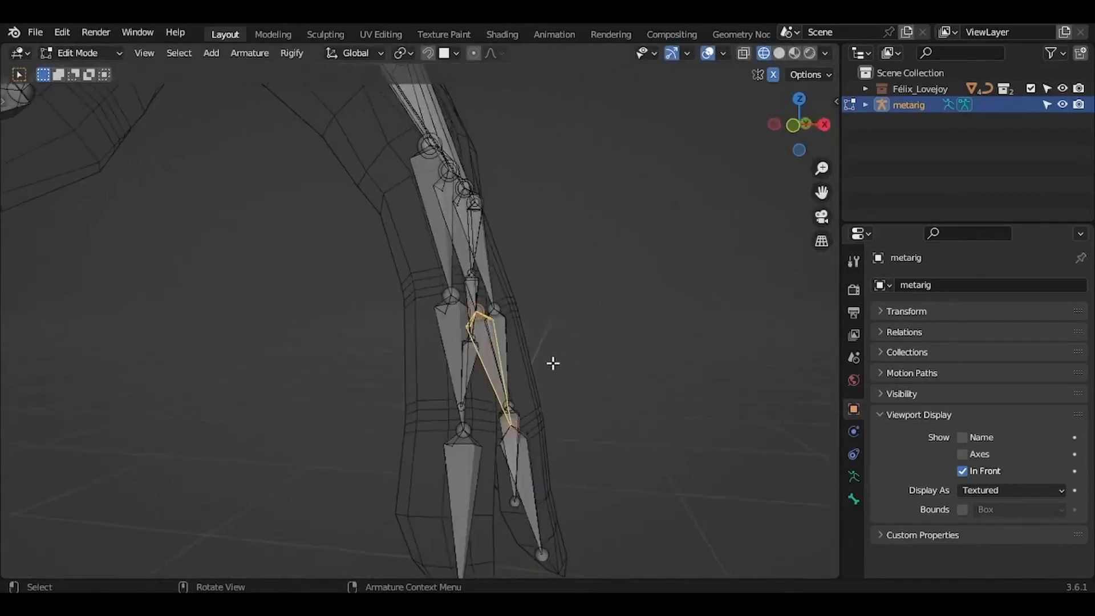
key(g)
key(x)
click(565, 363)
key(r)
key(y)
click(672, 362)
- Shift the selected finger section along X, and reposition the knuckle joints from the front
middle_drag(672, 361, 673, 360)
click(562, 330)
middle_drag(563, 331, 340, 157)
key(g)
key(x)
click(602, 333)
key(KP_1)
key(g)
click(521, 169)
shift+middle_drag(521, 169, 521, 170)
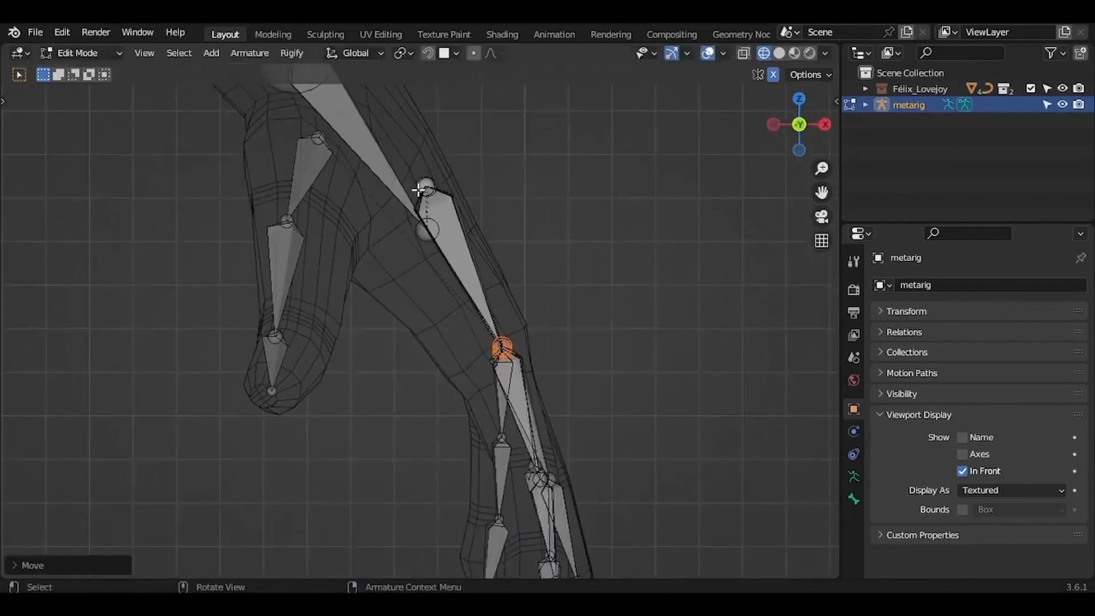
- Reposition the hand bone's tip and the palm bones' upper joints inside the palm
click(423, 187)
key(g)
click(471, 191)
click(427, 230)
key(g)
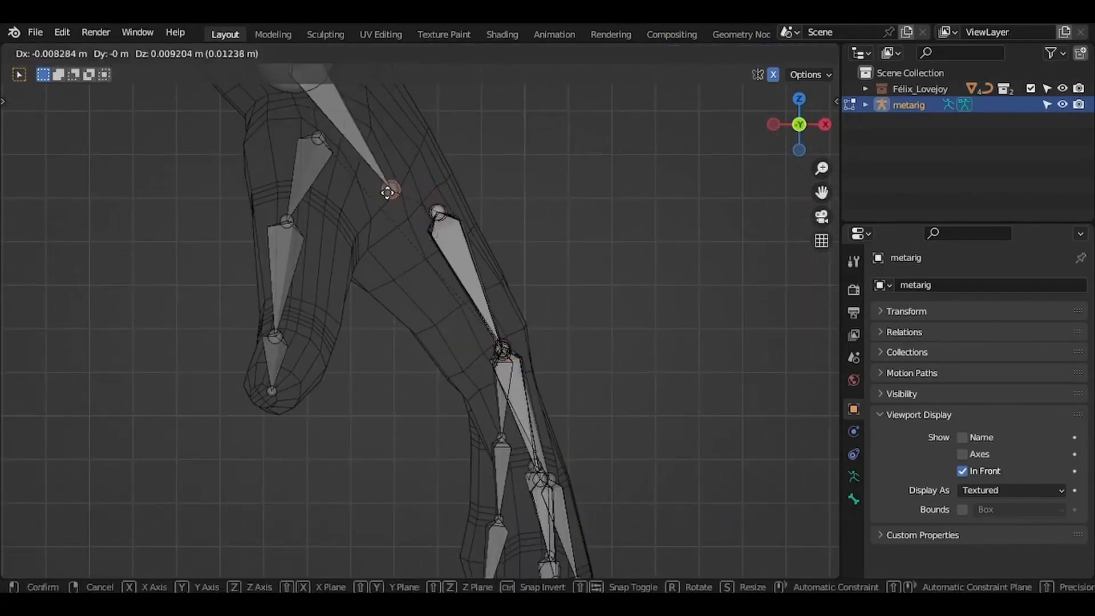
click(392, 189)
drag(421, 196, 467, 233)
key(g)
click(462, 236)
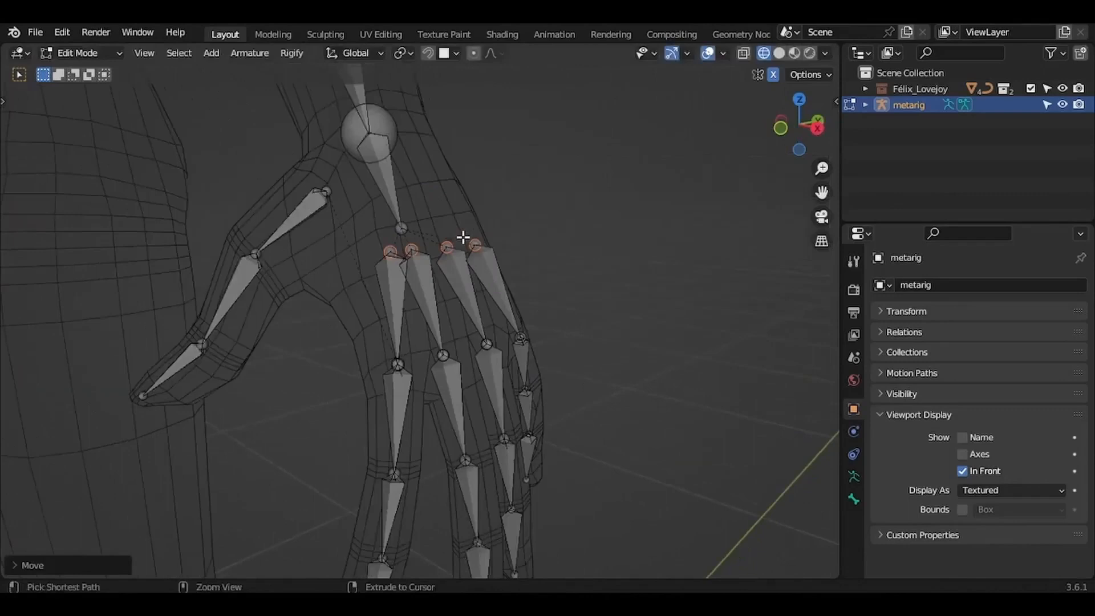
- Switch the viewport to solid shading
middle_drag(463, 236, 463, 237)
key(z)
click(587, 271)
ctrl+middle_drag(640, 267, 641, 266)
middle_drag(640, 266, 641, 266)
shift+middle_drag(641, 266, 608, 414)
- Select the head and face bones and, from the side, move them down toward the character's head
drag(465, 234, 502, 273)
key(KP_3)
ctrl+scroll(501, 273, up, 3)
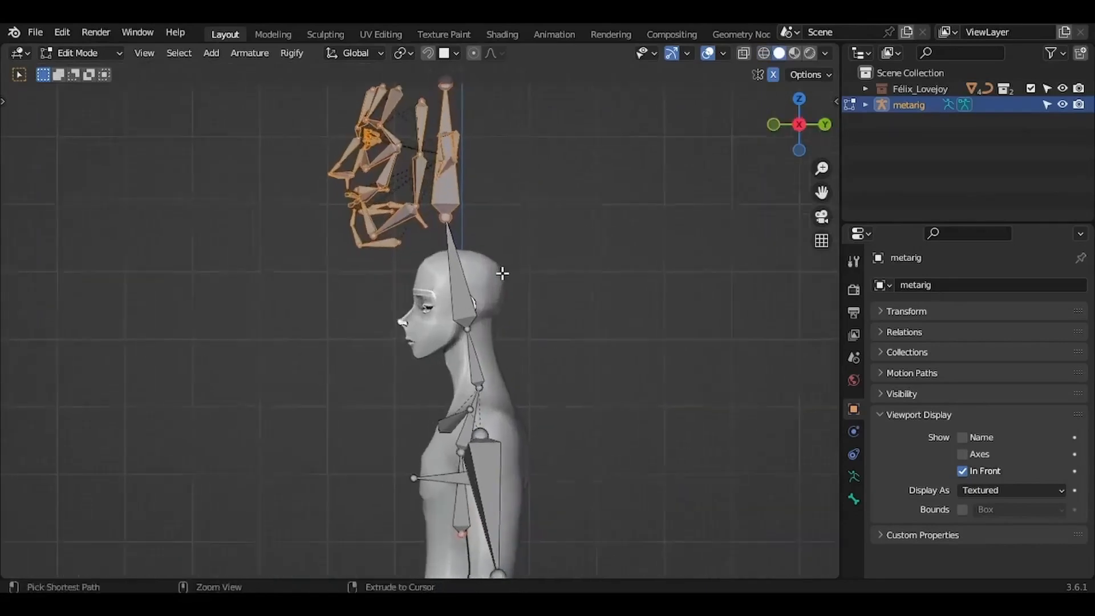
shift+scroll(502, 274, down, 2)
ctrl+scroll(502, 274, up, 1)
shift+scroll(501, 273, up, 2)
key(g)
click(484, 251)
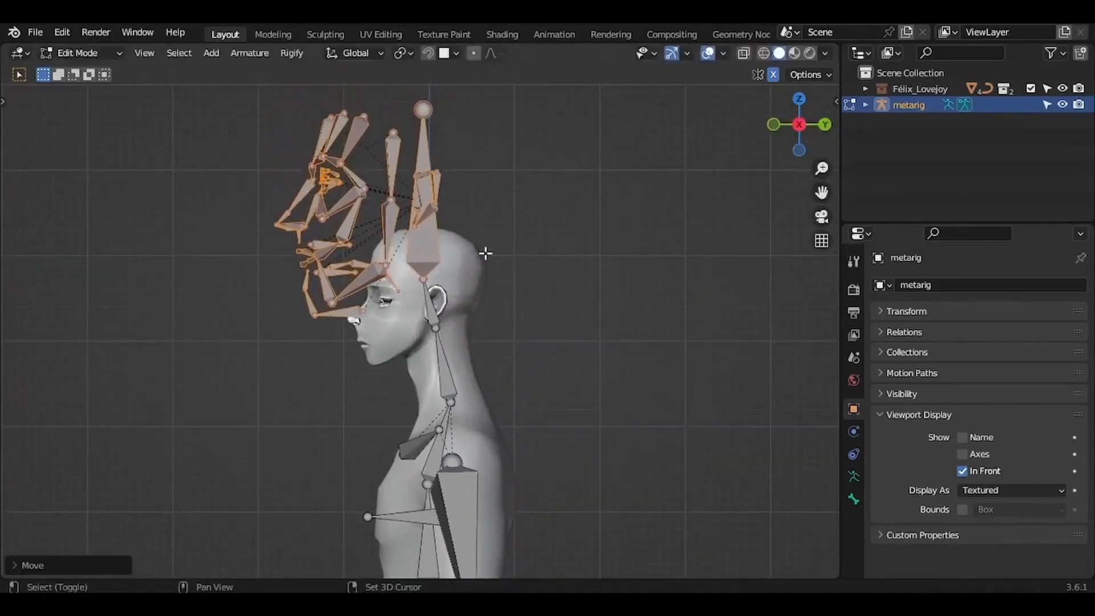
- Select the face, head and upper neck bones, lower them onto the head and scale them down to fit
drag(452, 342, 244, 130)
key(g)
click(689, 285)
key(s)
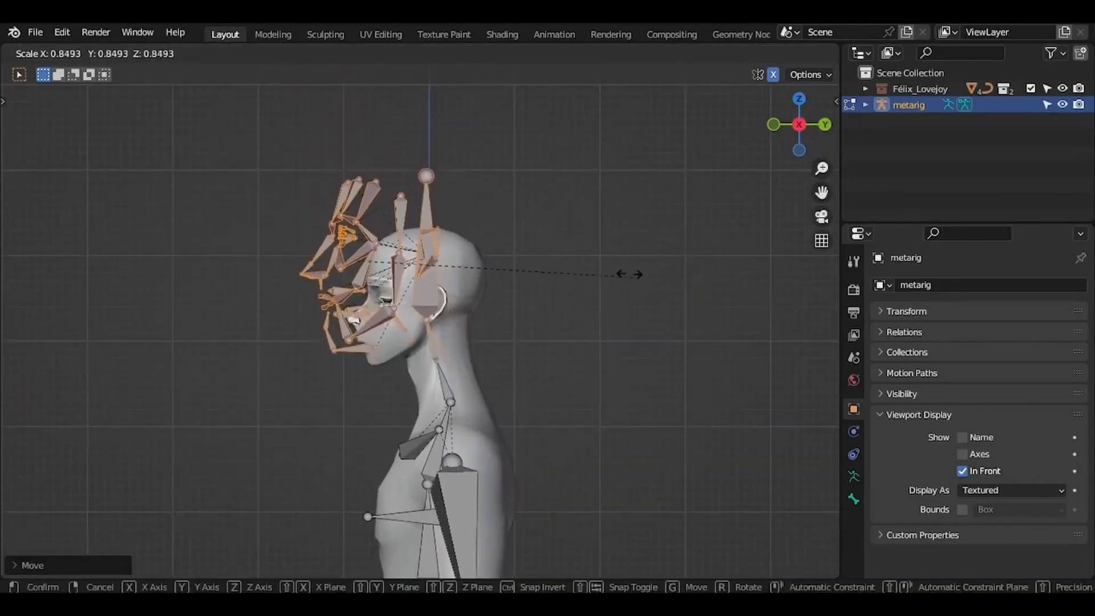
click(601, 285)
key(s)
click(645, 264)
- Move the scaled head and face bones into line with the side profile of the head
ctrl+scroll(634, 253, up, 3)
shift+scroll(633, 251, down, 2)
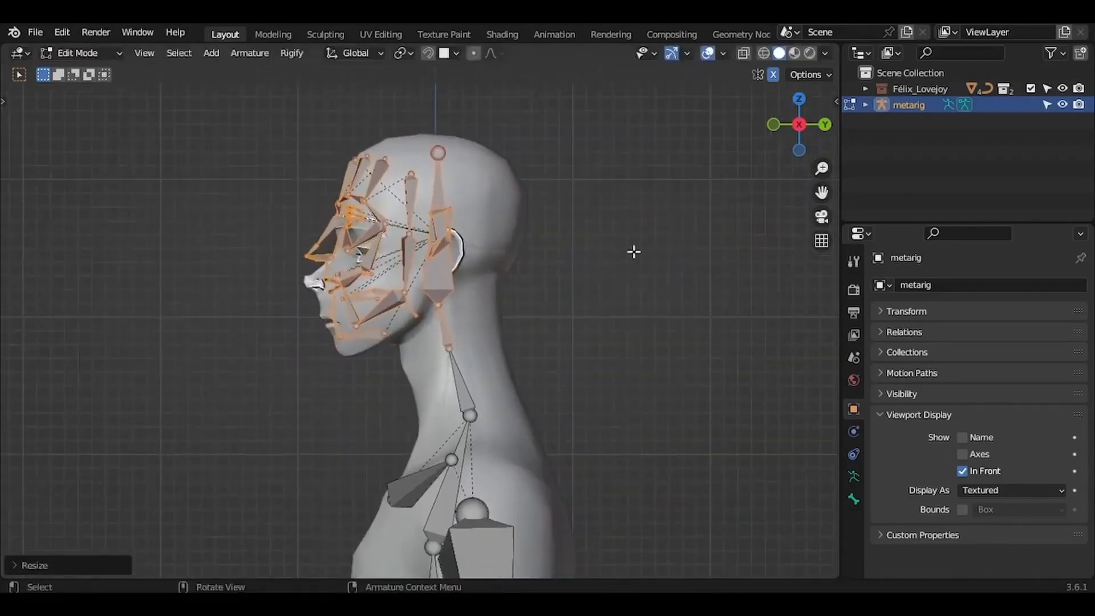
key(g)
click(636, 270)
- Move the joint at the base of the neck down and slightly back
scroll(633, 266, up, 3)
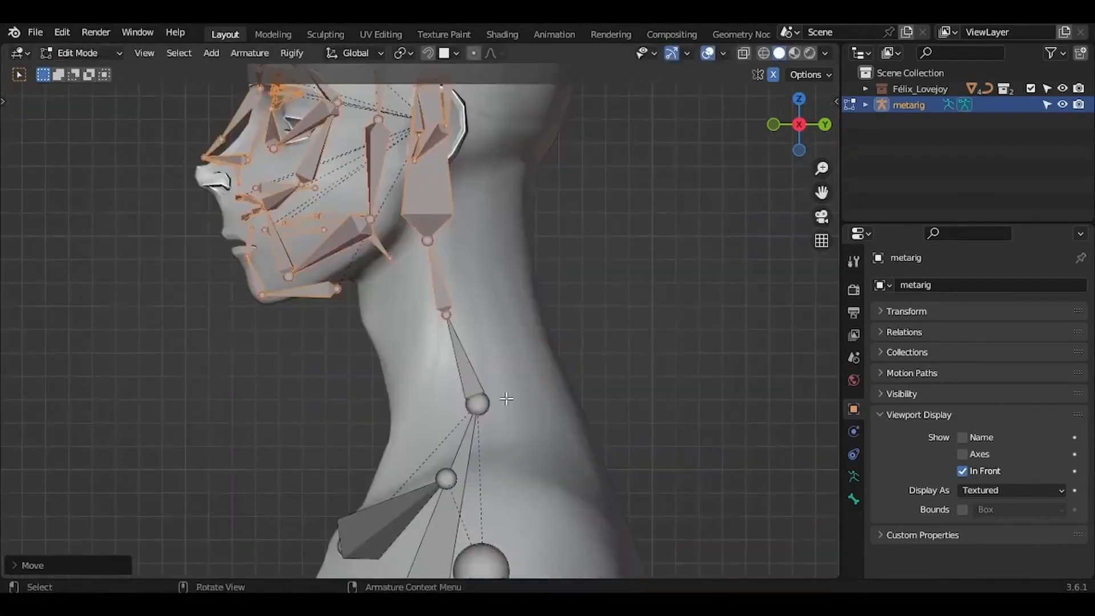
key(g)
click(533, 454)
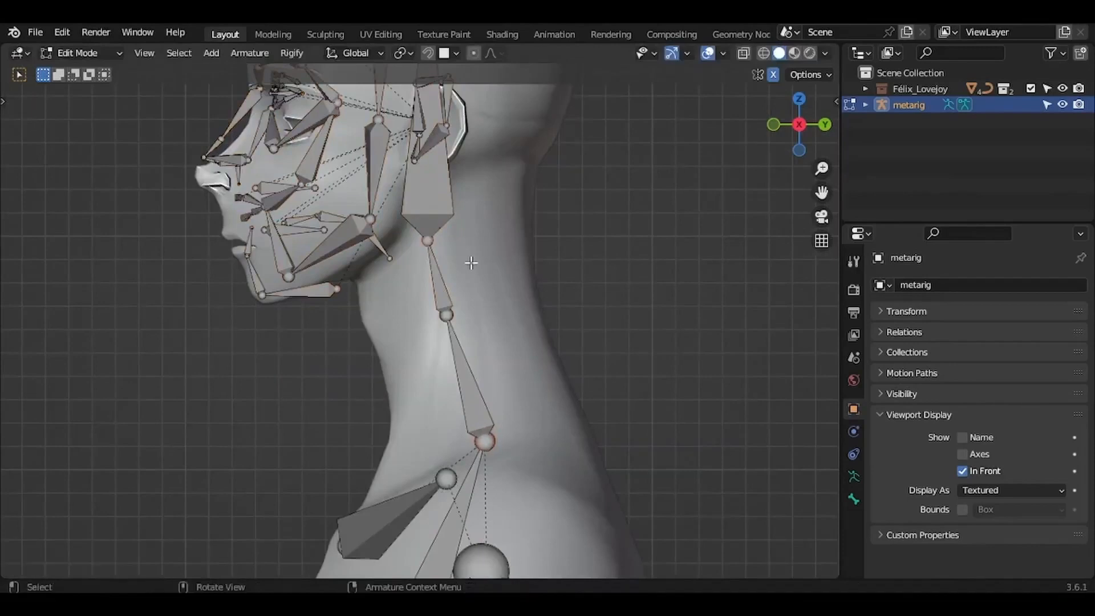
- Raise the joint between neck and head along Z and shift the middle neck joint backward
key(g)
key(z)
click(456, 278)
click(446, 315)
key(g)
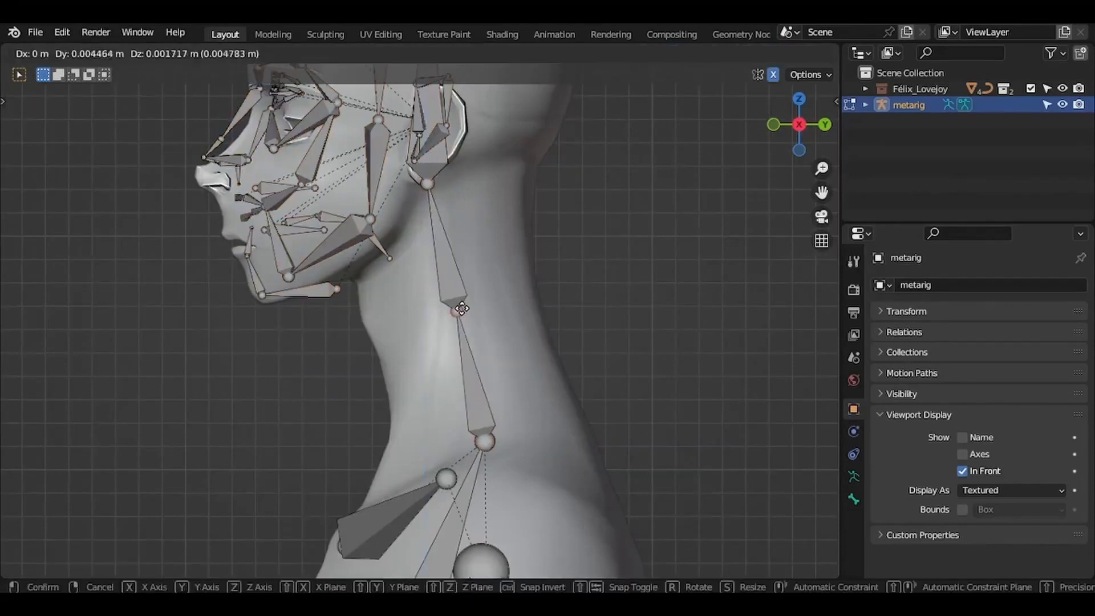
click(459, 305)
- Move the head bone backward along Y, then hide it
shift+scroll(433, 325, up, 5)
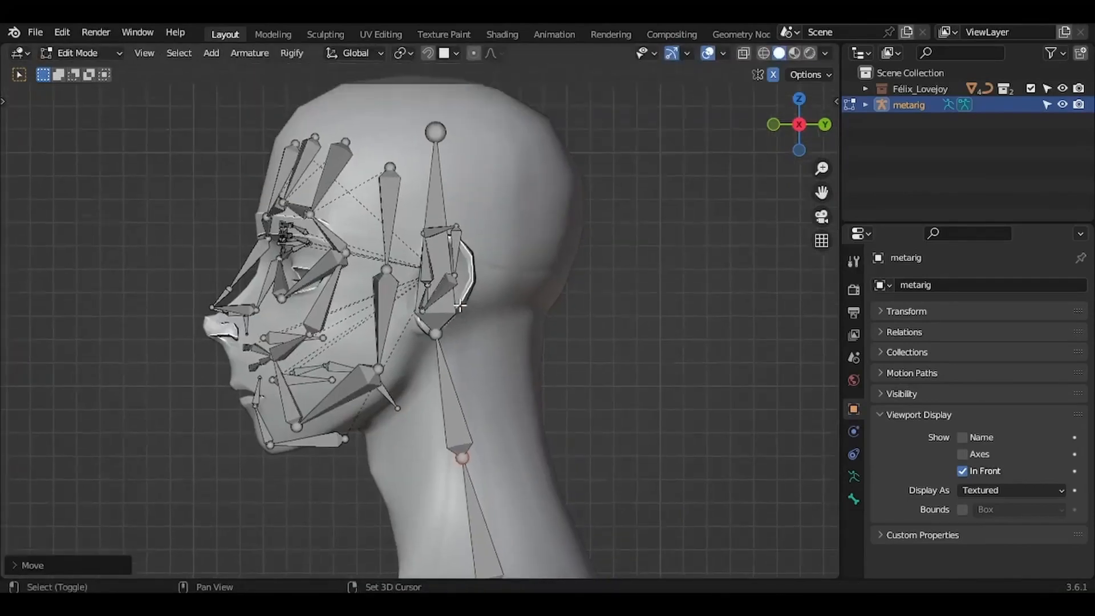
click(439, 181)
key(g)
key(y)
click(450, 180)
mouse_move(450, 176)
ctrl+middle_down()
mouse_move(450, 157)
mouse_move(450, 181)
ctrl+middle_up()
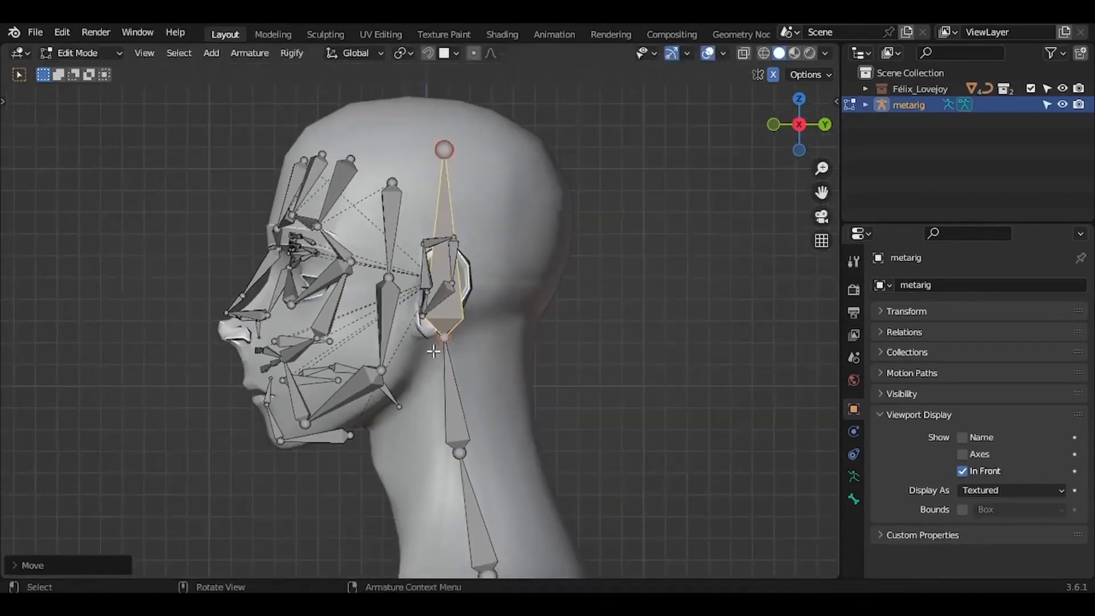
key(h)
- Select the ear bones and move them onto the ear mesh
ctrl+scroll(434, 350, up, 4)
drag(400, 359, 530, 125)
key(g)
click(537, 154)
ctrl+scroll(537, 155, down, 1)
shift+middle_drag(537, 154, 506, 197)
ctrl+middle_drag(507, 200, 464, 181)
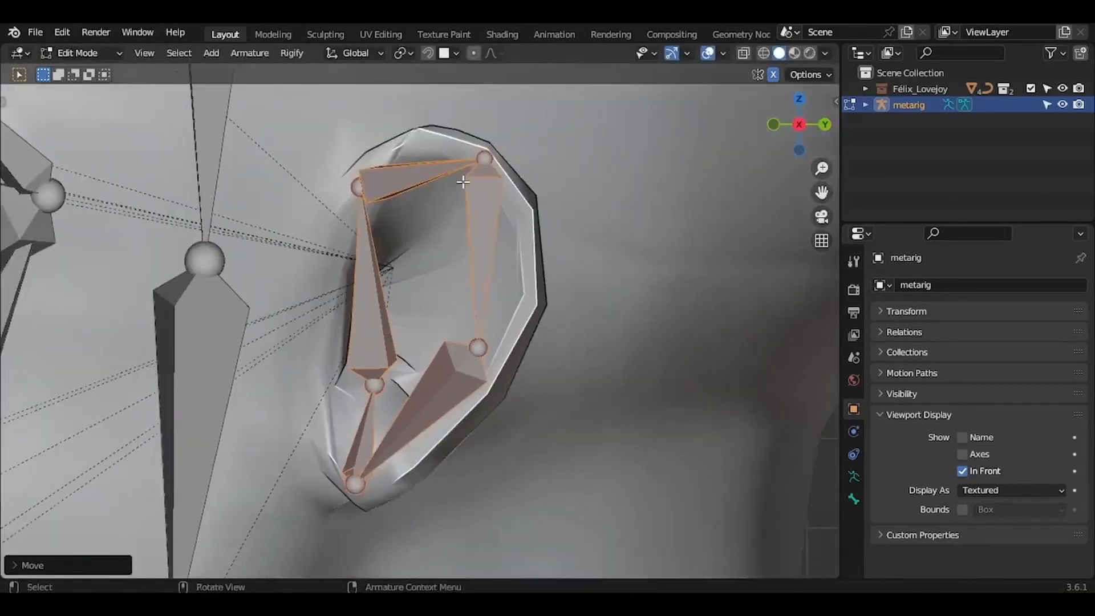
- Move the upper rear and lower rear ear joints to the outer rim of the ear
click(486, 157)
key(g)
click(499, 130)
click(478, 348)
key(g)
click(527, 307)
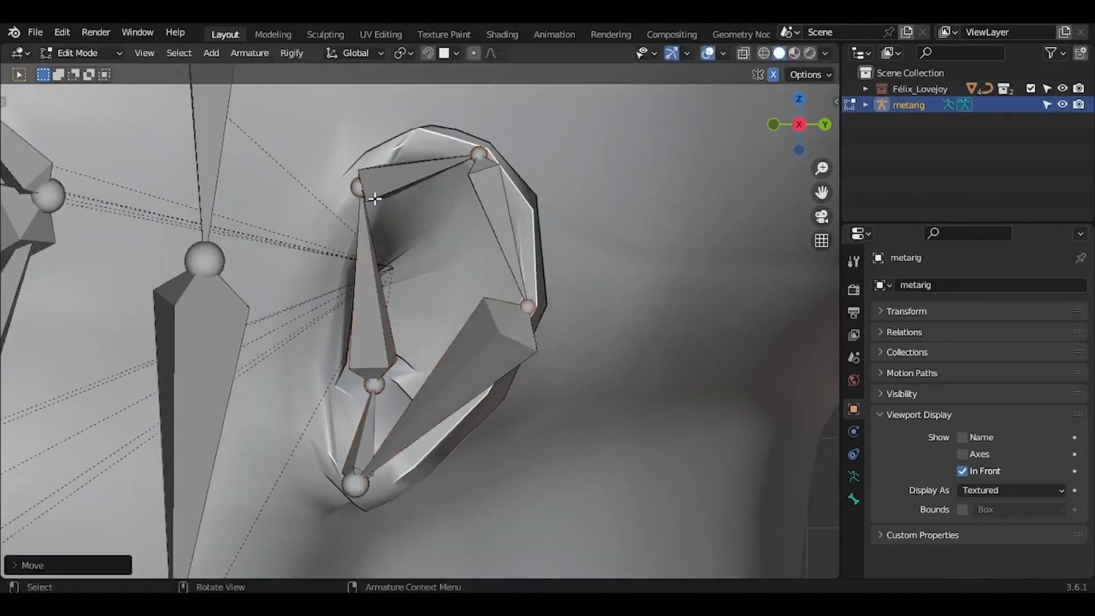
- Fit the ear's lower front joint and the earlobe joint to the ear's contour
drag(324, 340, 385, 401)
key(g)
click(327, 353)
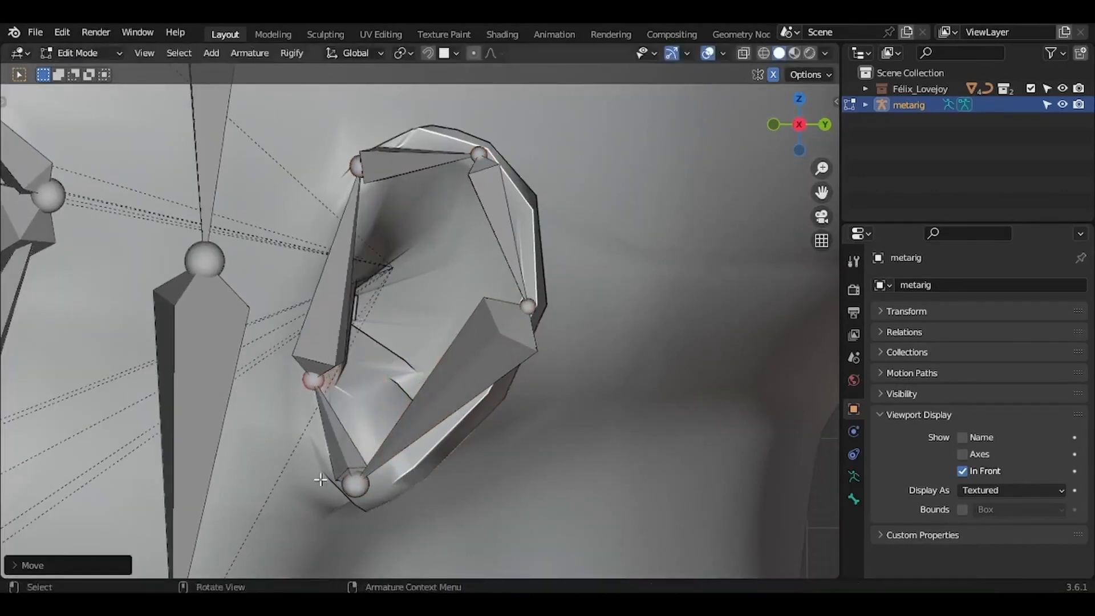
drag(321, 479, 394, 507)
key(g)
click(414, 499)
middle_drag(419, 507, 531, 402)
key(g)
click(535, 403)
- Select the outer ear joints and shift them along X to match the ear's depth, checking from behind
scroll(535, 403, up, 2)
shift+middle_drag(543, 262, 496, 459)
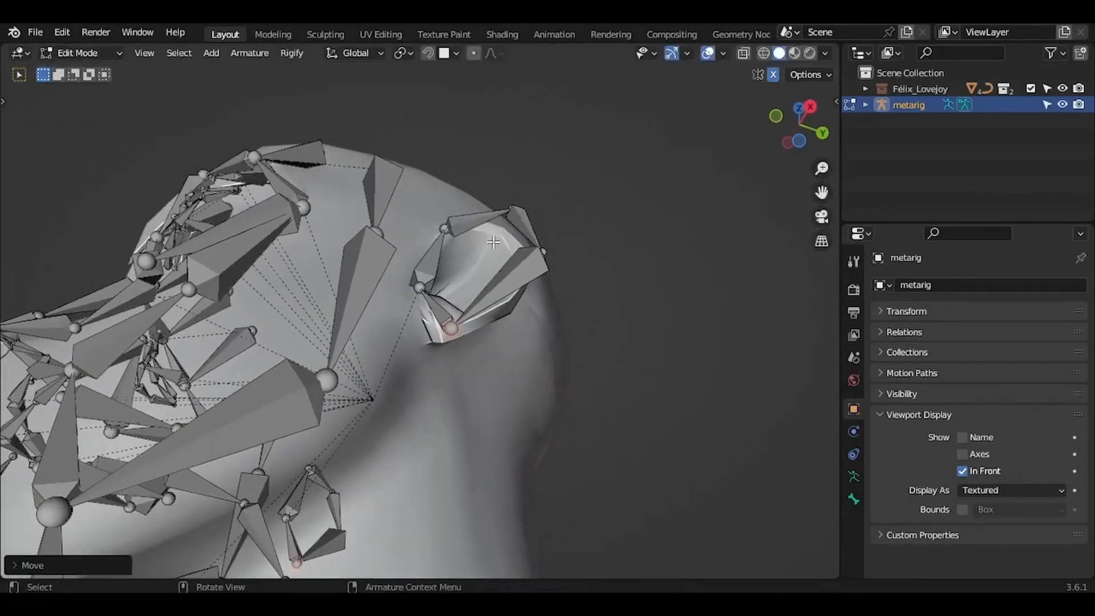
middle_drag(497, 246, 513, 225)
drag(491, 255, 542, 165)
key(g)
key(x)
click(561, 206)
middle_drag(562, 206, 564, 205)
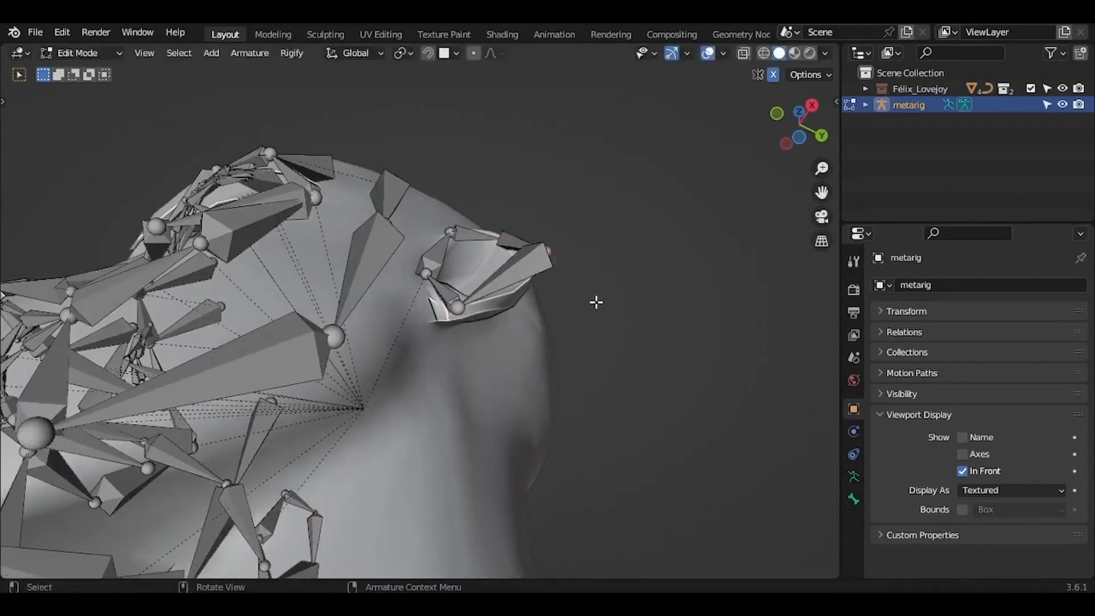
key(ctrl+KP_1)
key(g)
key(x)
click(635, 306)
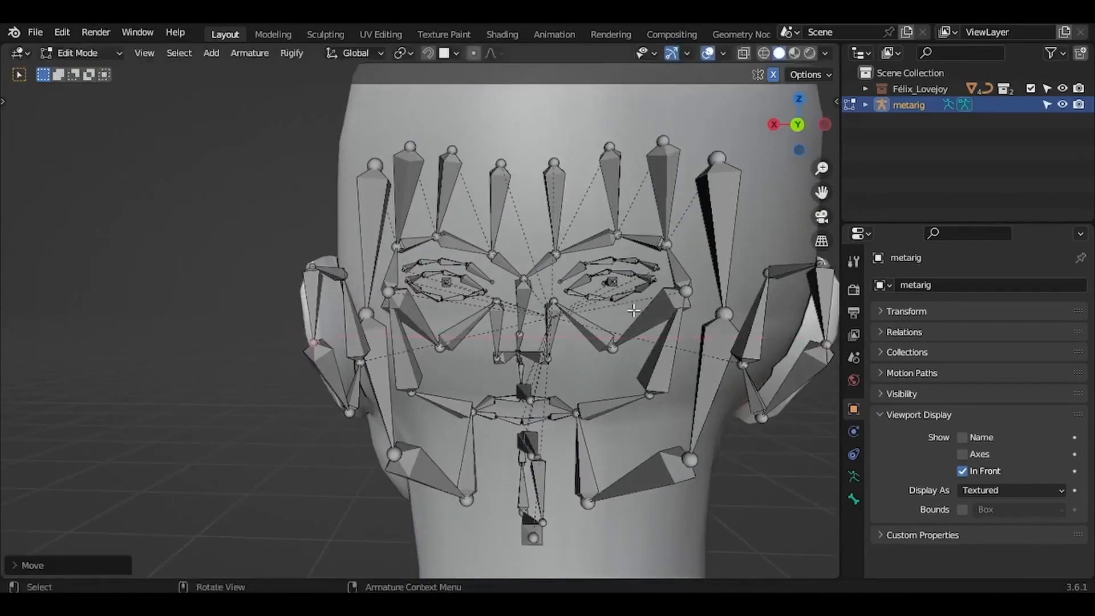
- Select the aligned ear bones and hide them
middle_drag(635, 306, 632, 311)
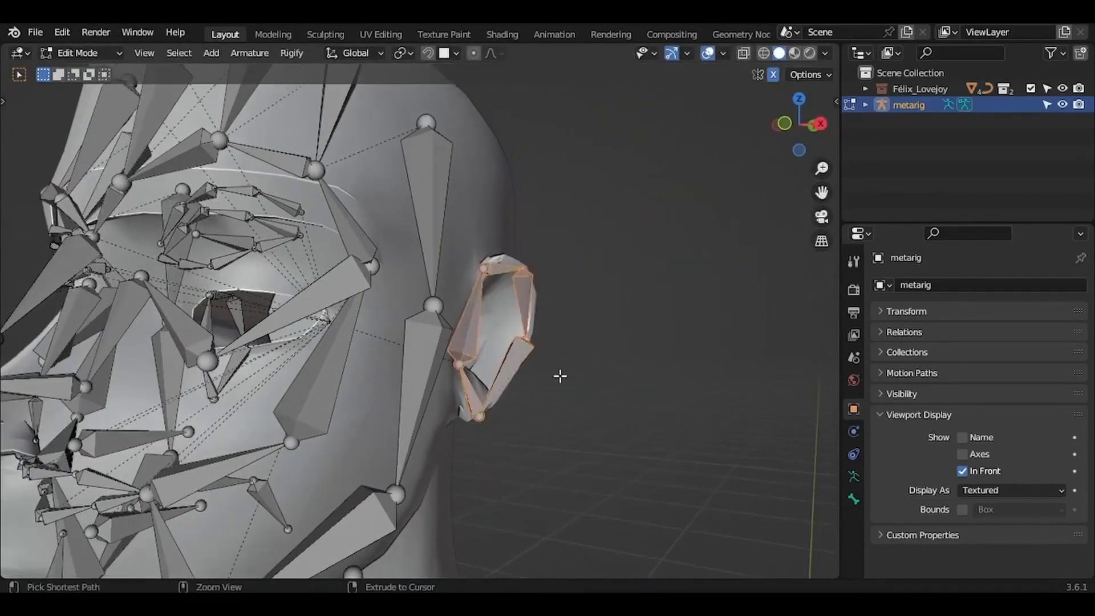
key(h)
middle_drag(560, 376, 553, 375)
- Select the lower nose and lip bones from the side and move them down toward the nose and mouth
key(KP_1)
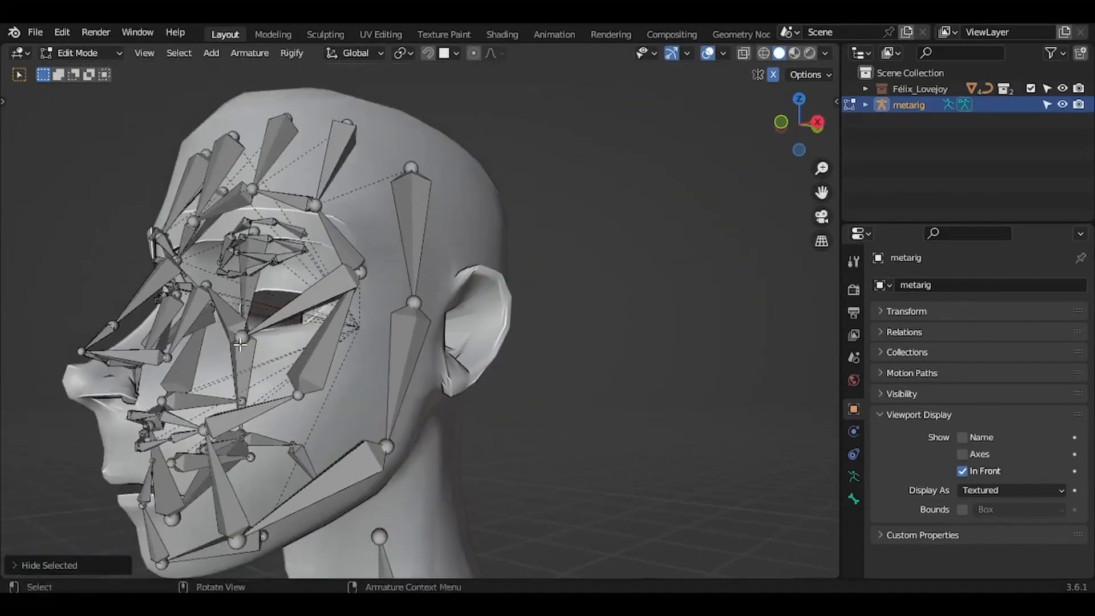
scroll(239, 344, up, 4)
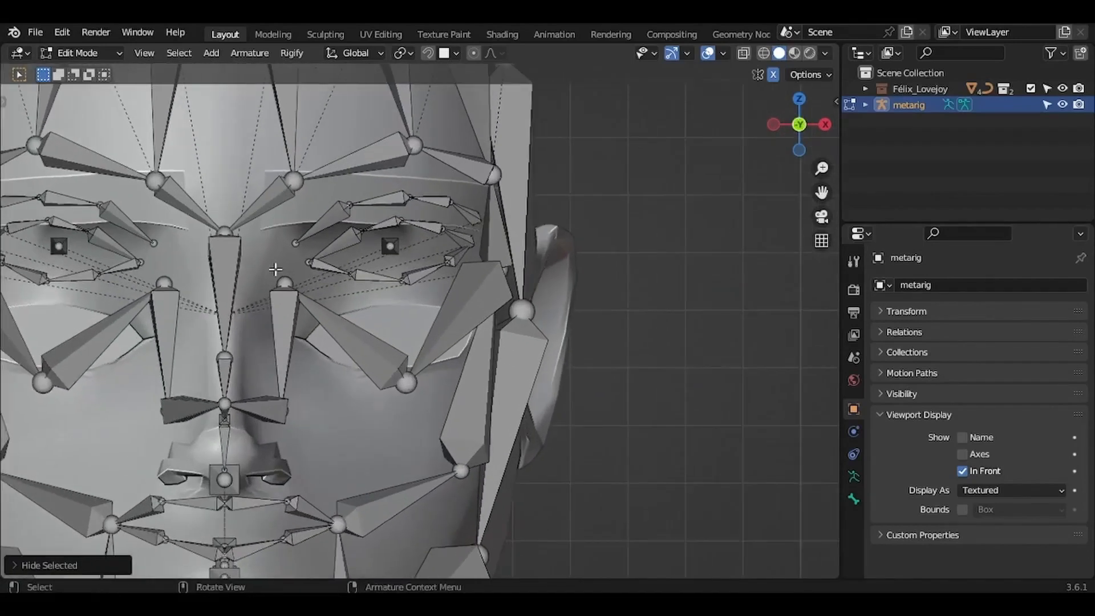
key(KP_3)
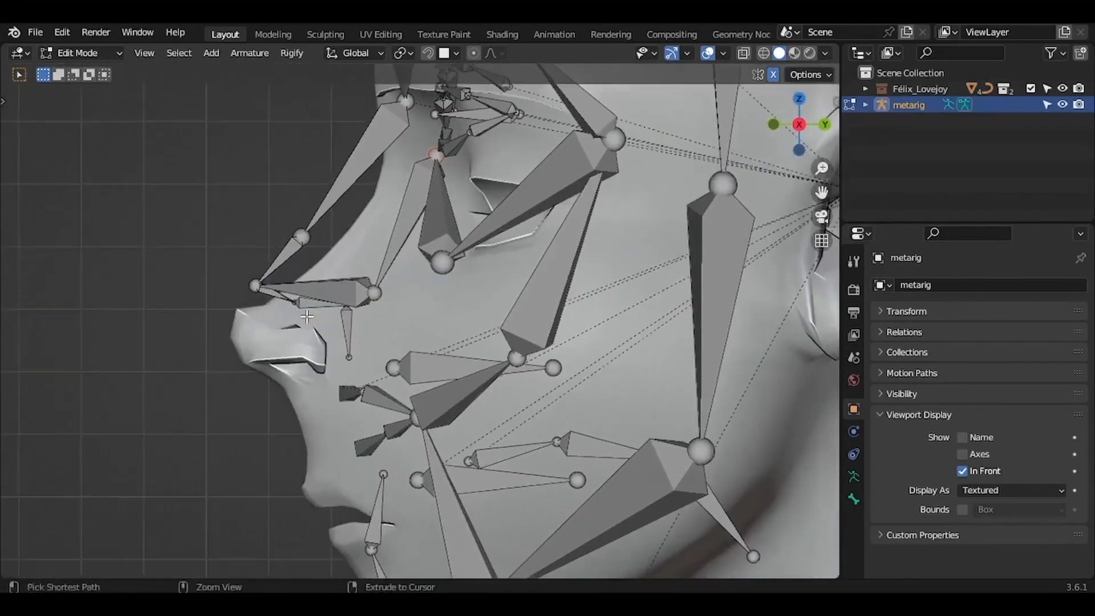
shift+middle_drag(235, 259, 249, 167)
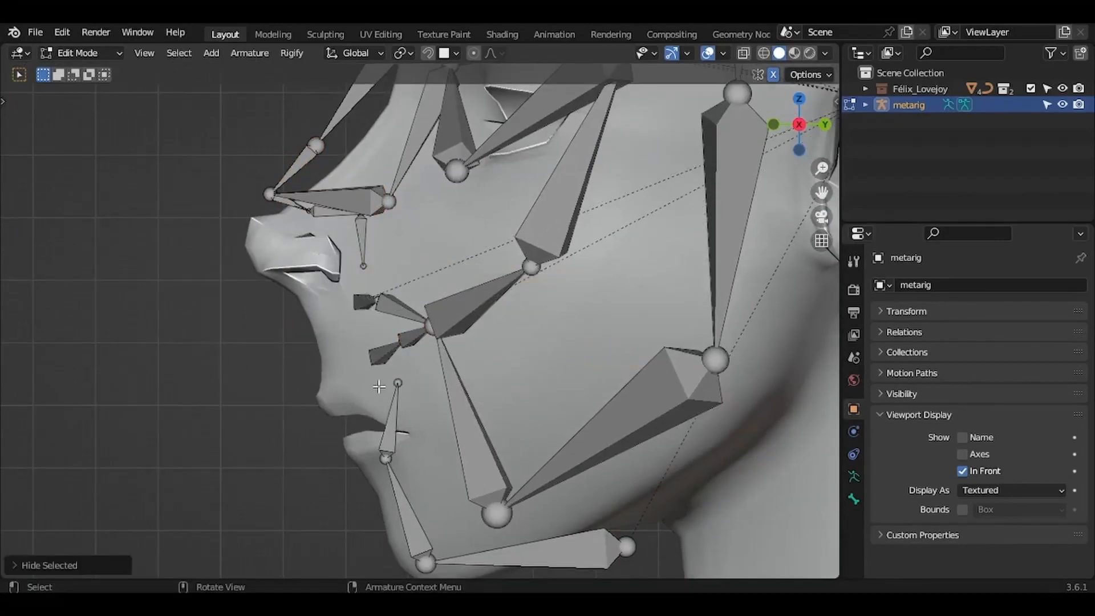
shift+drag(412, 268, 216, 111)
shift+middle_drag(429, 226, 420, 185)
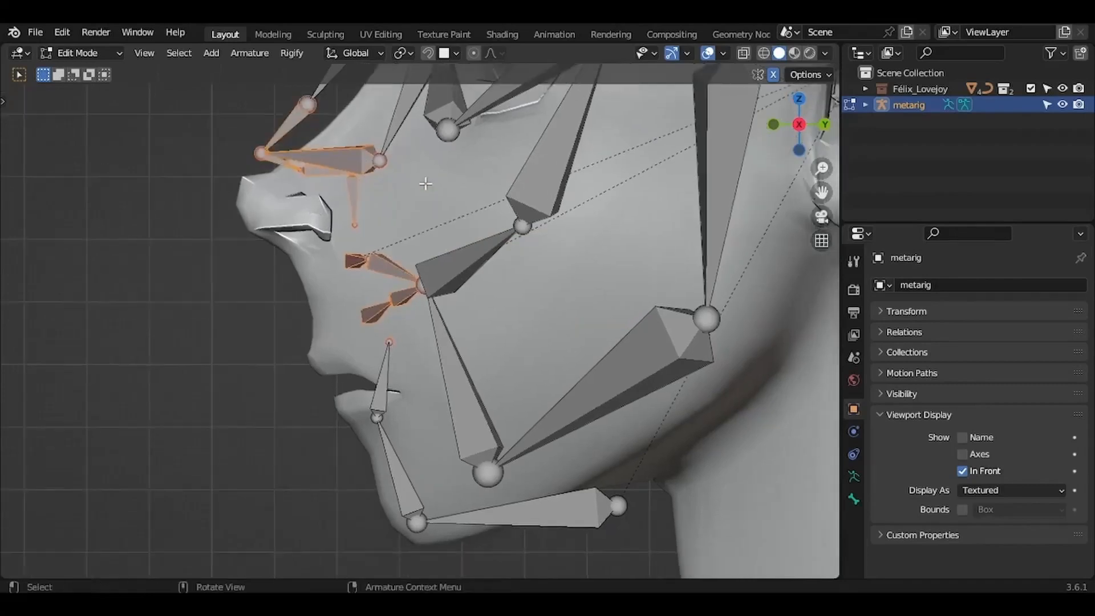
key(g)
click(397, 244)
- Adjust the small bone below the nose and lower the lip bones onto the mouth
click(334, 252)
key(g)
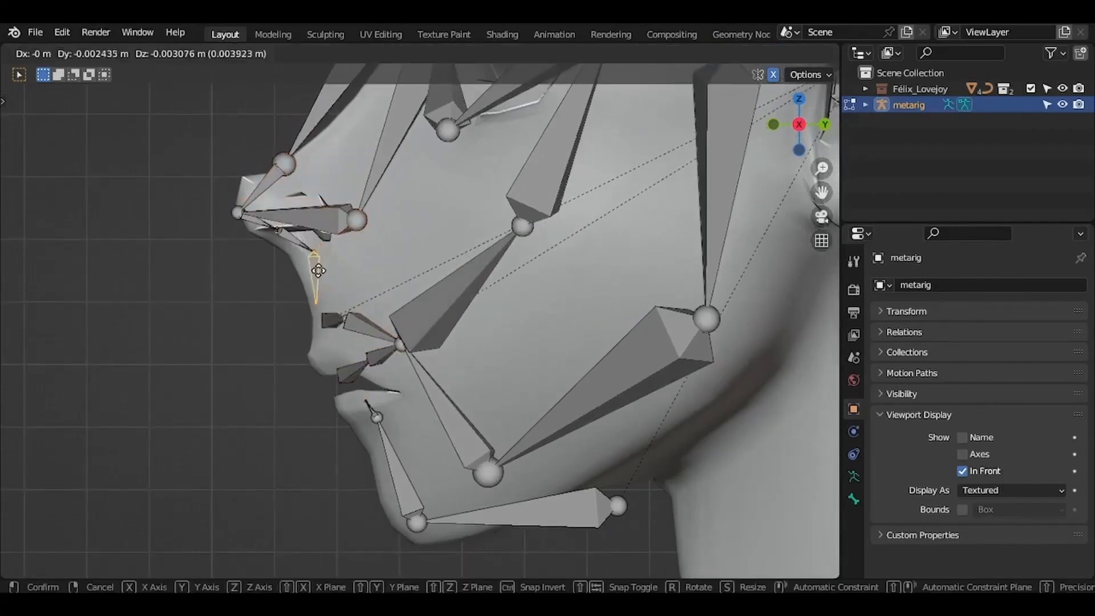
click(316, 273)
key(g)
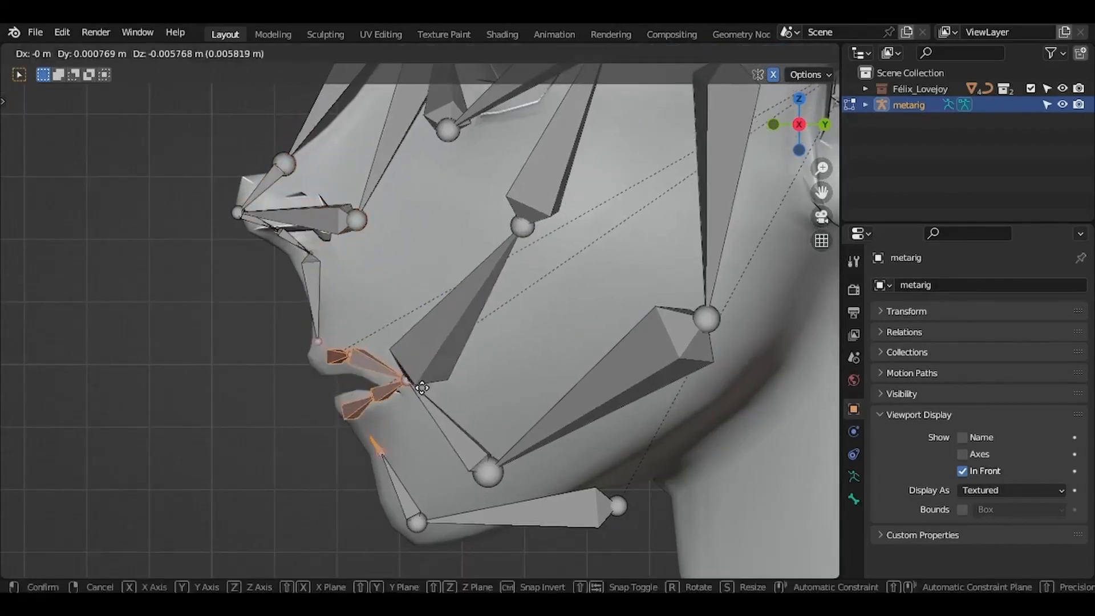
click(417, 390)
- Move the two joints between the nose and the upper lip onto the face profile
click(313, 254)
key(g)
click(317, 277)
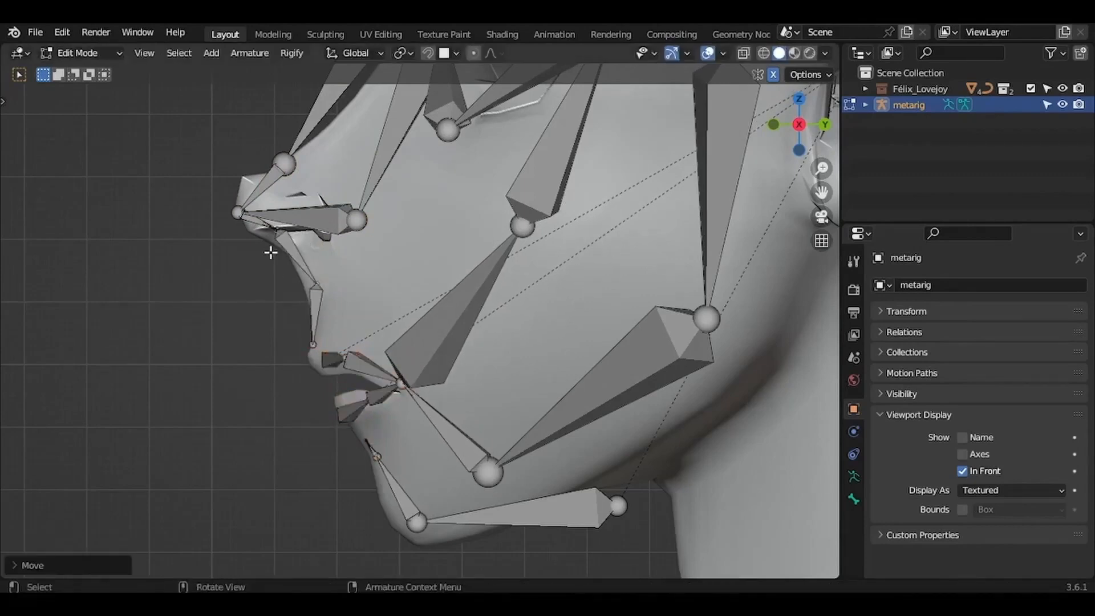
click(282, 228)
key(g)
click(287, 242)
- Reposition the nostril joint on the wing of the nose
click(345, 311)
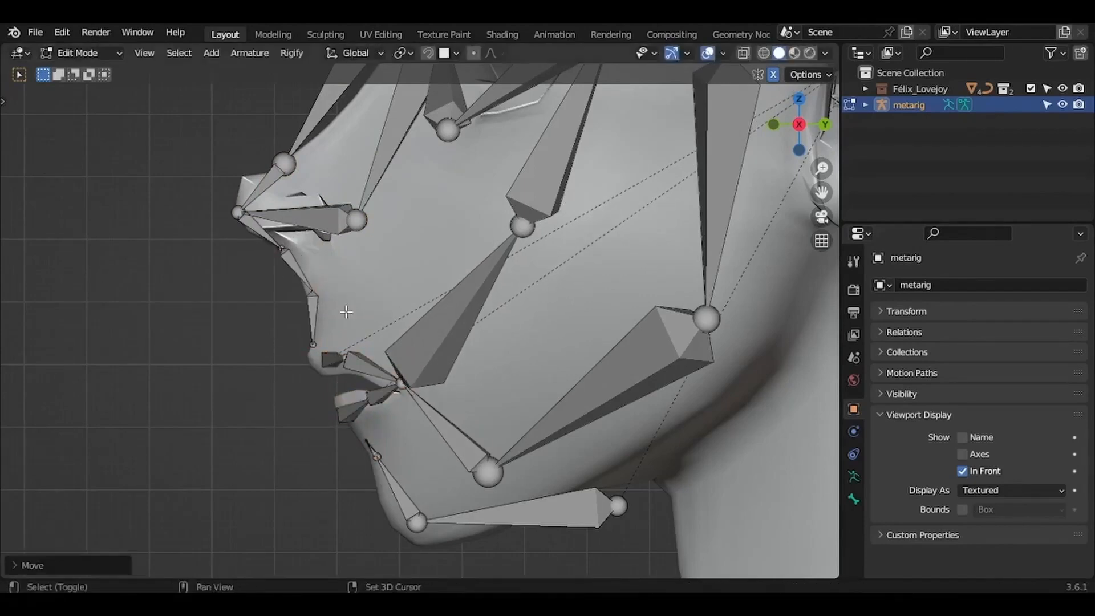
shift+middle_drag(344, 313, 372, 376)
ctrl+middle_drag(373, 376, 374, 355)
click(388, 270)
key(g)
click(376, 291)
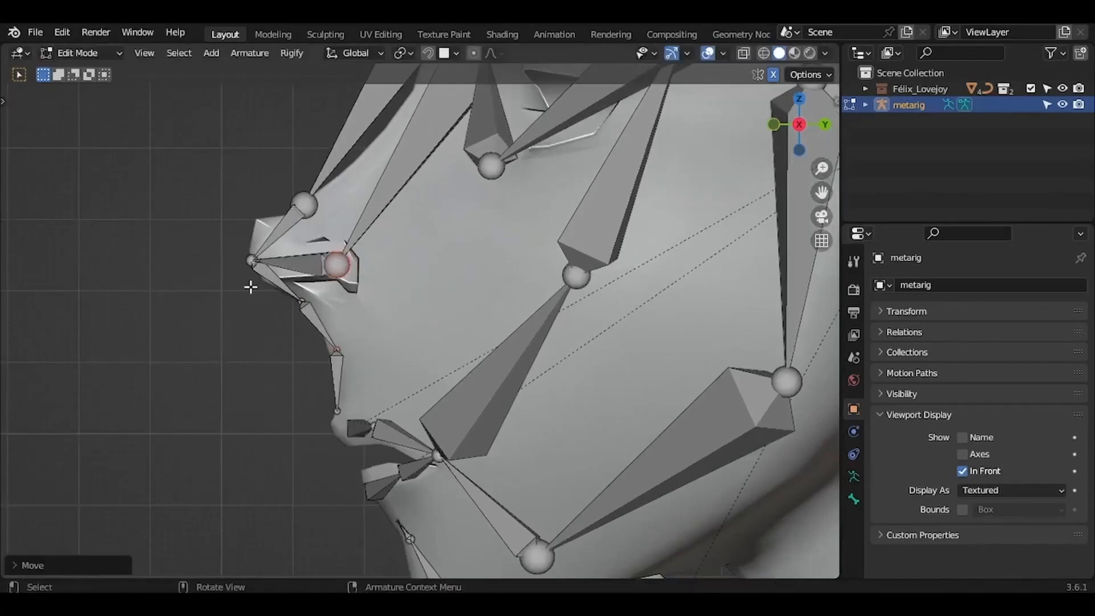
- Move the lower joint of the nose bridge onto the surface of the nose
click(257, 216)
click(305, 205)
shift+middle_drag(342, 120, 332, 259)
key(g)
click(340, 240)
shift+middle_drag(406, 109, 393, 217)
- Try to move the nose bridge bone and the upper nose-side joint down together from the front
key(KP_1)
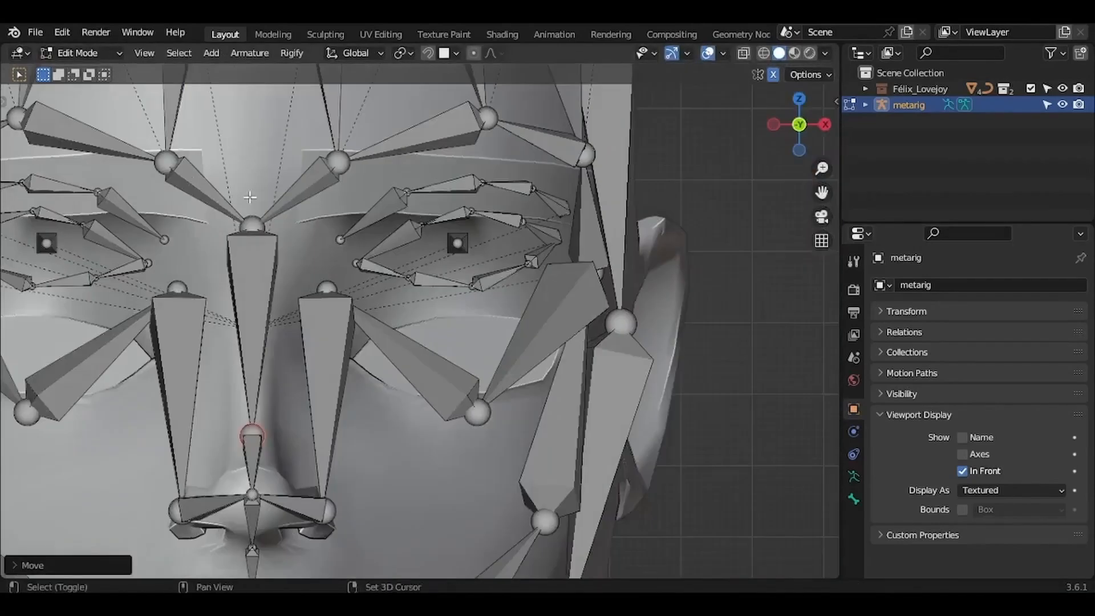
shift+click(327, 287)
key(g)
click(342, 341)
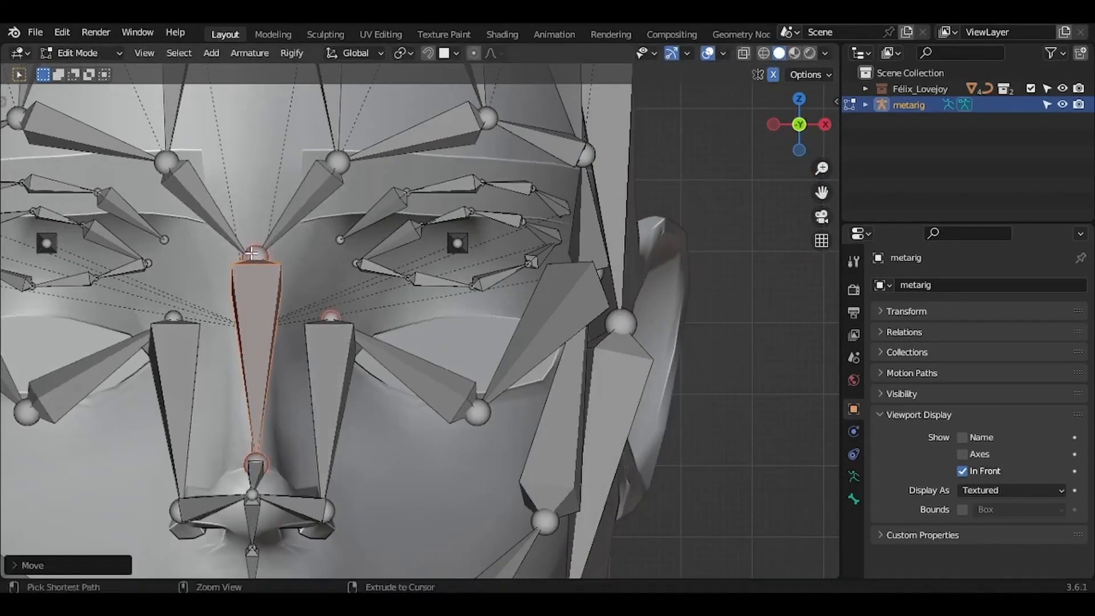
key(ctrl+z)
- Lower the top joint of the nose bridge and the upper nose-side joints along Z
key(g)
key(z)
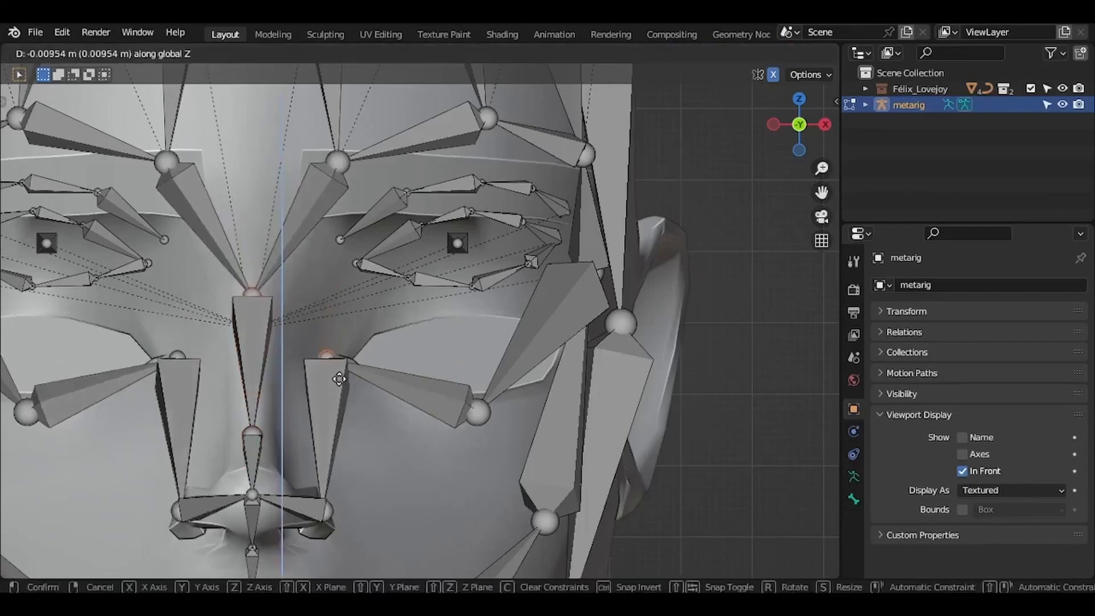
click(332, 361)
- Select the nose tip joint from the side and move it to the tip of the nose
key(KP_3)
drag(196, 522, 234, 438)
key(g)
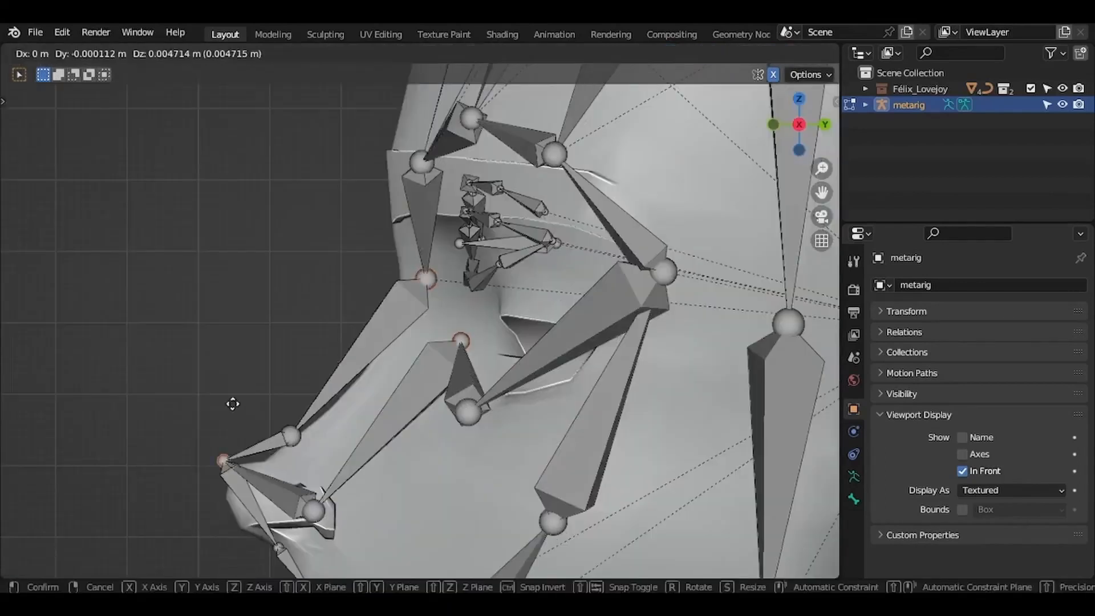
click(229, 415)
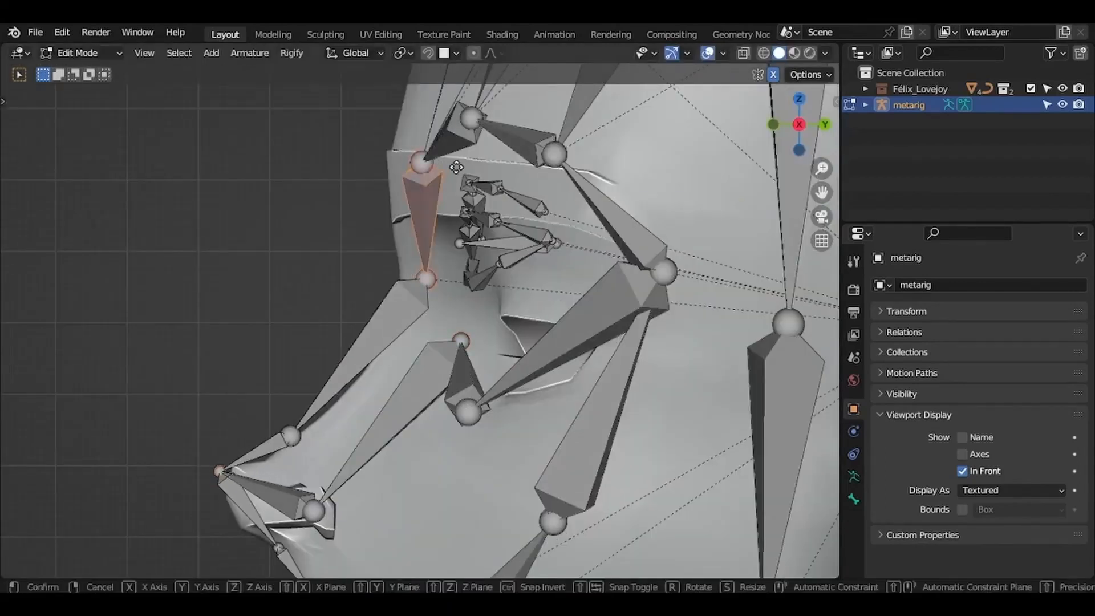
- Move the upper nose bridge bone forward and slide the middle nose joint up the bridge from the side
click(438, 168)
click(353, 458)
key(g)
right_click(371, 456)
drag(271, 404, 326, 444)
key(g)
click(351, 431)
key(g)
click(372, 268)
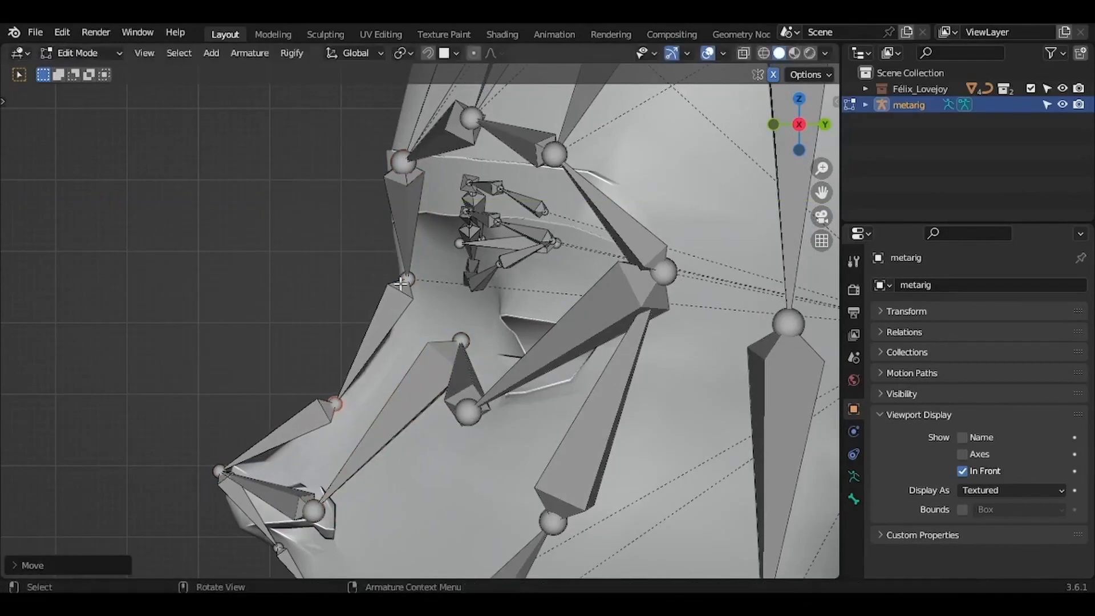
- Lower the nose root joint along the profile of the nose from the side
drag(428, 295, 429, 297)
key(g)
click(423, 318)
shift+middle_drag(408, 336, 385, 252)
key(KP_1)
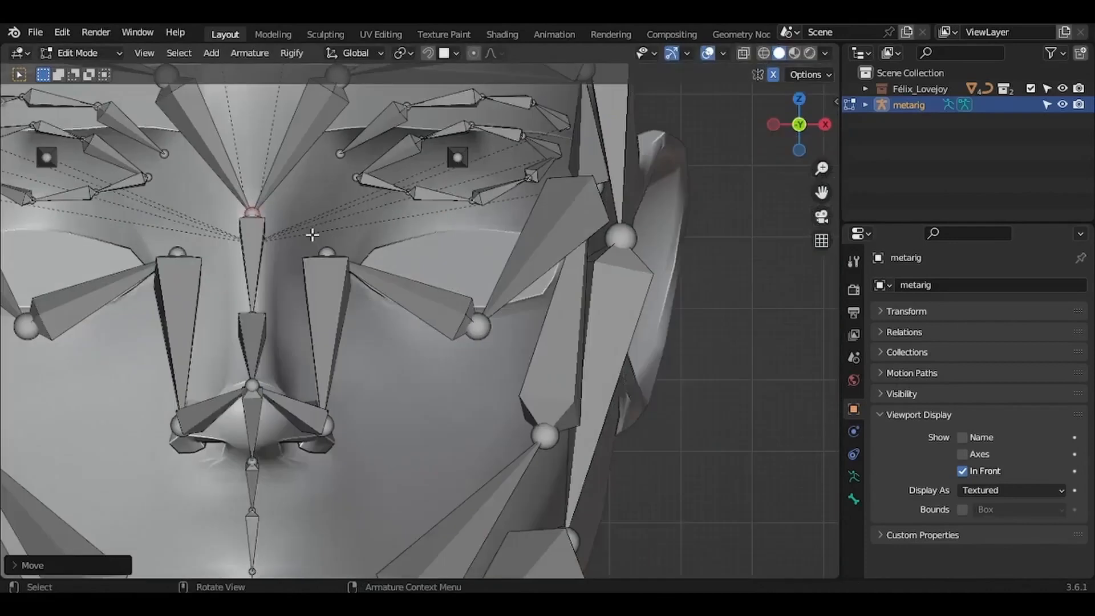
- Lower the upper nose-side joint beside the bridge and nudge the cheek joint below the eye from the front
drag(312, 235, 362, 281)
key(g)
click(352, 323)
drag(462, 274, 505, 379)
key(g)
click(493, 340)
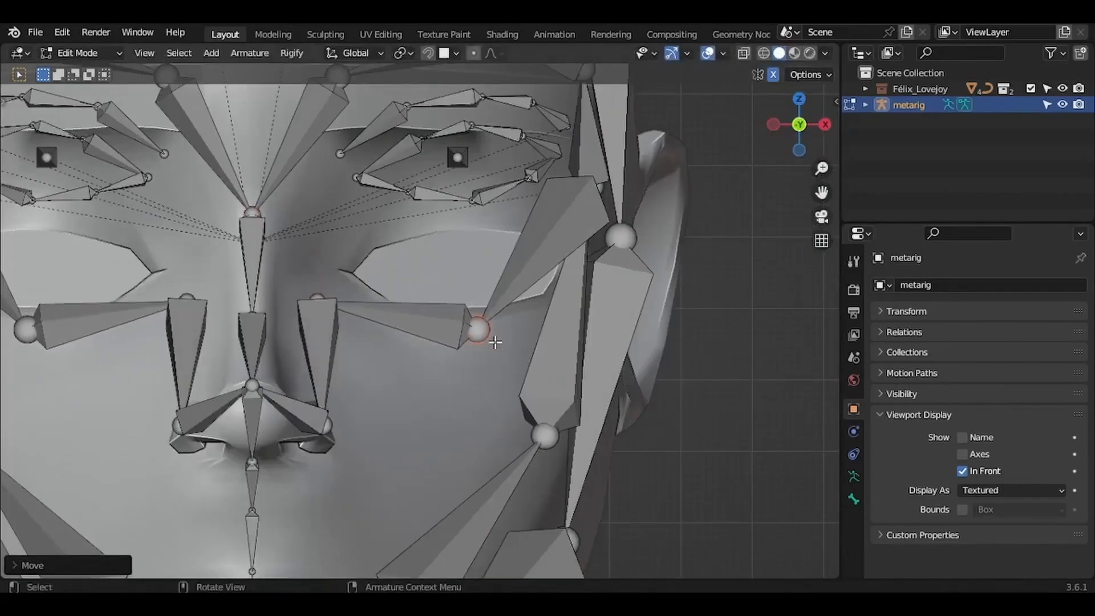
- Try to move the eye bones and the cheekbone down together from the side
key(KP_3)
shift+middle_drag(608, 209, 592, 327)
key(g)
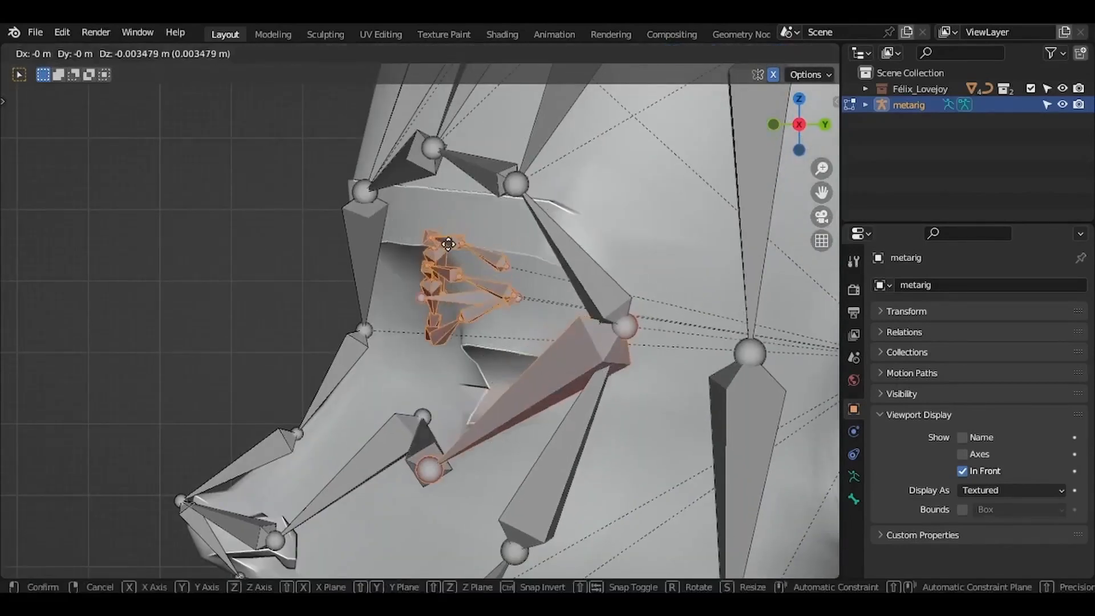
click(450, 288)
key(KP_1)
shift+middle_drag(453, 381, 454, 283)
key(KP_3)
shift+middle_drag(455, 332, 445, 245)
key(ctrl+z)
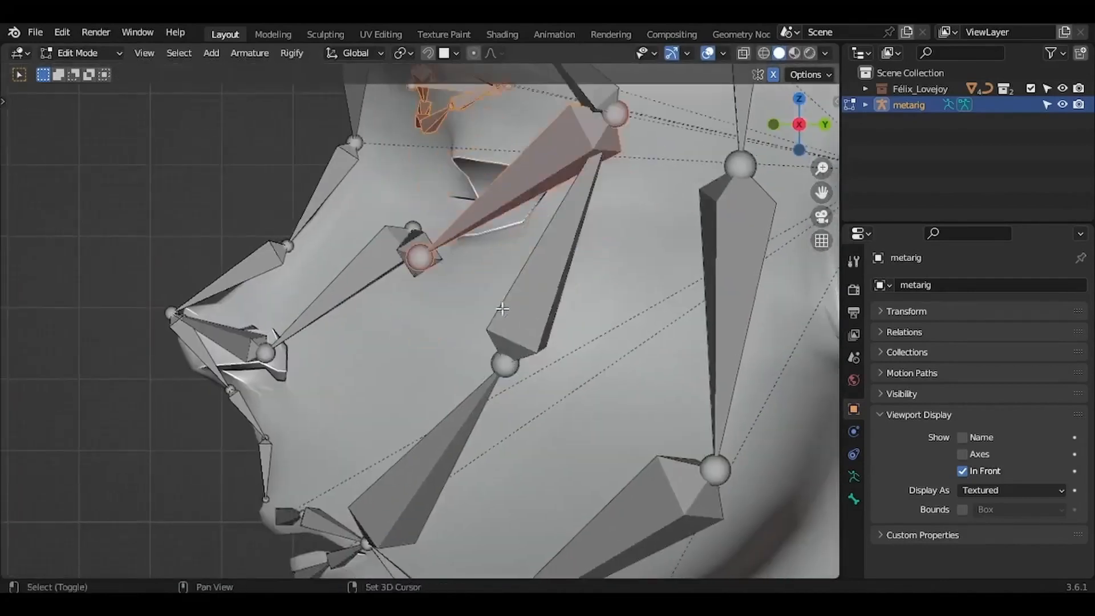
- Move the eye, cheek and temple bones down and slightly back from the side so the eye bones meet the eye opening
key(g)
click(597, 250)
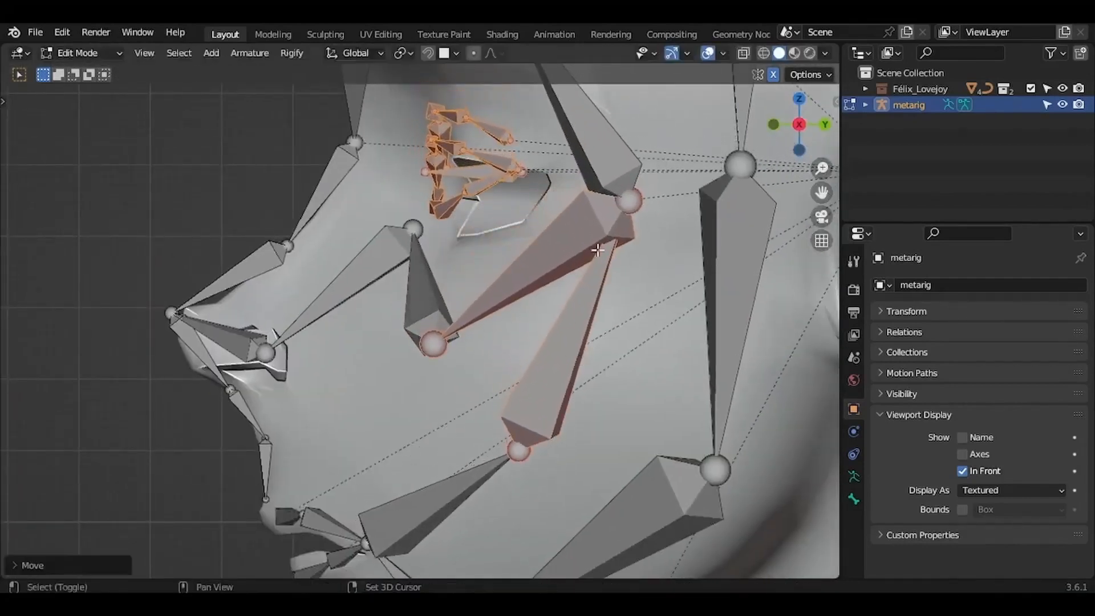
drag(452, 330, 453, 330)
drag(638, 280, 581, 178)
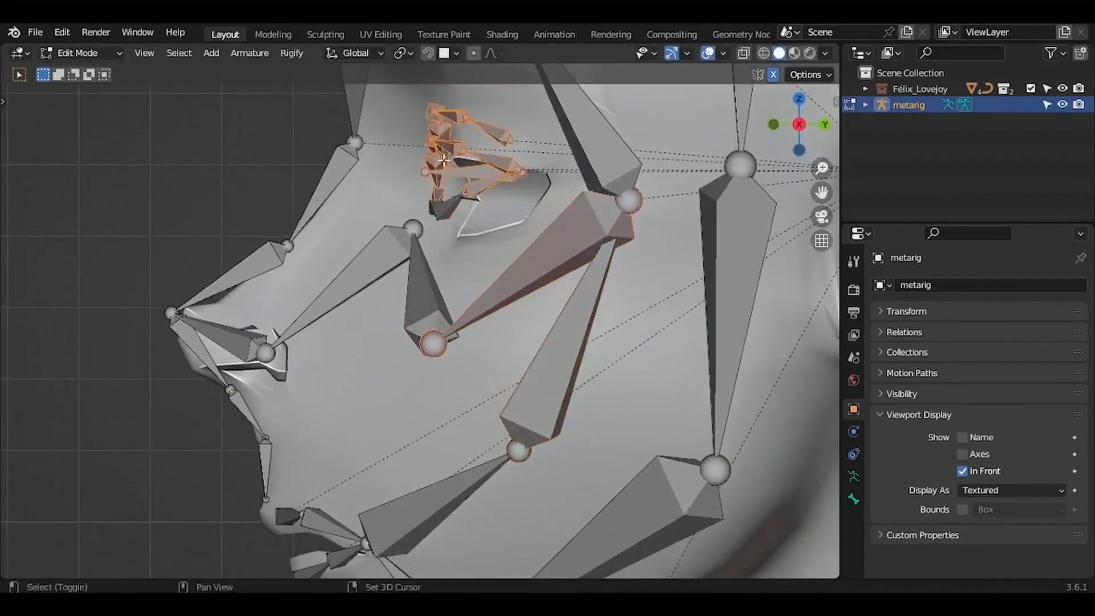
key(g)
click(488, 196)
key(KP_1)
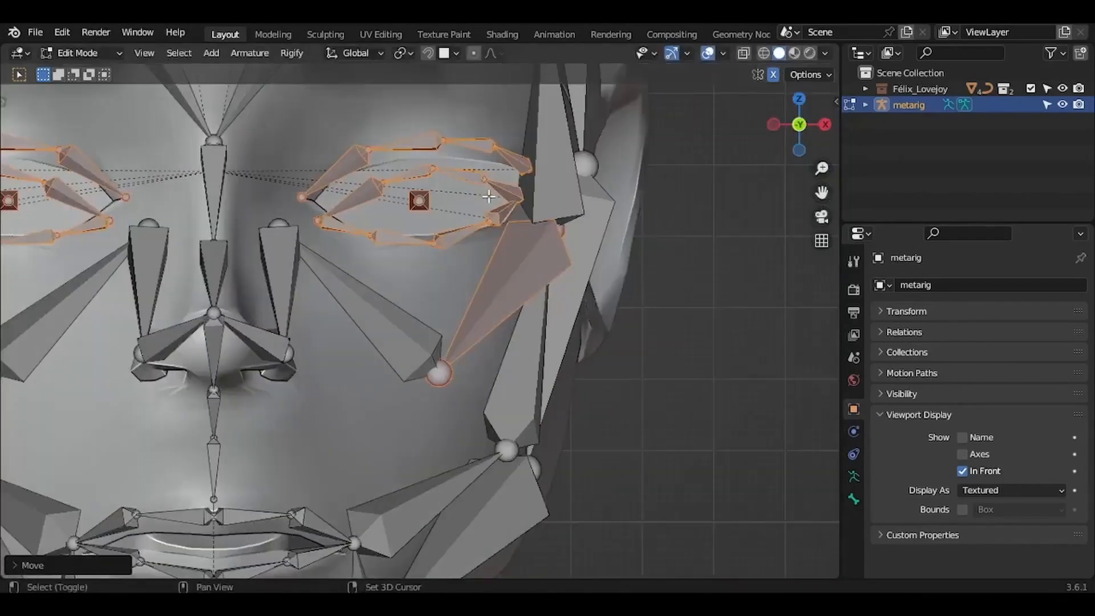
- Raise the nose root joint along Z to just above the eyebrows and move it forward onto the forehead surface
shift+middle_drag(489, 197, 490, 318)
key(l)
shift+middle_drag(412, 265, 463, 306)
drag(223, 325, 314, 243)
key(g)
key(z)
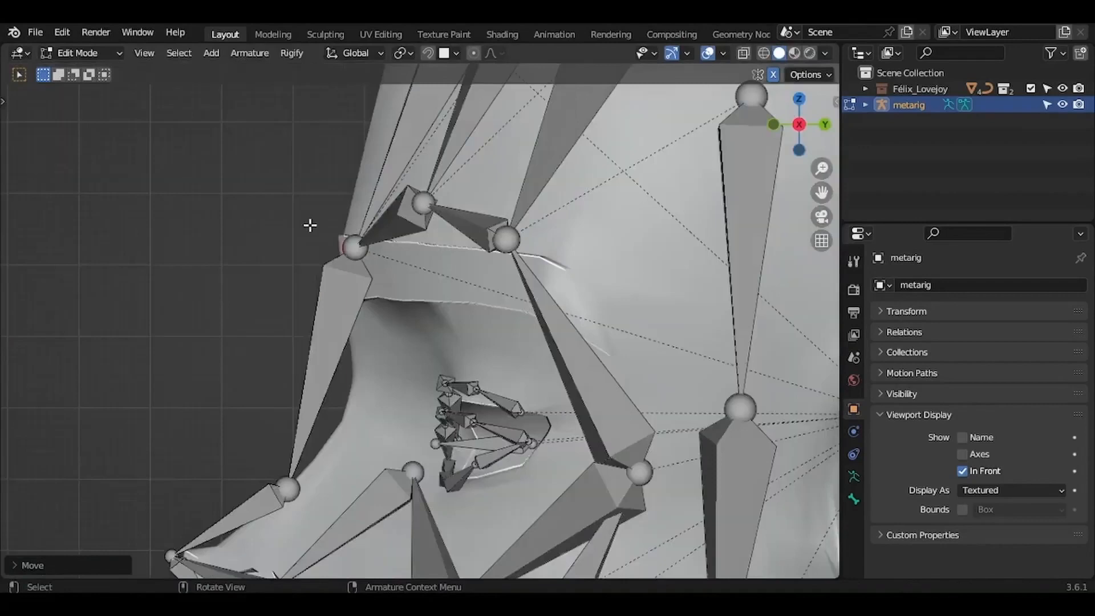
key(g)
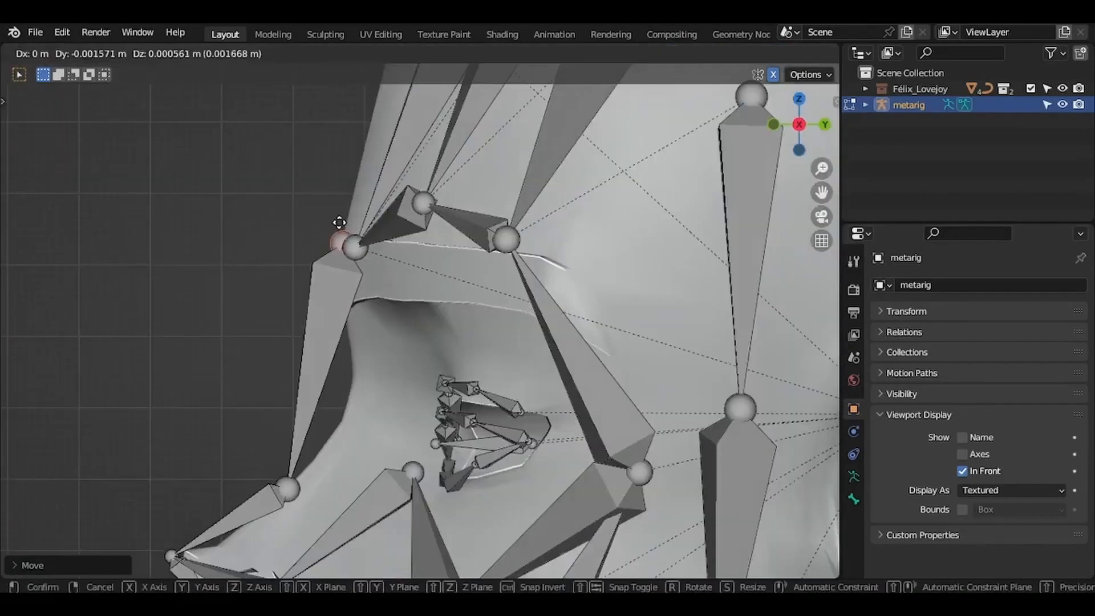
click(337, 222)
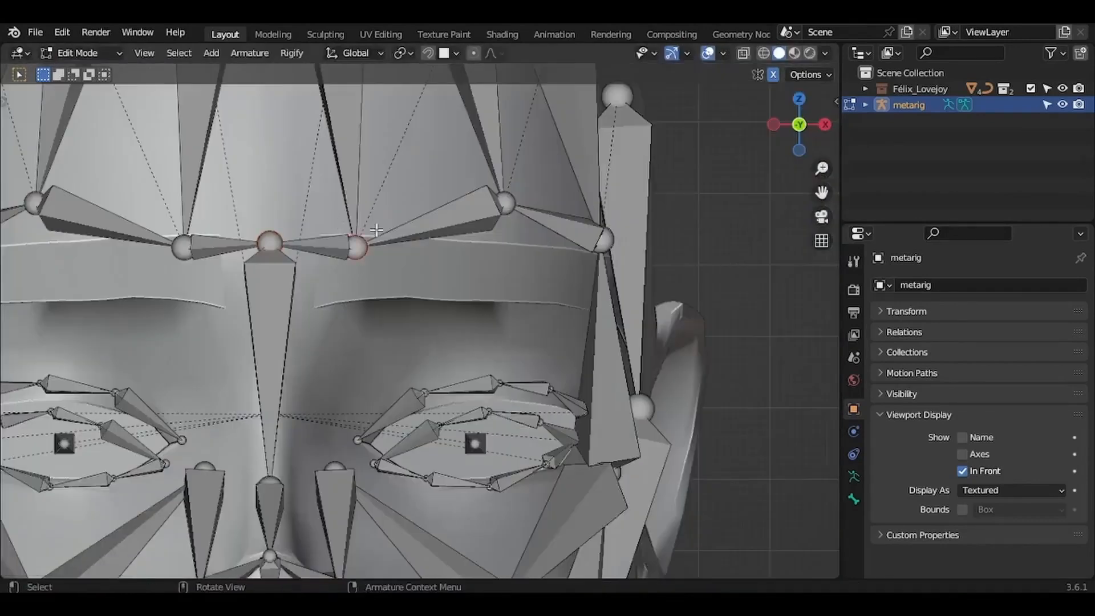
- Raise the inner forehead joints and the central joint between them, fitting the central joint to the forehead from the side
key(g)
click(373, 185)
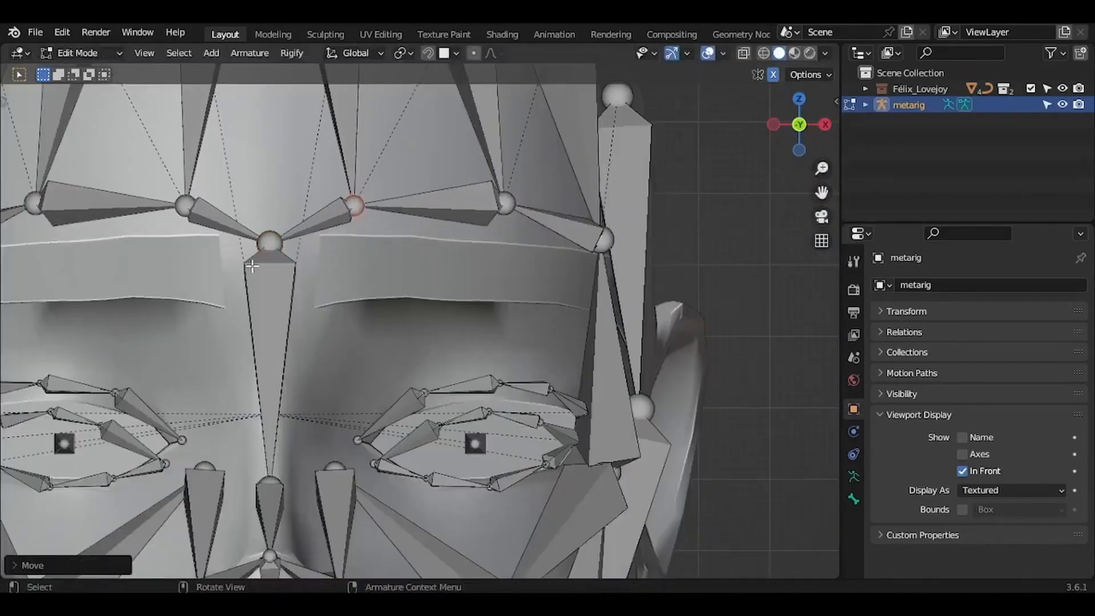
drag(253, 267, 299, 216)
key(g)
key(z)
click(300, 184)
key(KP_3)
key(g)
click(308, 180)
- Move the middle nose joint up to the nose root between the eyes from the side
shift+middle_drag(339, 424, 329, 460)
click(293, 483)
key(g)
click(326, 403)
- Adjust the heights of the central and neighbouring forehead joints above the eyebrows from the front
key(KP_1)
key(g)
key(z)
drag(226, 301, 364, 234)
click(283, 238)
shift+middle_drag(363, 235, 351, 306)
shift+drag(304, 195, 352, 127)
key(g)
click(407, 211)
- Select the top joints of the forehead bones and move them together onto the forehead surface from the side
shift+middle_drag(514, 278, 438, 249)
drag(398, 318, 463, 254)
shift+middle_drag(467, 251, 465, 328)
shift+drag(345, 202, 673, 220)
key(KP_3)
key(g)
click(425, 201)
key(g)
click(639, 229)
key(KP_7)
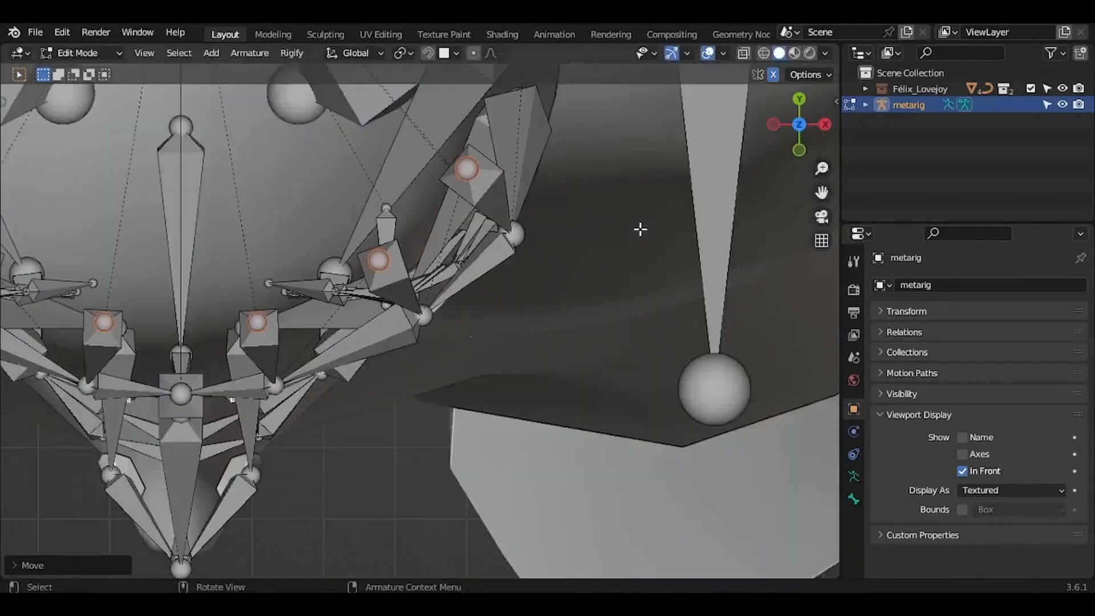
- Move the temple joint back and up beside the bone in front of the ear from the side
key(KP_1)
shift+scroll(673, 229, down, 1)
key(KP_3)
shift+scroll(673, 229, down, 3)
scroll(674, 229, down, 2)
key(KP_1)
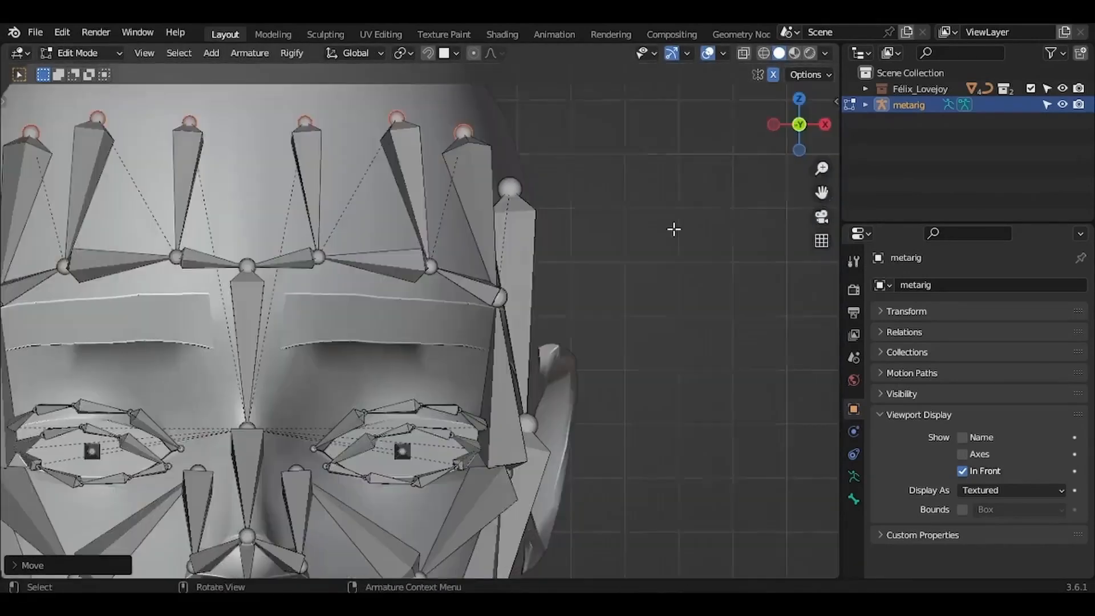
key(KP_3)
drag(488, 373, 523, 319)
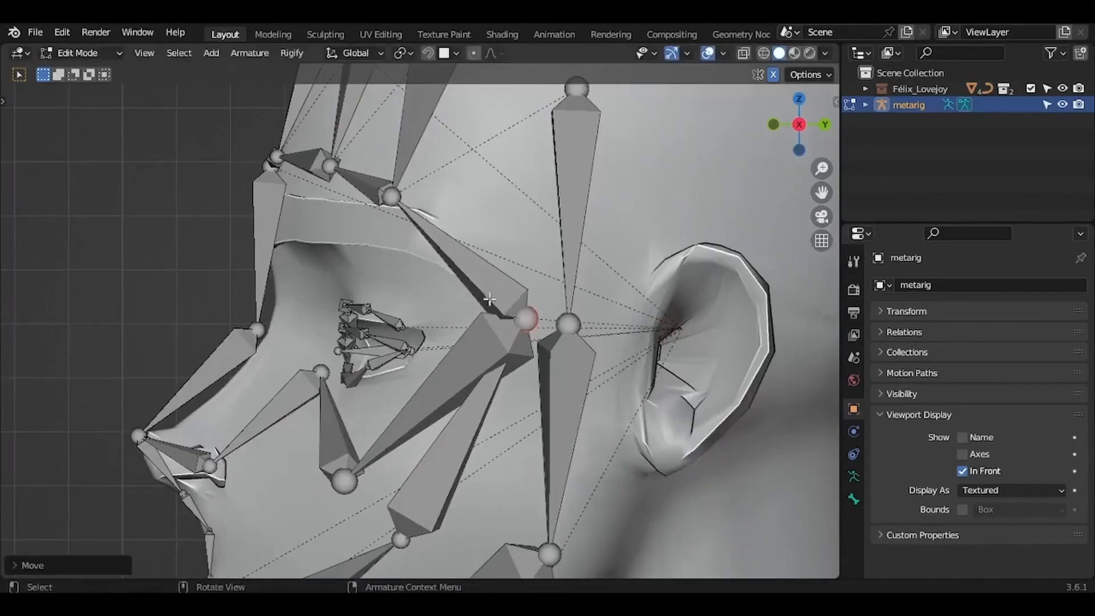
- Move the outer forehead bone, followed by the middle one, back and up along the forehead from the side
shift+scroll(433, 147, up, 2)
drag(450, 183, 476, 179)
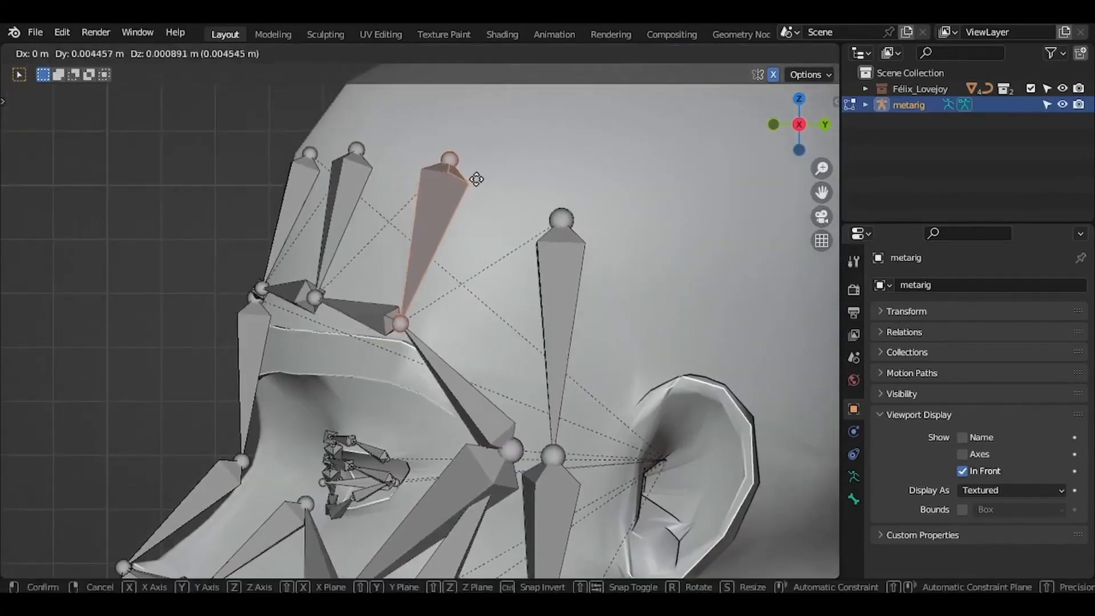
click(516, 175)
key(KP_1)
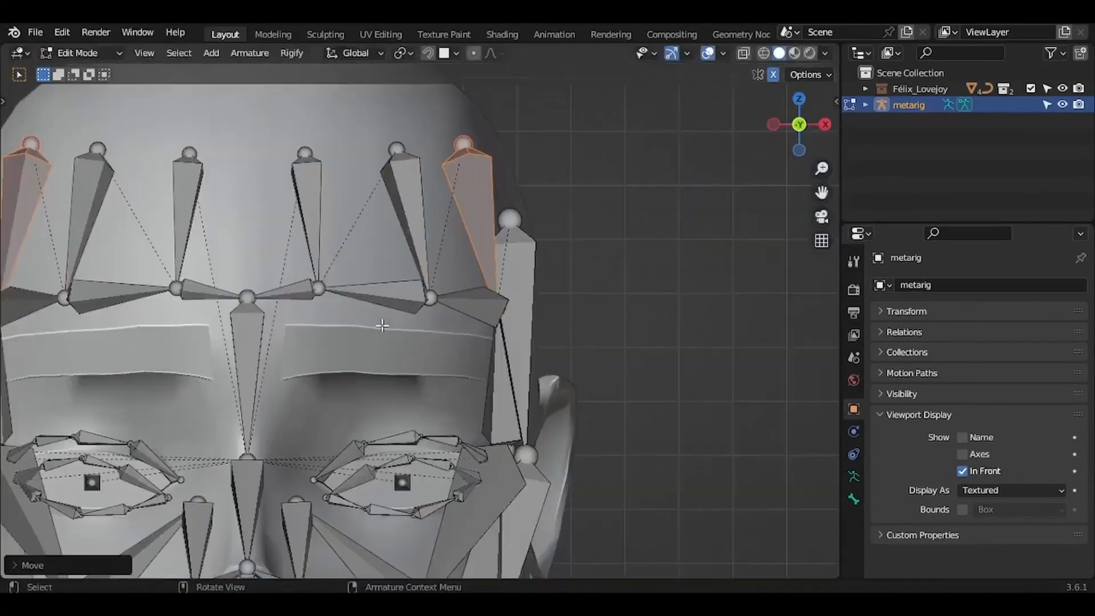
key(KP_3)
key(g)
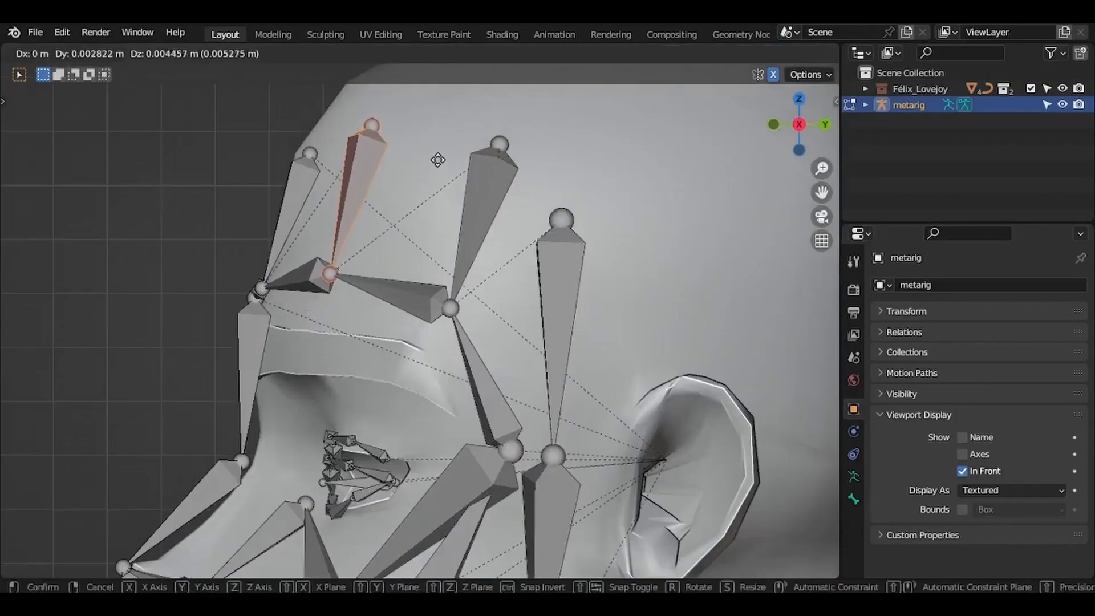
click(438, 160)
mouse_move(439, 160)
middle_down()
mouse_move(456, 162)
mouse_move(437, 161)
middle_up()
- Select the linked eyebrow bone chain, move it up onto the mesh eyebrow and rotate it to follow the brow
key(KP_1)
shift+middle_drag(350, 474, 361, 417)
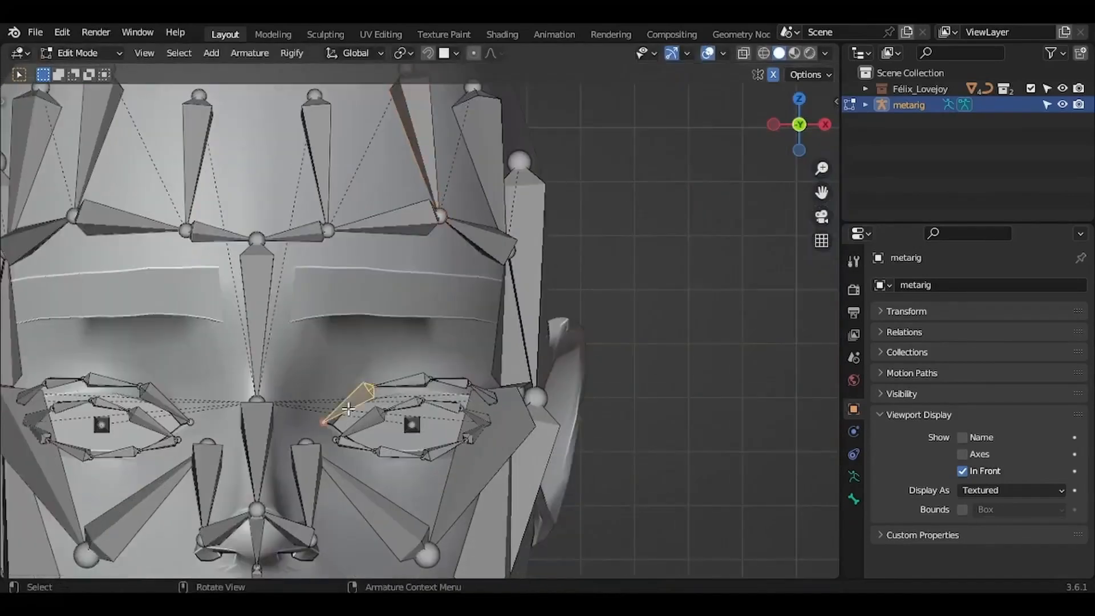
key(l)
key(g)
click(326, 304)
scroll(327, 303, up, 1)
key(r)
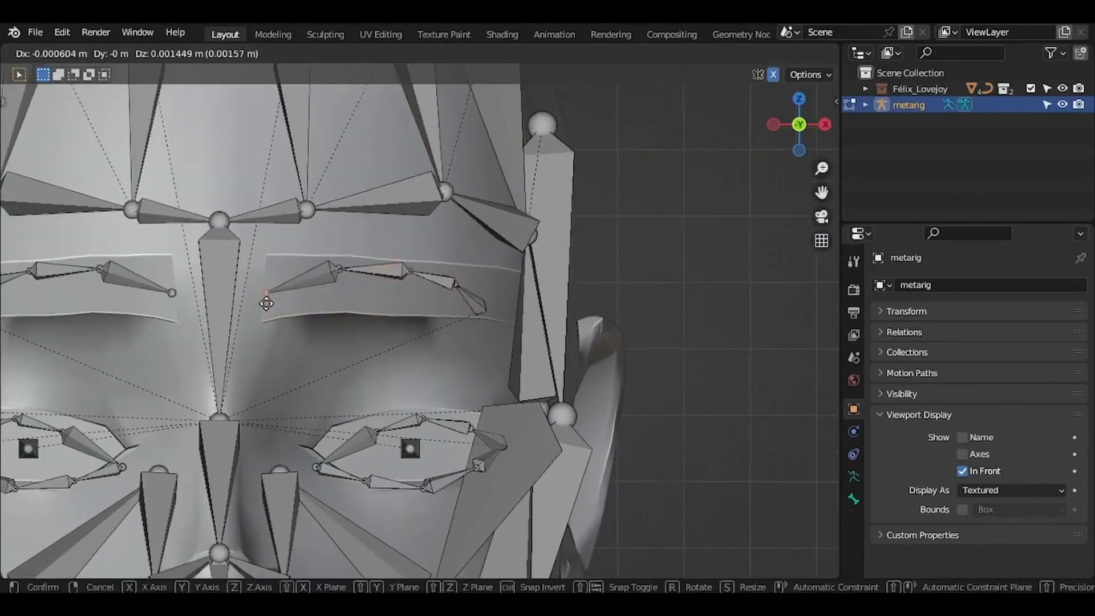
- Move the inner and middle eyebrow joints individually from the front so they run along the centre of the mesh eyebrow
click(333, 275)
key(g)
click(341, 281)
key(g)
click(336, 277)
click(341, 278)
key(g)
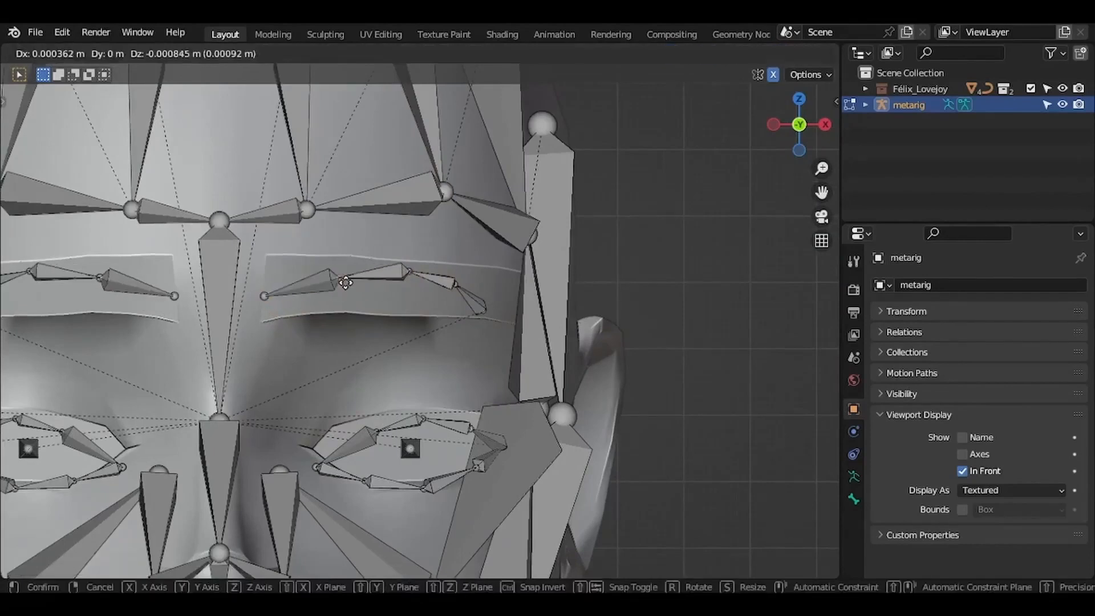
click(346, 285)
click(415, 277)
key(g)
click(462, 288)
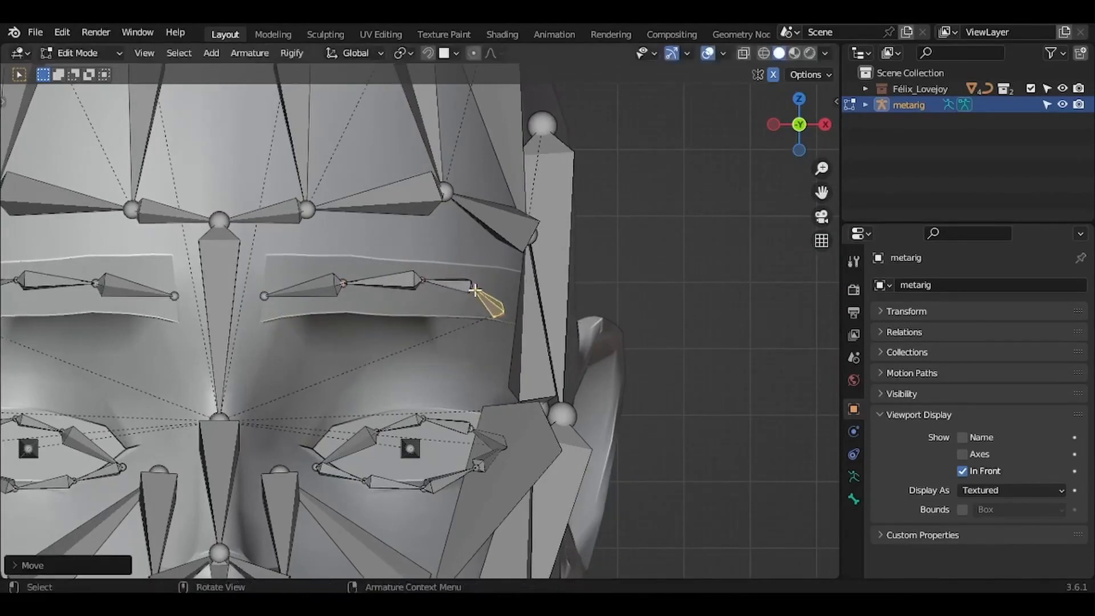
- Move the outer end joint of the eyebrow chain down past the end of the mesh eyebrow
key(KP_3)
key(g)
key(KP_1)
click(463, 315)
key(g)
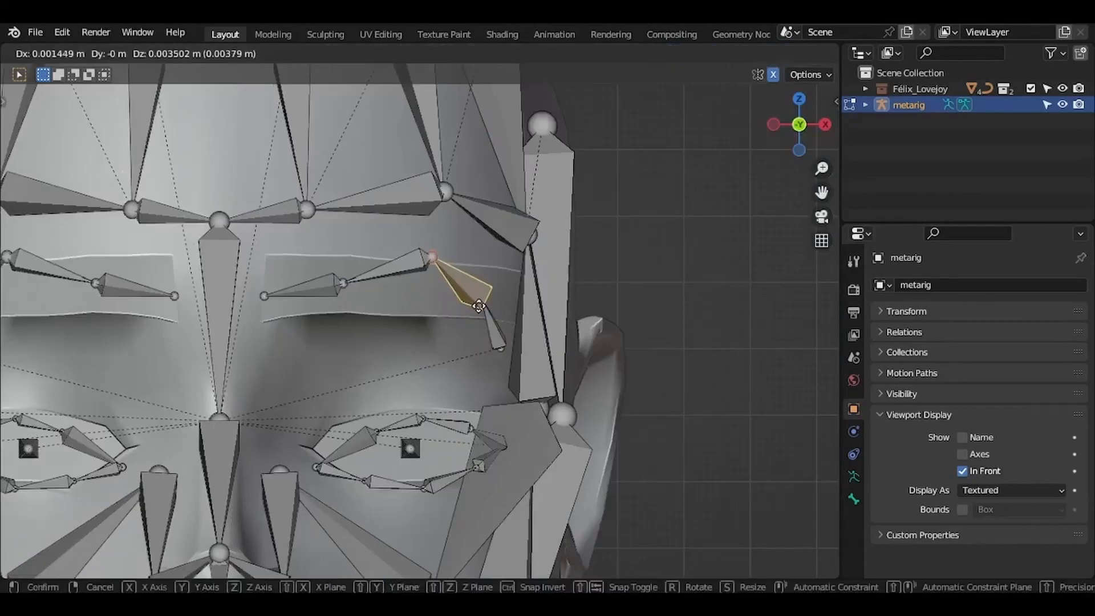
right_click(477, 295)
middle_drag(494, 330, 478, 306)
key(KP_1)
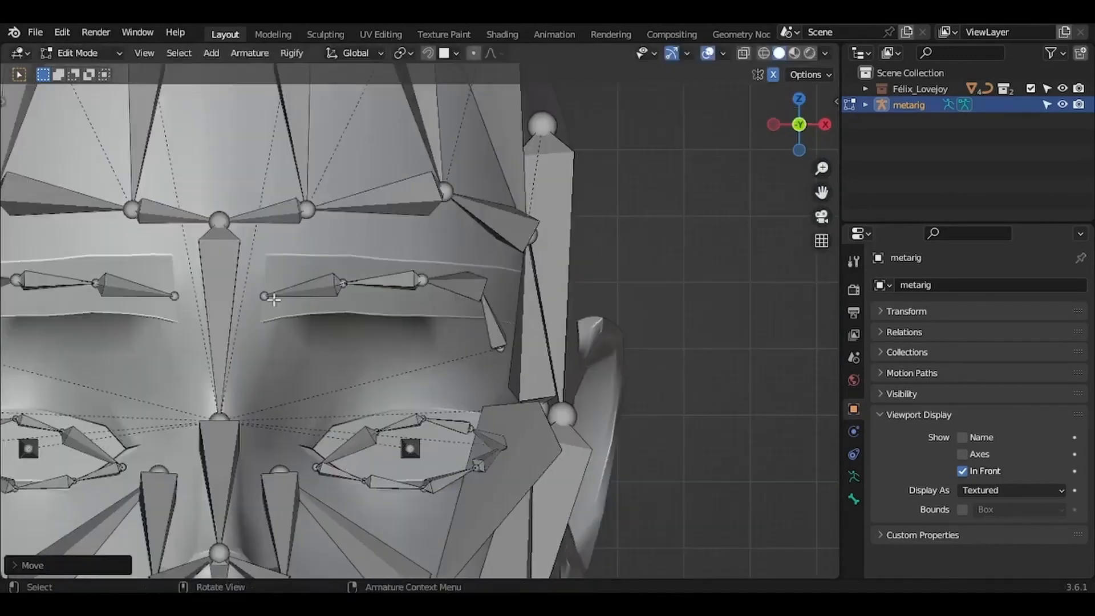
- Move the eyebrow bones forward along Y from the top view to meet the brow surface
click(338, 288)
key(KP_7)
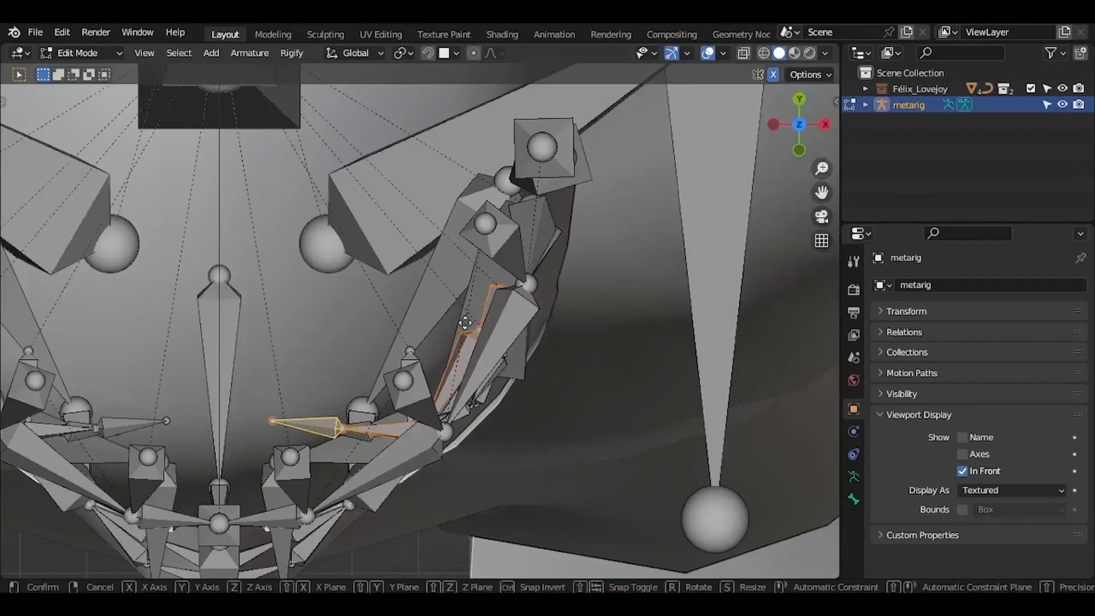
key(y)
click(471, 436)
middle_drag(464, 490, 480, 436)
key(g)
key(y)
click(547, 424)
- Adjust the outer eyebrow bones along Y against the curve of the brow in an angled view
key(g)
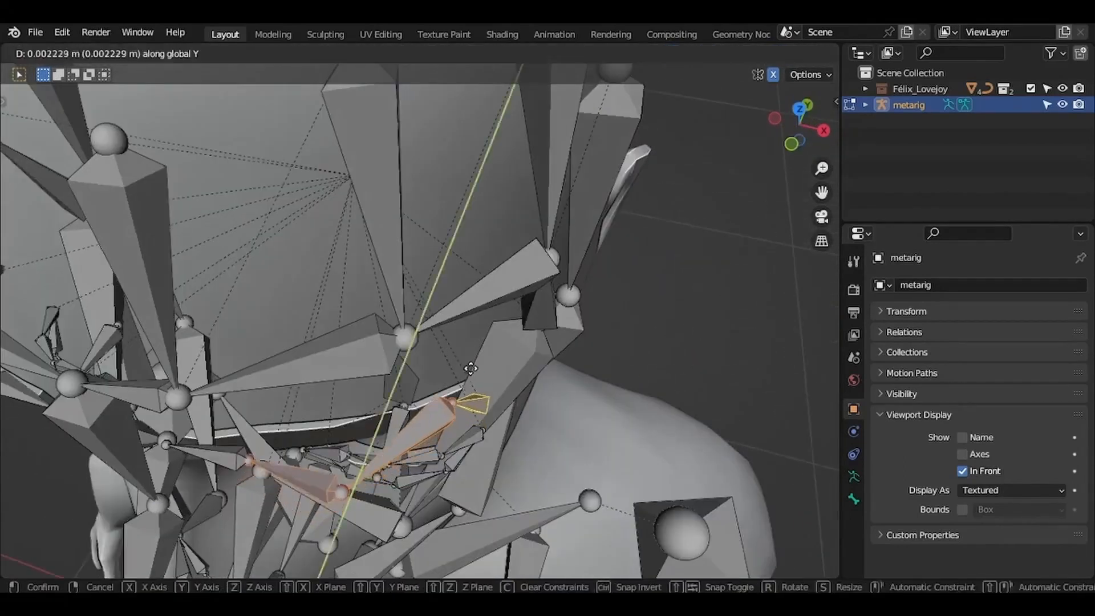
middle_drag(466, 365, 490, 338)
key(g)
key(y)
key(g)
key(y)
key(KP_1)
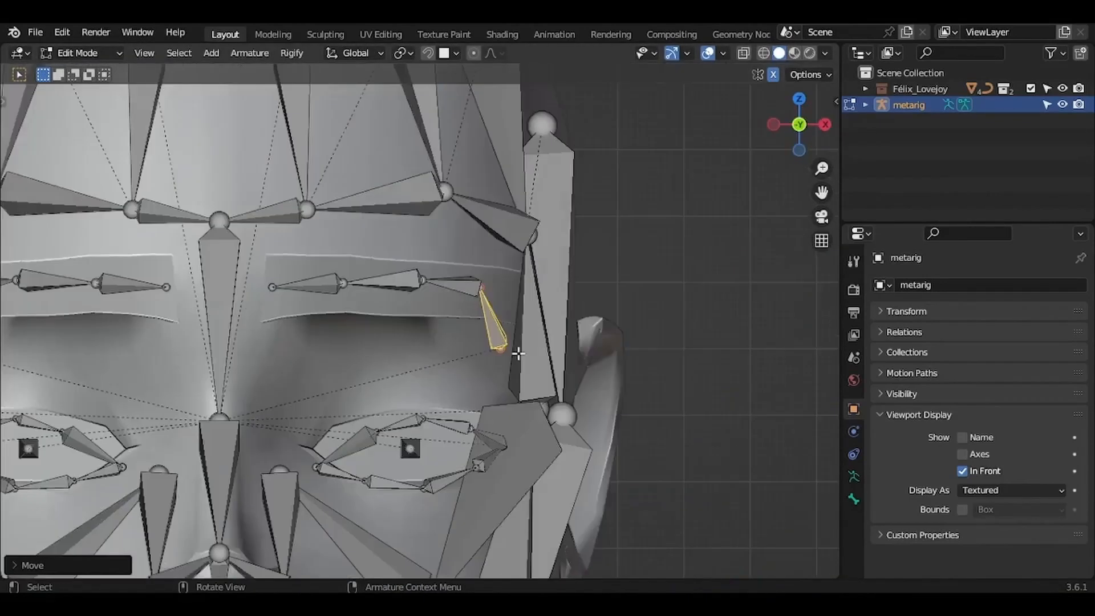
- Move the second-to-last outer eyebrow joint back along the brow from the side
click(494, 351)
key(KP_3)
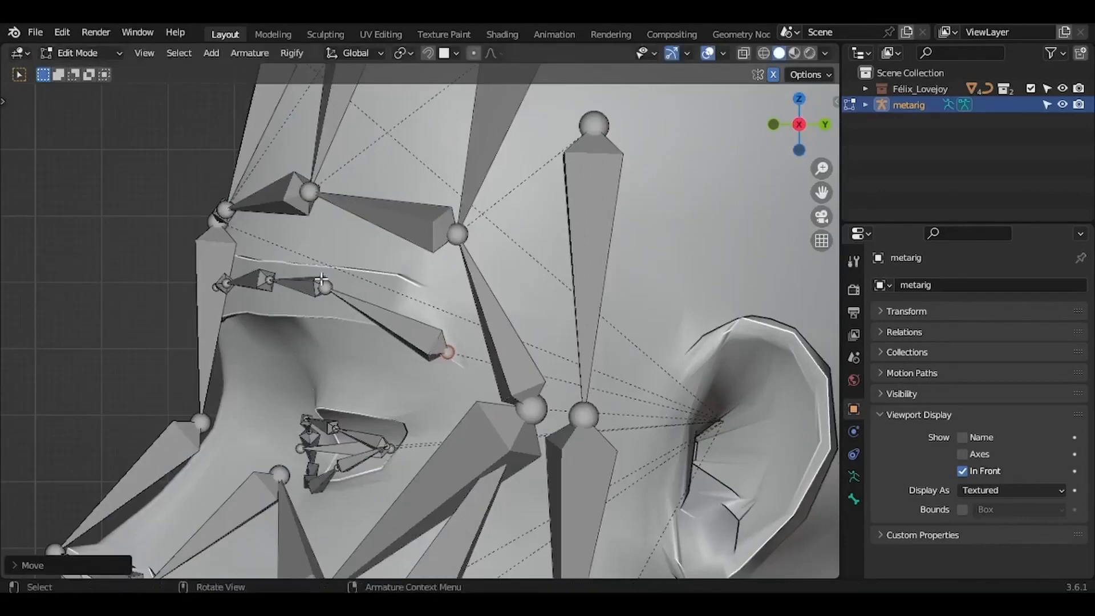
middle_drag(353, 287, 350, 286)
key(g)
click(355, 284)
click(501, 326)
- Fine-tune the depth of the eyebrow joints on the brow surface from angled views
key(KP_7)
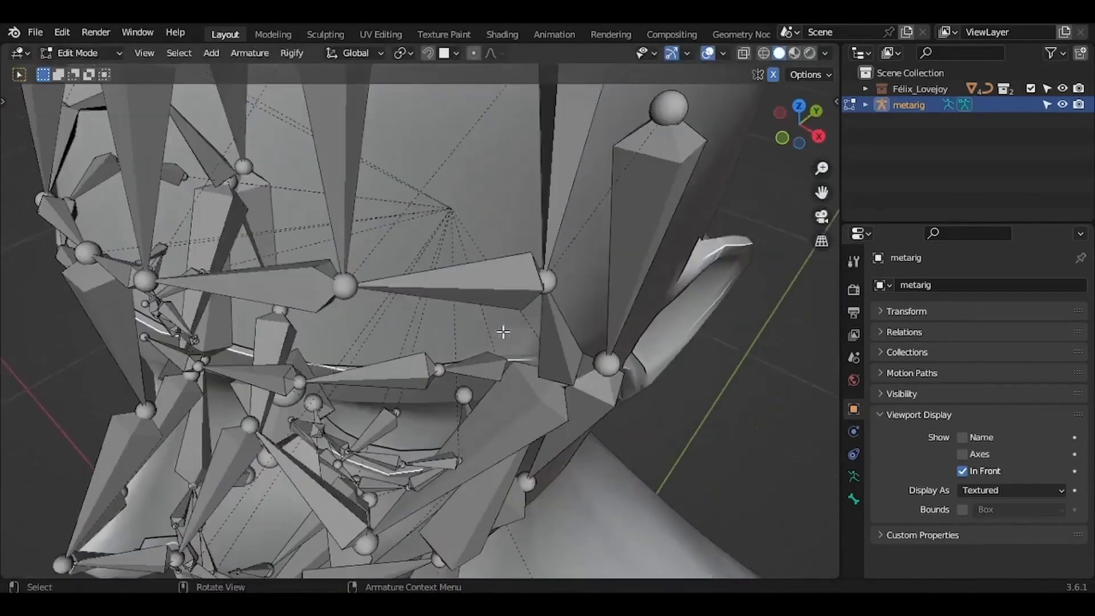
click(546, 346)
middle_drag(546, 347, 582, 342)
key(g)
key(g)
middle_drag(331, 323, 261, 285)
click(331, 323)
- Move the eyebrow's outer end joint slightly forward and up from the side
key(KP_1)
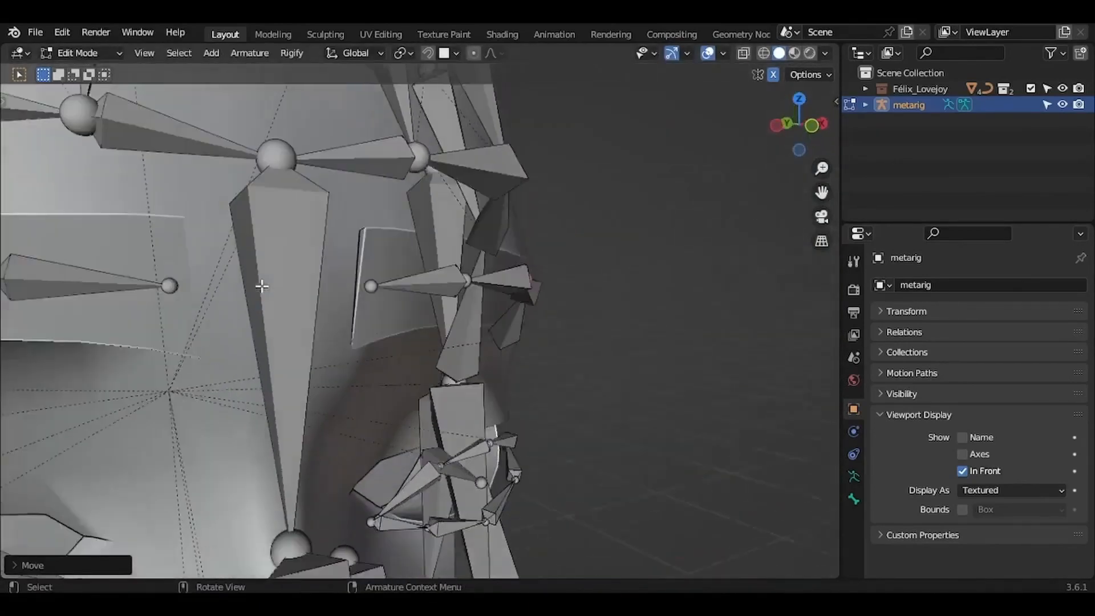
key(KP_3)
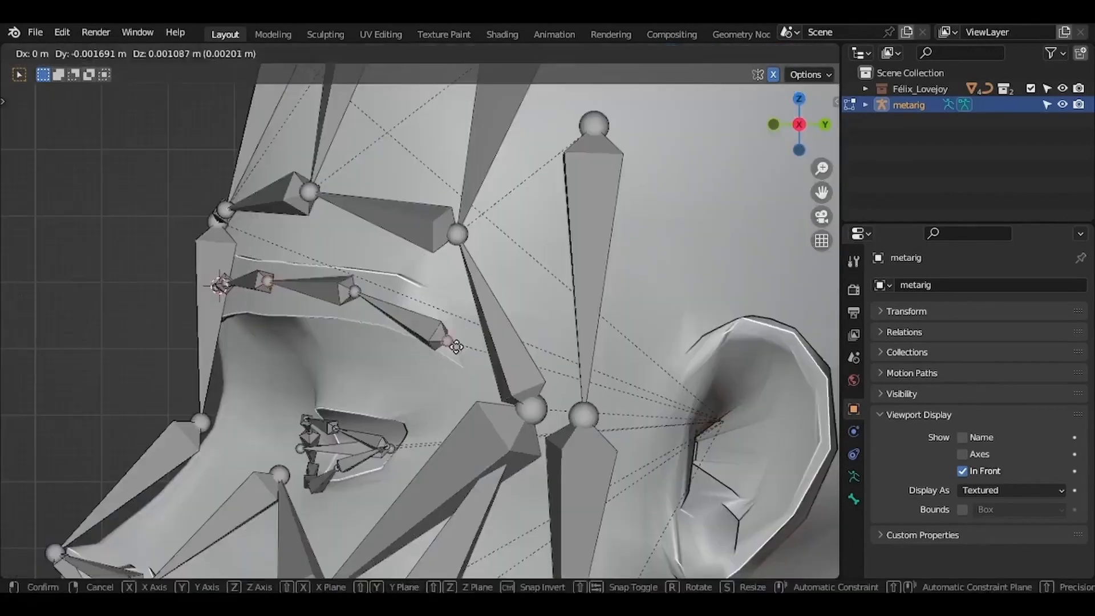
key(KP_1)
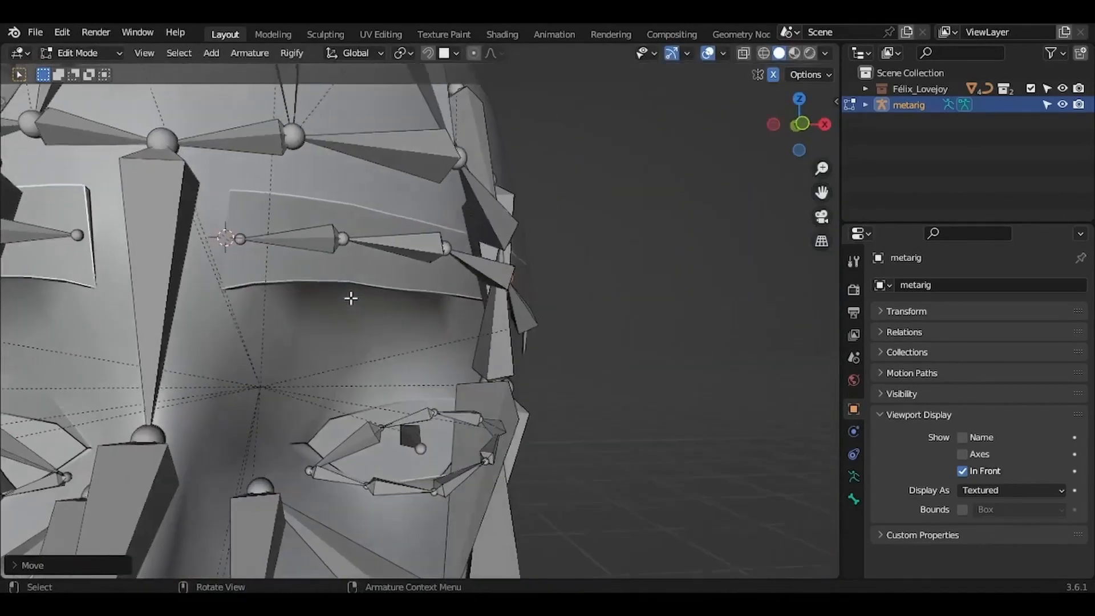
- Select the linked eyebrow bone chains on both sides of the face and hide them
key(KP_Decimal)
scroll(289, 238, down, 5)
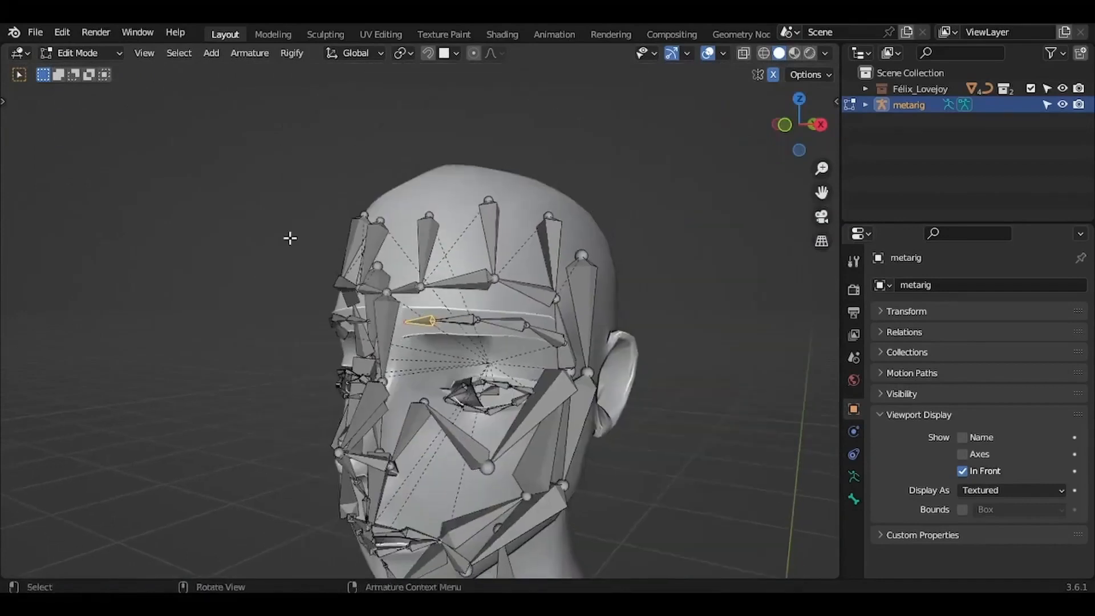
key(KP_1)
scroll(562, 304, up, 1)
shift+middle_drag(562, 304, 559, 326)
key(ctrl+l)
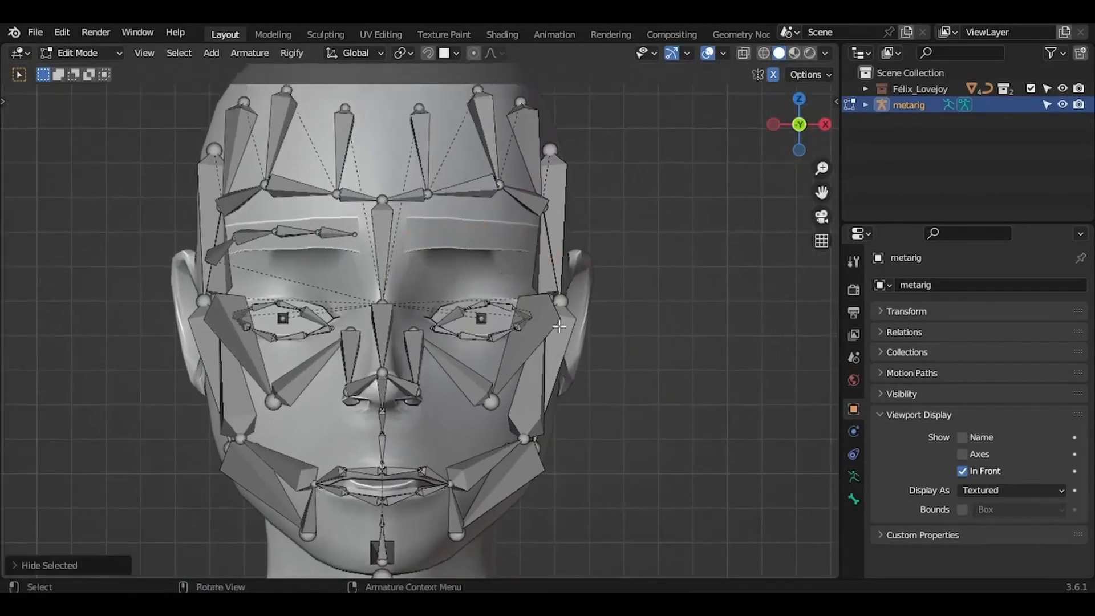
scroll(426, 322, up, 5)
key(h)
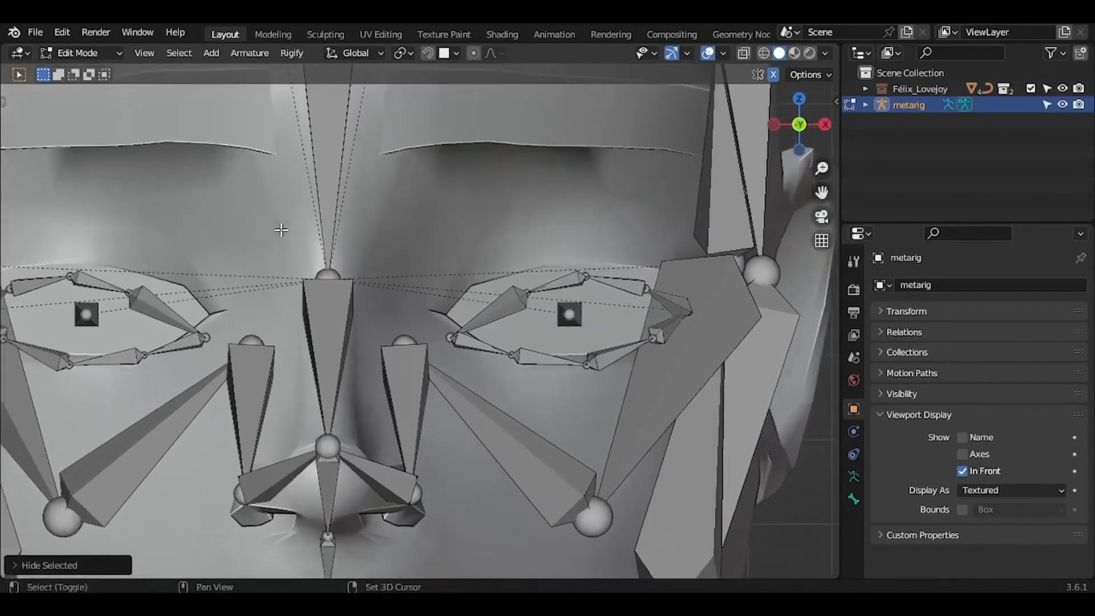
- Move the temple joint beside the ear and the upper end of its bone to fit the side of the head
ctrl+scroll(494, 537, down, 3)
middle_drag(493, 537, 516, 517)
key(KP_3)
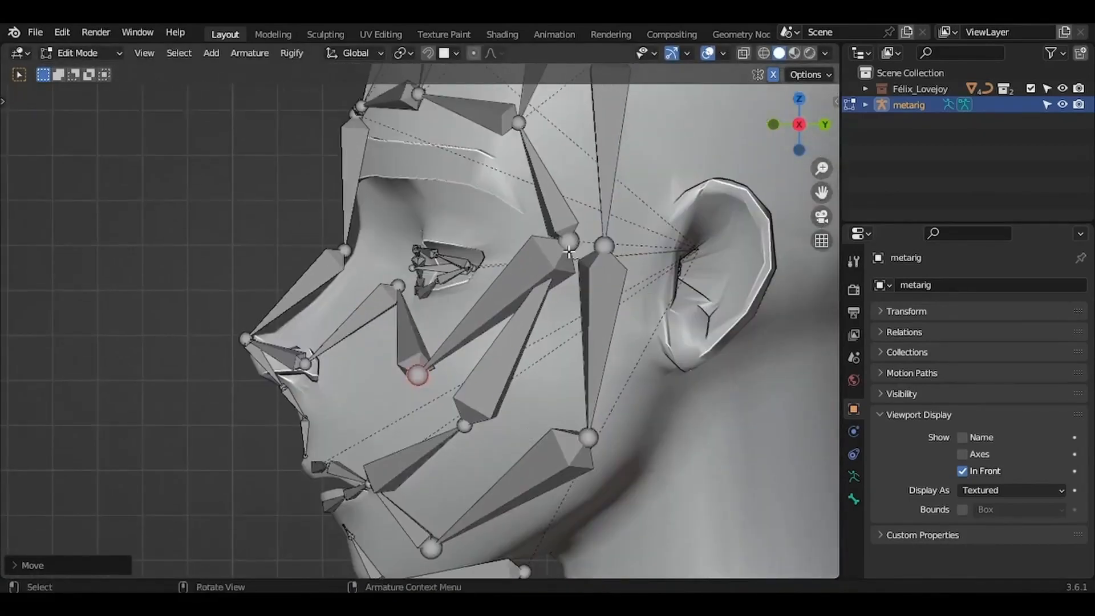
ctrl+middle_drag(627, 275, 625, 228)
key(g)
click(644, 296)
click(535, 171)
key(g)
click(551, 189)
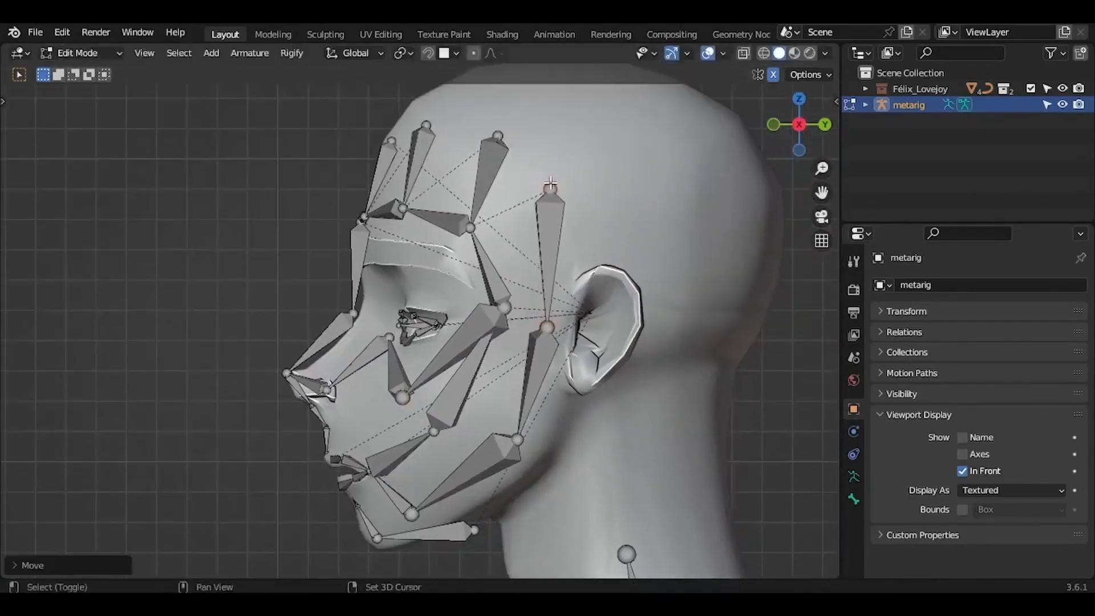
- Reposition the joint between the outer brow and the cheekbone from the side
shift+middle_drag(551, 188, 547, 140)
ctrl+middle_drag(547, 140, 529, 243)
key(g)
click(500, 264)
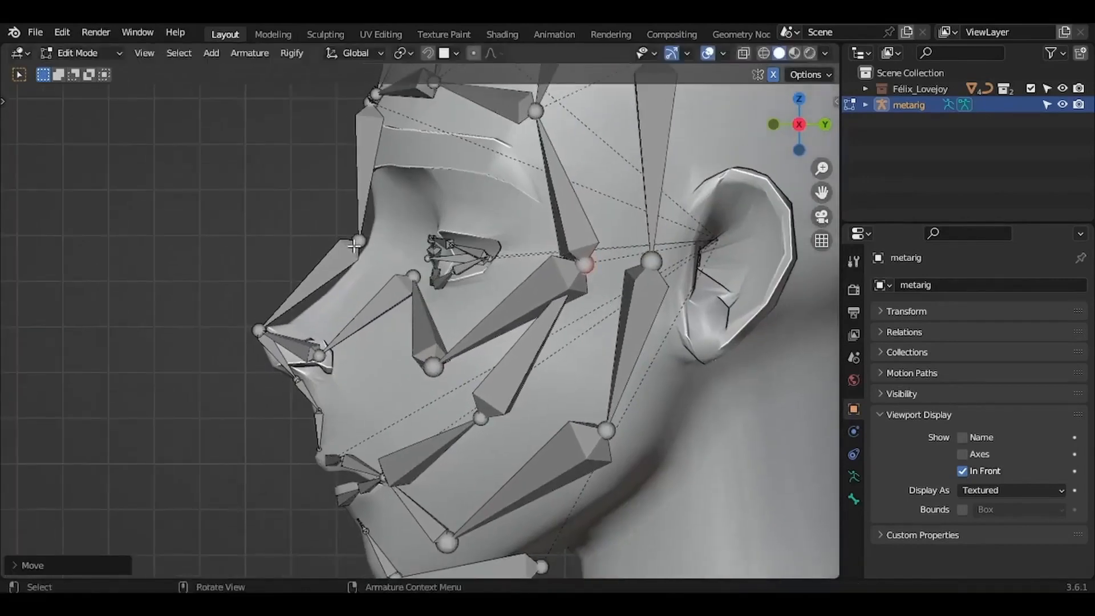
- Move the nose bridge joint back onto the profile and adjust the nose tip and lower nose bones from the side
click(360, 261)
key(g)
click(374, 252)
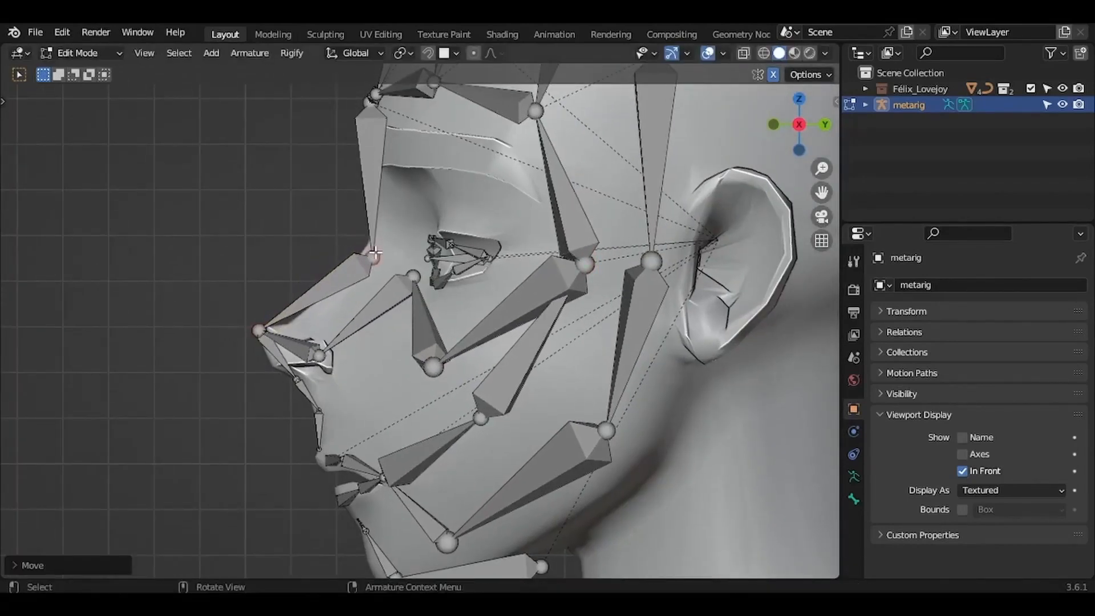
click(281, 311)
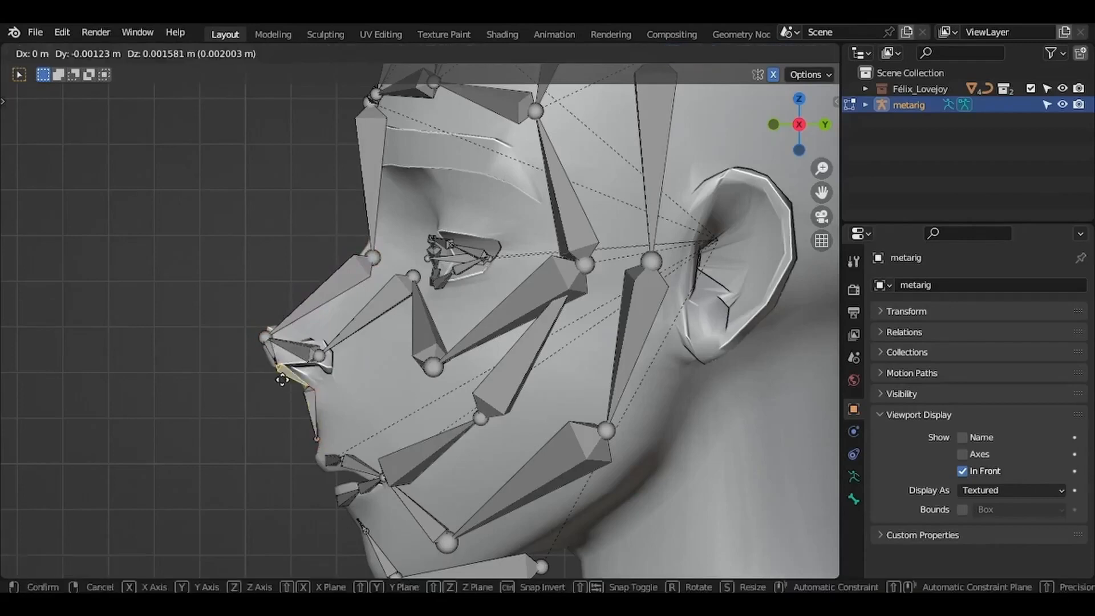
- Fit the nose-side, front cheek and outer cheekbone joints to the face surface from angled views
middle_drag(404, 260, 412, 290)
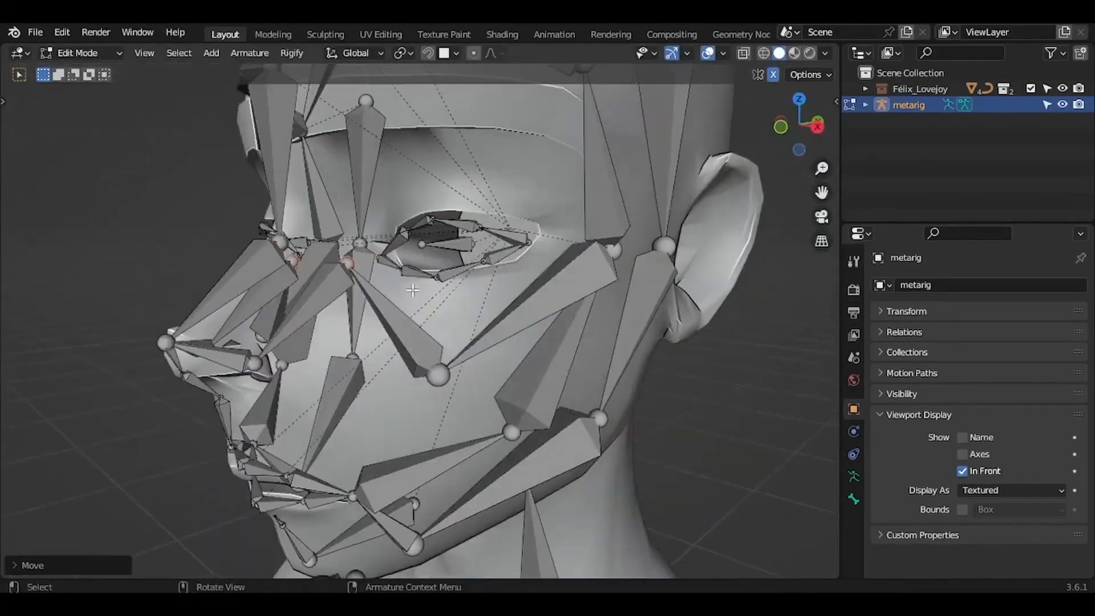
mouse_move(466, 404)
middle_down()
mouse_move(463, 388)
mouse_move(468, 410)
middle_up()
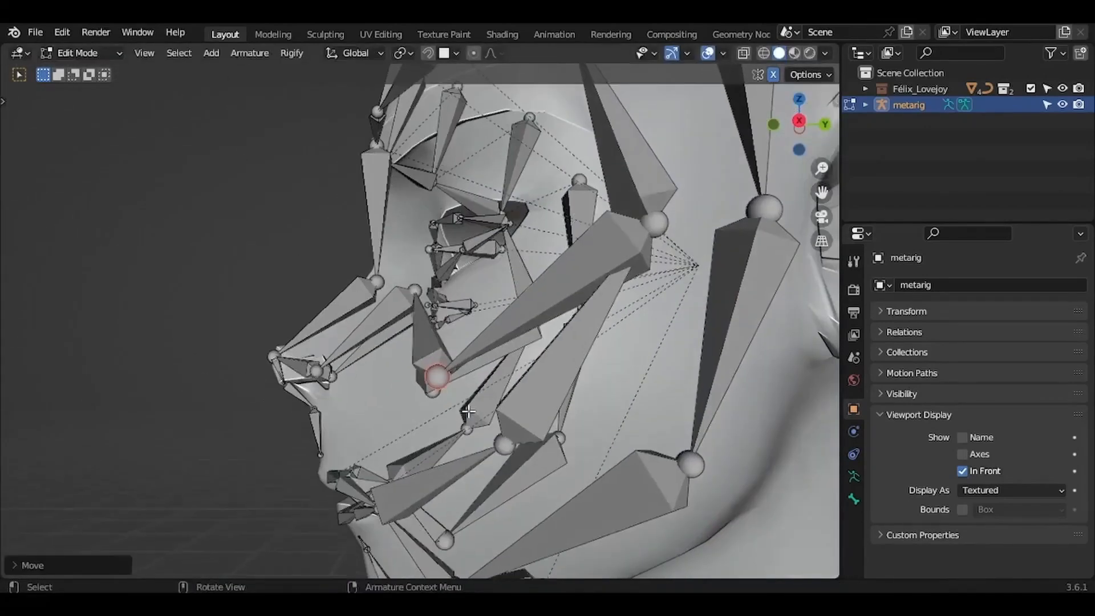
middle_drag(641, 208, 640, 209)
click(651, 231)
middle_drag(672, 258, 584, 328)
key(g)
click(680, 259)
- Move the jaw corner joint onto the jaw surface from an angled view
click(451, 406)
middle_drag(451, 406, 643, 371)
key(g)
click(599, 362)
key(KP_3)
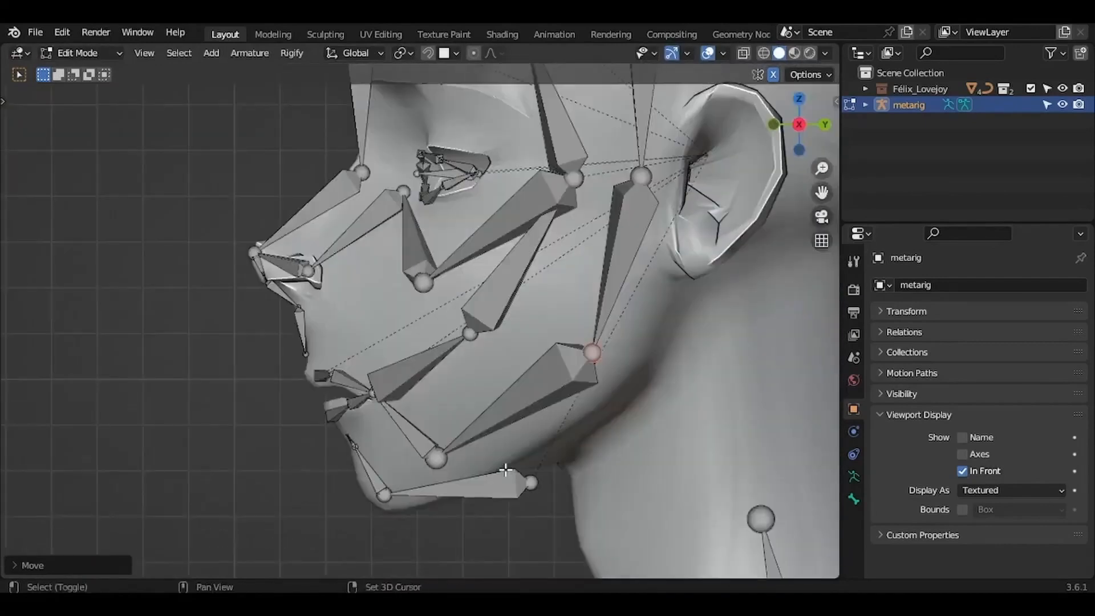
- Select the linked lip bones and fit the ring and its corner joints to the mouth from the front
shift+scroll(505, 469, down, 4)
ctrl+scroll(505, 470, up, 2)
scroll(506, 469, up, 2)
drag(450, 310, 450, 310)
key(KP_1)
key(KP_Decimal)
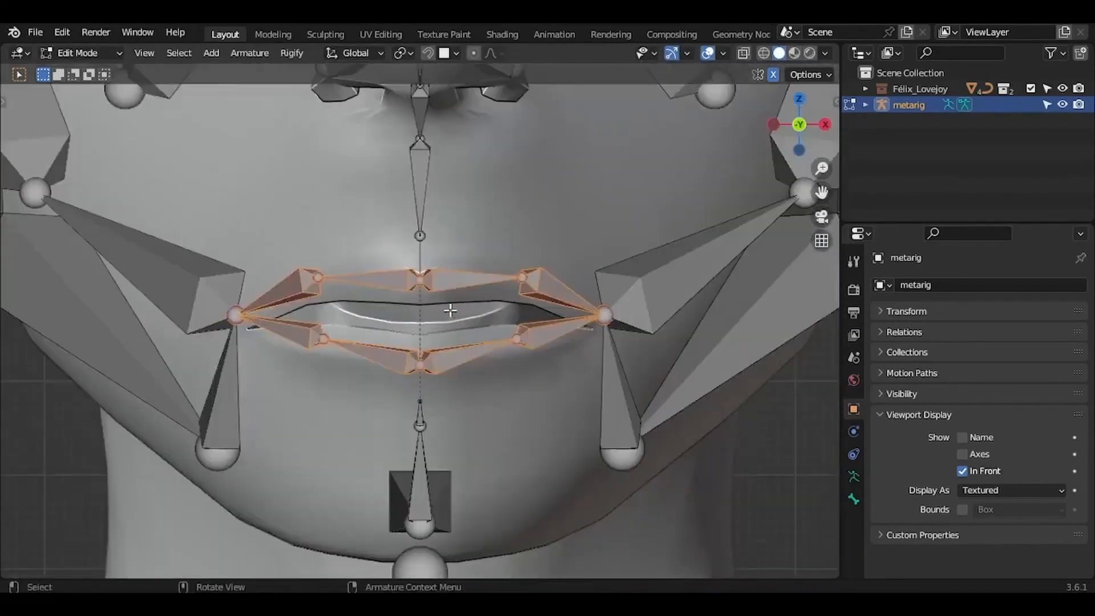
key(g)
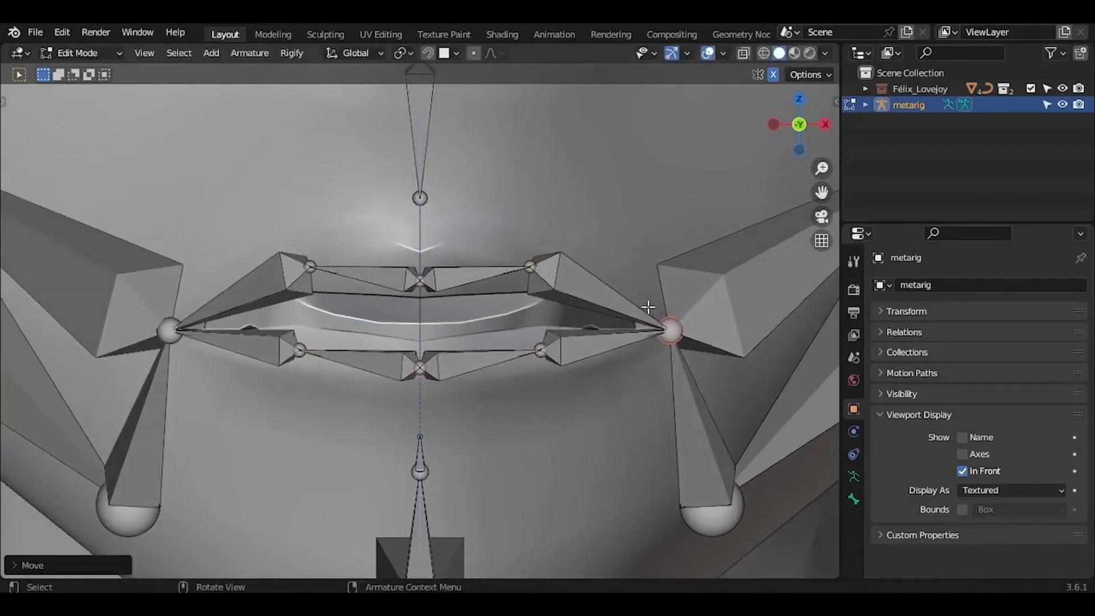
- Move the centre and intermediate joints of the upper and lower lips onto the lip surface from side and angled views
key(KP_3)
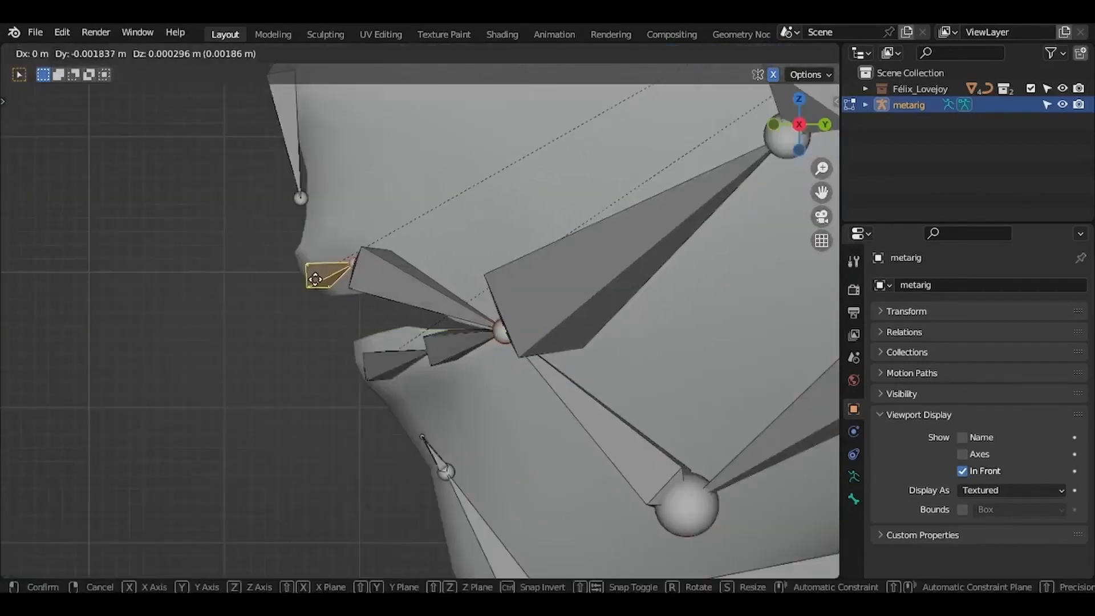
middle_drag(611, 317, 611, 317)
drag(513, 291, 564, 345)
key(g)
middle_drag(564, 345, 525, 200)
click(546, 339)
drag(525, 200, 552, 252)
middle_drag(552, 252, 554, 265)
key(g)
click(554, 268)
- Raise the upper lip's centre joint and shift the intermediate lip joints slightly outward from the front
key(KP_1)
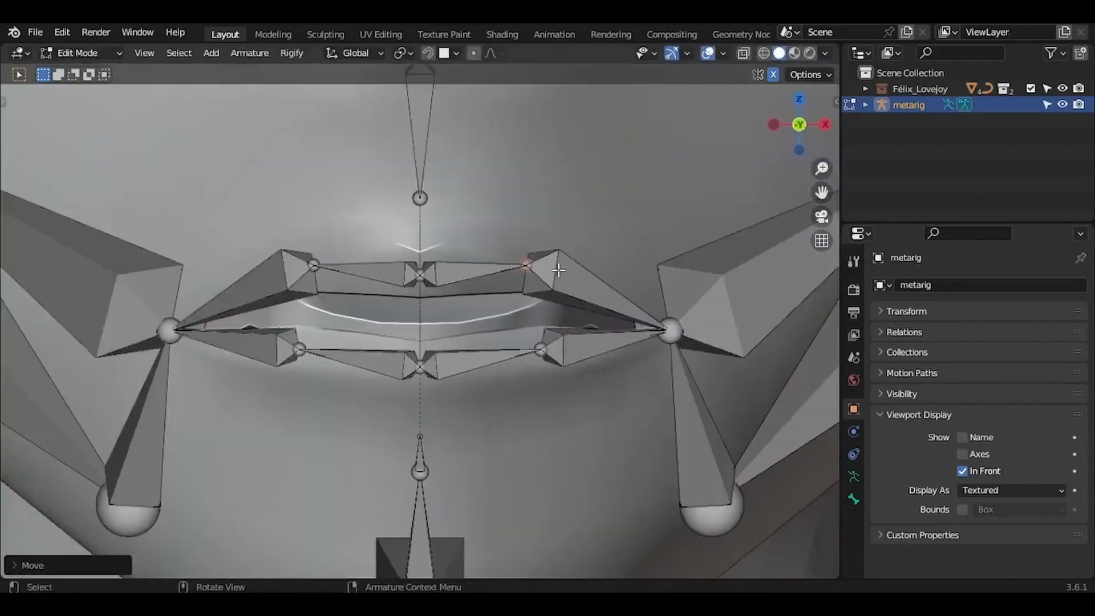
key(g)
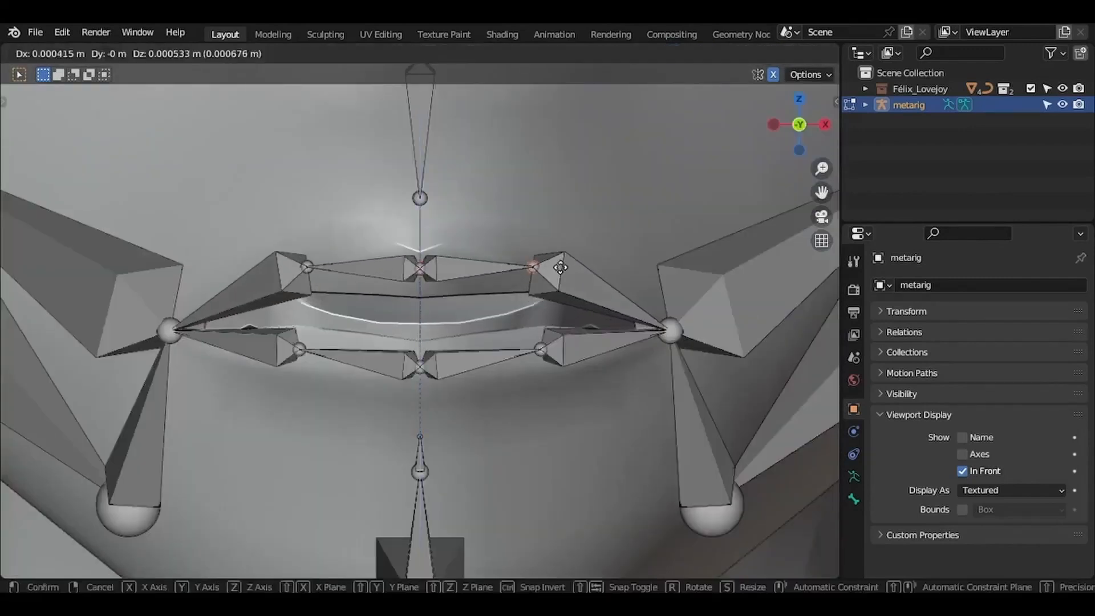
right_click(516, 325)
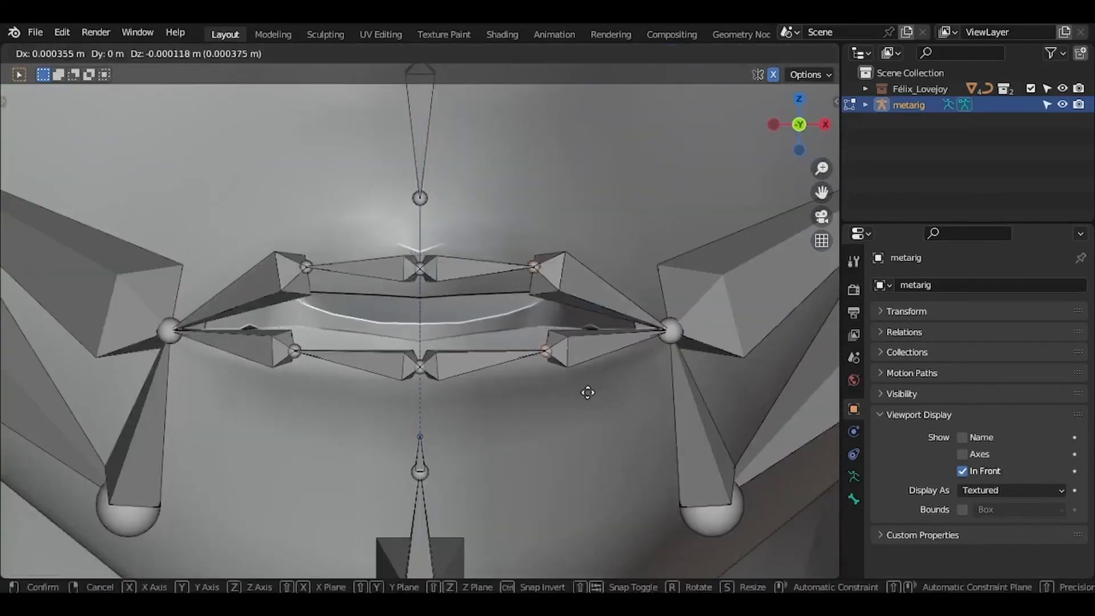
- Fine-tune the mouth corner joint on the face surface from an angled view
middle_drag(588, 389, 723, 317)
key(g)
click(747, 343)
key(g)
click(713, 342)
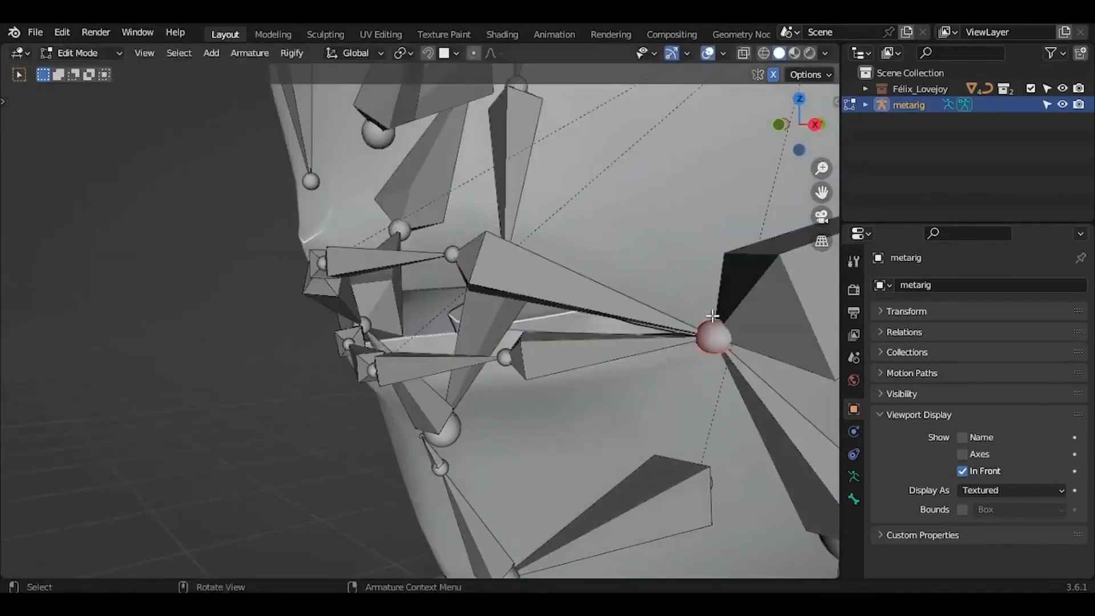
key(g)
click(709, 358)
key(g)
click(710, 353)
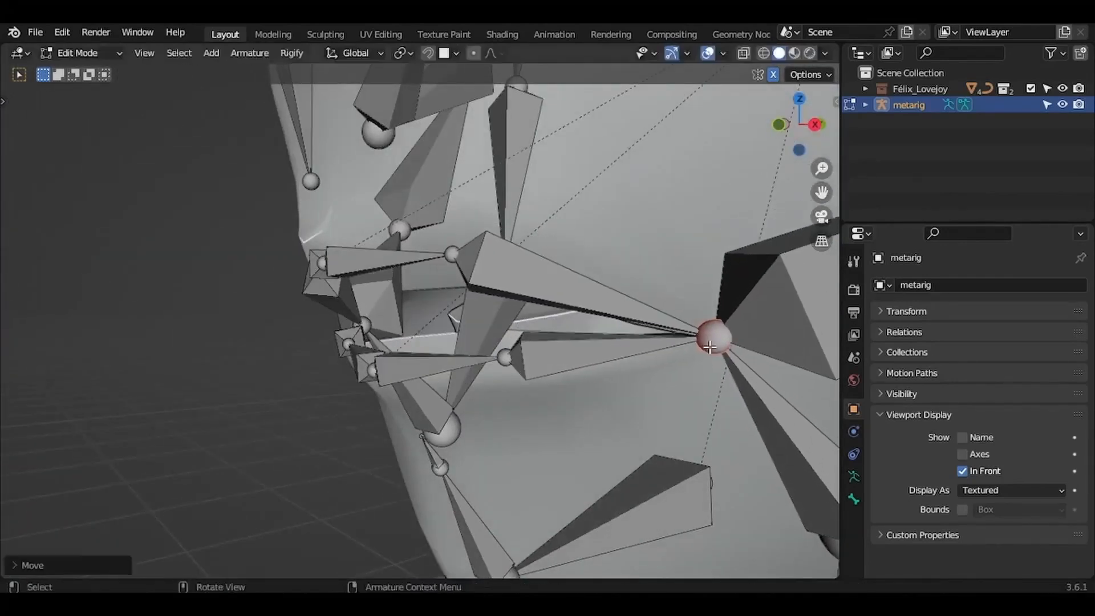
key(g)
click(712, 353)
- Raise the rear joint of the under-chin jaw bone from the side
key(KP_1)
key(KP_3)
scroll(711, 352, down, 3)
shift+middle_drag(711, 352, 710, 322)
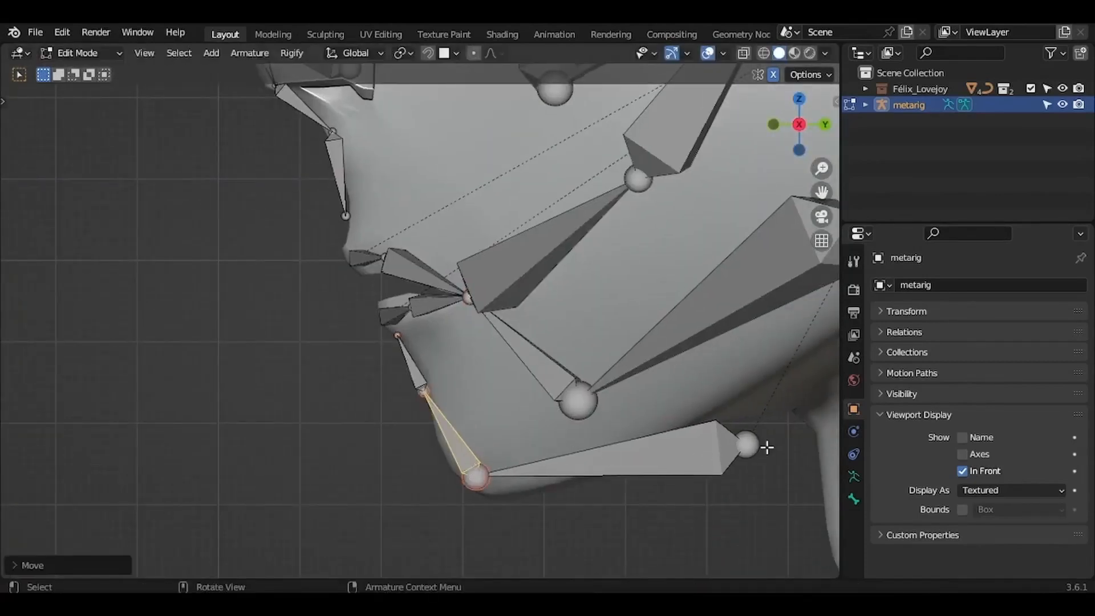
click(755, 444)
key(g)
click(751, 396)
- Move the chin tip joint and the short bone below the lower lip back onto the chin profile
click(481, 485)
key(g)
click(516, 493)
shift+middle_drag(546, 504, 516, 496)
click(381, 355)
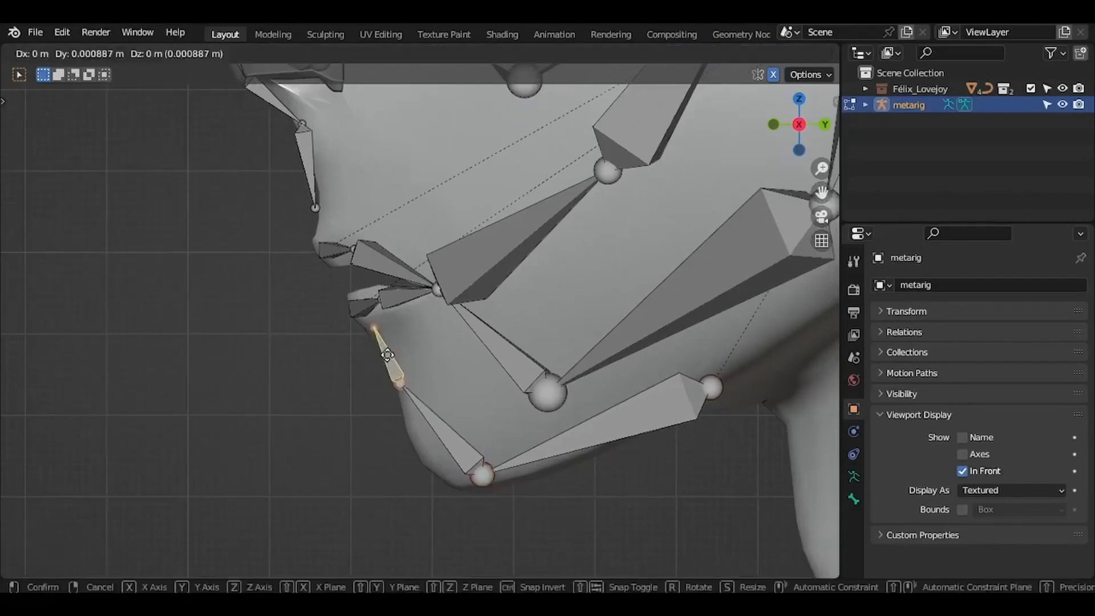
click(391, 357)
- Move the rear joint of the under-chin jaw bone forward and down along the jaw's underside
click(696, 390)
key(g)
right_click(653, 415)
click(713, 385)
key(g)
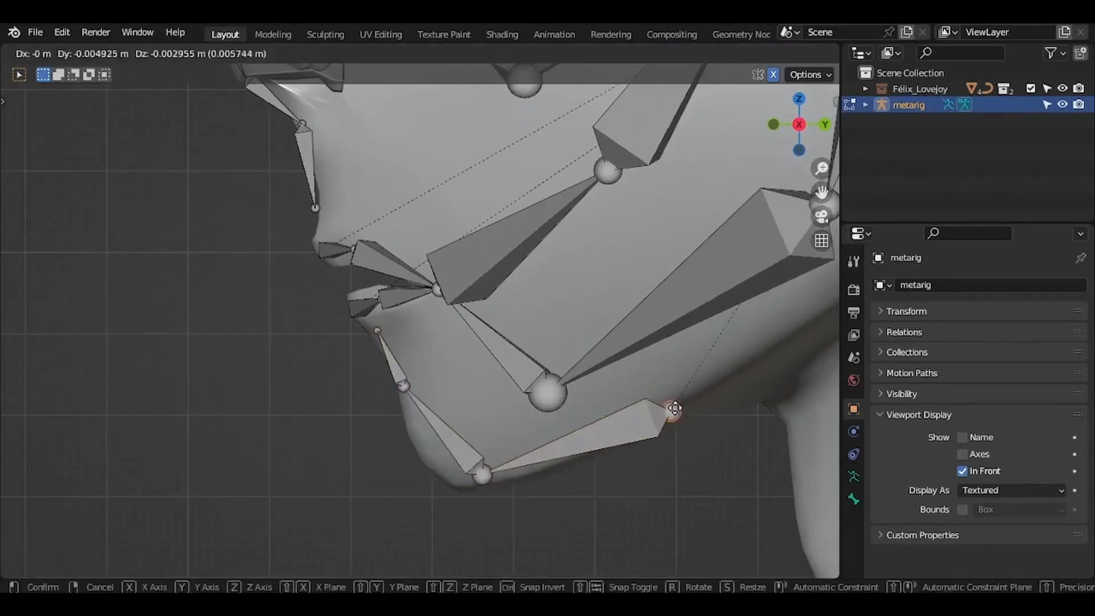
click(665, 412)
click(486, 476)
- Move the bone between the nose and upper lip slightly back onto the profile, and hide the lip bones
shift+middle_drag(467, 388, 528, 576)
click(362, 377)
key(g)
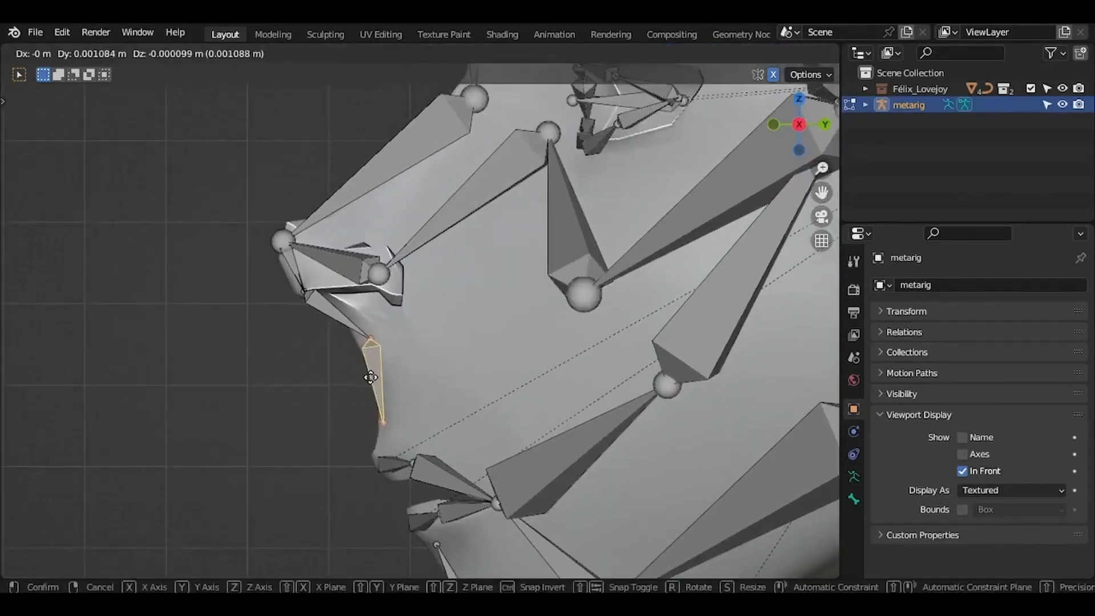
click(370, 377)
scroll(374, 379, down, 3)
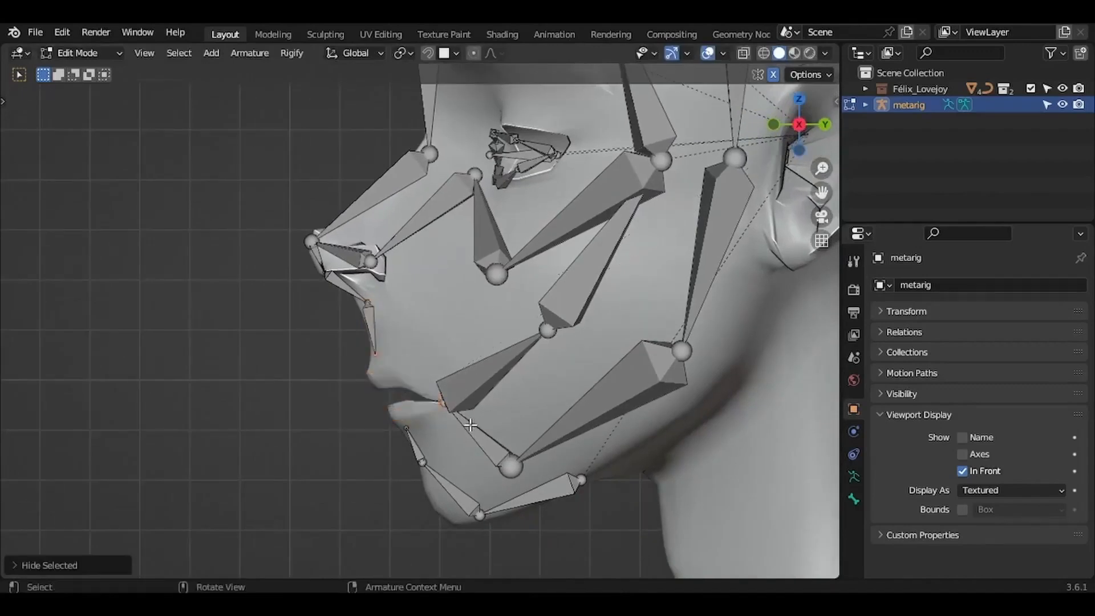
- Reposition the front cheek joint below the eye from the front and side views
key(KP_1)
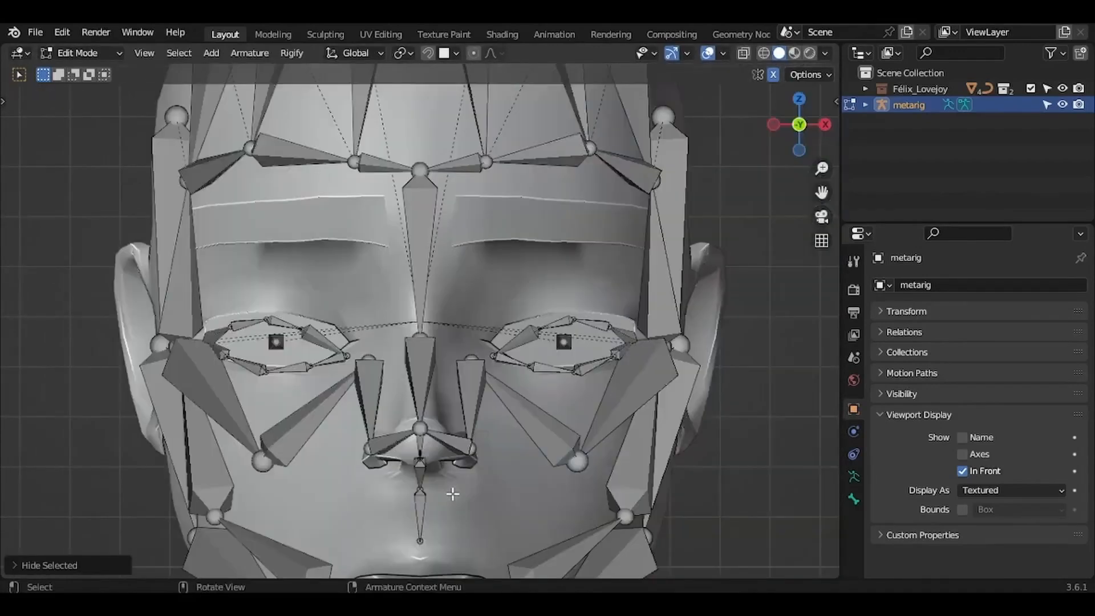
scroll(452, 494, up, 3)
drag(461, 449, 562, 492)
key(g)
right_click(550, 449)
drag(485, 429, 541, 494)
key(g)
click(565, 505)
key(KP_3)
key(g)
click(542, 443)
- Fit the lower cheek joint to the face surface from front, side and angled views
key(KP_1)
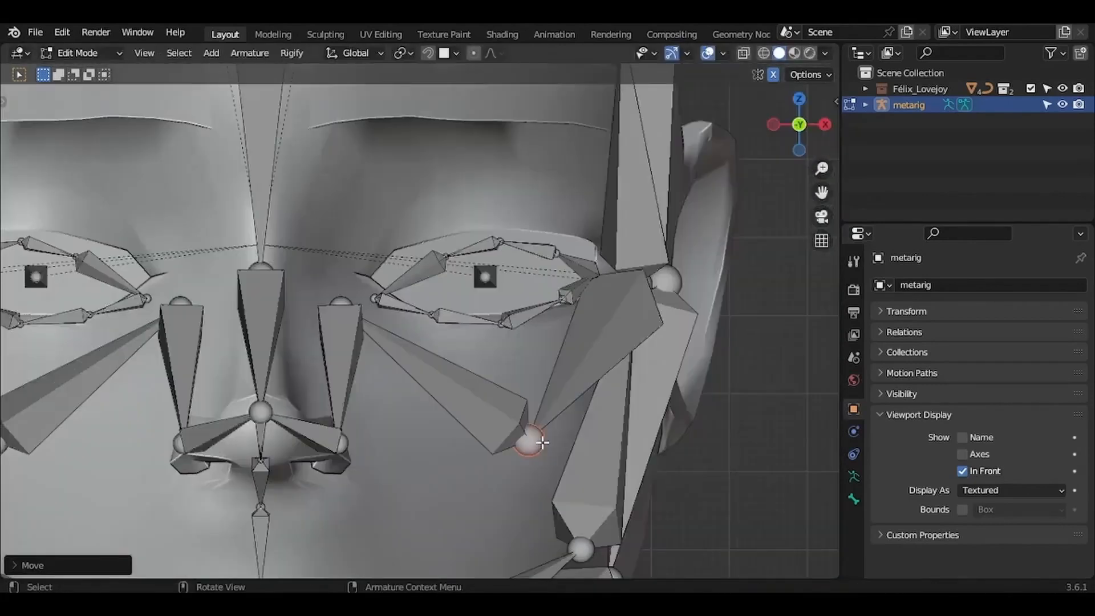
scroll(542, 443, down, 1)
shift+scroll(542, 443, down, 7)
shift+scroll(542, 443, down, 1)
key(KP_3)
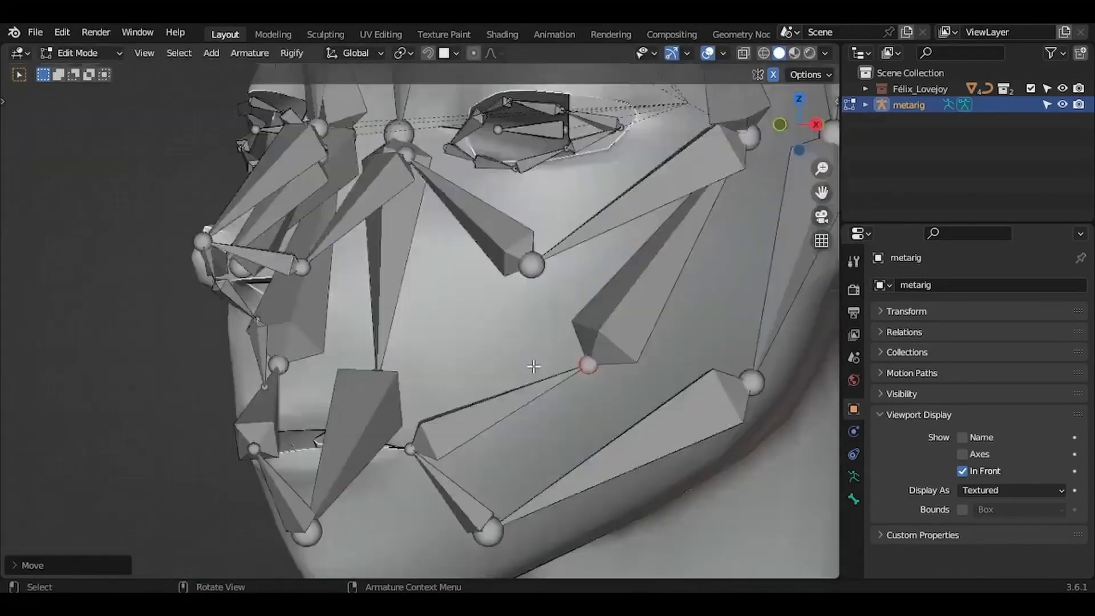
key(g)
click(493, 388)
scroll(494, 388, down, 5)
key(g)
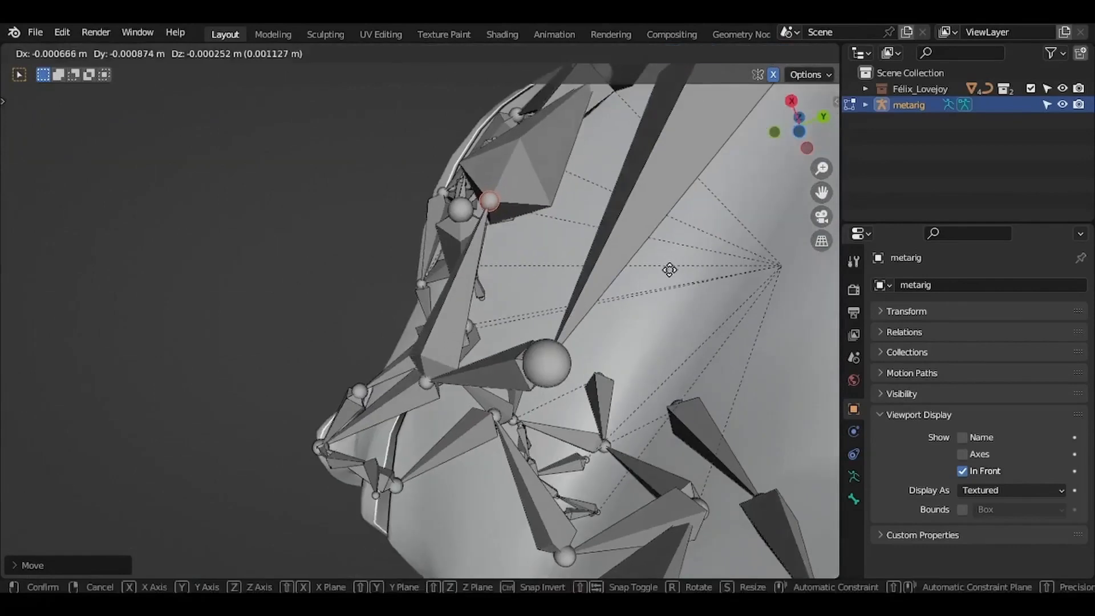
click(669, 270)
- Select the linked eyelid bone ring and scale it to the eye opening
key(KP_1)
shift+scroll(670, 270, up, 4)
scroll(670, 270, up, 3)
click(574, 281)
key(ctrl+l)
scroll(674, 254, up, 1)
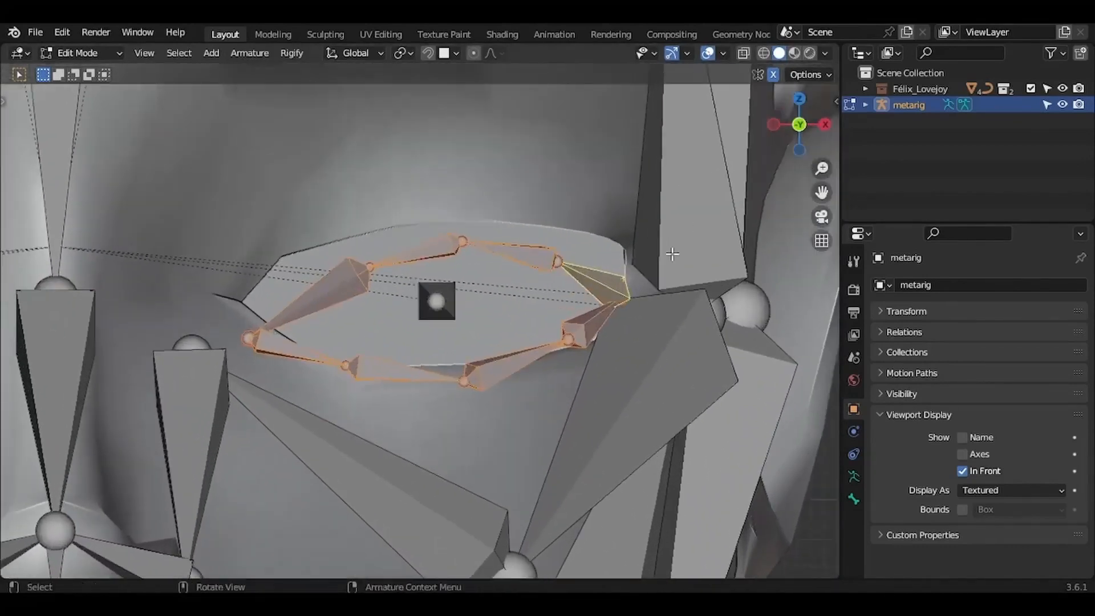
key(s)
click(674, 295)
- Hide the linked cheek and temple bones that cover the outer eye corner
click(671, 330)
key(ctrl+l)
key(h)
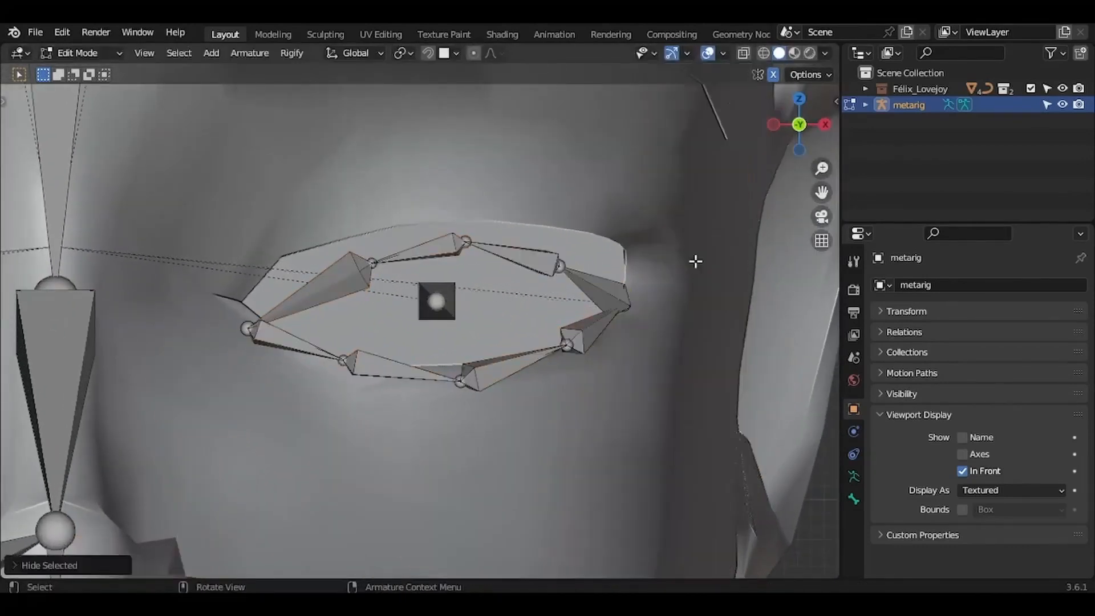
- Rotate the eyelid ring together with the eye bone slightly and move them up into the eye opening
drag(644, 395, 225, 220)
key(r)
click(741, 283)
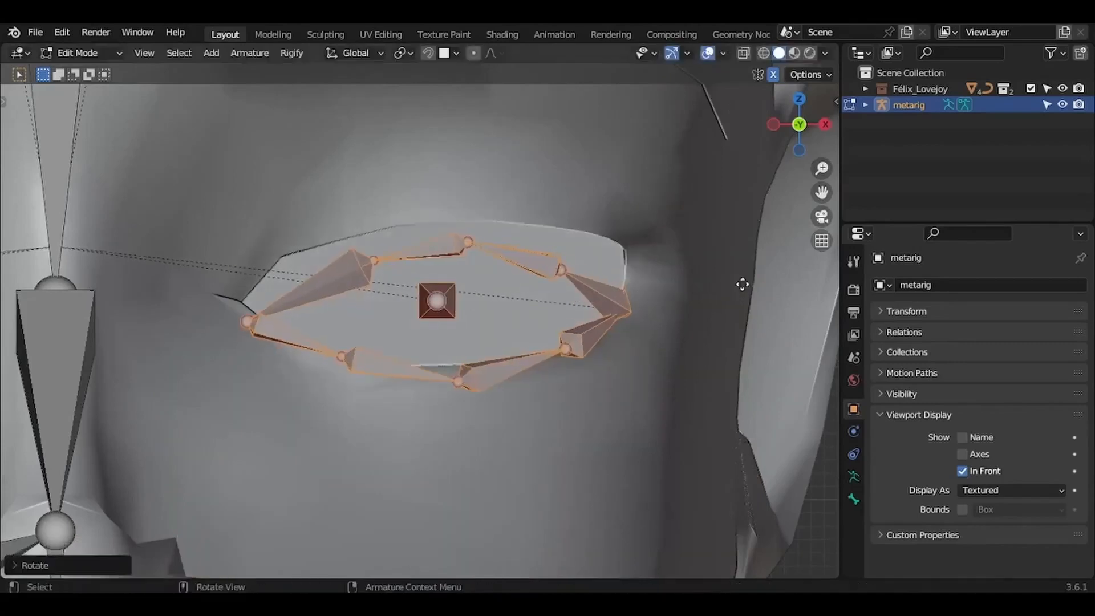
key(g)
click(746, 263)
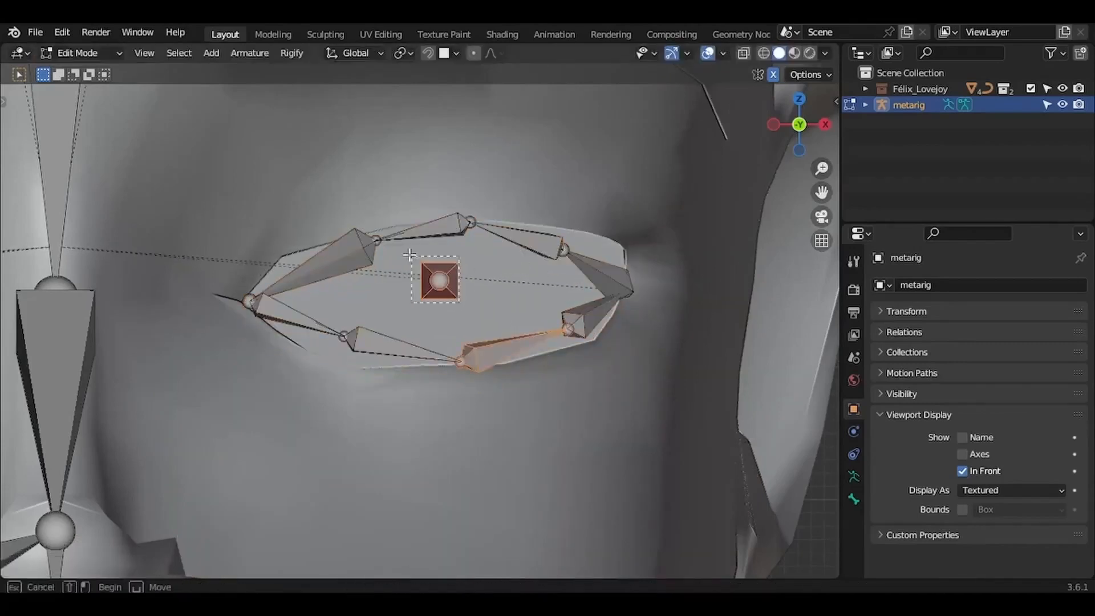
- Hide the eye bone and move the eyelid ring's inner corner joint onto the eye corner
scroll(407, 253, up, 1)
click(199, 295)
key(g)
click(203, 280)
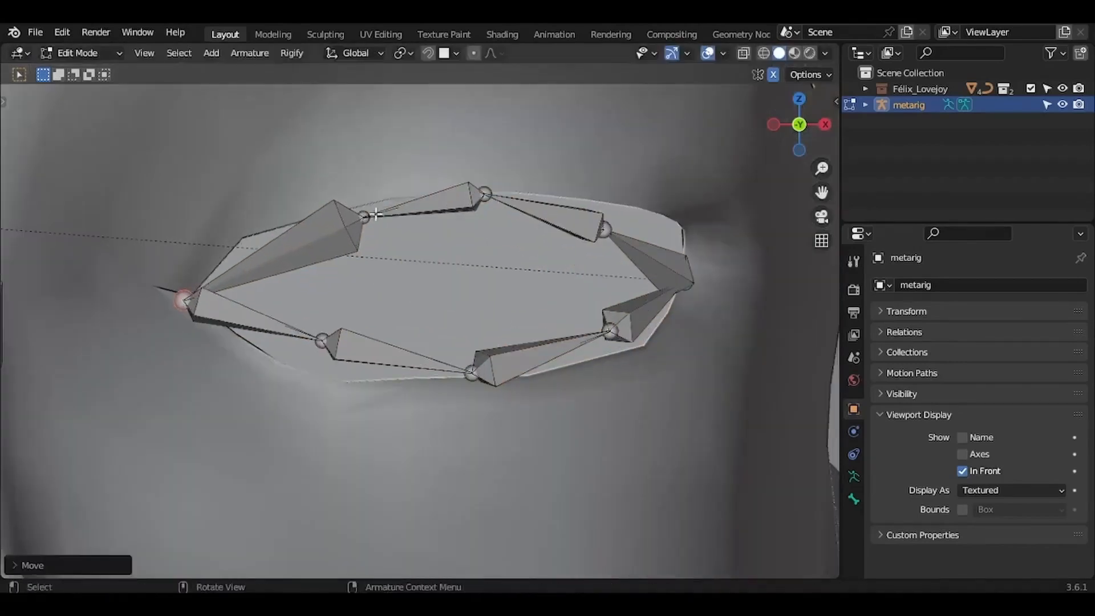
- Move the upper eyelid's inner and middle joints onto the lid edge from the front
click(375, 214)
key(g)
click(256, 229)
click(467, 182)
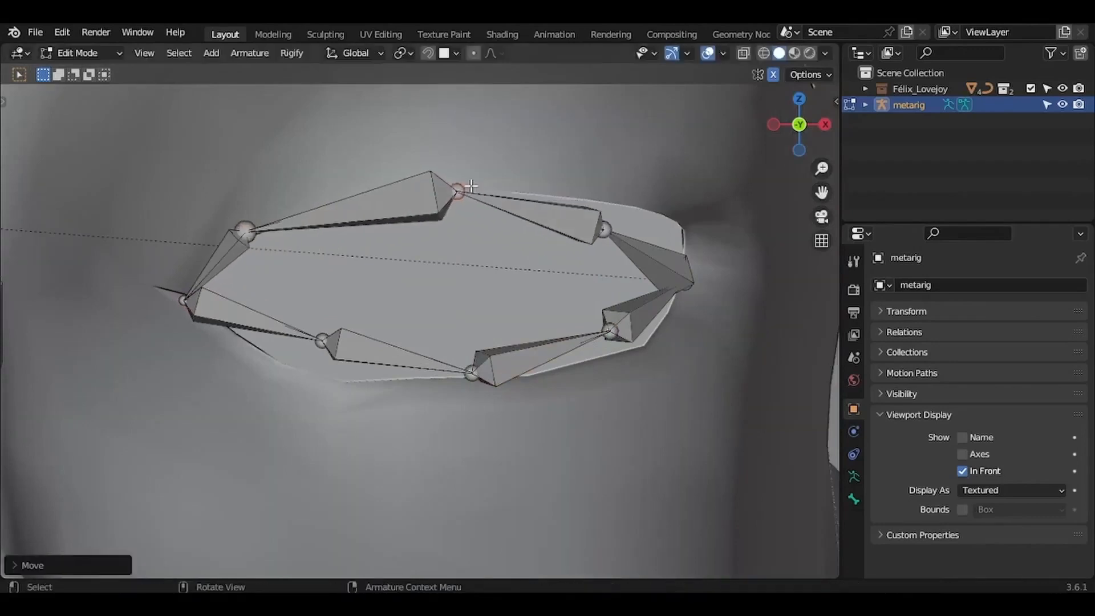
key(g)
click(467, 183)
- Move the upper eyelid's outer joint and the outer eye corner joint onto the lid edge
click(611, 232)
key(g)
click(634, 202)
click(685, 283)
key(g)
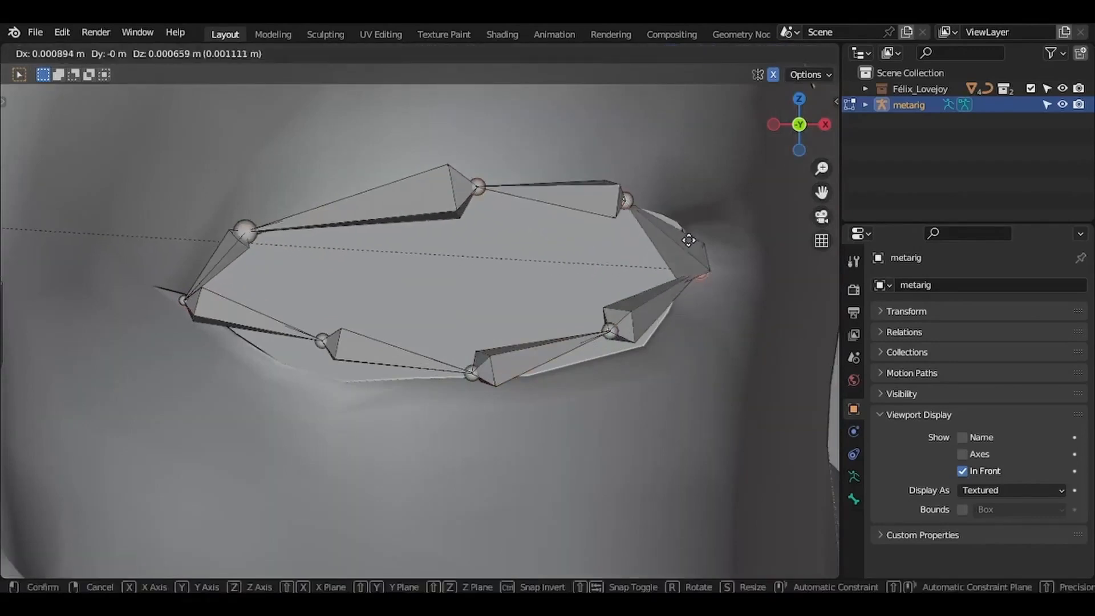
click(698, 274)
- Move the lower eyelid's inner, middle and outer joints onto the lower lid edge from the front
click(321, 340)
key(g)
click(445, 331)
drag(445, 331, 526, 417)
key(g)
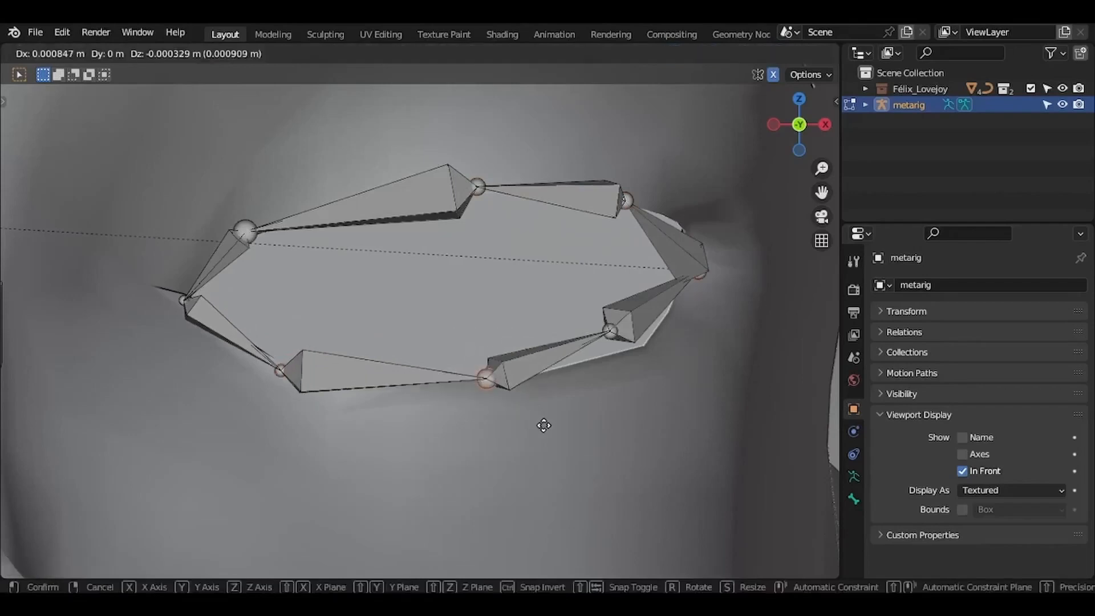
click(542, 423)
drag(573, 326, 681, 374)
key(g)
click(708, 395)
- Hide the remaining eye bone and move the whole eyelid bone ring onto the eye opening from the side
key(KP_3)
key(KP_Decimal)
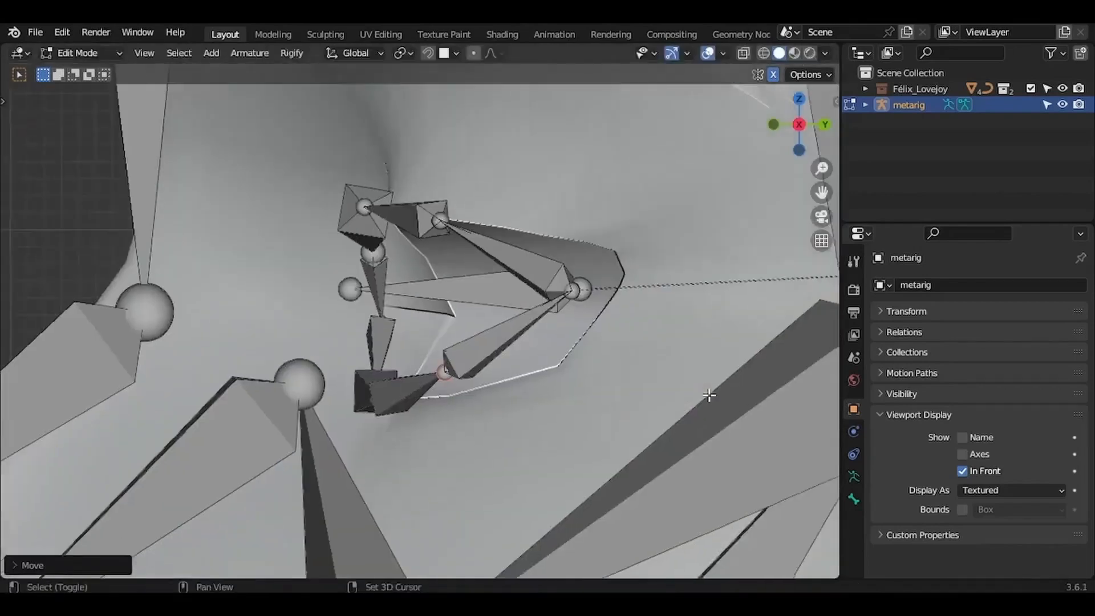
scroll(440, 291, up, 1)
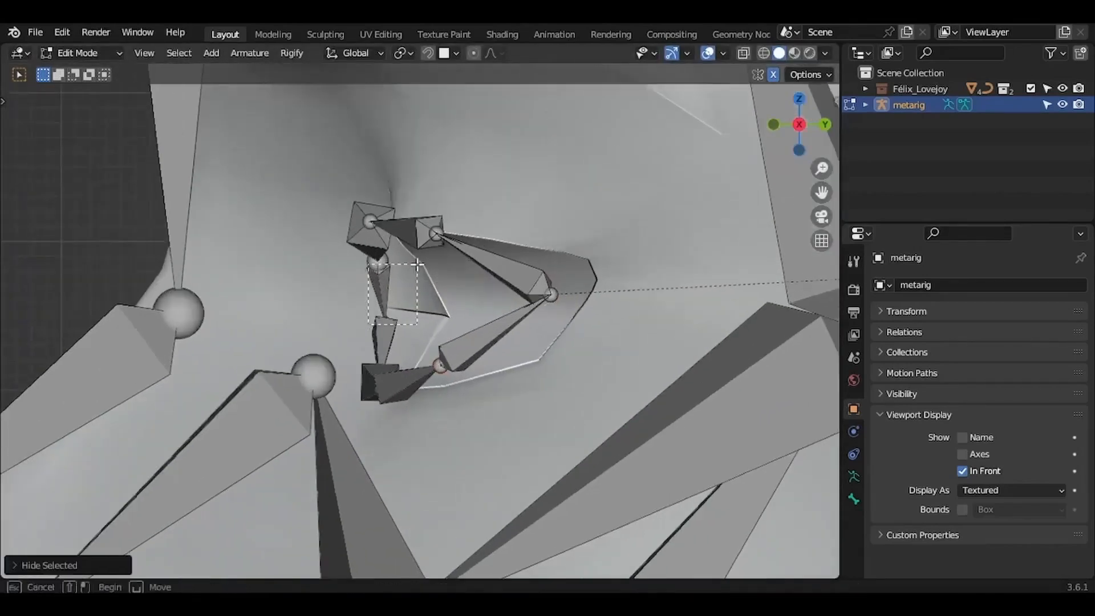
key(g)
click(487, 263)
key(KP_1)
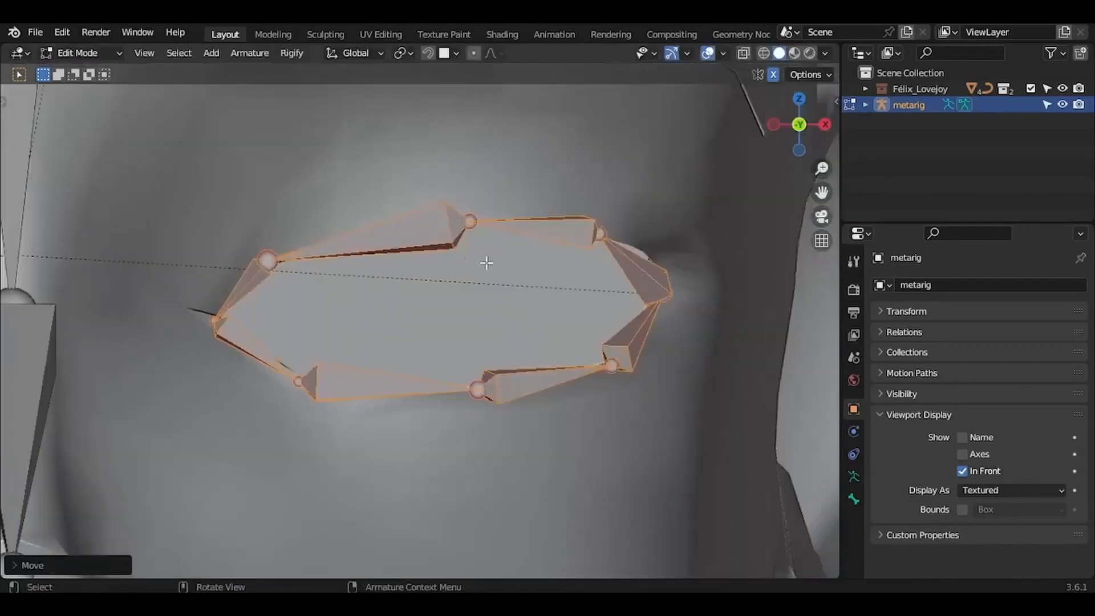
- Shift the upper eyelid's joints along the global Y axis to follow the lid's curvature
click(339, 234)
key(KP_6)
middle_drag(339, 234, 341, 236)
key(g)
key(y)
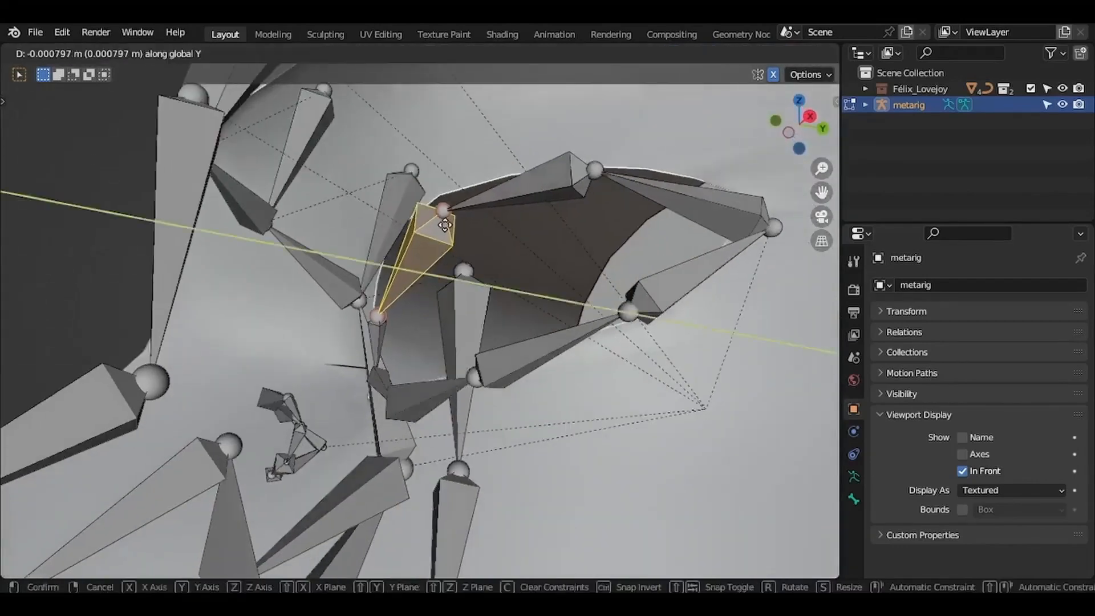
click(442, 198)
click(442, 195)
key(g)
key(y)
click(438, 195)
middle_drag(437, 195, 434, 195)
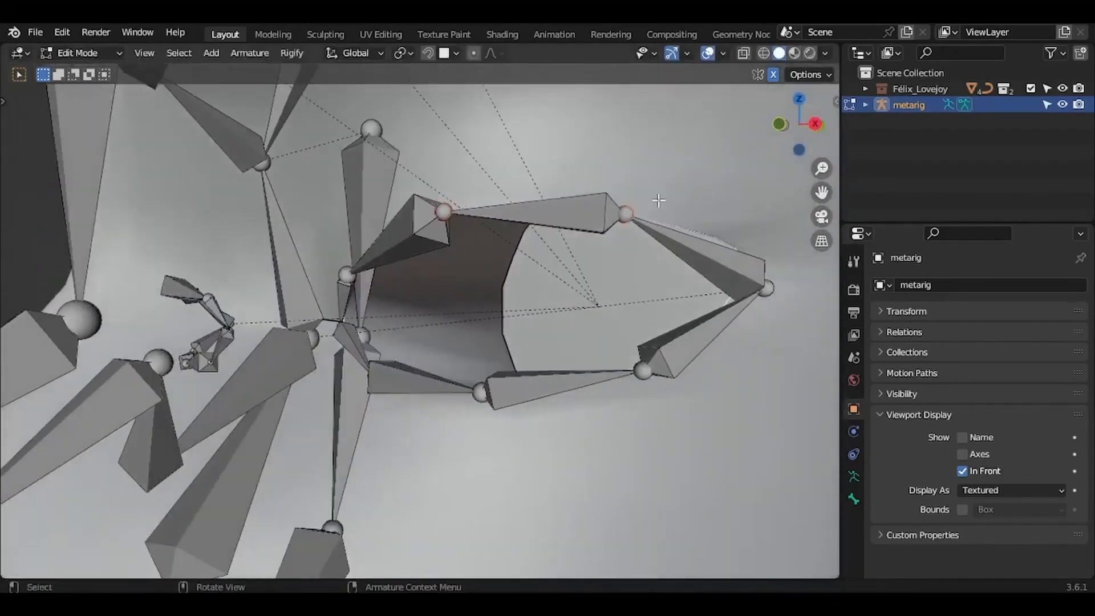
- Adjust the outer eye corner, lower eyelid and inner corner joints onto the lid edge from oblique views
drag(742, 263, 736, 242)
middle_drag(735, 243, 682, 411)
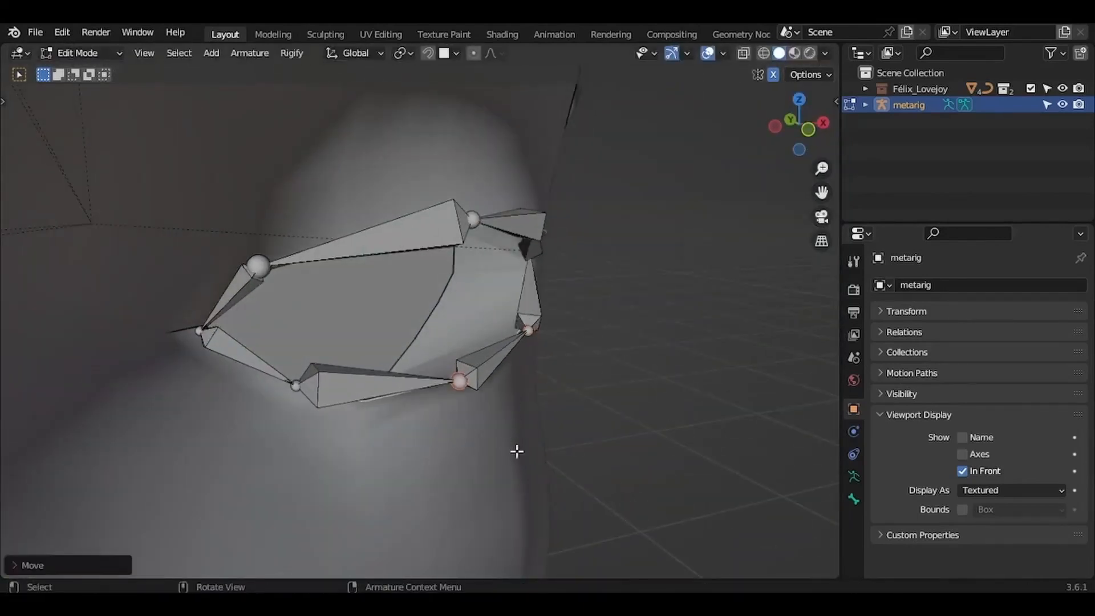
middle_drag(341, 436, 361, 423)
key(g)
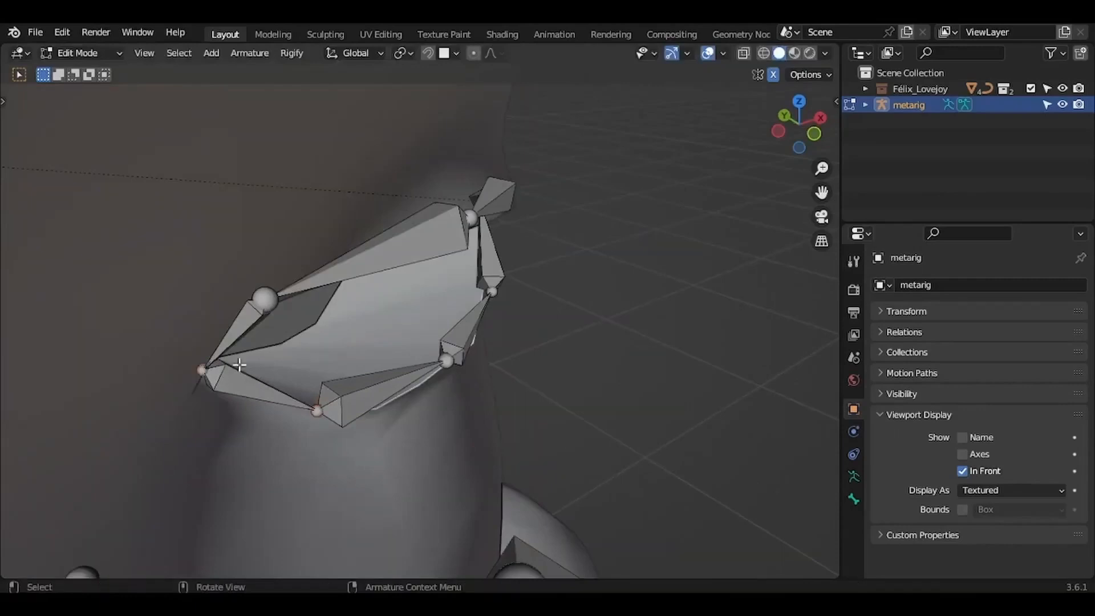
key(g)
click(237, 362)
middle_drag(237, 363, 235, 360)
- Refine the upper eyelid's inner joint so it sits on the lid edge
key(KP_1)
click(266, 268)
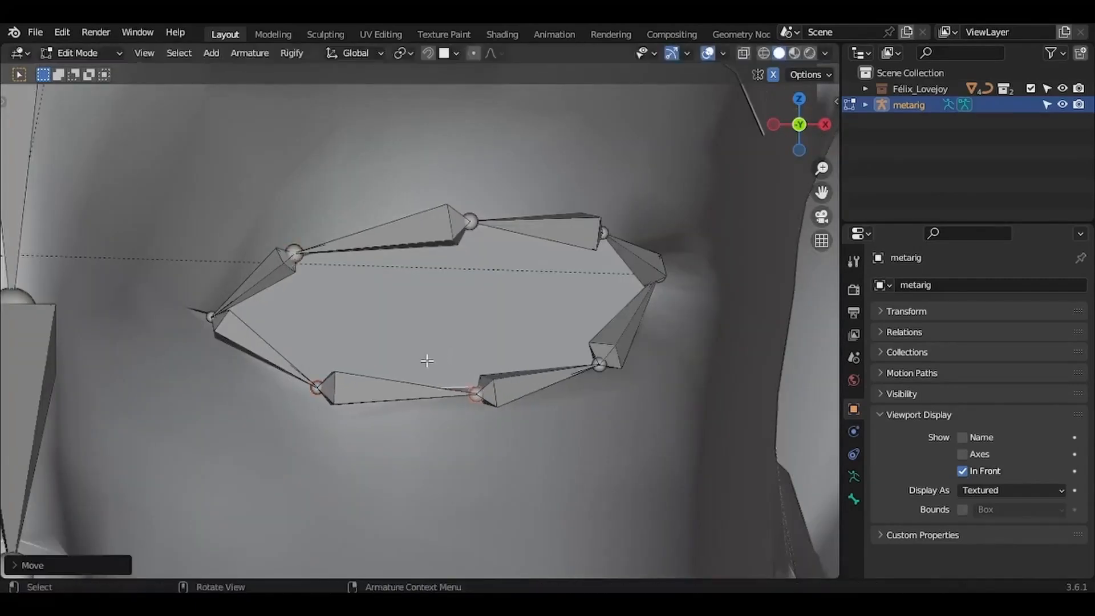
click(323, 232)
middle_drag(323, 231, 469, 272)
key(g)
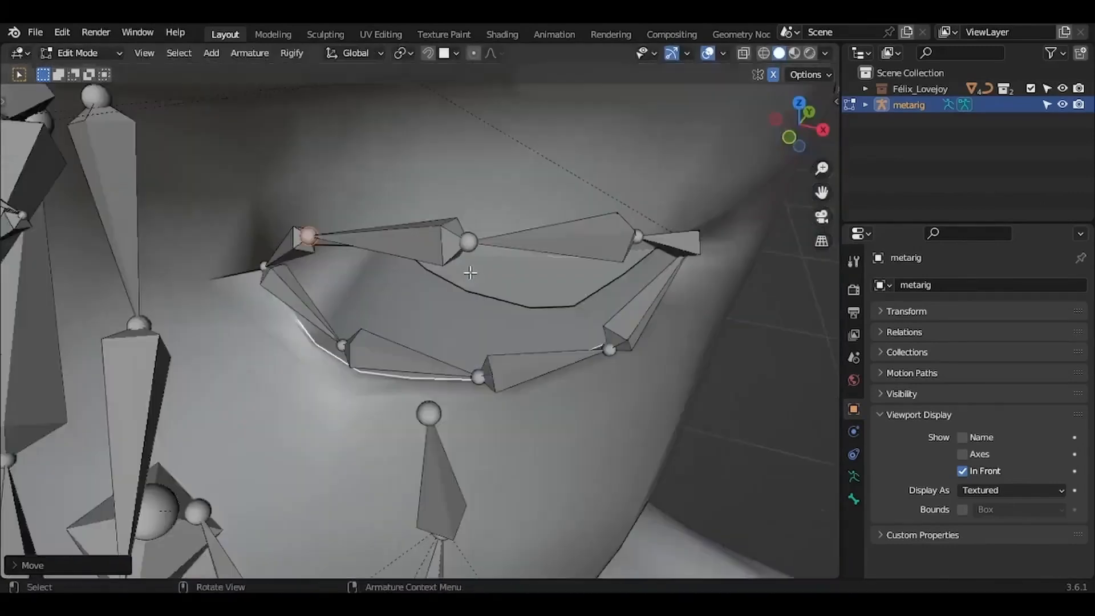
- Refine the lower eyelid's inner and middle joints against the lower lid edge from oblique views
drag(318, 323, 375, 371)
middle_drag(369, 381, 496, 369)
drag(496, 369, 475, 411)
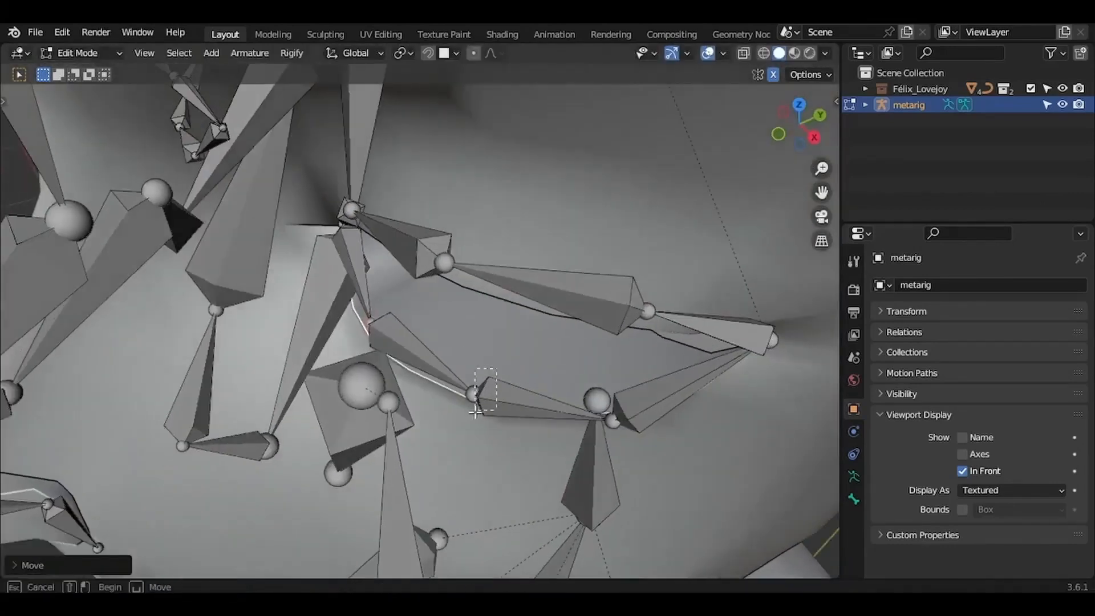
middle_drag(506, 434, 484, 411)
drag(808, 352, 753, 305)
key(g)
right_click(734, 313)
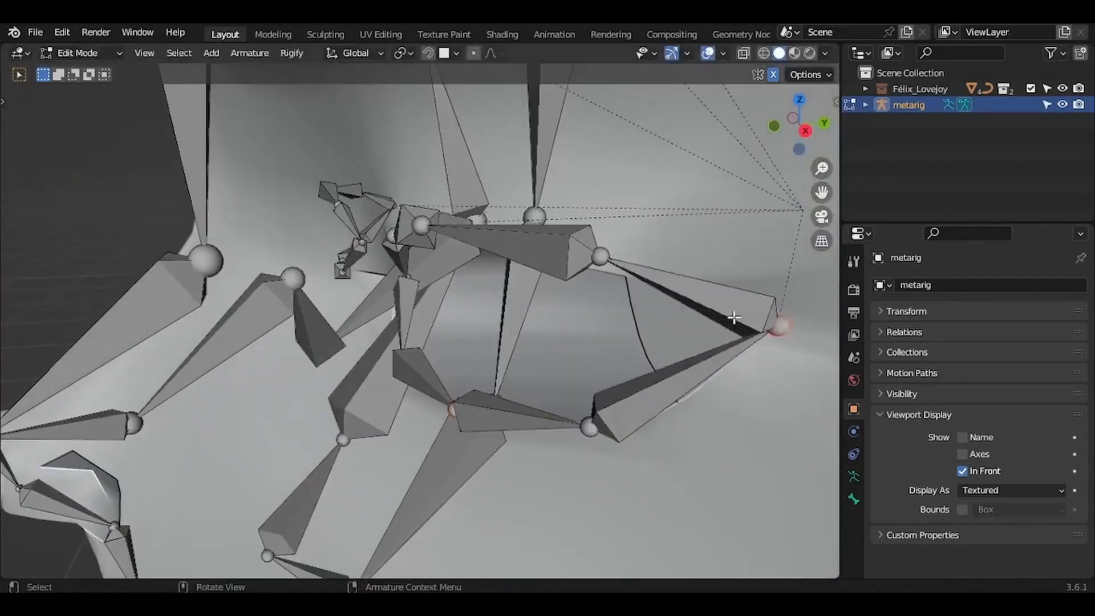
- Refine two more eyelid joints against the lid edge, working from a side view
key(KP_3)
drag(481, 213, 512, 237)
middle_drag(512, 237, 419, 199)
key(g)
click(542, 211)
drag(419, 200, 481, 243)
middle_drag(481, 244, 531, 113)
key(g)
click(586, 262)
ctrl+middle_drag(531, 113, 532, 112)
key(KP_1)
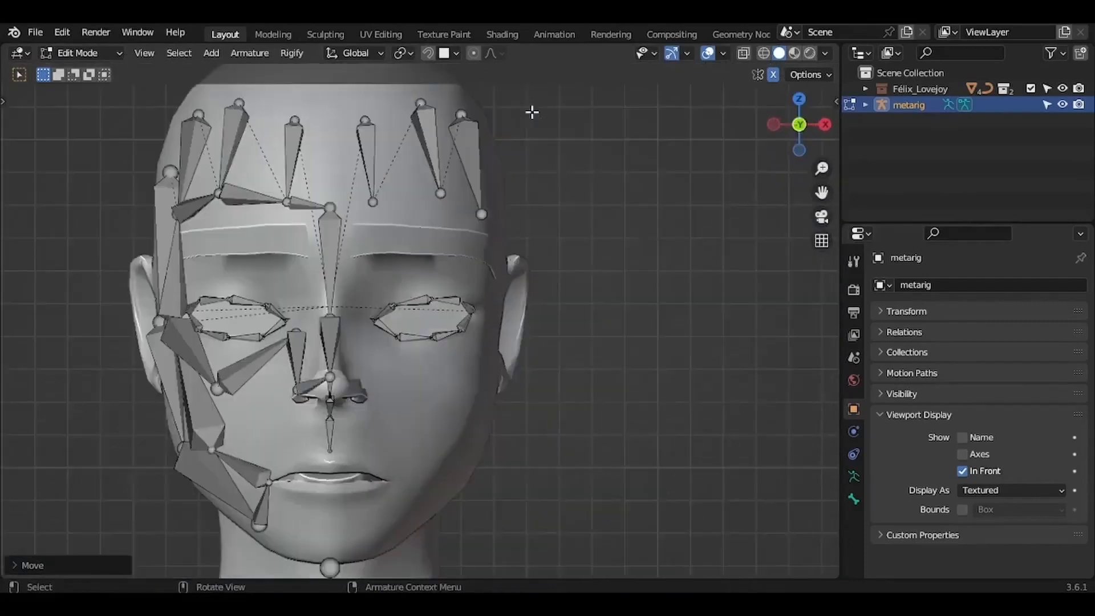
- Apply the Mirror modifier and the object transform on the Félix_Eyes object
scroll(531, 112, down, 5)
scroll(531, 112, down, 3)
scroll(530, 110, up, 3)
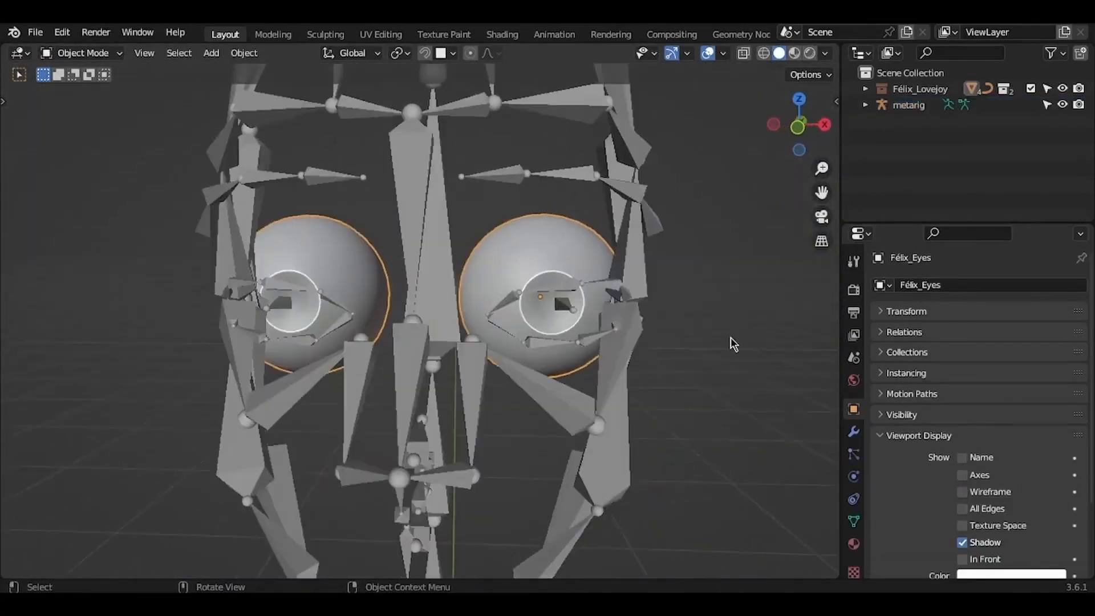
click(853, 432)
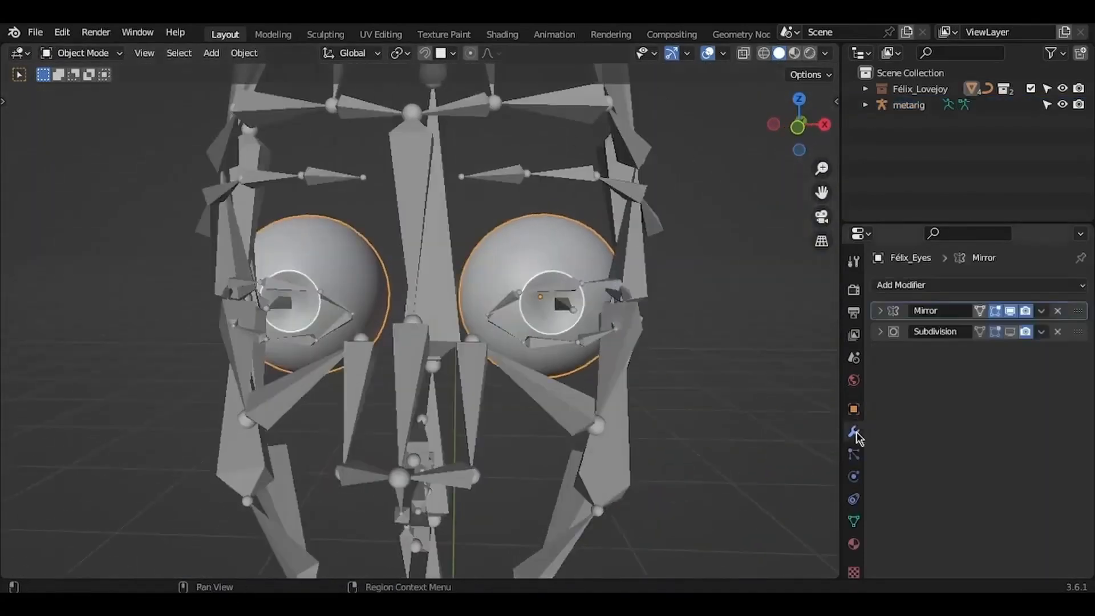
click(940, 316)
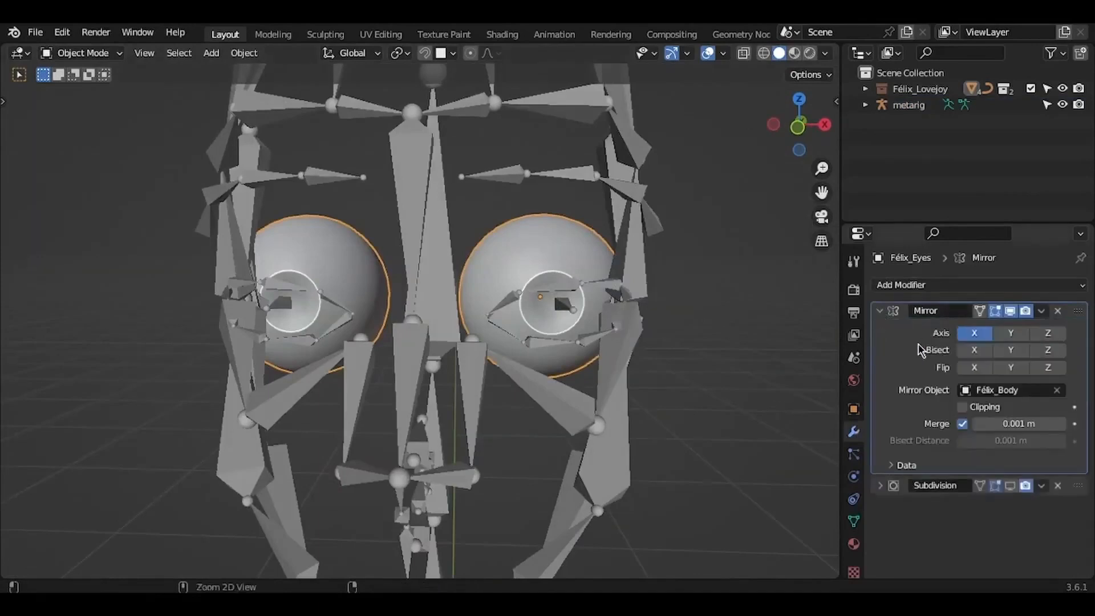
key(ctrl+a)
key(ctrl+a)
click(385, 288)
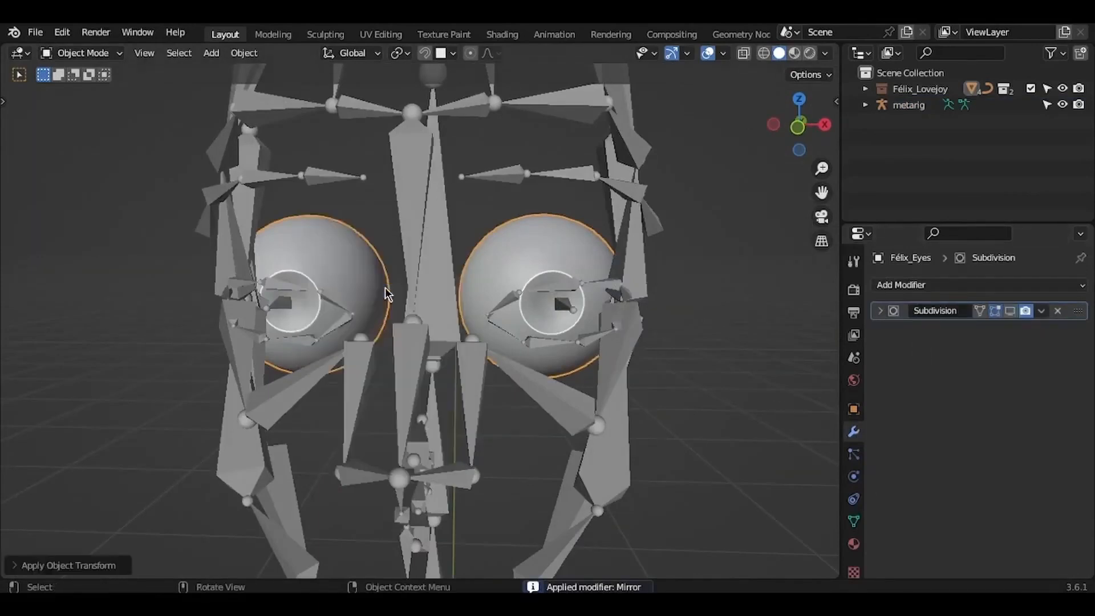
- Separate the linked geometry of the character's left eyeball into its own object
key(Tab)
click(507, 241)
key(ctrl+l)
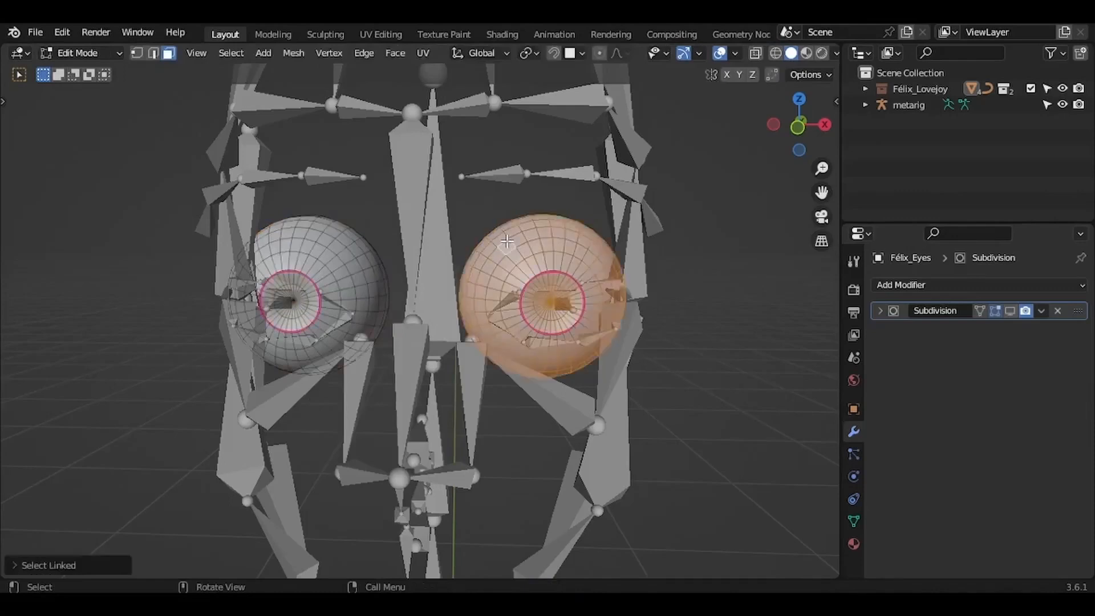
key(n)
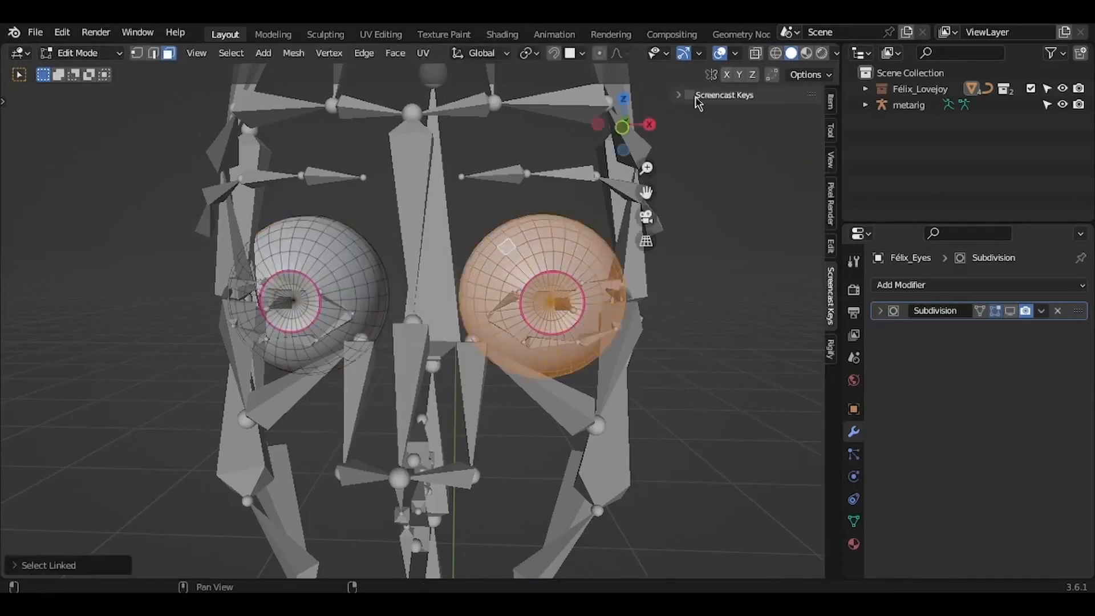
key(n)
key(p)
click(525, 274)
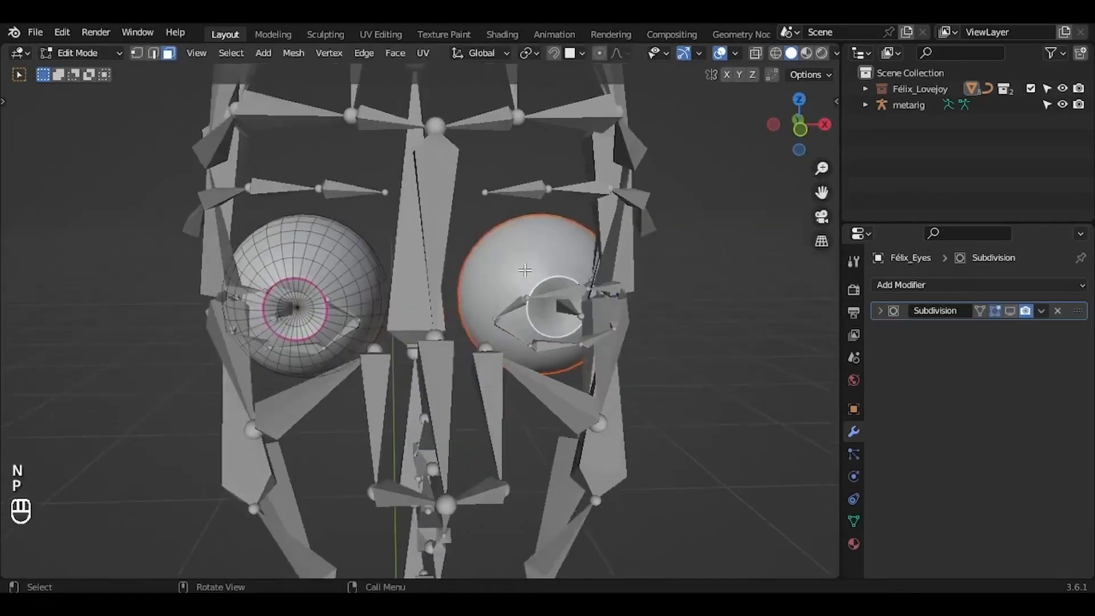
key(Tab)
- Set the origin of each separated eyeball to its own geometry
click(522, 269)
right_click(527, 236)
mouse_move(468, 313)
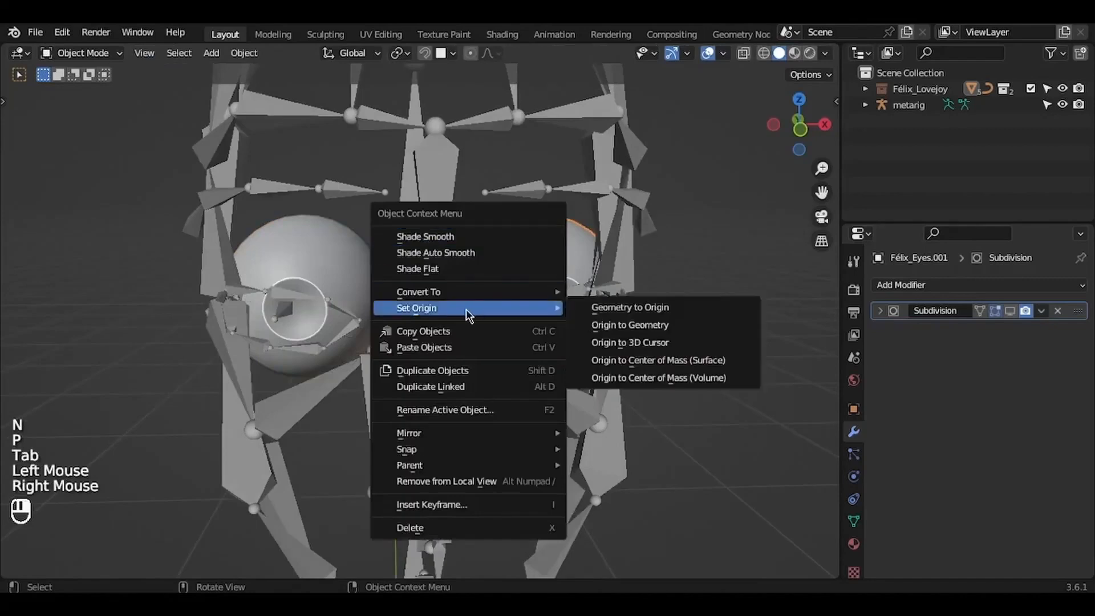
click(617, 326)
right_click(315, 234)
mouse_move(315, 235)
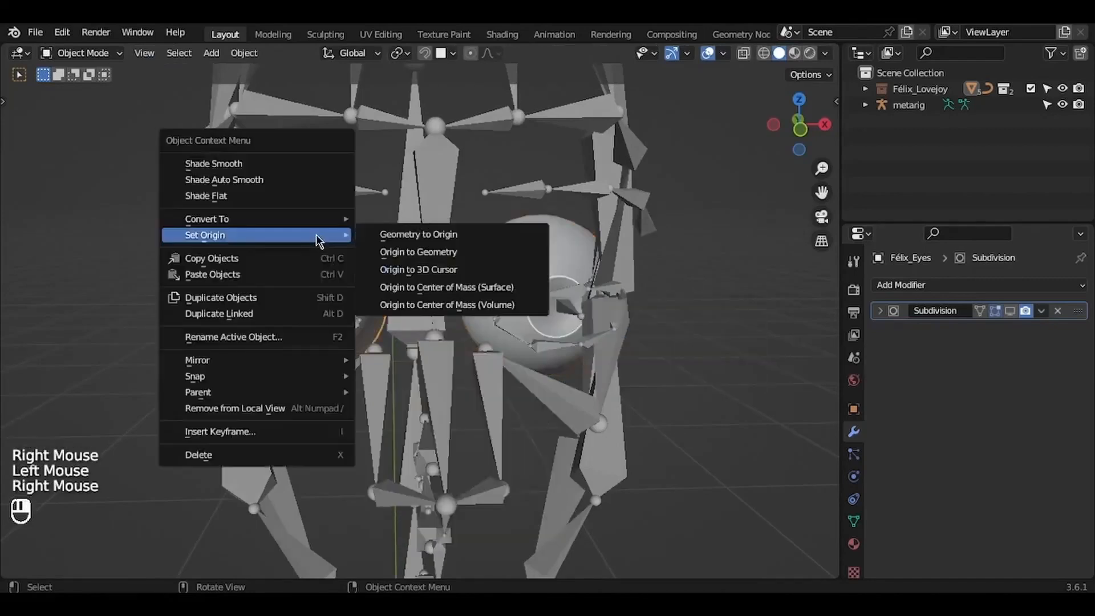
click(399, 251)
- Snap the 3D cursor to the origin of the character's left eyeball
click(522, 245)
key(shift+s)
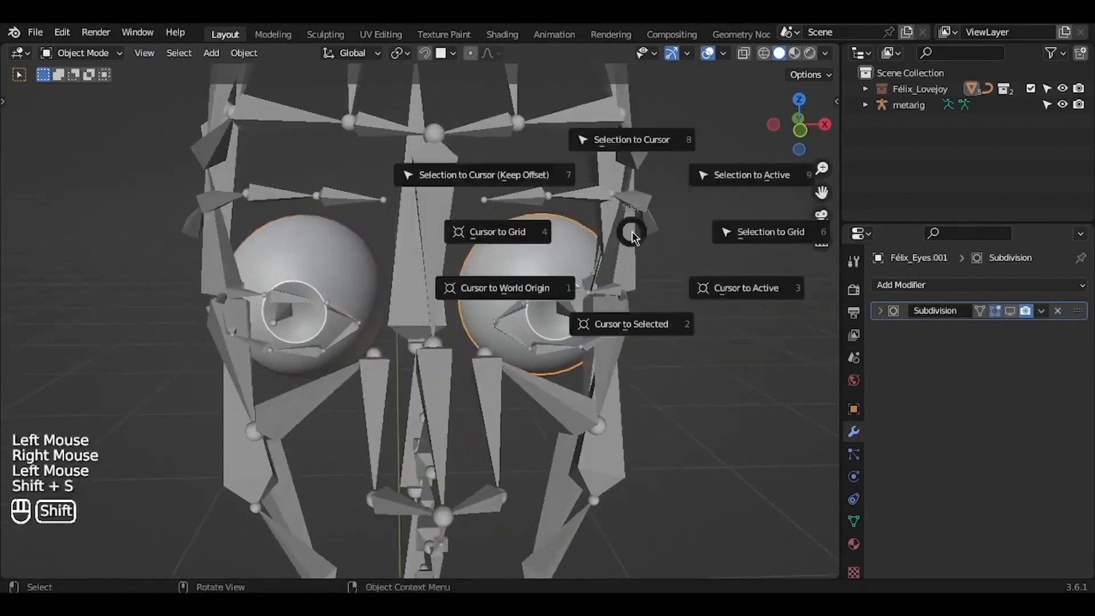
middle_drag(652, 318, 652, 318)
click(652, 318)
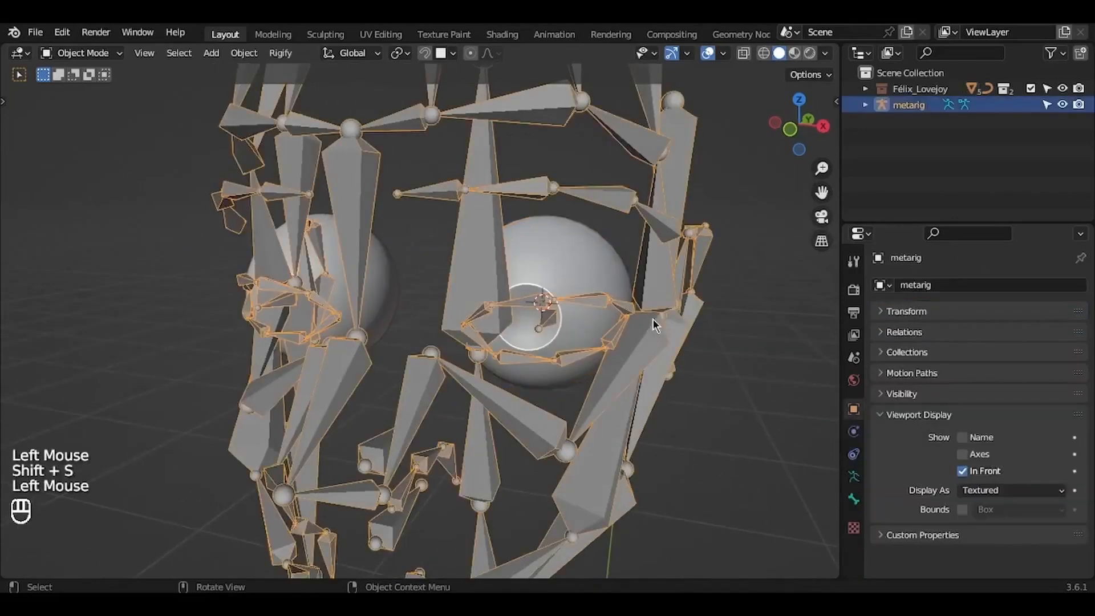
- Snap the metarig's left eye bone to the 3D cursor at the eyeball's centre
key(Tab)
key(3)
click(545, 322)
key(KP_Decimal)
ctrl+middle_drag(546, 321, 544, 348)
key(g)
right_click(464, 299)
ctrl+middle_drag(459, 299, 454, 320)
key(shift+s)
click(543, 225)
key(Tab)
- Snap the 3D cursor to the right eyeball's origin and the right eye bone to the cursor
scroll(537, 222, down, 4)
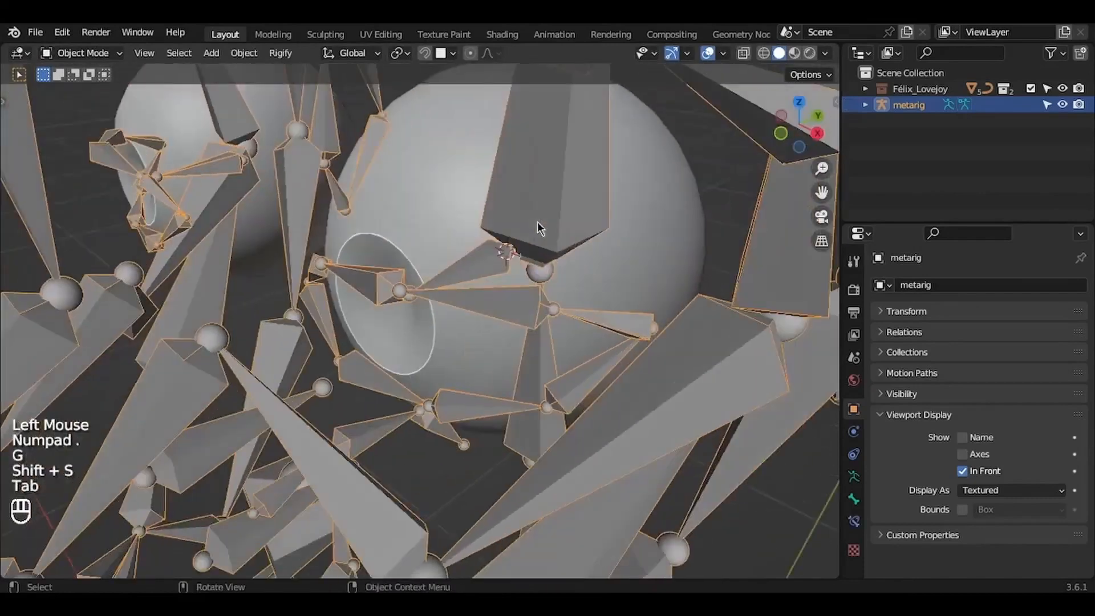
scroll(537, 222, down, 2)
shift+middle_drag(537, 221, 537, 222)
click(179, 167)
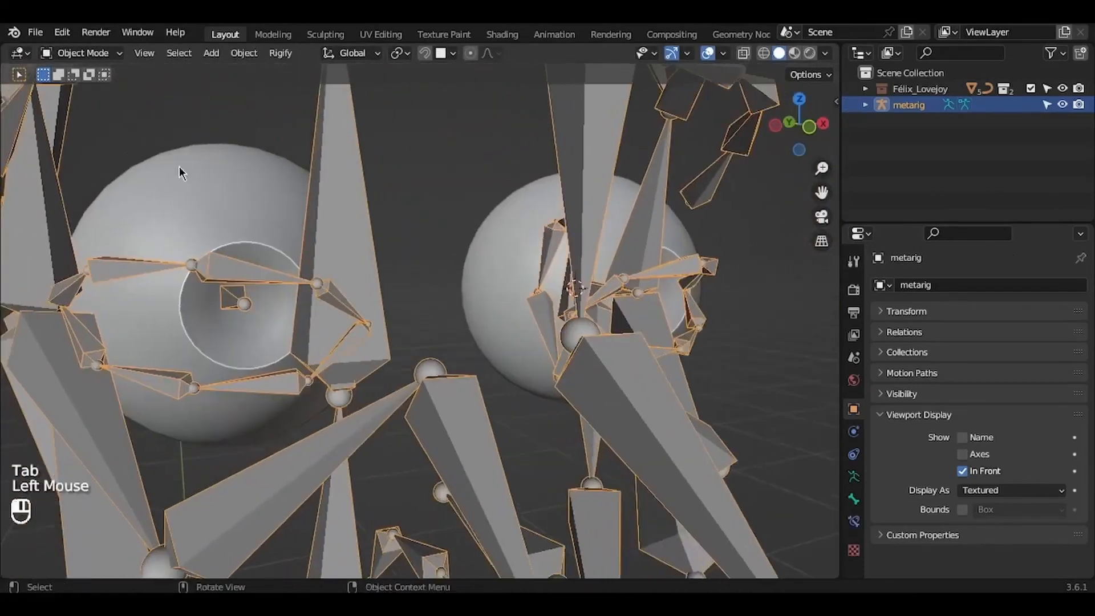
key(shift+s)
click(291, 286)
key(Tab)
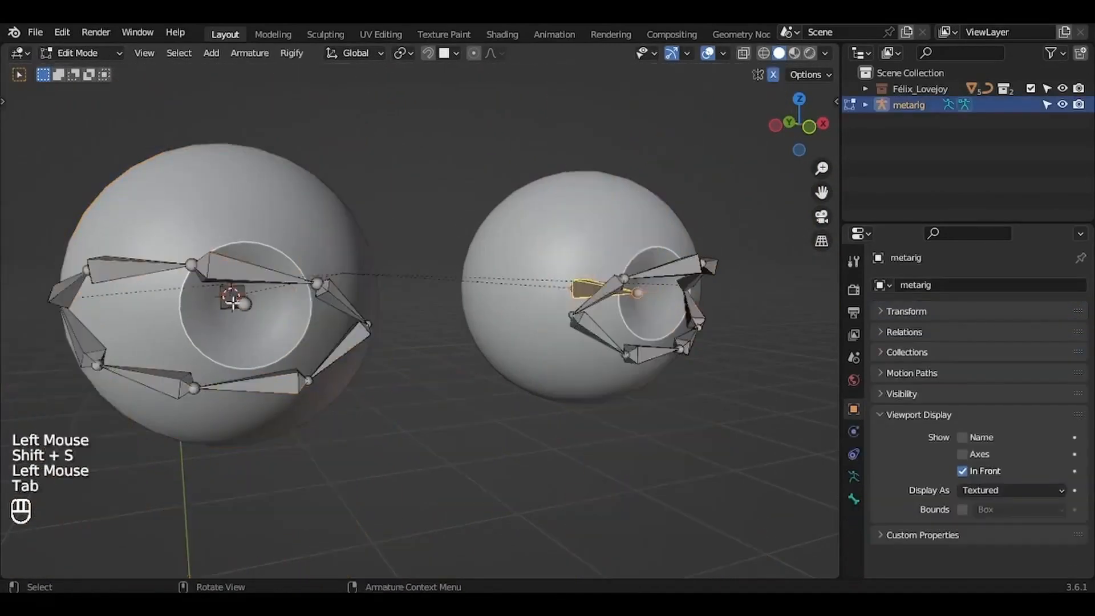
key(shift+s)
click(262, 229)
middle_drag(287, 285, 287, 285)
- Return the metarig to Object Mode and save the file
key(Tab)
key(a)
key(a)
key(ctrl+s)
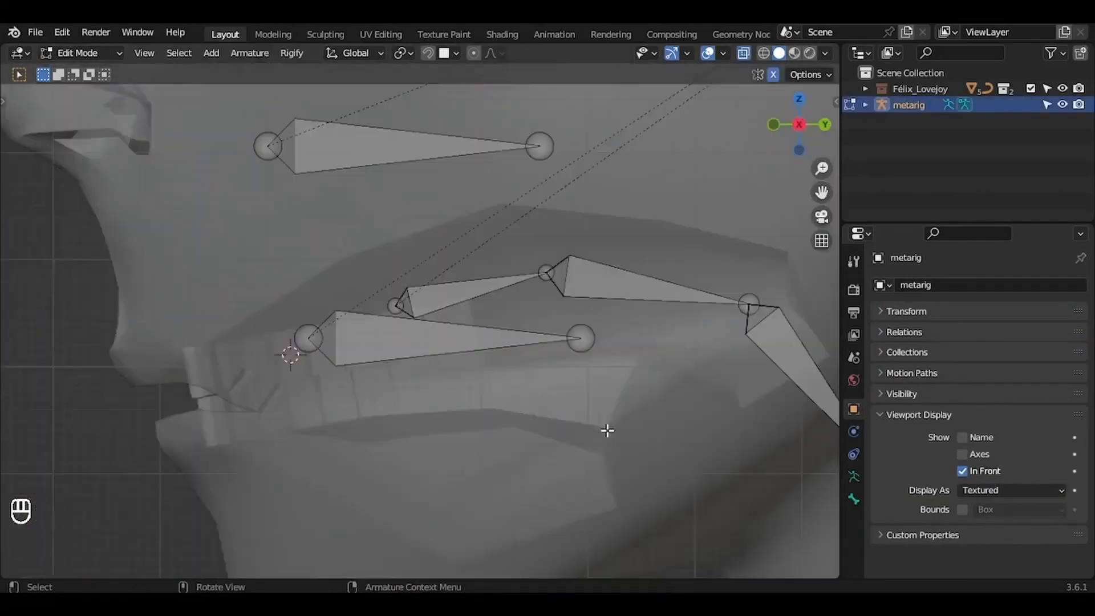
- Rotate, move and scale down the lower teeth bone to fit along the lower teeth
click(404, 373)
key(r)
key(g)
click(530, 430)
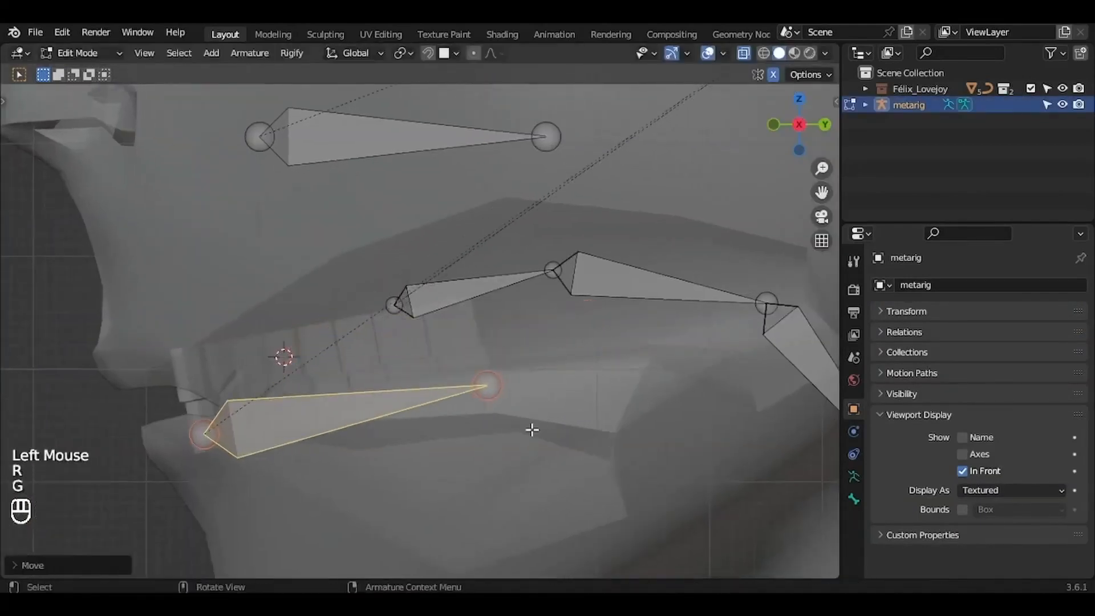
key(s)
click(629, 390)
- Scale down the upper and lower teeth bones together and reposition them near the teeth
shift+click(400, 137)
key(s)
key(g)
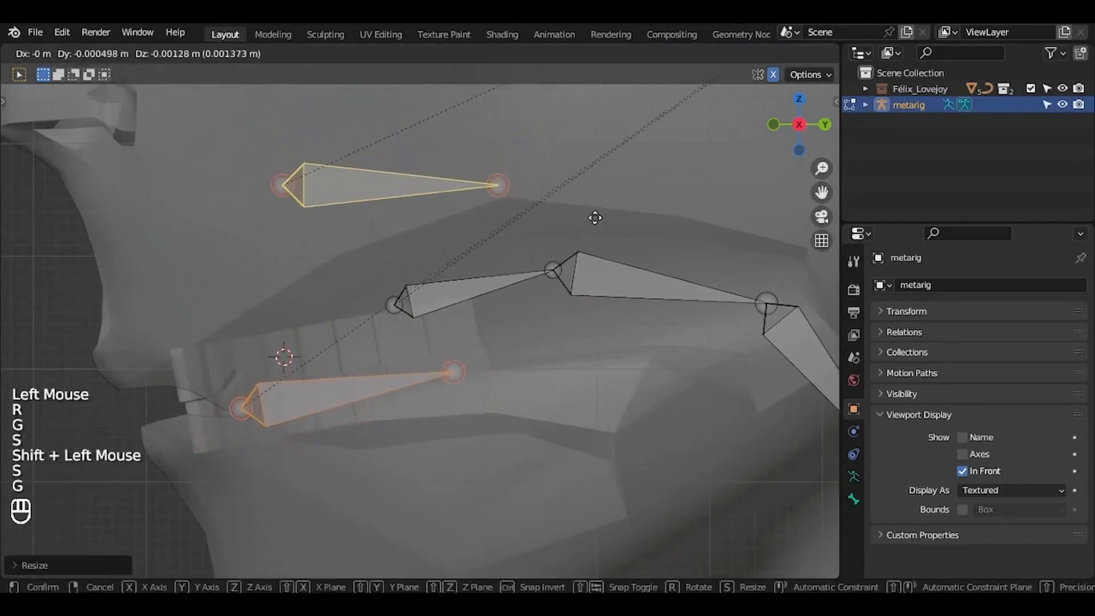
key(g)
click(366, 225)
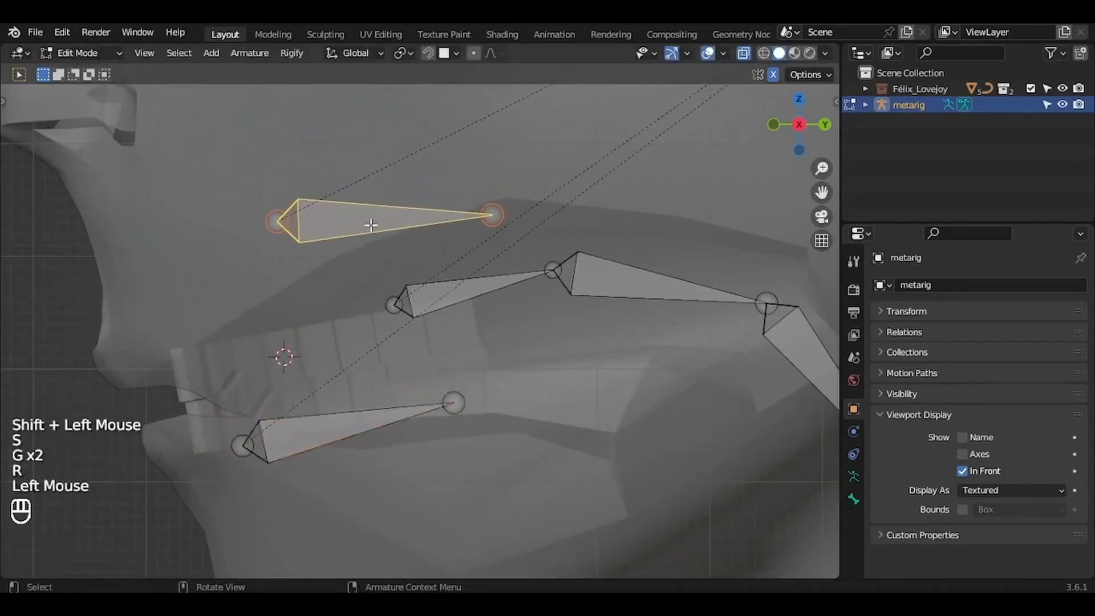
- Move and rotate the upper teeth bone so it lies along the upper teeth
key(g)
key(r)
click(515, 255)
key(g)
key(r)
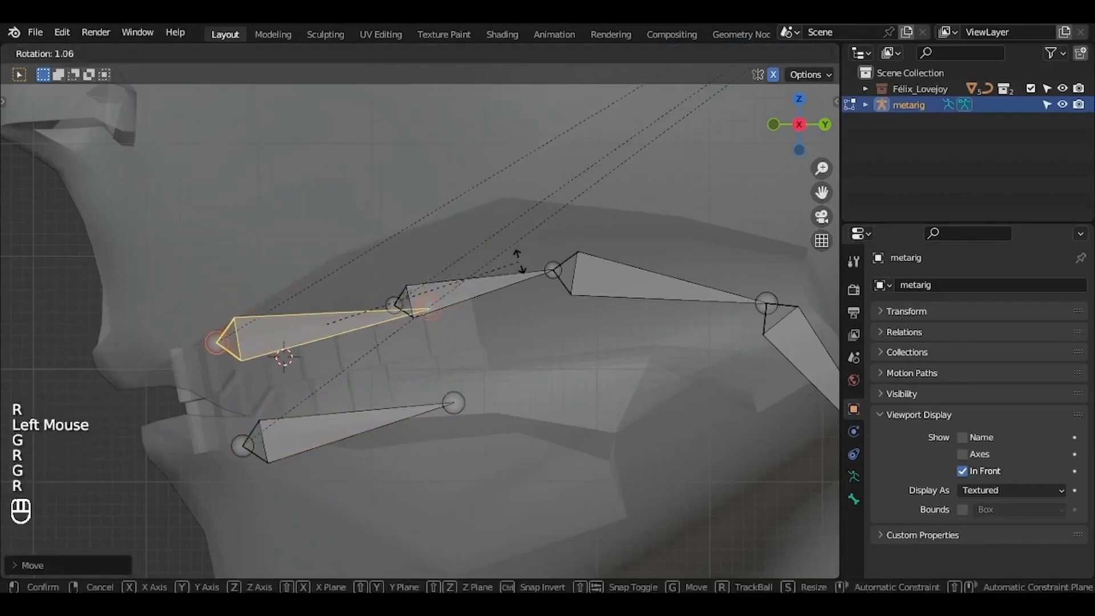
key(g)
click(518, 259)
- Adjust the lower teeth bone's position and hide both teeth bones
click(337, 427)
key(g)
click(334, 425)
shift+click(257, 319)
key(h)
- Select the linked tongue bone chain and move, scale down and rotate it into the mouth
shift+middle_drag(257, 318, 262, 338)
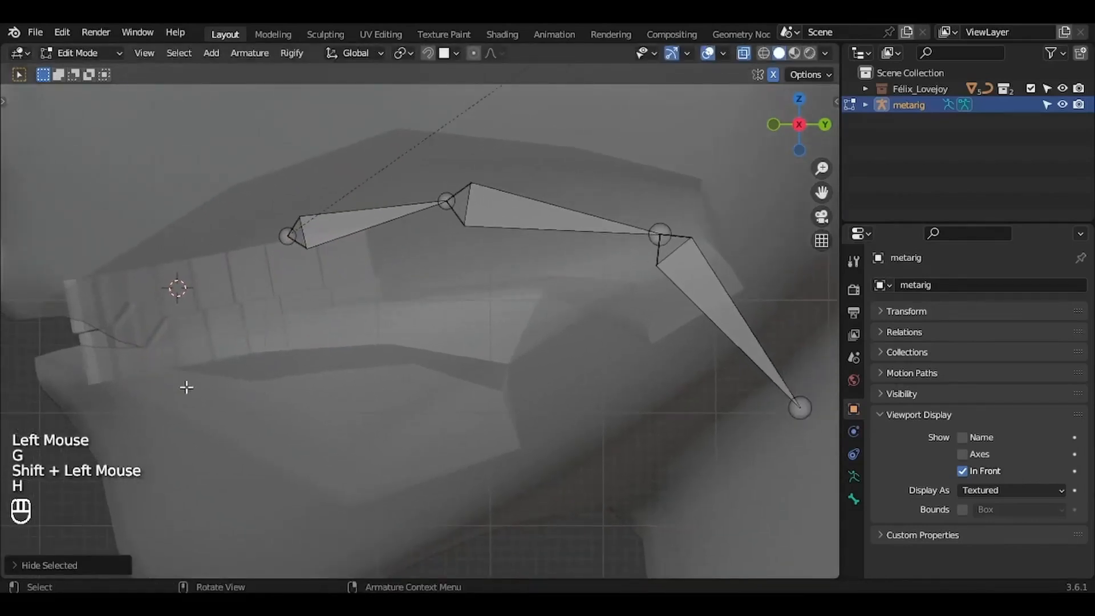
key(l)
key(g)
key(s)
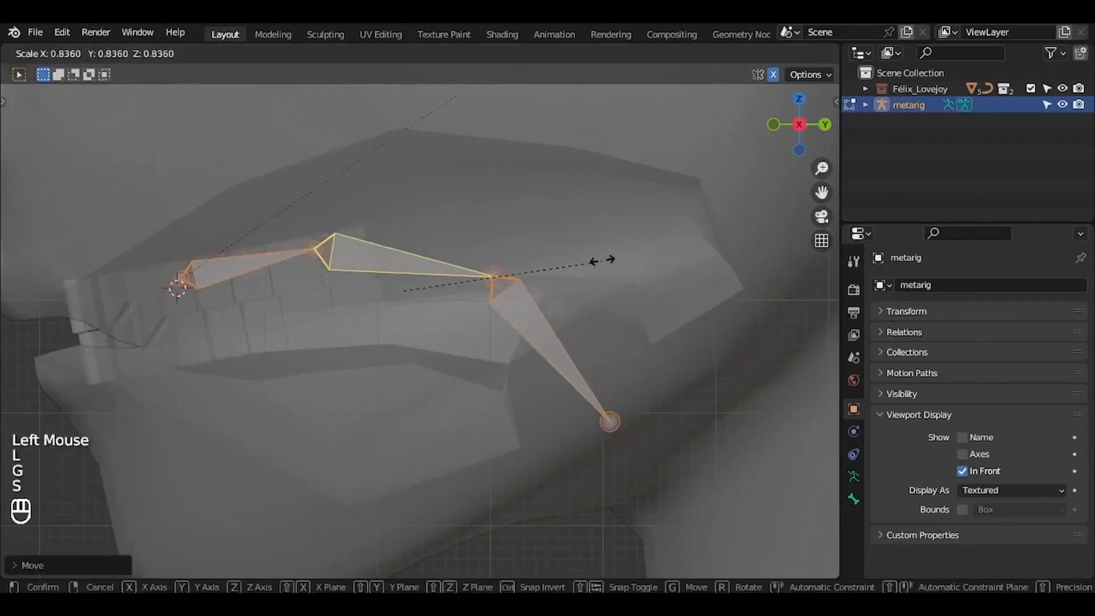
key(r)
click(479, 252)
key(g)
click(429, 275)
- Scale down and rotate the whole tongue bone chain, and lower it to the tongue mesh behind the lower teeth
key(r)
key(s)
key(a)
key(s)
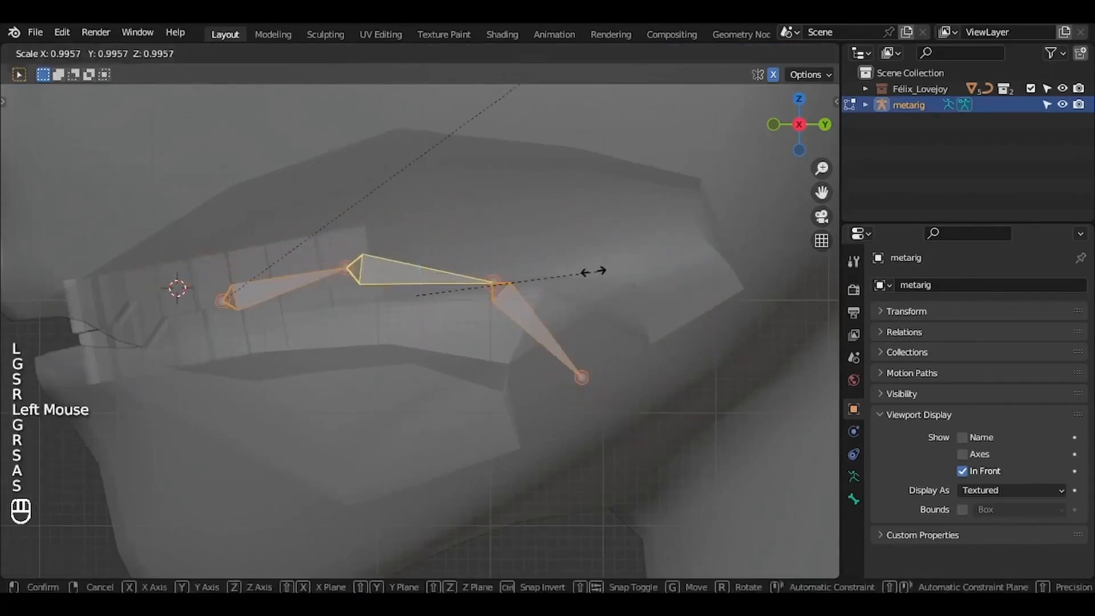
key(r)
key(g)
key(r)
key(g)
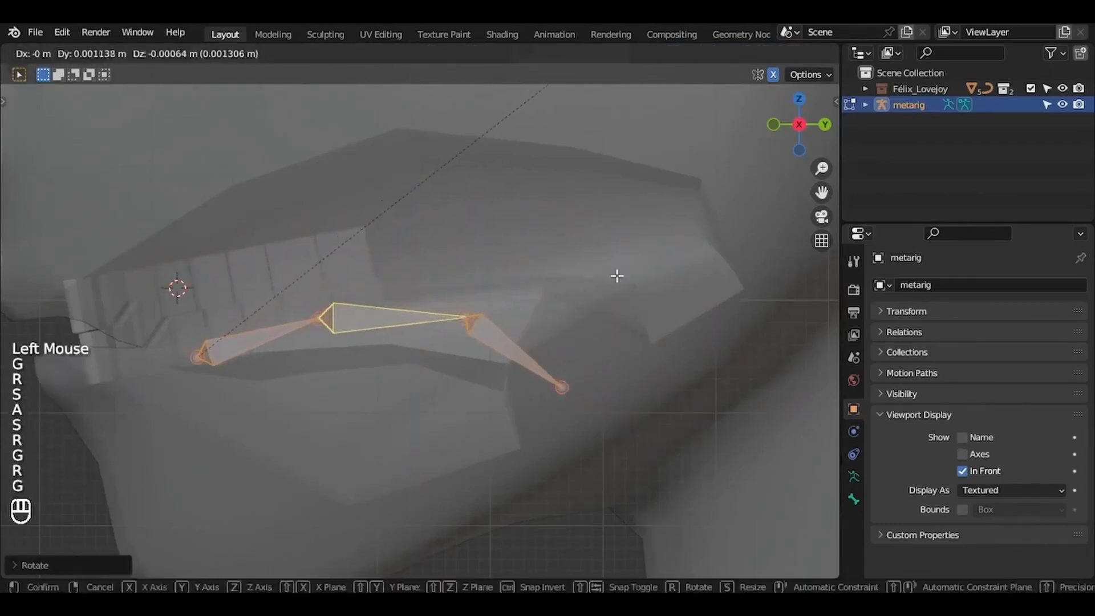
- Refine the tongue chain's size, position and angle so it spans the length of the tongue mesh
key(g)
key(r)
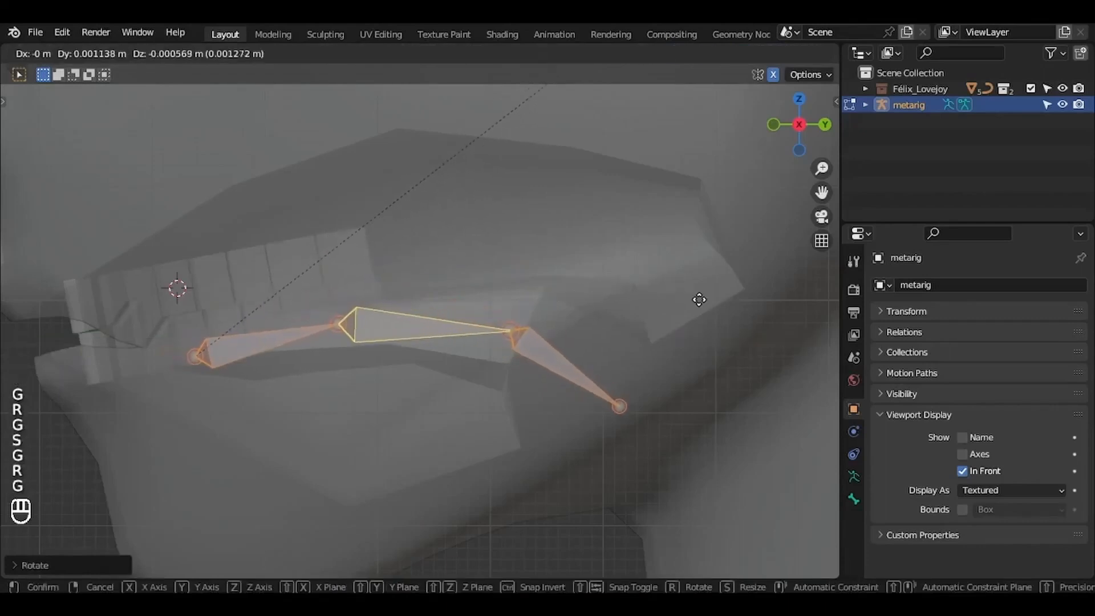
key(s)
key(g)
key(r)
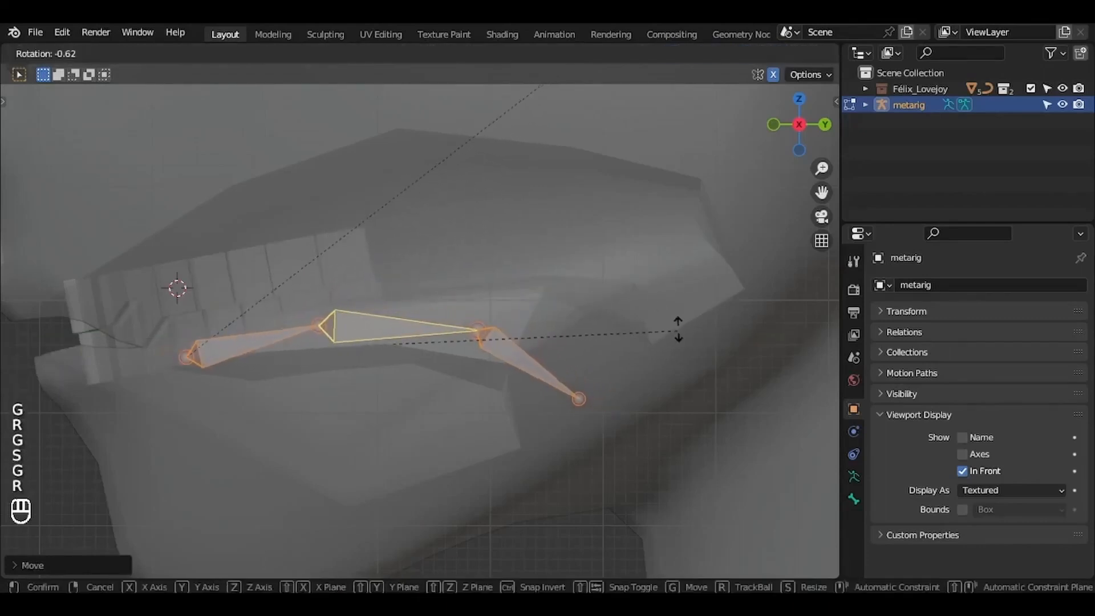
- Move and rotate individual tongue bones and joints so the chain follows the curve of the tongue mesh
click(547, 349)
key(g)
key(r)
key(g)
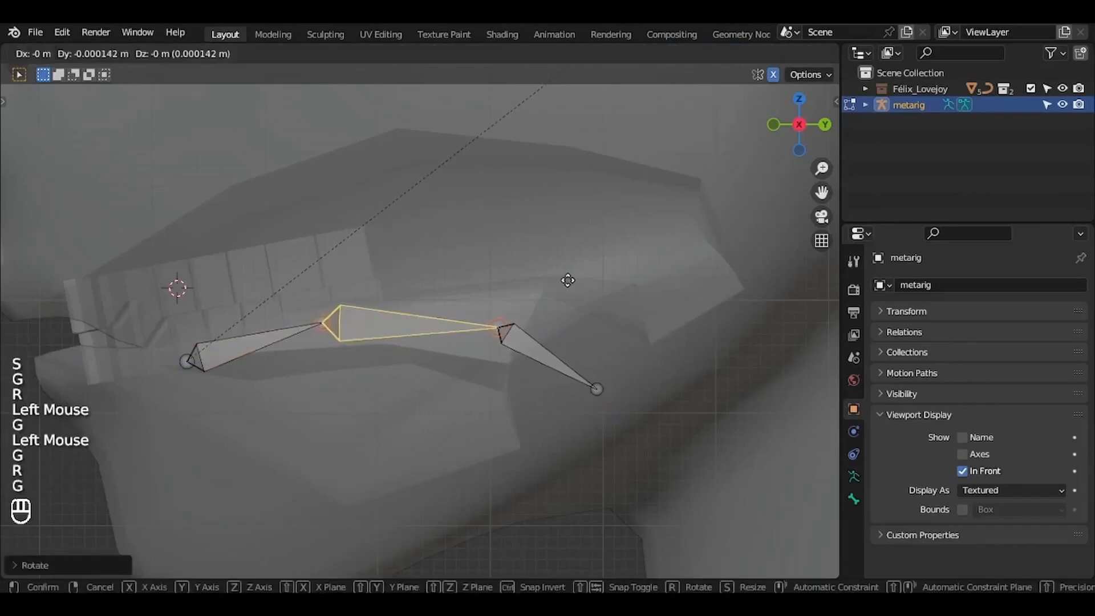
click(570, 273)
key(r)
key(g)
click(175, 358)
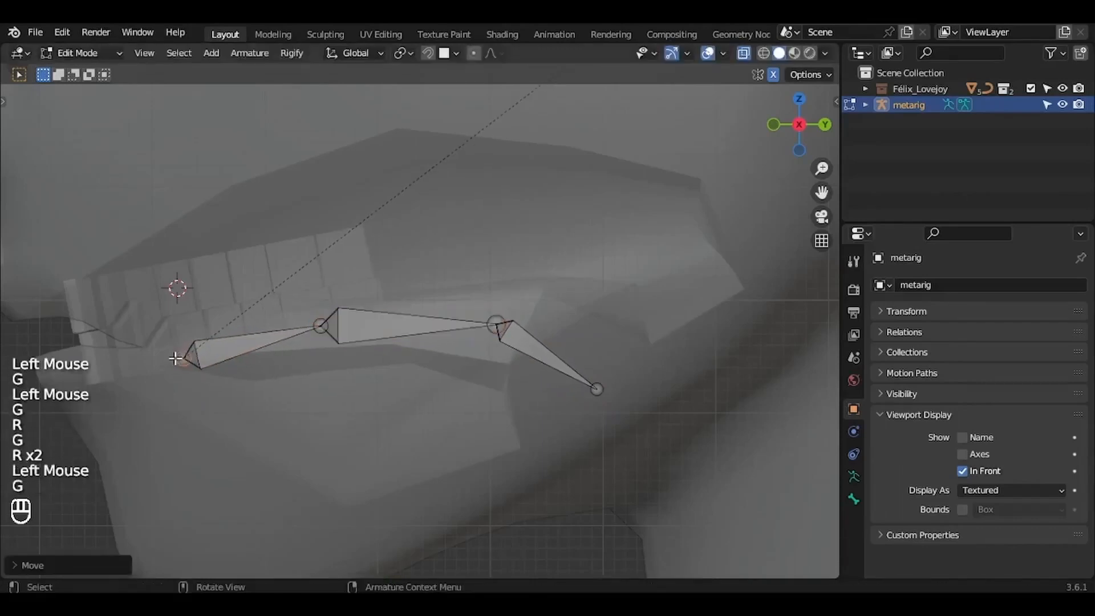
middle_drag(534, 379, 540, 378)
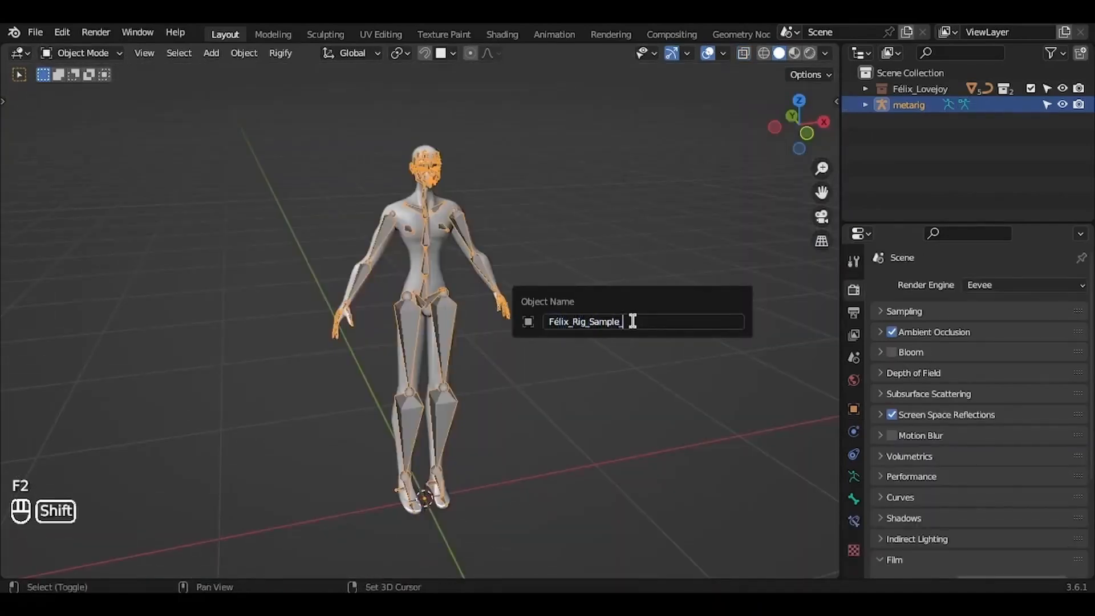
- Rename the meta-rig object as Félix_Rig_Sample_01
text(1)
key(Return)
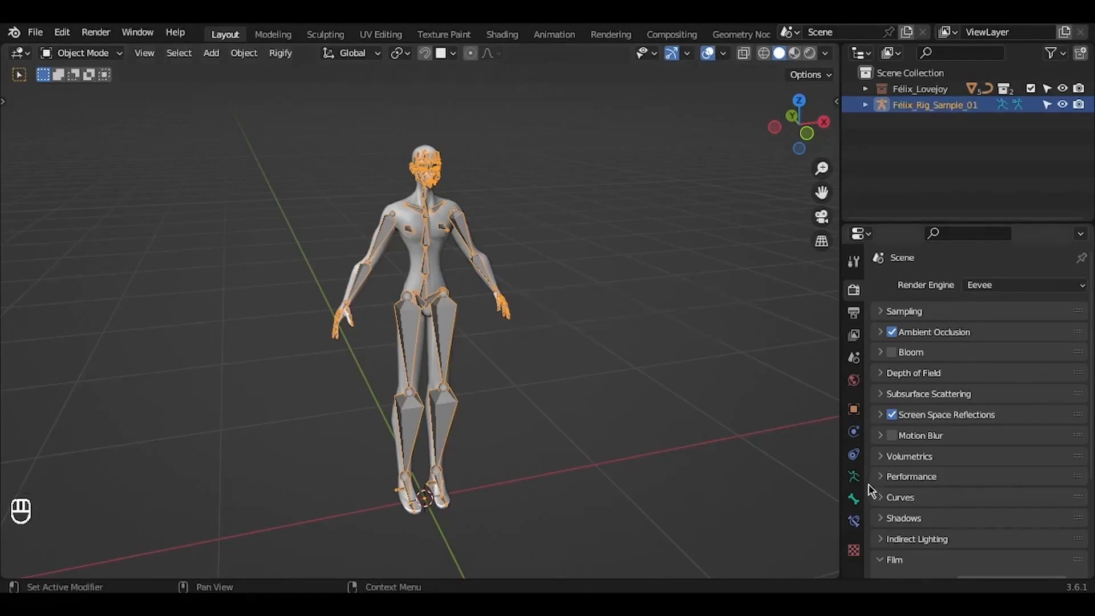
- Save the file and generate the Rigify control rig from the Félix_Rig_Sample_01 meta-rig
click(854, 476)
scroll(972, 467, down, 10)
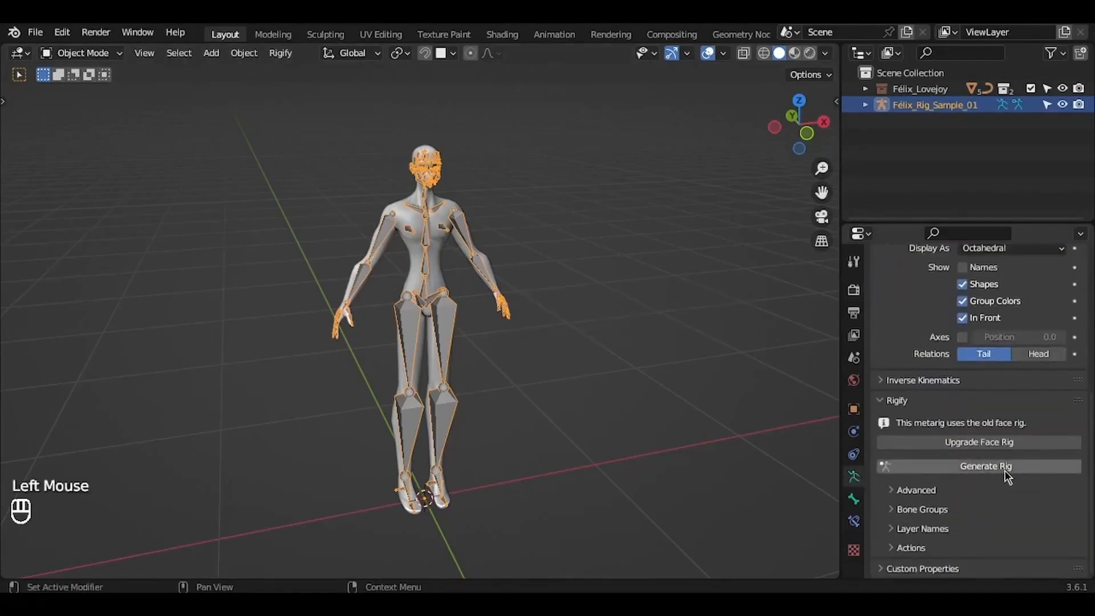
key(ctrl+s)
click(1002, 468)
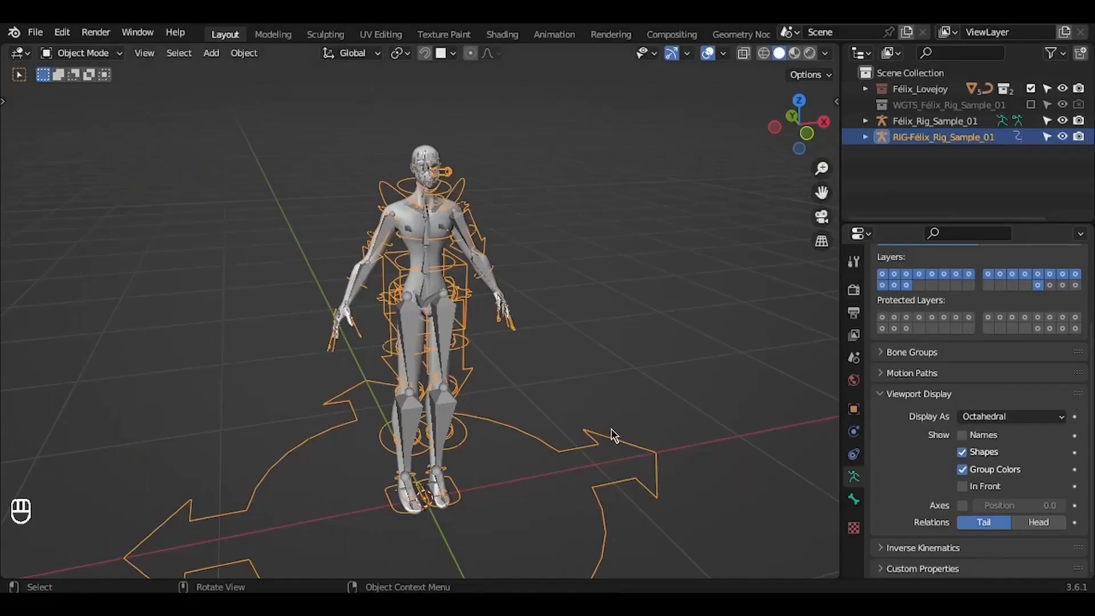
- Isolate the generated control rig in local view and rename it Félix_Rig
key(KP_Divide)
key(KP_Divide)
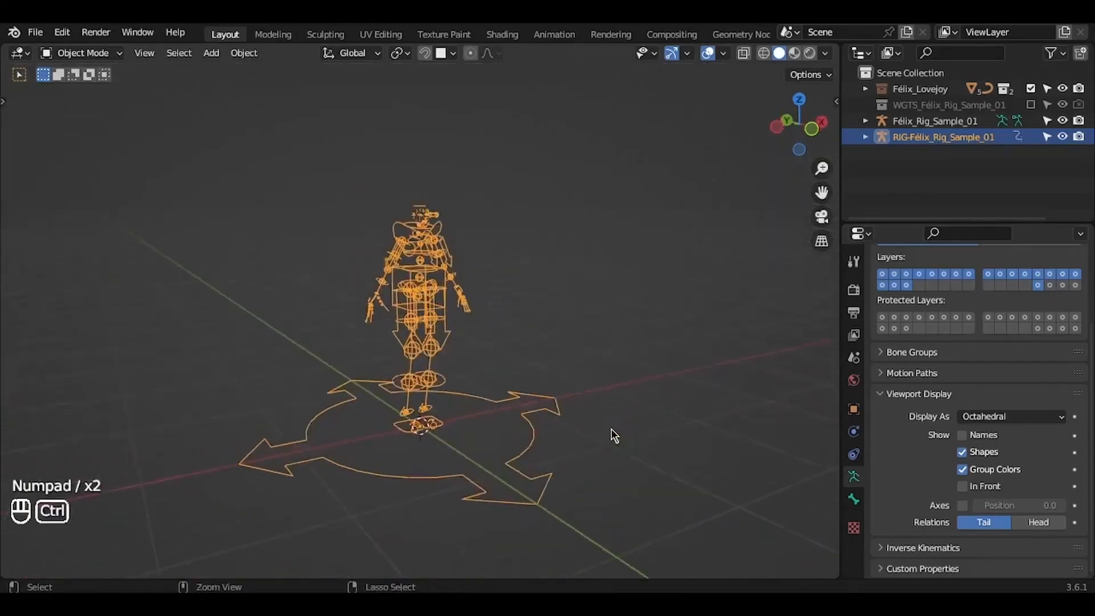
key(F2)
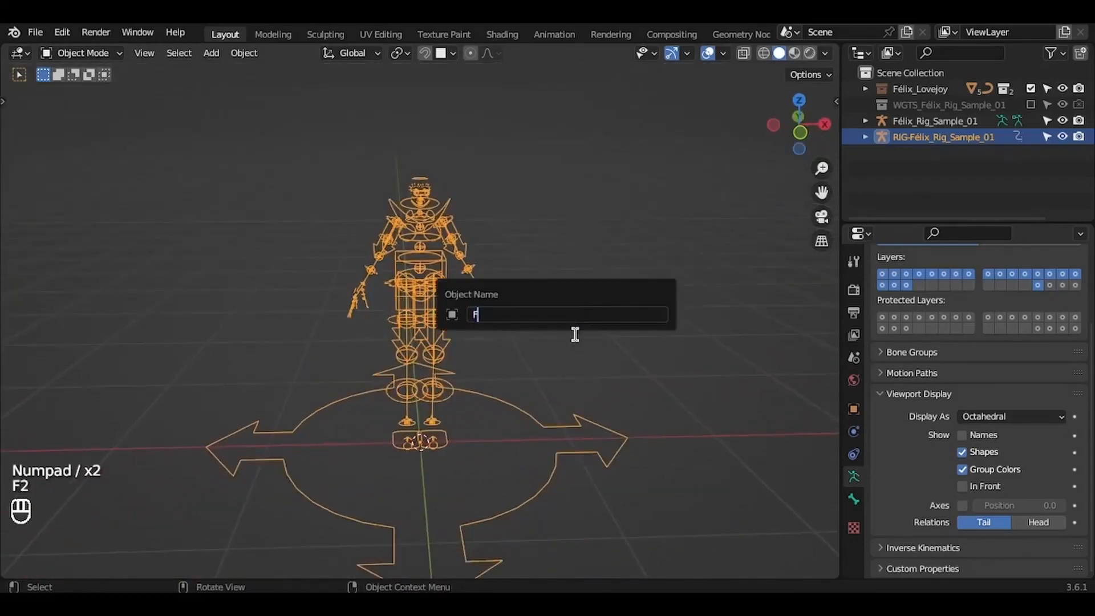
key(Return)
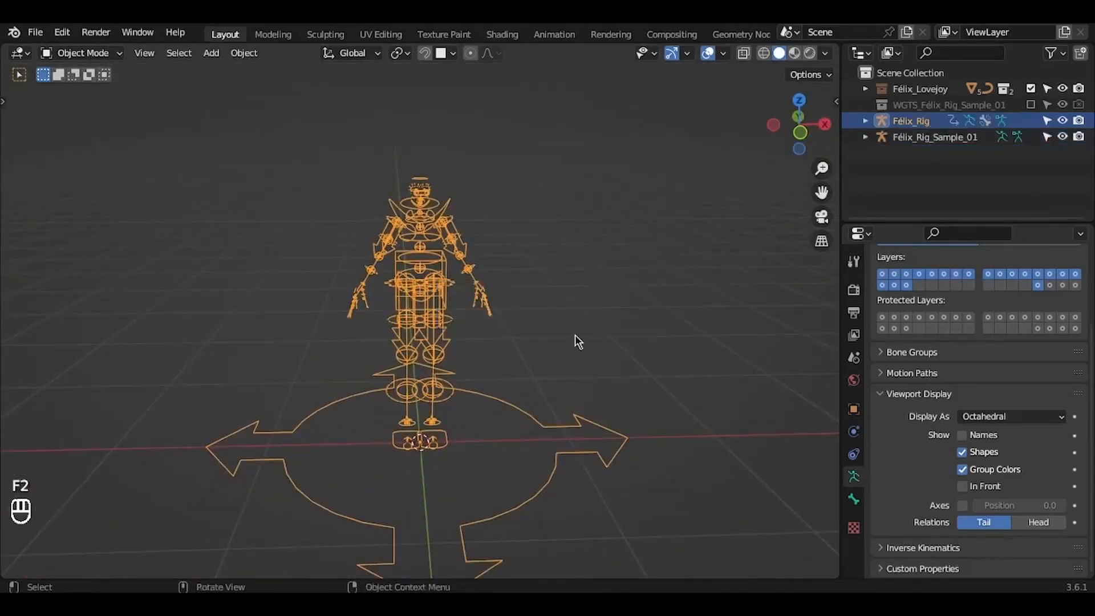
middle_drag(574, 342, 577, 341)
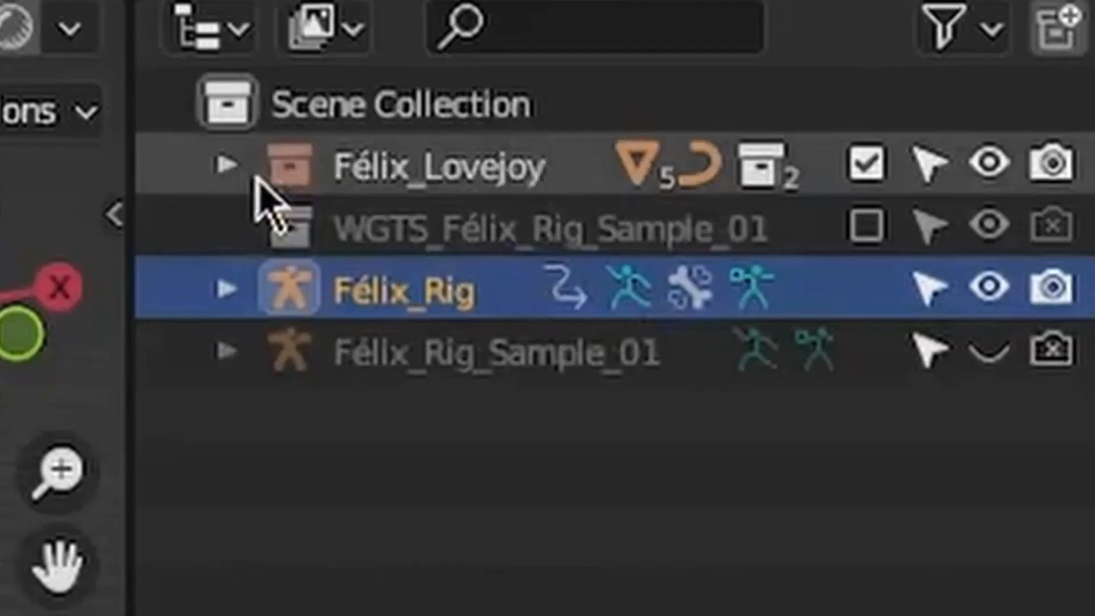
- Move the WGTS_Félix_Rig_Sample_01 collection into .0A.Félix_REFs, and bring Félix_Rig back out of local view
click(865, 89)
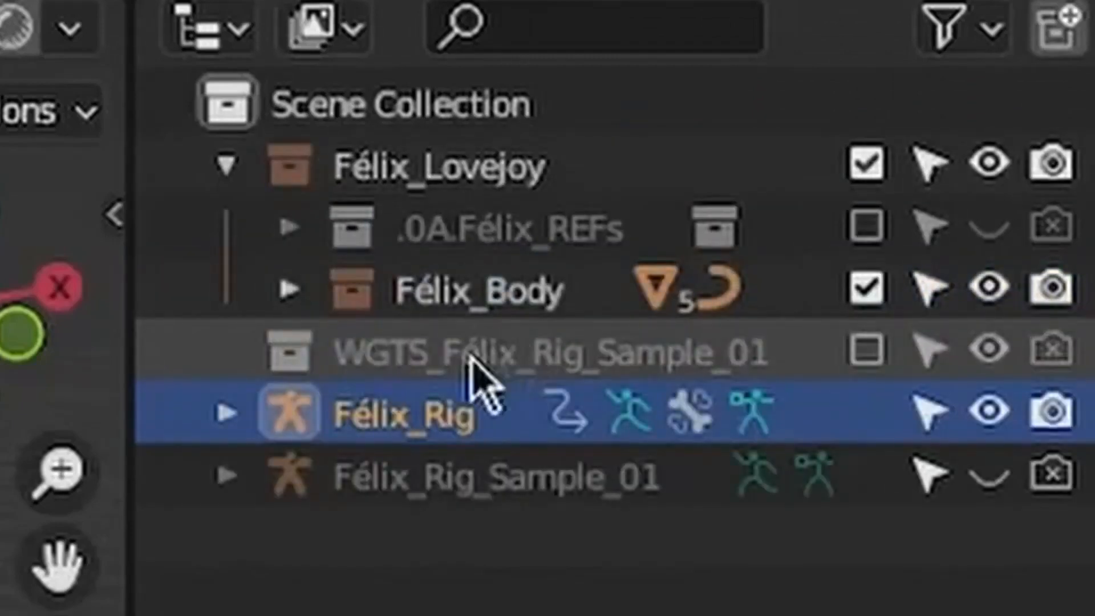
drag(468, 370, 564, 243)
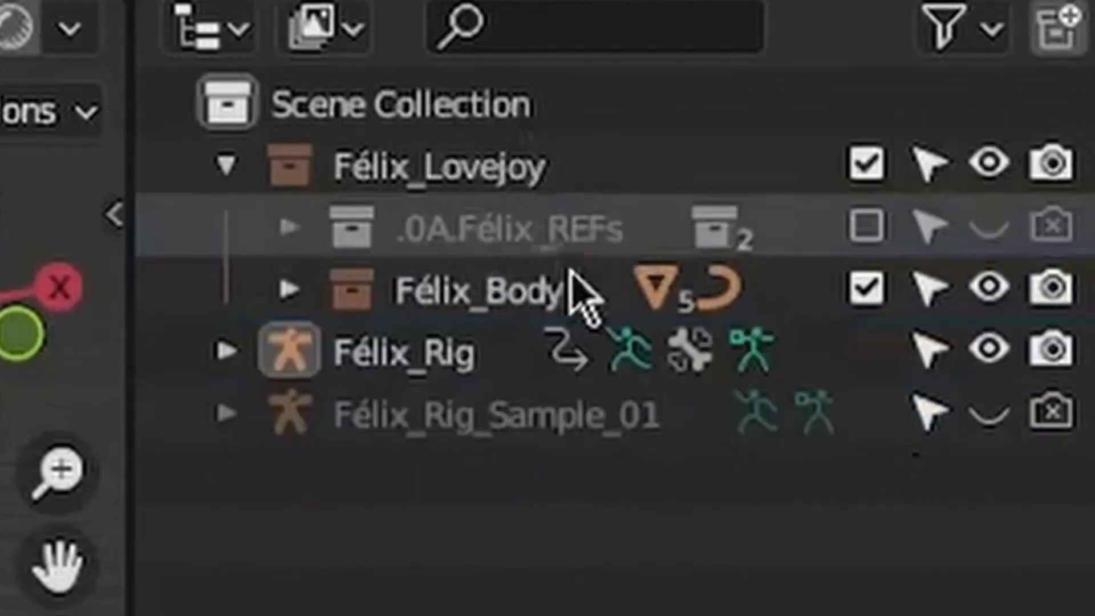
click(468, 368)
key(KP_Divide)
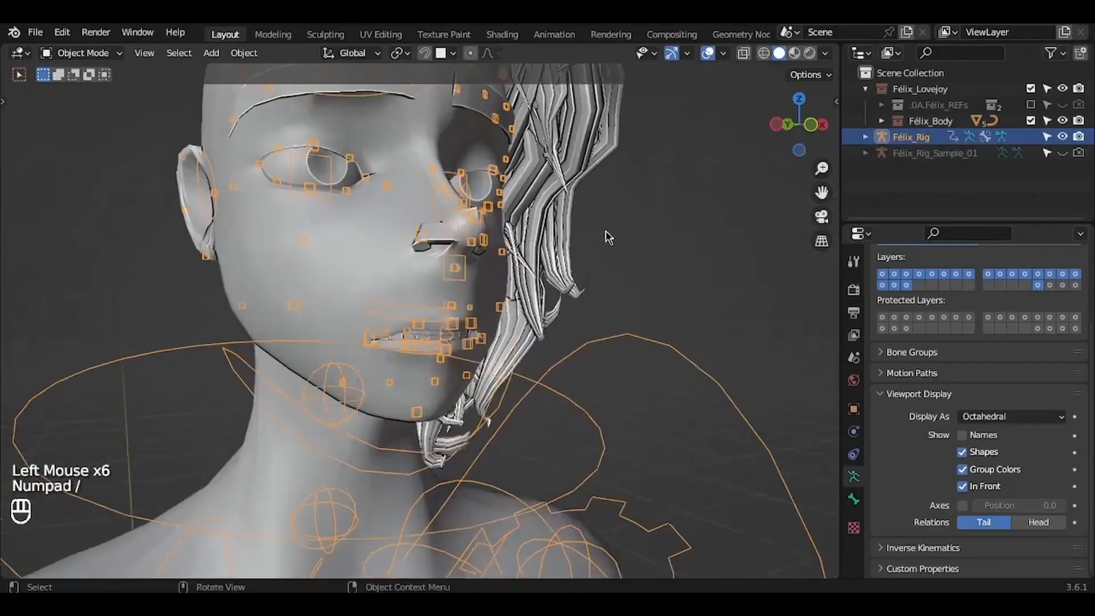
- Hide the character's hair object
click(471, 131)
key(h)
middle_drag(471, 131, 418, 160)
- Save the file and parent the body mesh to Félix_Rig with automatic weights
click(333, 152)
scroll(333, 157, down, 3)
middle_drag(335, 158, 336, 129)
shift+click(508, 237)
key(ctrl+s)
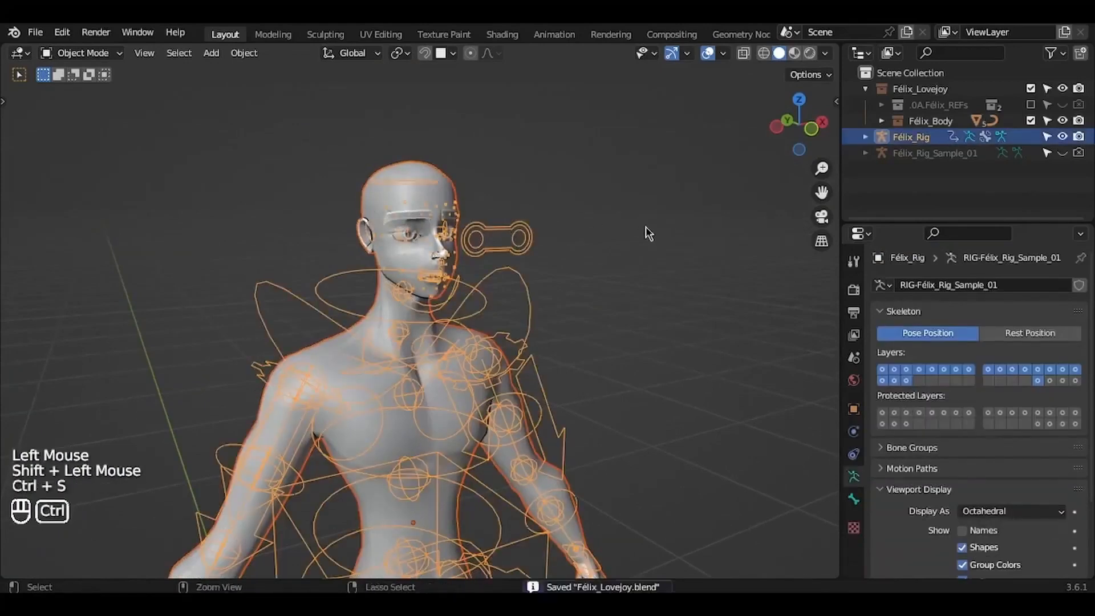
key(ctrl+p)
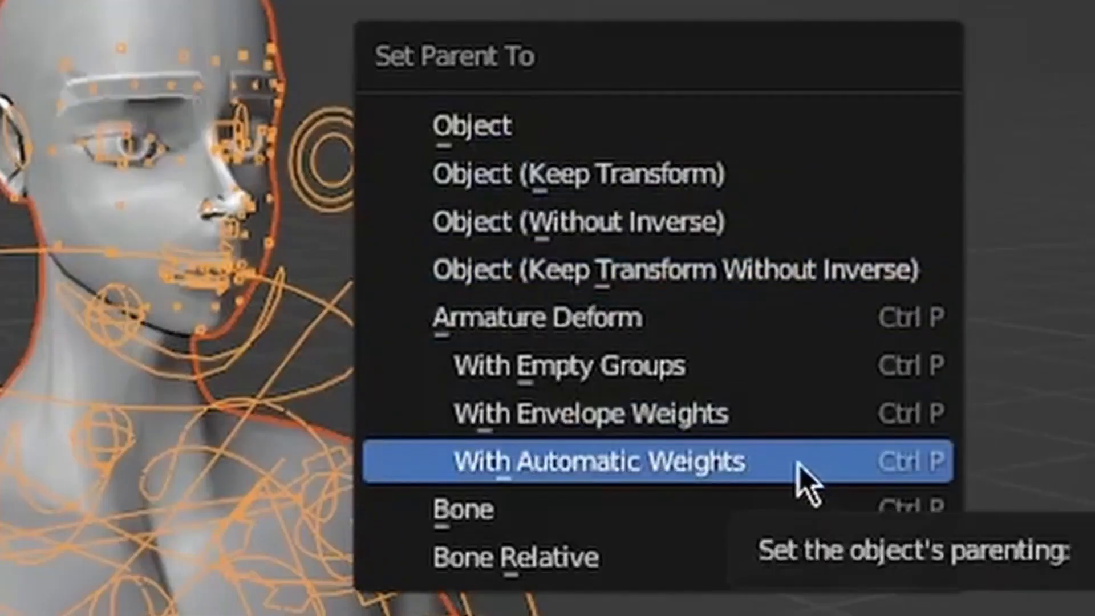
click(630, 340)
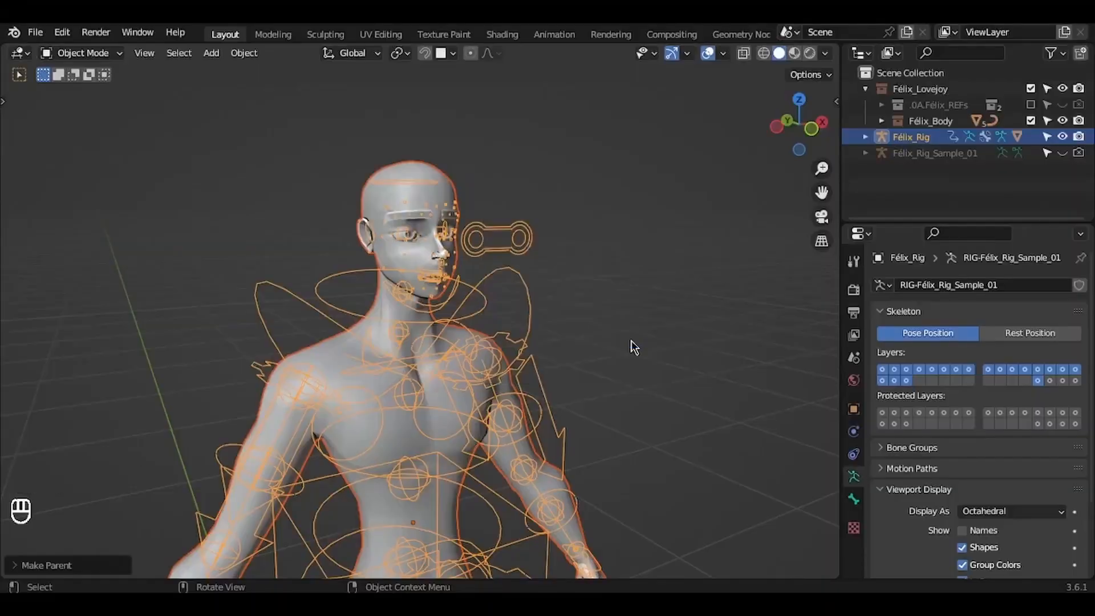
- Put Félix_Rig into Pose Mode and try moving the left hand control to test the arm's deformation
scroll(631, 340, right, 3)
click(541, 272)
ctrl+scroll(541, 273, down, 4)
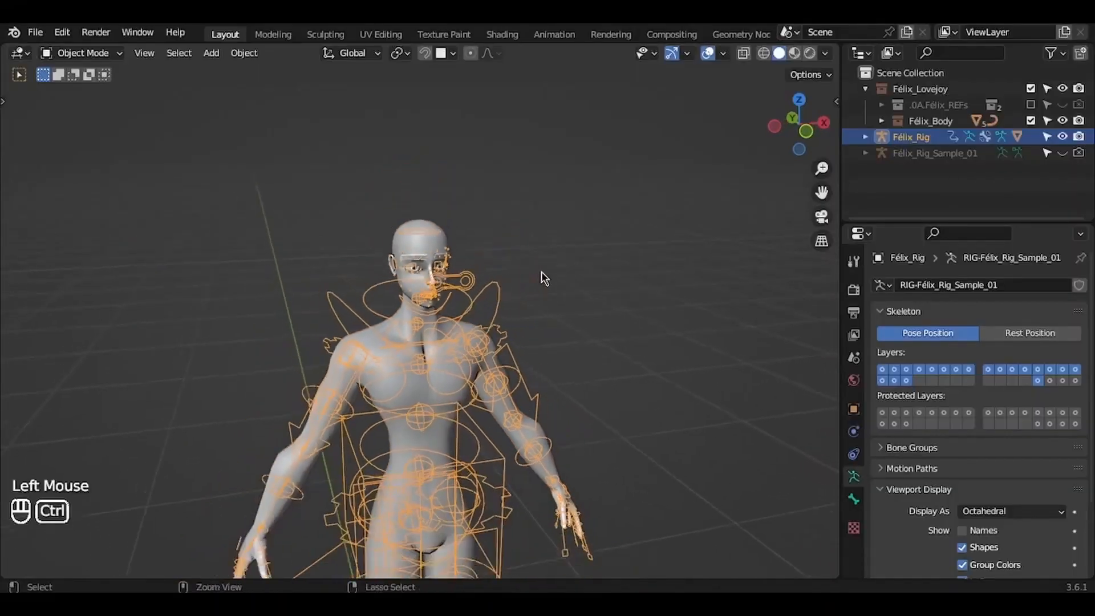
shift+scroll(541, 272, down, 4)
ctrl+scroll(541, 274, down, 1)
shift+scroll(541, 274, down, 3)
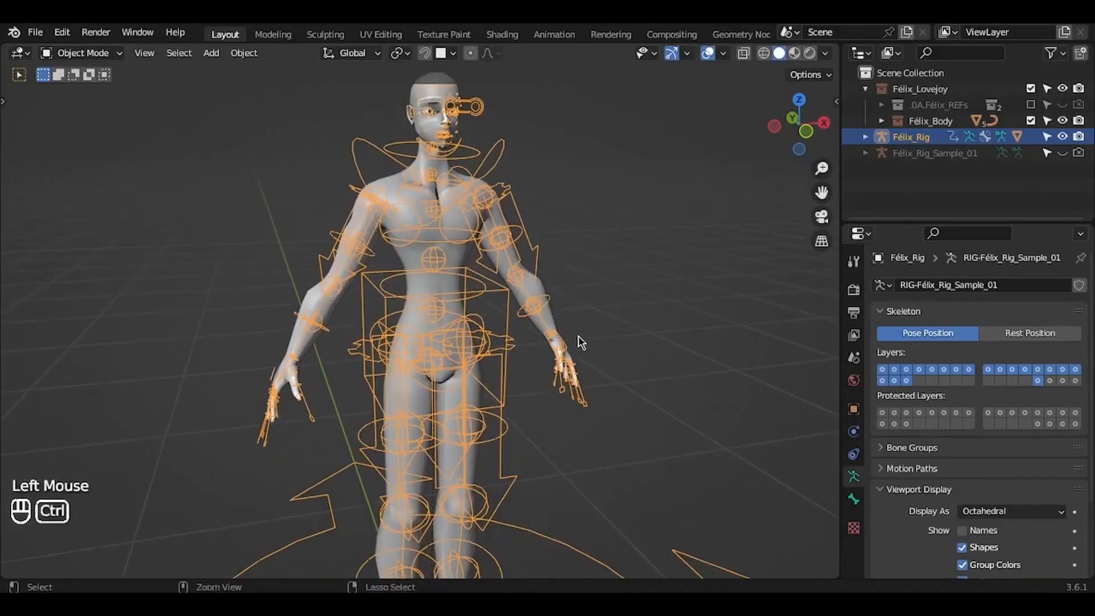
key(ctrl+Tab)
key(g)
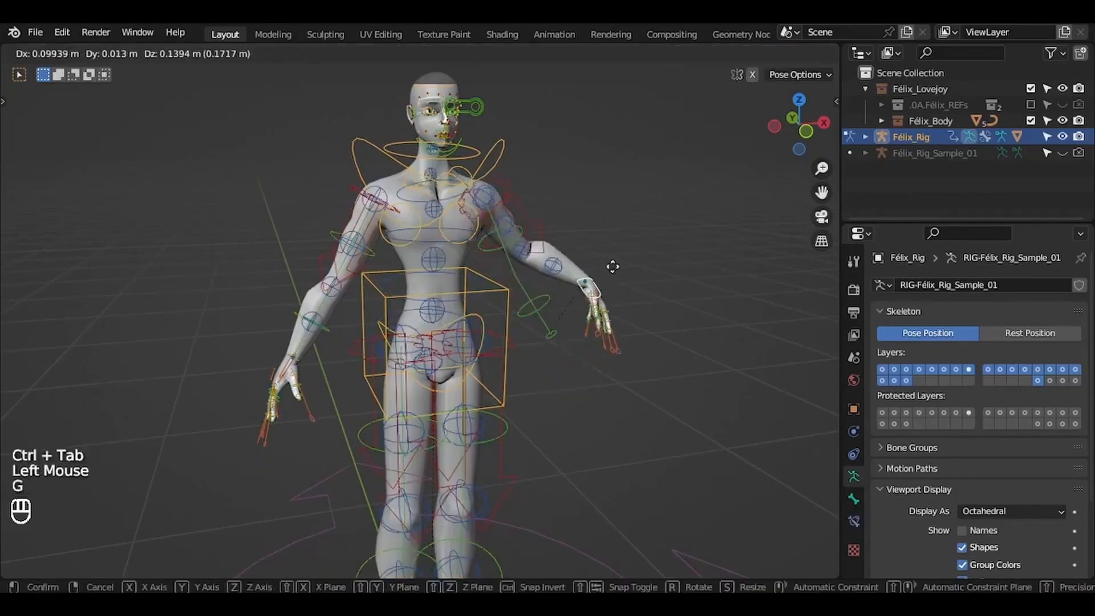
key(Escape)
- Try moving the left foot control and rotating the hips control to test the lower body's deformation
shift+scroll(623, 183, down, 5)
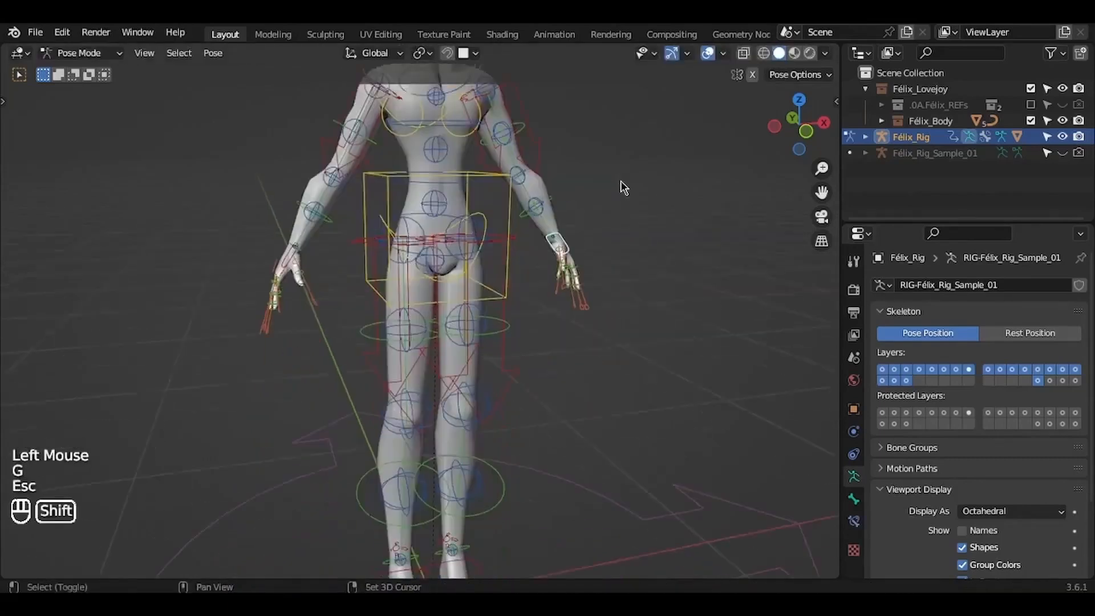
scroll(497, 496, down, 2)
key(g)
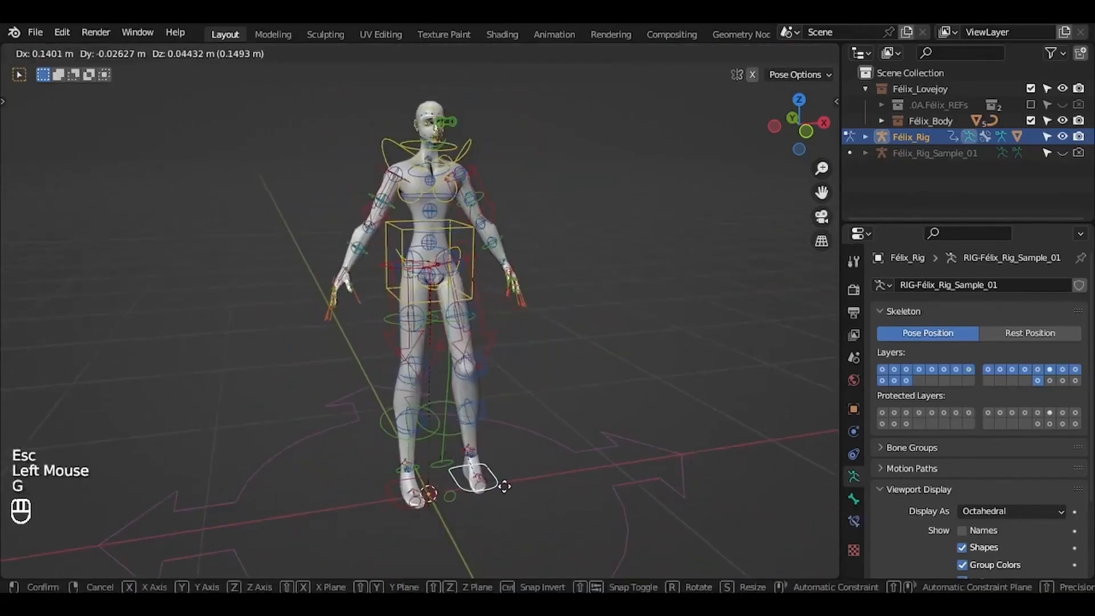
key(Escape)
middle_drag(560, 266, 523, 262)
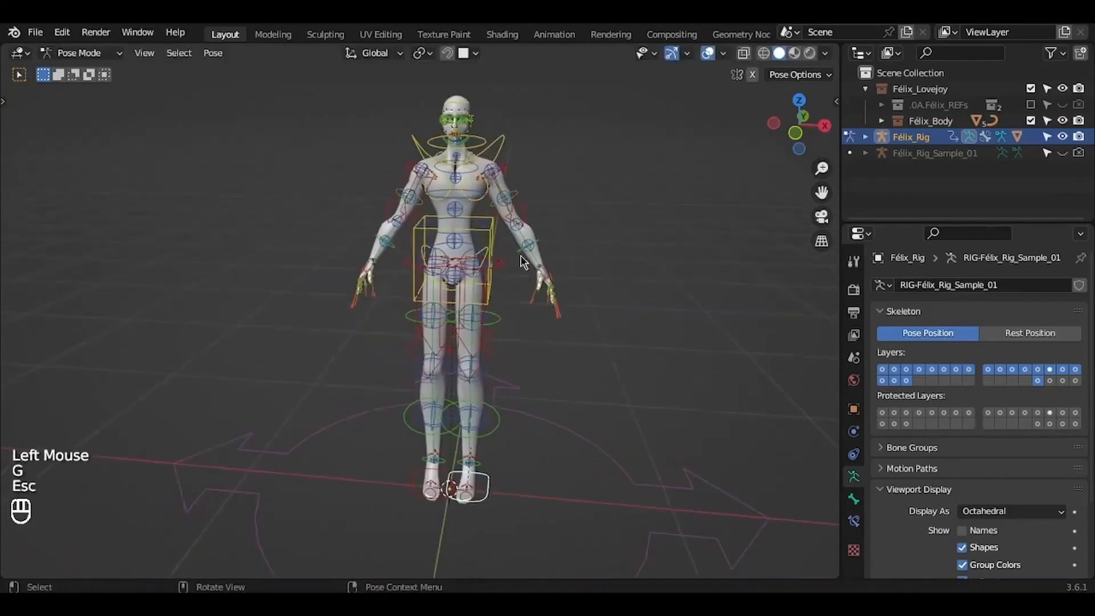
key(r)
key(Escape)
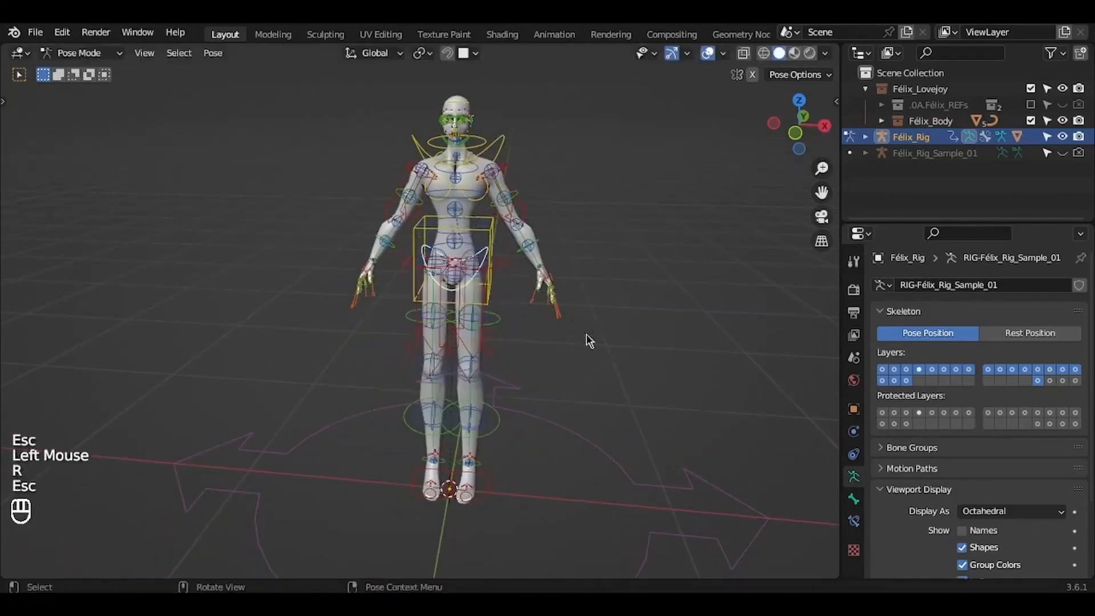
- Rotate the chest control to bend the upper body forward, and examine the head, eyes and teeth up close
middle_drag(586, 334, 584, 176)
click(539, 161)
key(r)
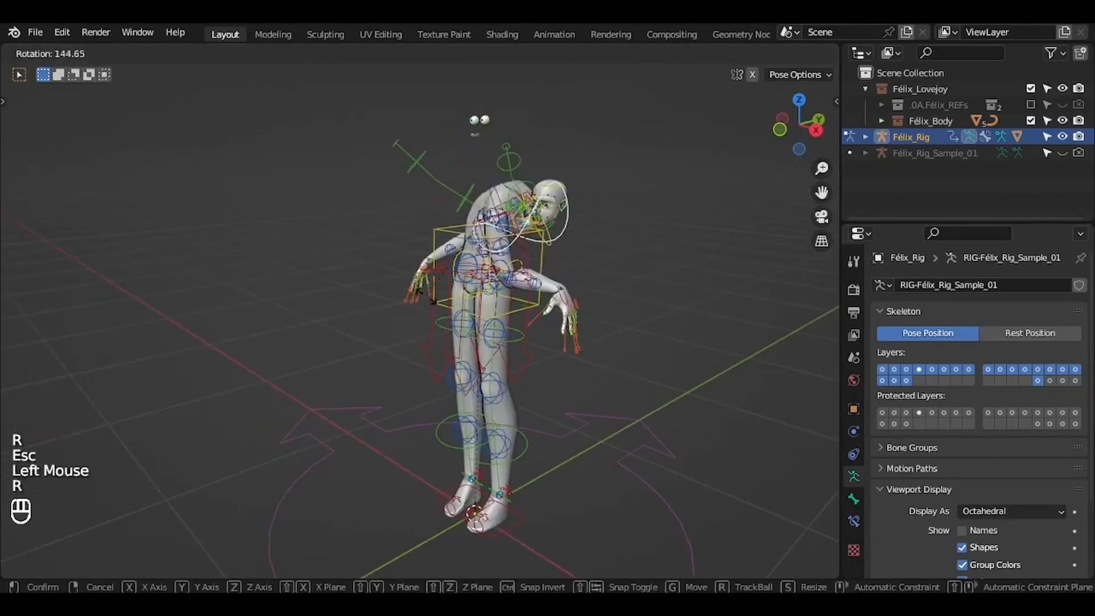
key(Escape)
key(r)
click(558, 193)
key(KP_Decimal)
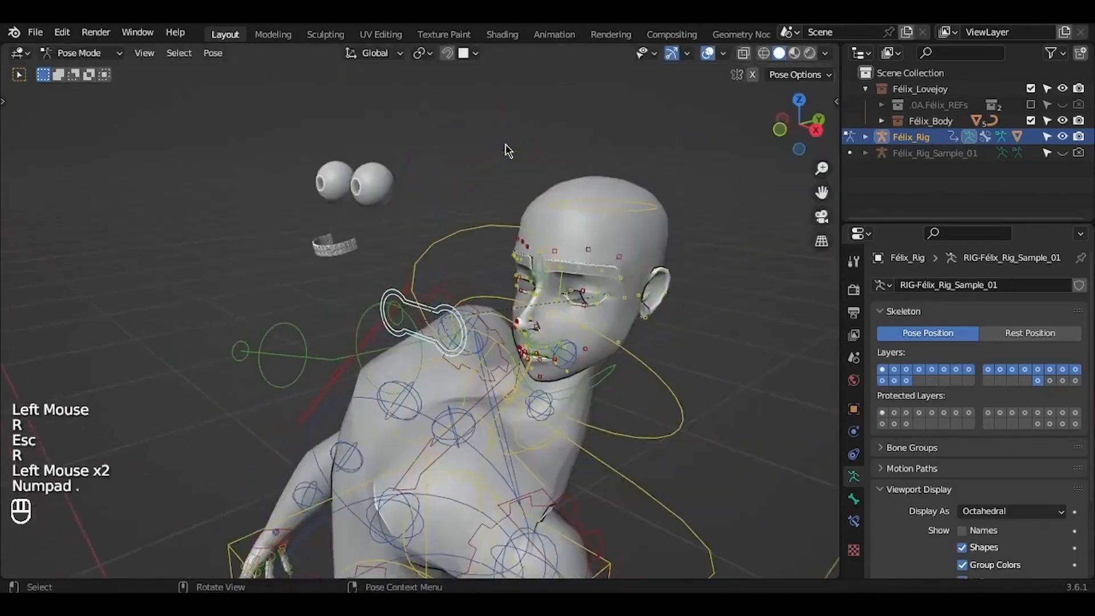
middle_drag(507, 150, 587, 151)
shift+middle_drag(506, 150, 568, 151)
shift+middle_drag(507, 151, 590, 147)
- Select all pose bones and clear their location, scale and rotation
key(a)
key(alt+g)
key(alt+s)
key(alt+r)
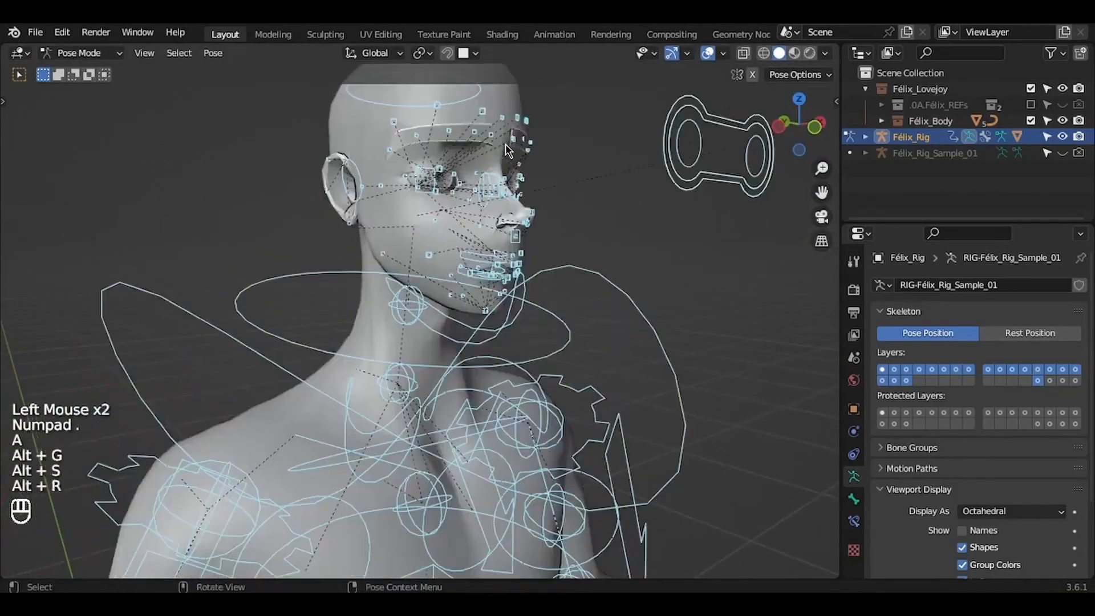
- Make the upper teeth control the active bone, try moving it, and return the rig to Object Mode
shift+middle_drag(505, 151, 430, 264)
click(505, 209)
key(KP_Decimal)
scroll(438, 264, up, 2)
key(g)
key(Escape)
key(ctrl+Tab)
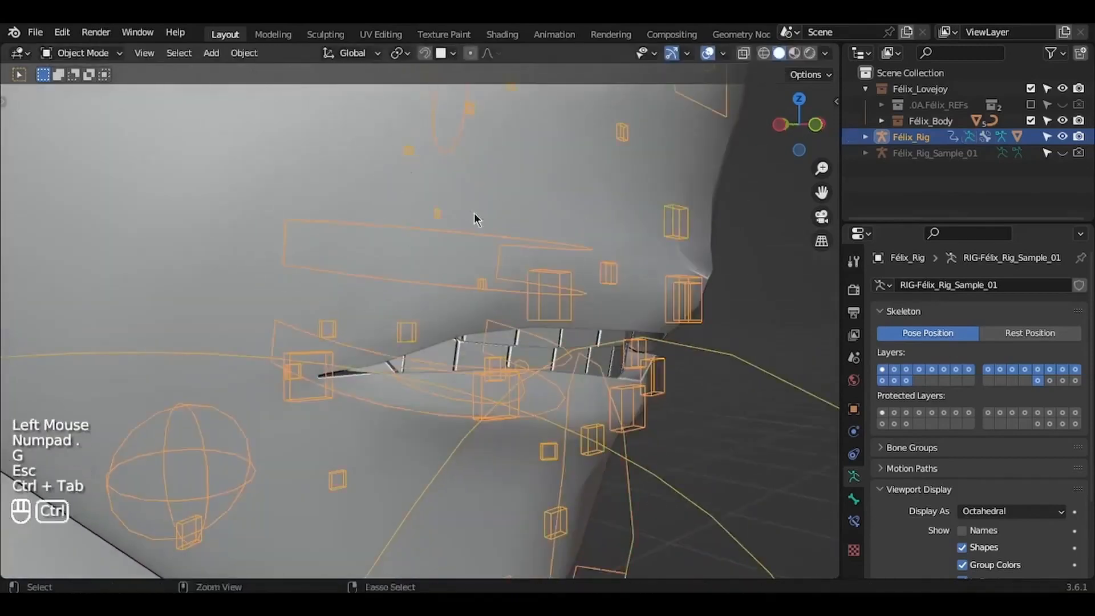
- Parent the upper teeth mesh to the active upper teeth bone of Félix_Rig with the Bone option
click(539, 342)
click(540, 342)
click(539, 342)
shift+click(718, 354)
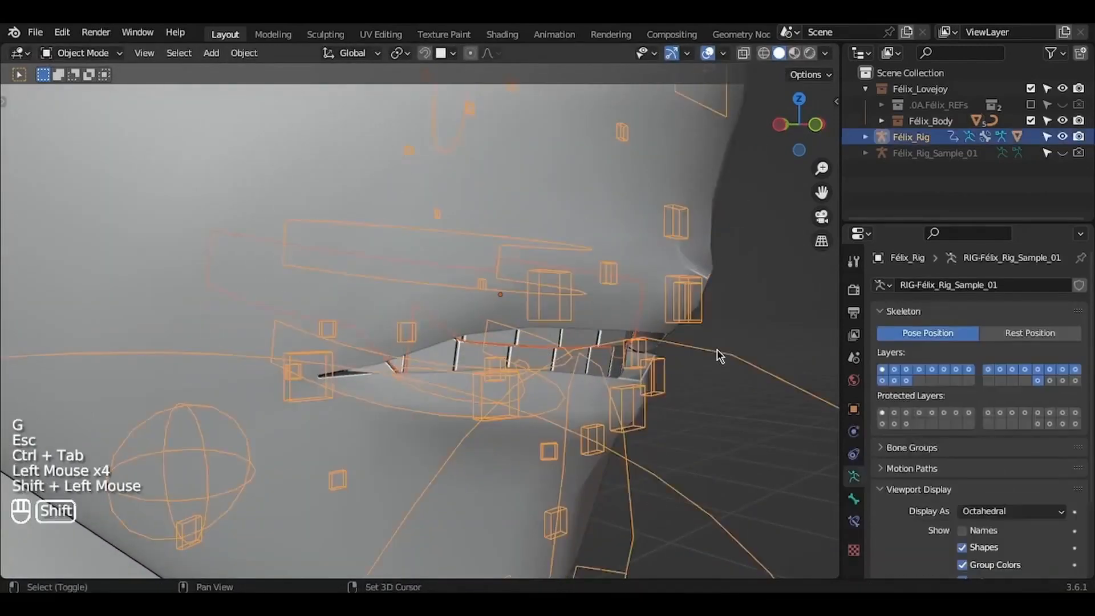
key(ctrl+p)
click(675, 369)
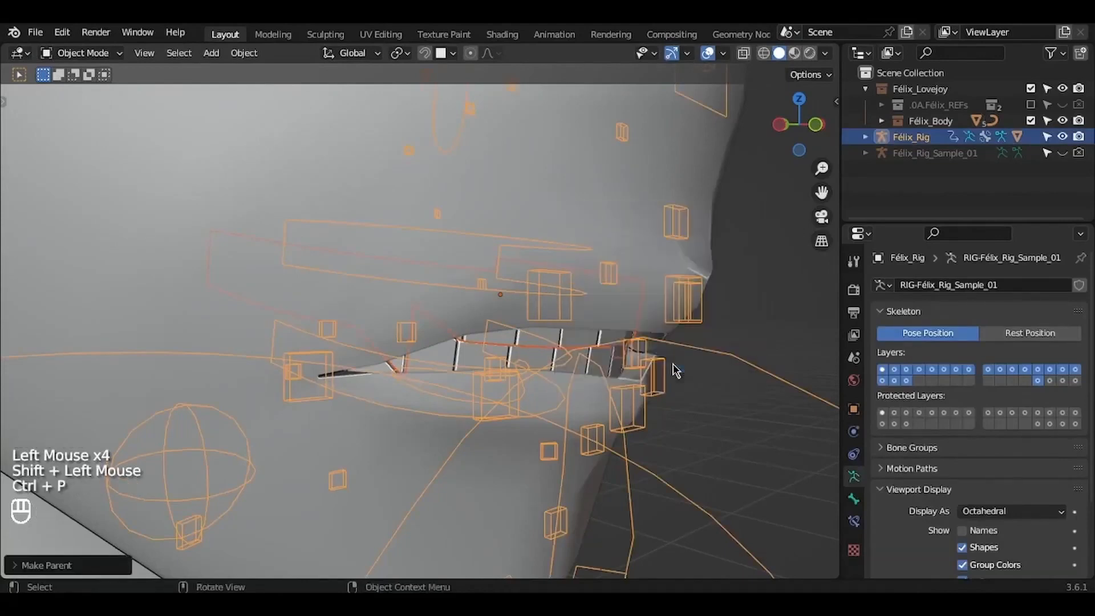
- Make the lower teeth control the active bone and parent the lower teeth mesh to it with the Bone option
key(ctrl+Tab)
click(368, 354)
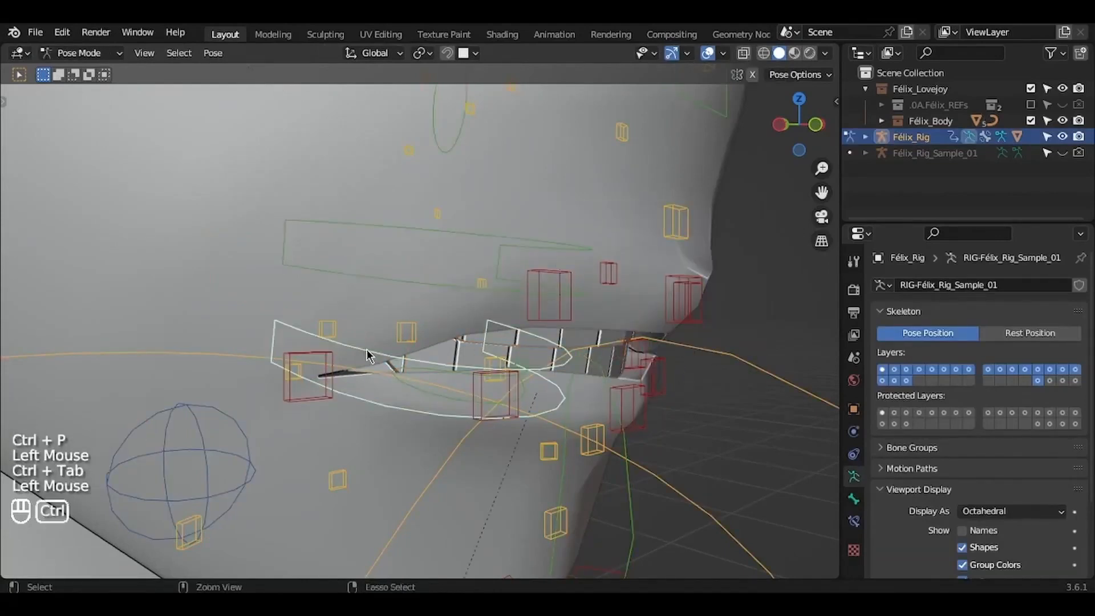
key(ctrl+Tab)
click(447, 350)
shift+click(704, 349)
key(ctrl+p)
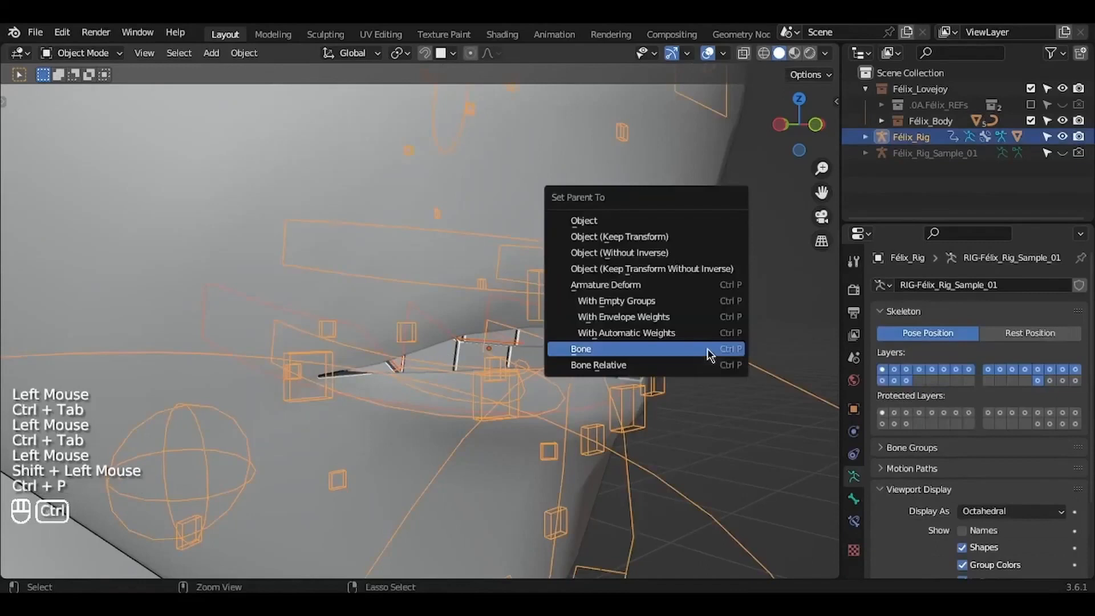
click(676, 349)
- Rotate the jaw control about the global X axis to open the mouth
key(ctrl+Tab)
click(584, 355)
key(r)
key(x)
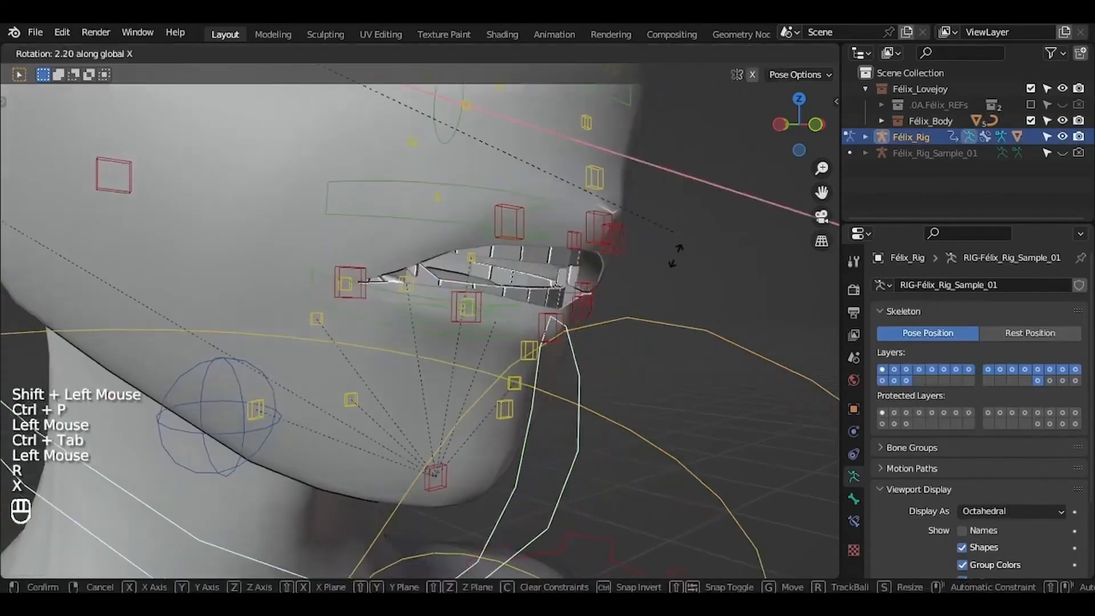
click(406, 224)
- Try moving the upper and lower teeth controls to test the parented teeth, cancelling each move
click(405, 224)
key(g)
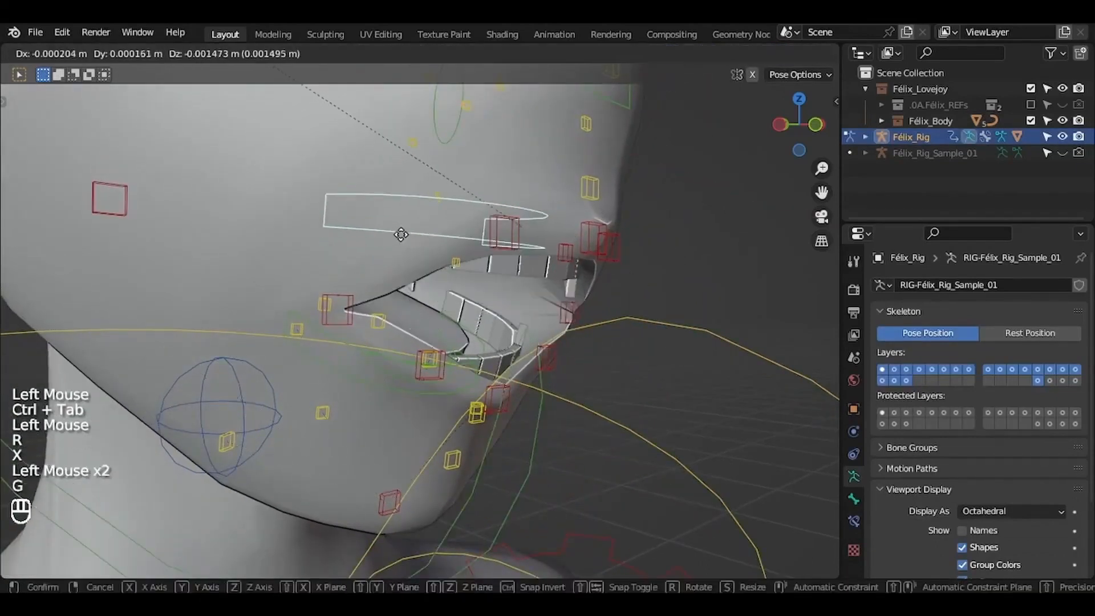
key(Escape)
click(419, 381)
key(g)
key(Escape)
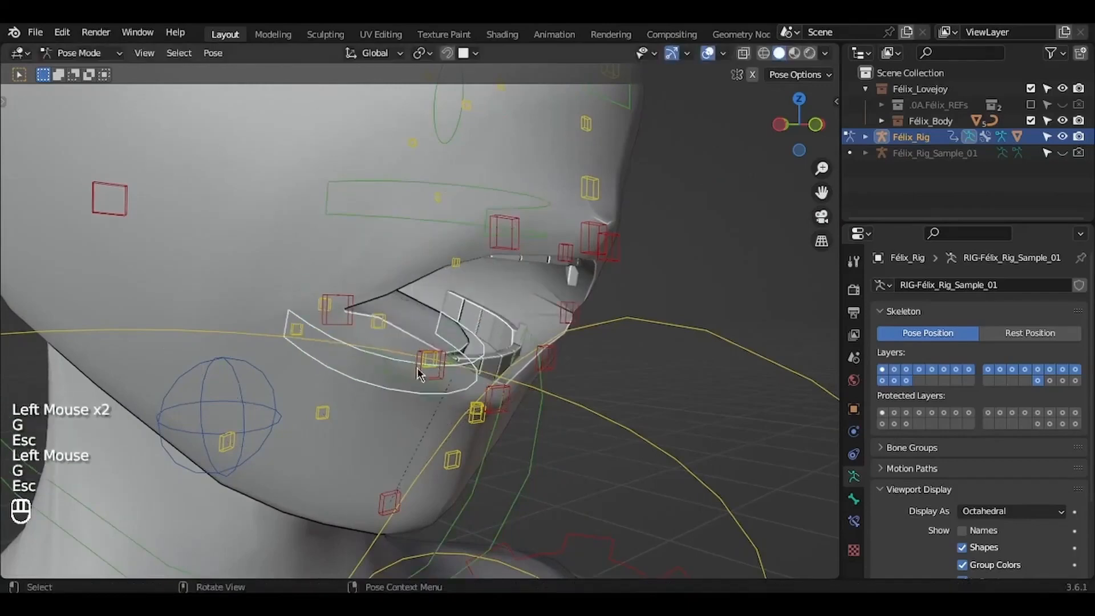
click(420, 375)
key(g)
key(y)
key(Escape)
- Move the tongue control forward along Y and up along Z to test the tongue
double_click(430, 366)
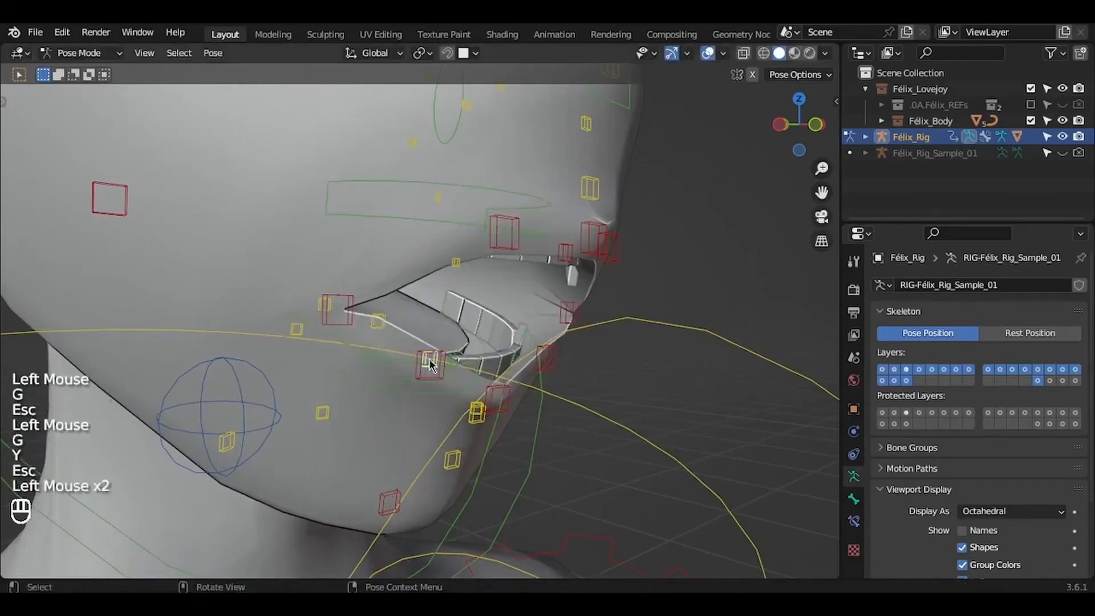
key(g)
key(y)
click(558, 353)
key(g)
key(z)
click(565, 311)
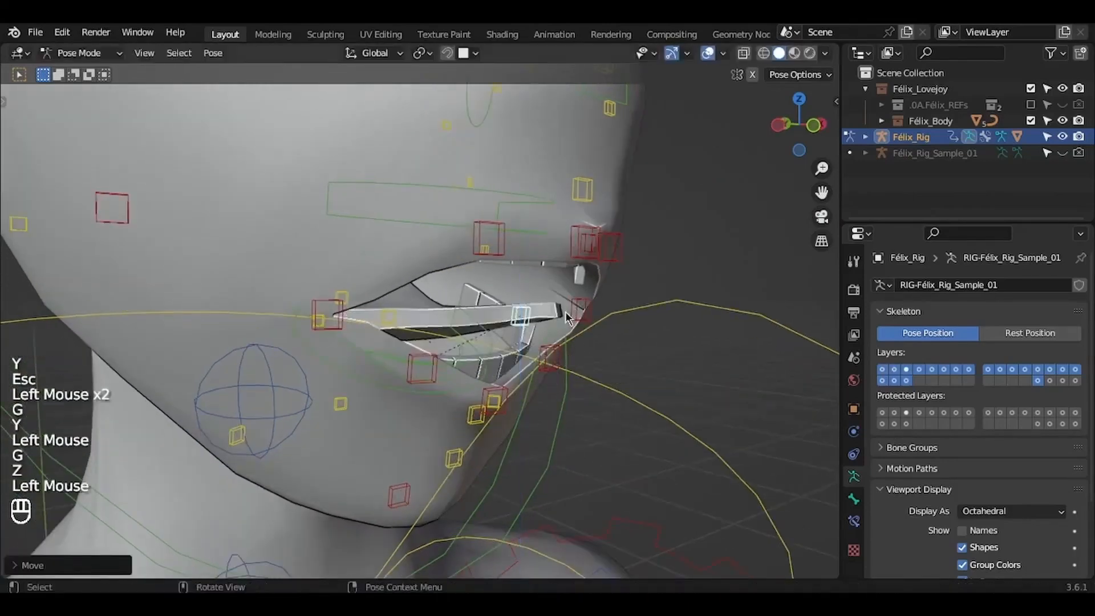
- Select all pose bones and reset their location, scale and rotation
key(a)
key(alt+g)
key(alt+s)
key(alt+r)
- Frame the right eye and display the last bone layer of Félix_Rig alongside the visible layers
ctrl+middle_drag(566, 311, 566, 365)
shift+middle_drag(565, 311, 566, 274)
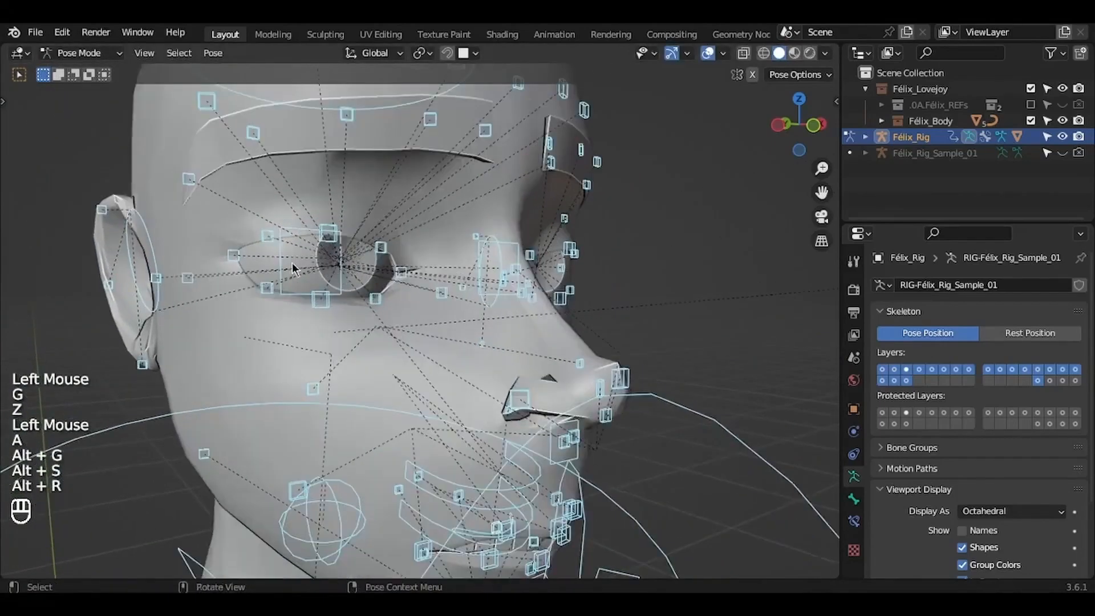
click(288, 265)
key(KP_Decimal)
scroll(287, 265, down, 8)
middle_drag(484, 264, 422, 264)
shift+middle_drag(423, 263, 538, 262)
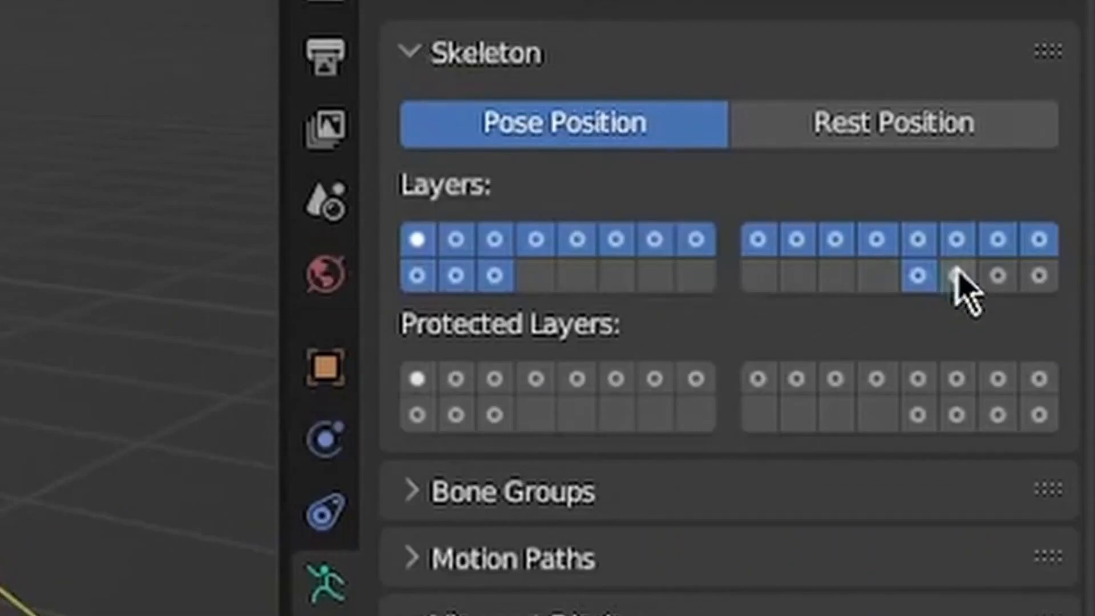
shift+click(996, 281)
shift+click(1038, 277)
shift+click(1048, 276)
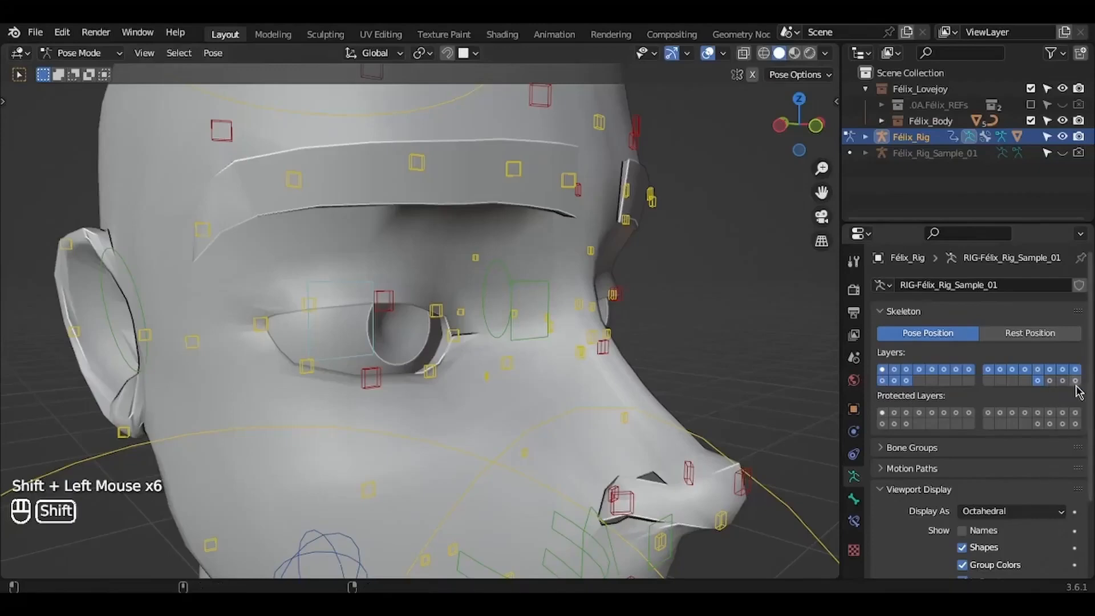
shift+click(1075, 384)
middle_drag(692, 399, 691, 399)
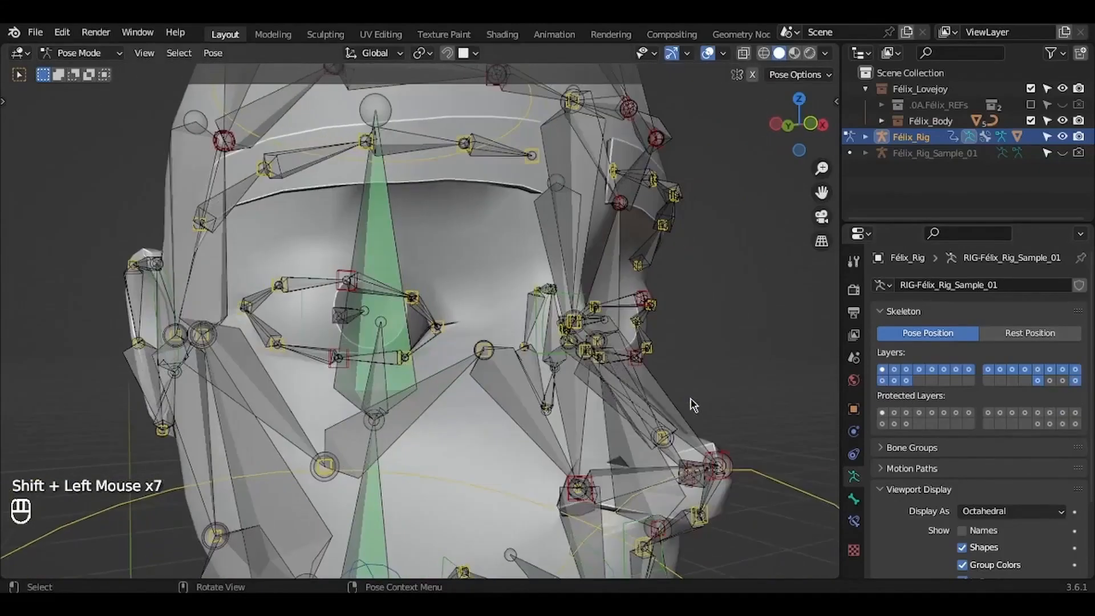
- Parent the right eye mesh to the active right eye bone of Félix_Rig with the Bone option
key(ctrl+Tab)
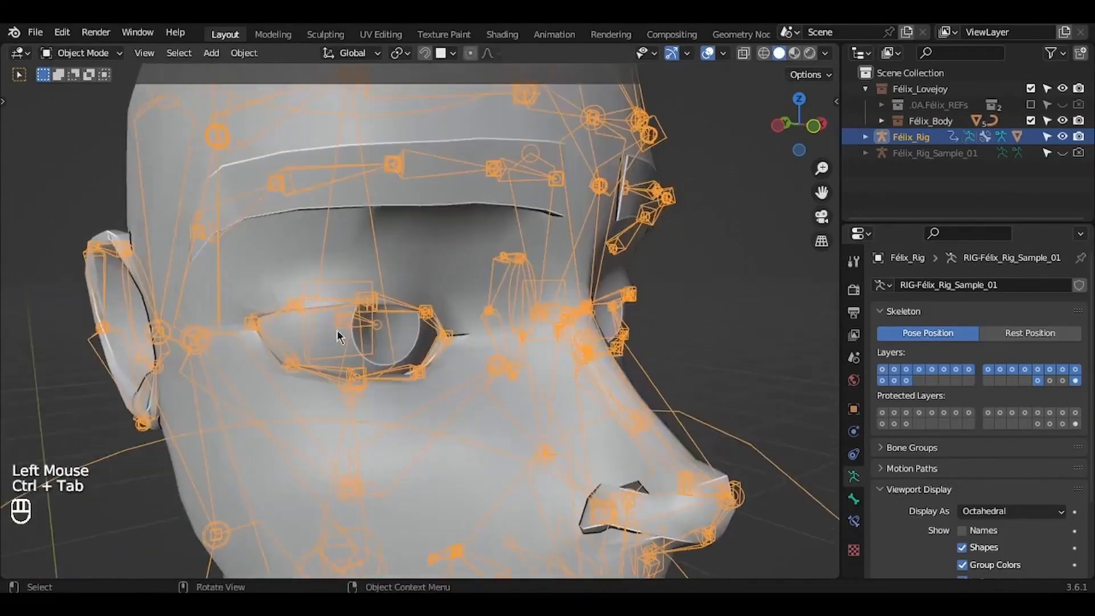
click(333, 331)
shift+click(587, 350)
key(ctrl+p)
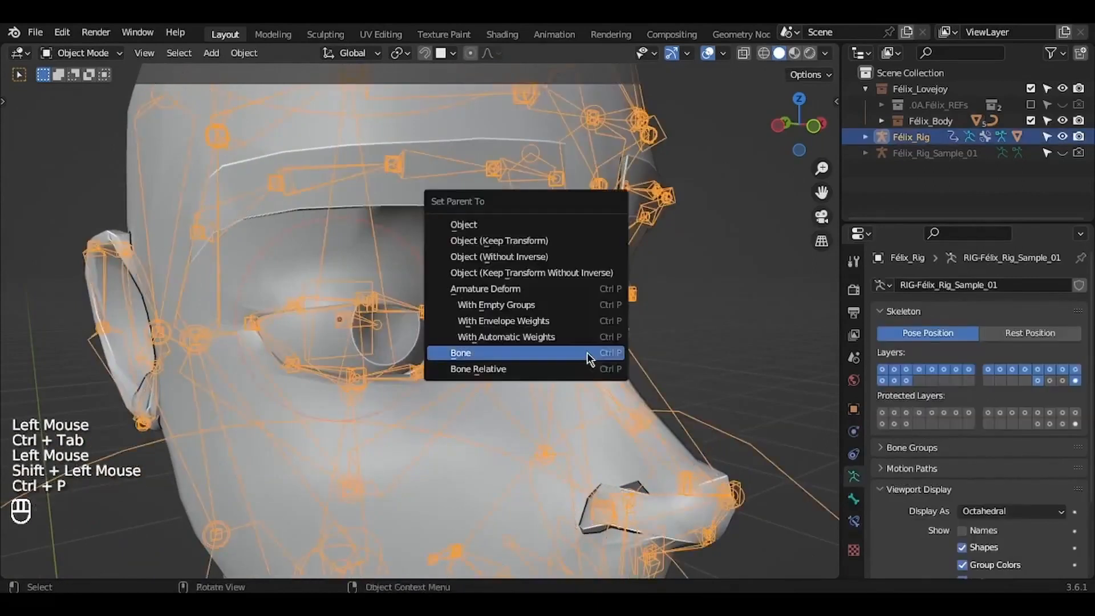
click(587, 351)
- Make the left eye bone active and parent the Félix_Eyes_Left mesh to it with the Bone option
middle_drag(587, 353, 585, 351)
key(ctrl+Tab)
click(635, 310)
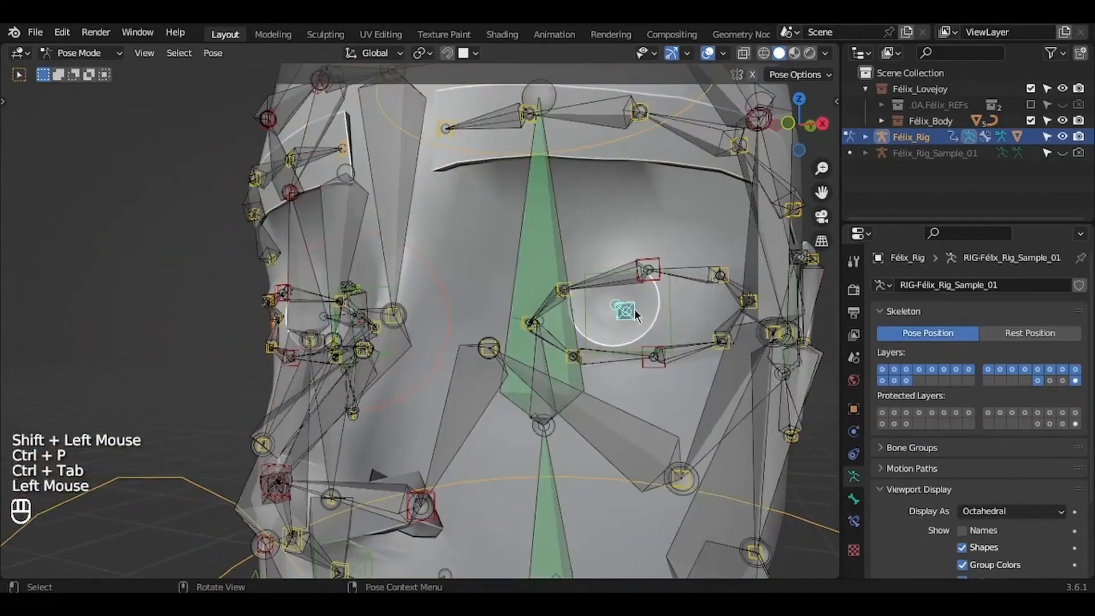
key(ctrl+Tab)
click(697, 308)
shift+click(622, 312)
key(ctrl+p)
click(623, 311)
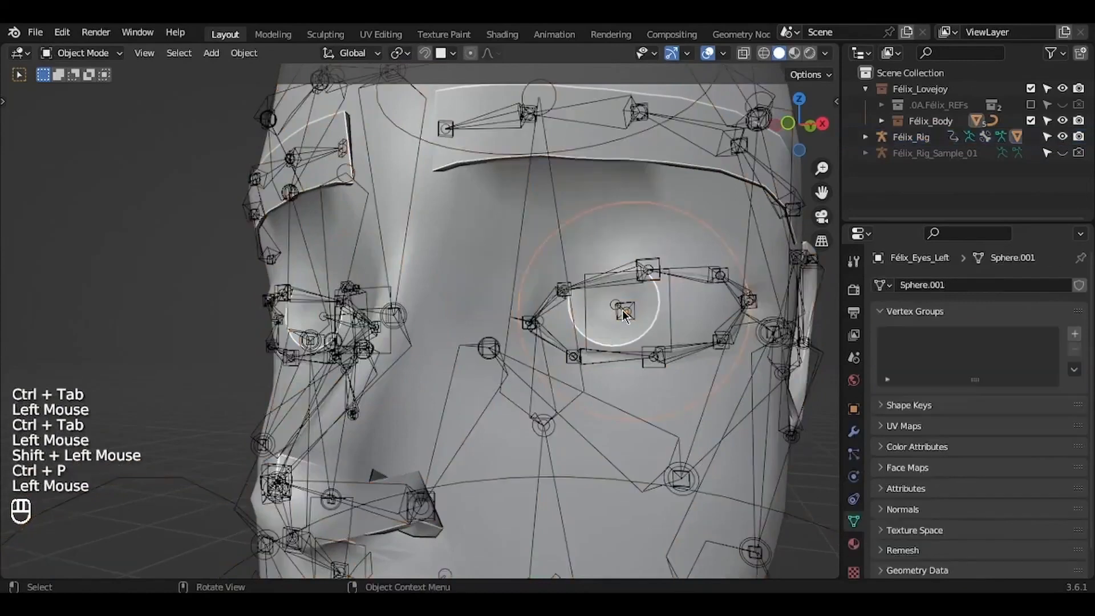
- Hide the last bone layer of Félix_Rig and switch the rig to Pose Mode
click(623, 312)
click(624, 313)
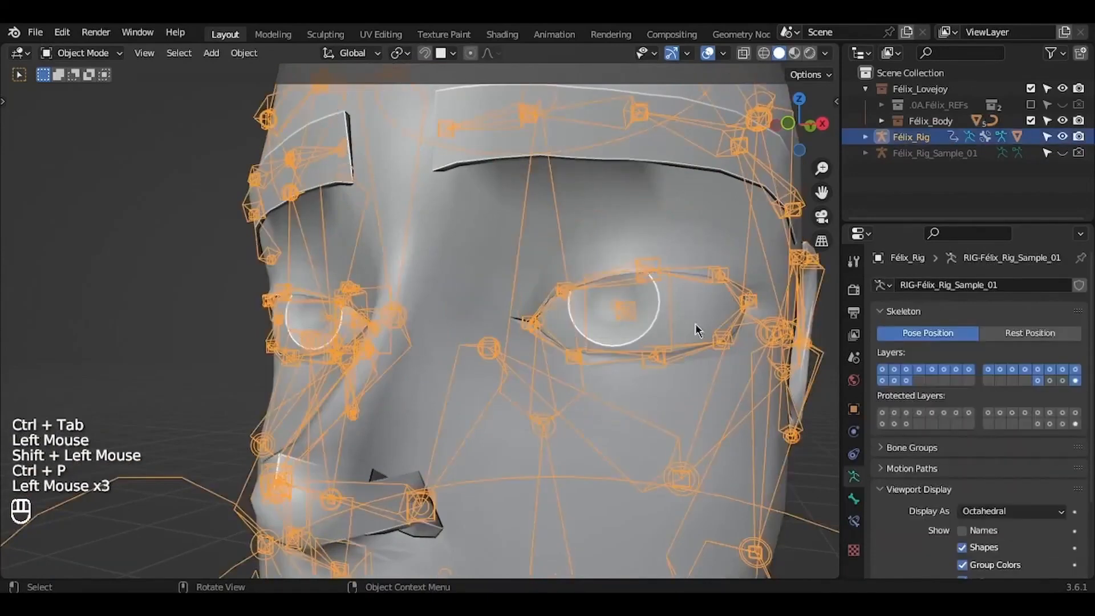
shift+click(1077, 383)
ctrl+middle_drag(760, 378, 760, 378)
key(ctrl+Tab)
- Try moving the shared eye target control and the left upper eyelid control, cancelling each move
click(253, 301)
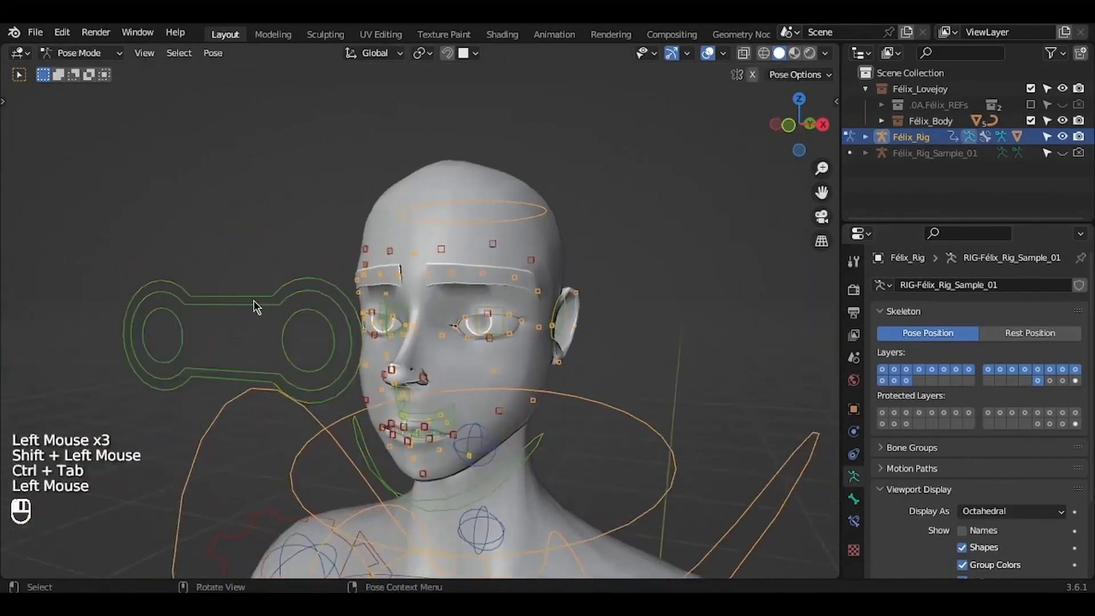
key(g)
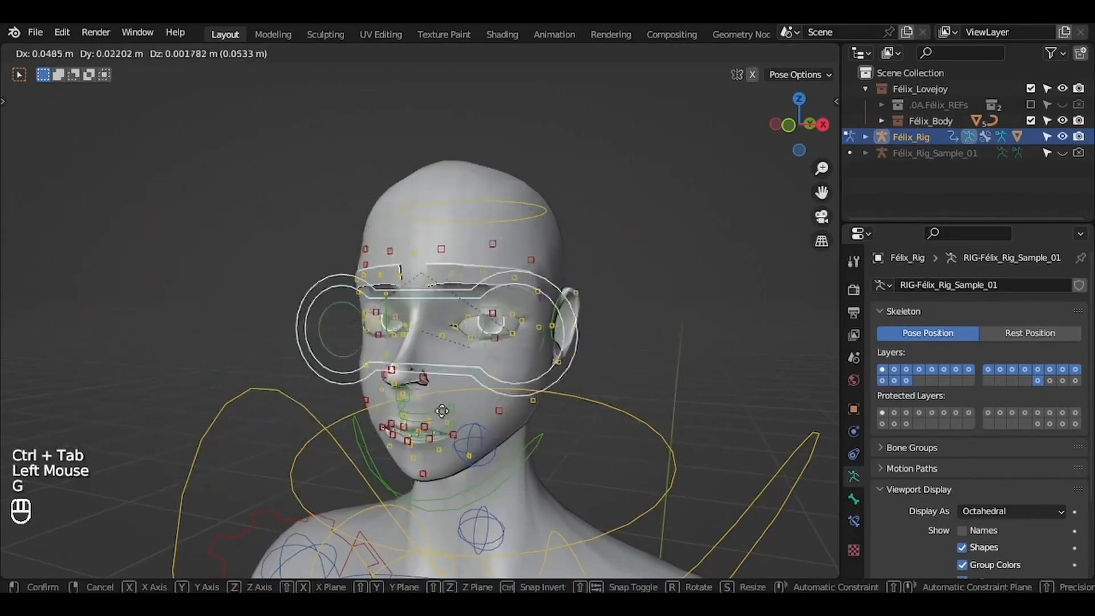
key(Escape)
scroll(450, 363, up, 4)
click(577, 362)
key(g)
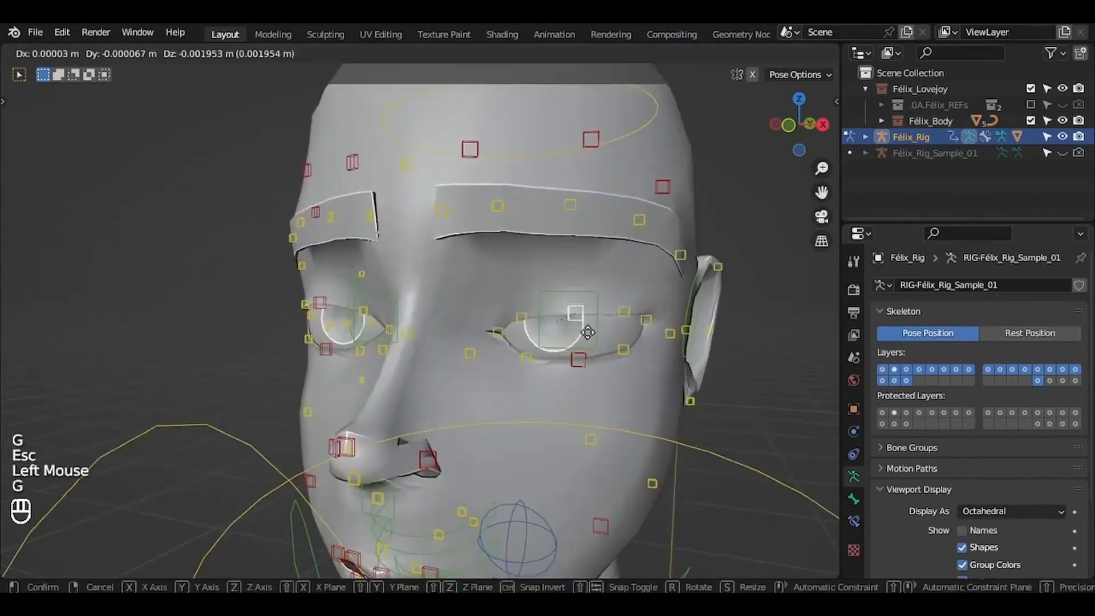
key(Escape)
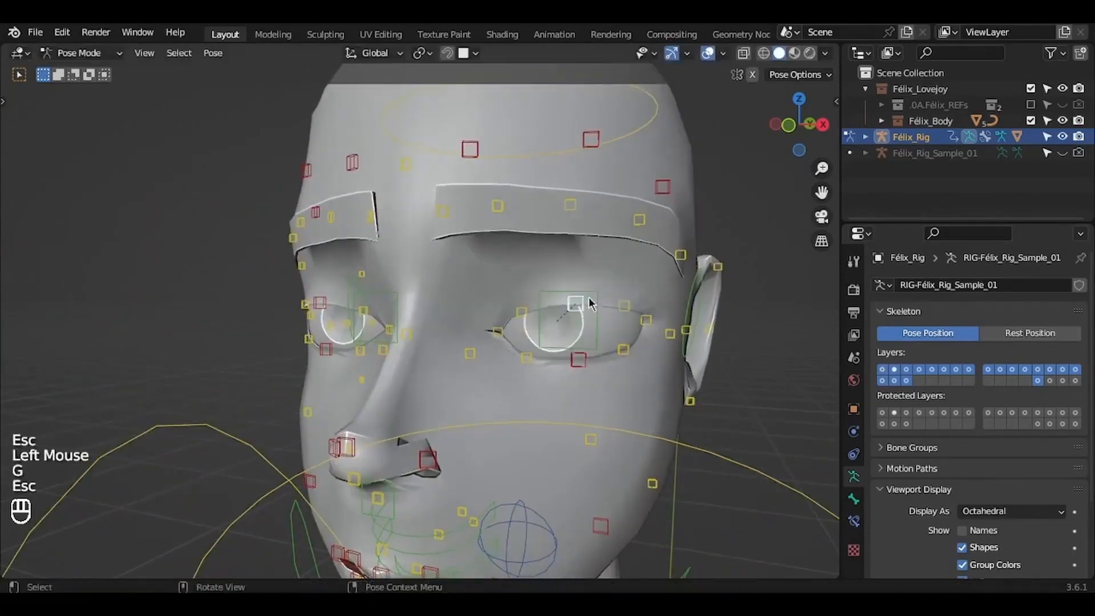
- Try moving the left eyebrow controls one by one, cancelling each move, and return the rig to Object Mode
click(575, 207)
key(g)
key(Escape)
click(442, 207)
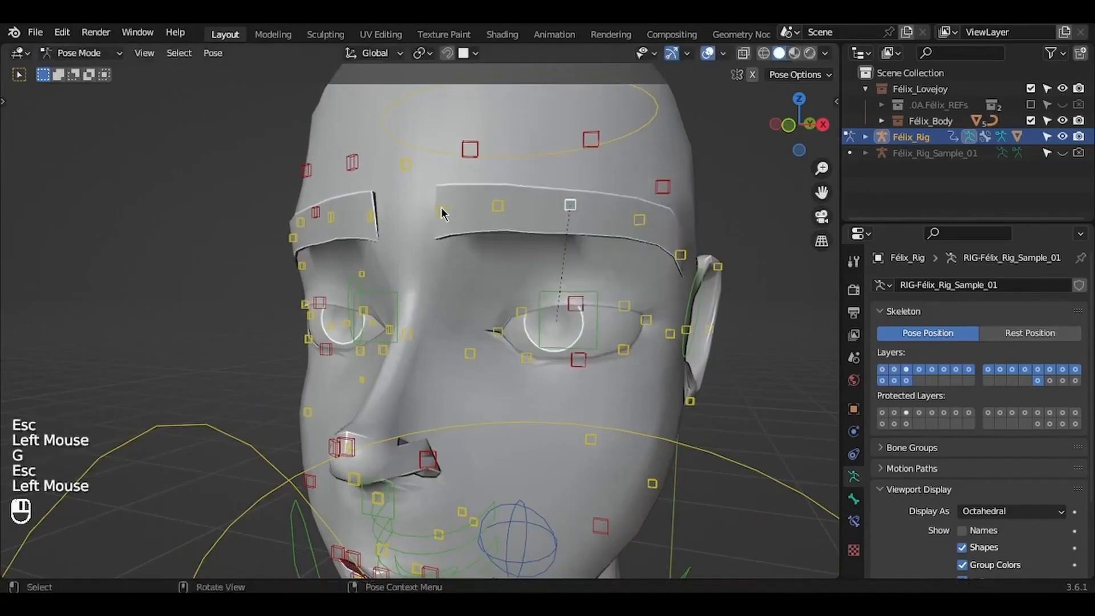
key(g)
key(Escape)
click(679, 252)
key(g)
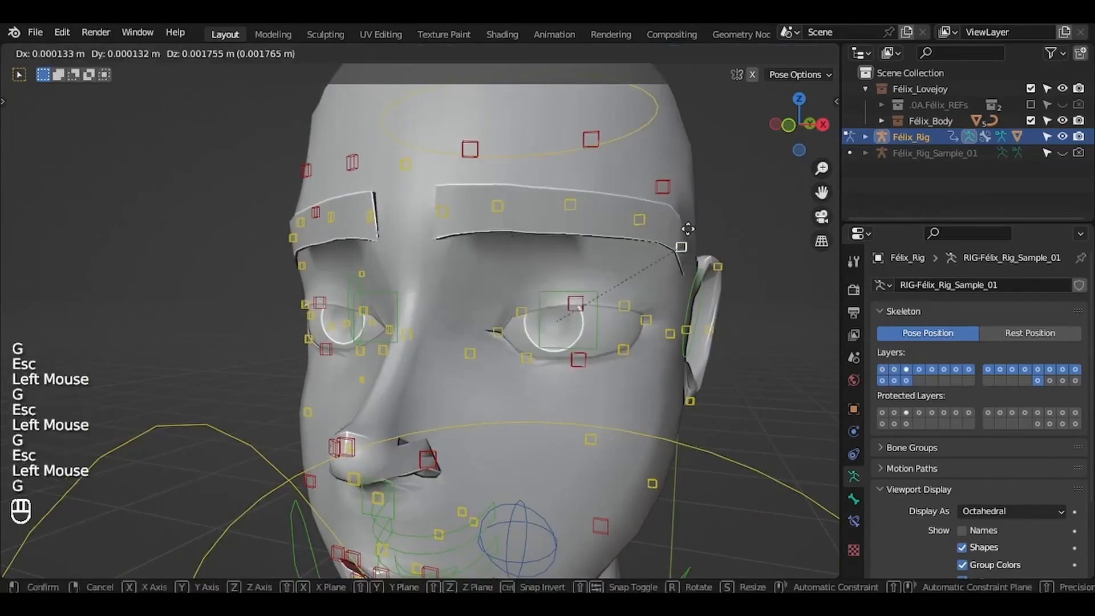
key(Escape)
click(639, 223)
key(g)
key(Escape)
key(ctrl+Tab)
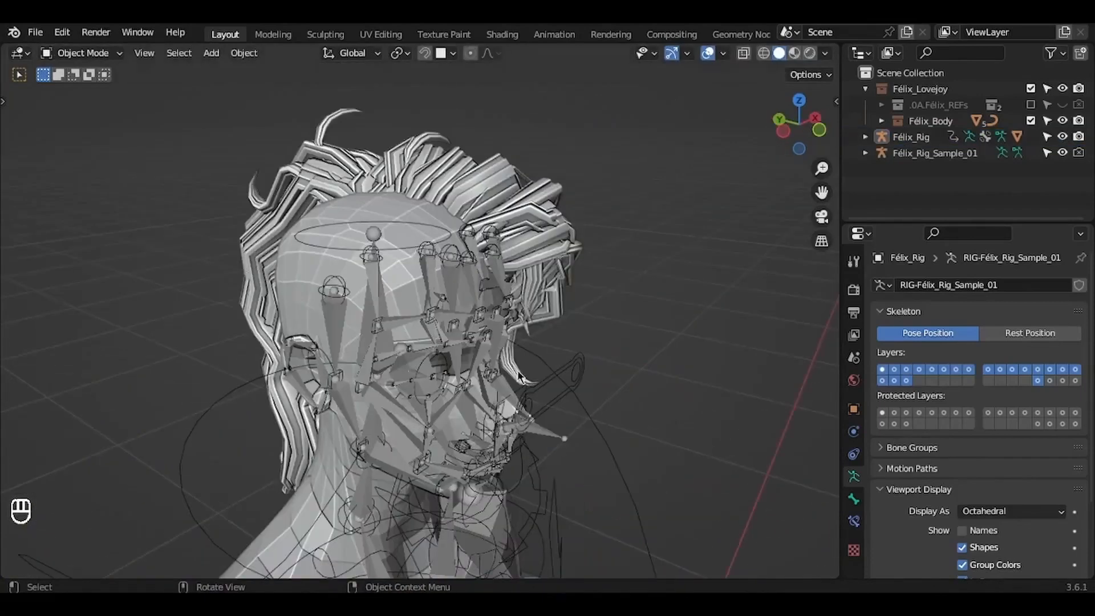
- Make the head control the active bone and parent Félix_Hair_CurveSpiral to it with the Bone option
click(518, 376)
key(ctrl+Tab)
click(423, 224)
key(ctrl+Tab)
click(541, 213)
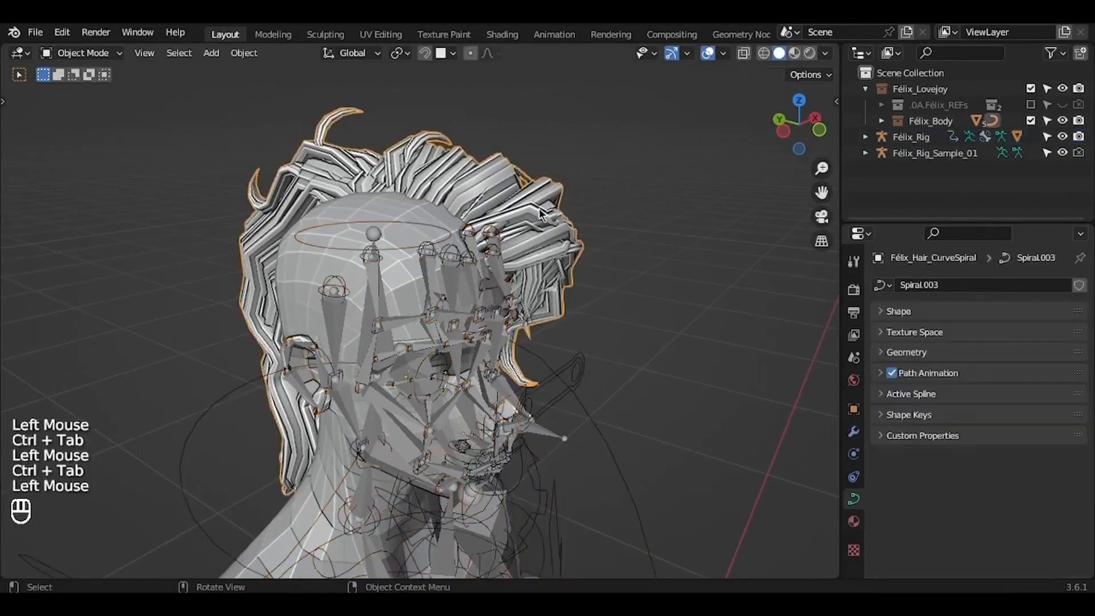
shift+click(583, 380)
key(ctrl+p)
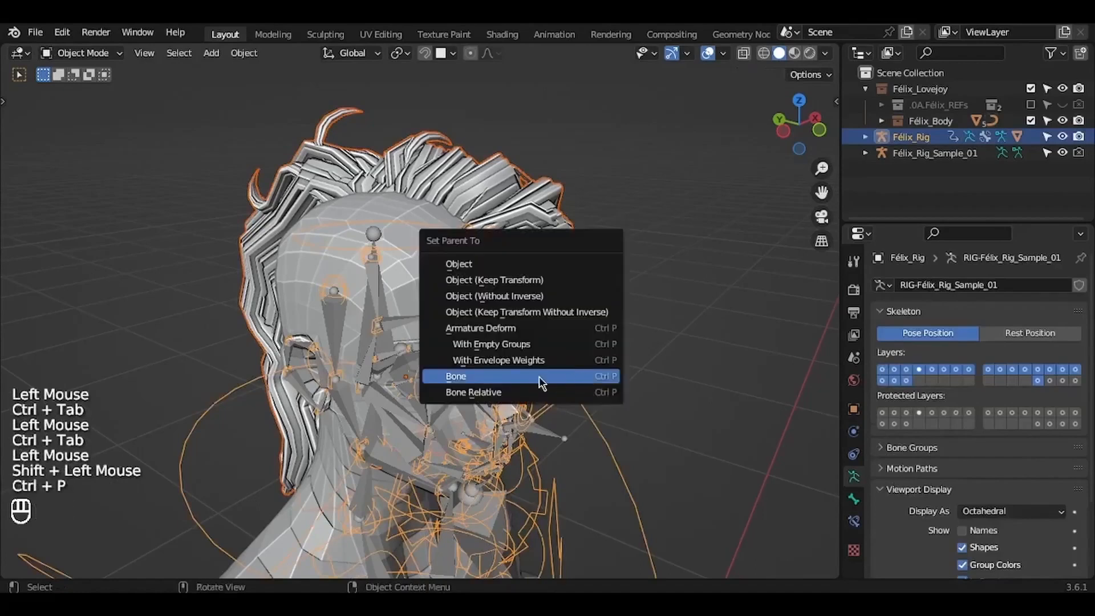
click(480, 374)
- Try rotating the head control in Pose Mode to test the attached hair, cancelling the rotation
key(ctrl+Tab)
key(r)
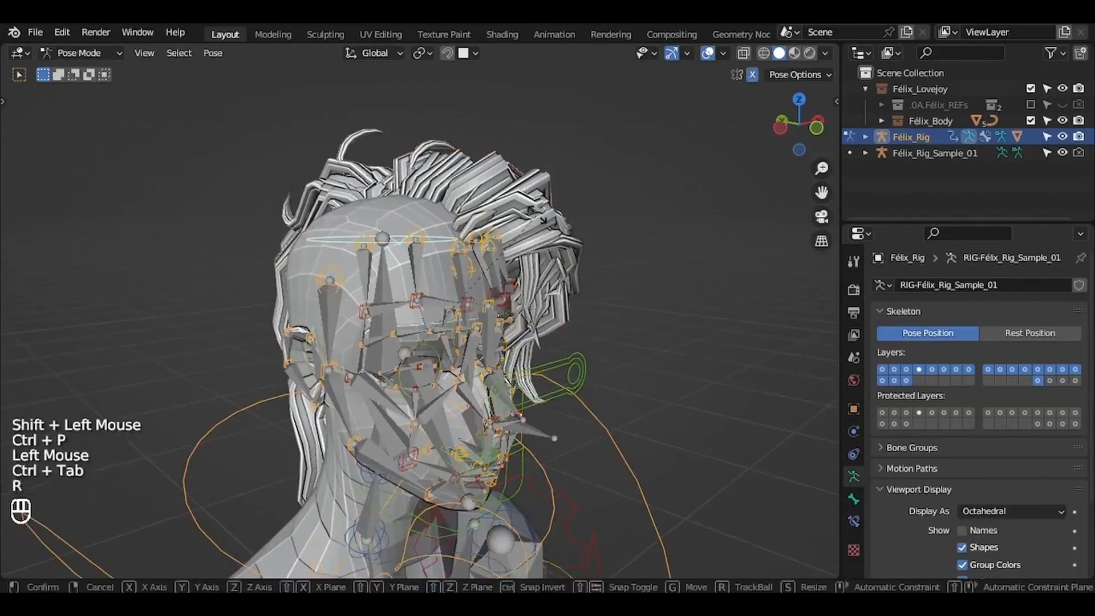
key(Escape)
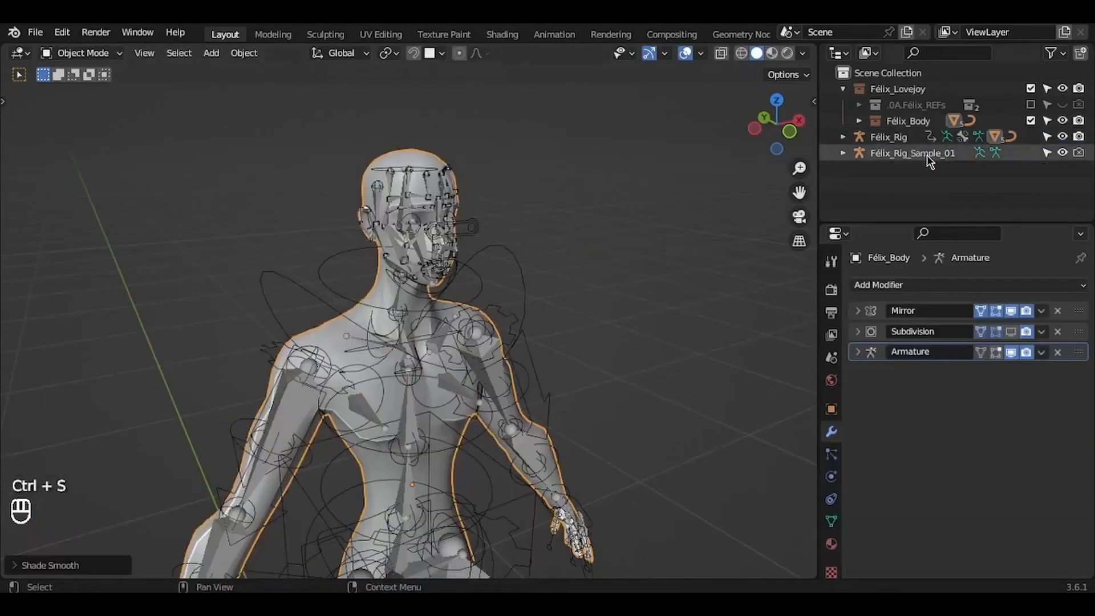
- Move Félix_Rig_Sample_01 into the .0A.Félix_REFs collection, and Félix_Rig into a new collection named Félix_Rig
drag(928, 159, 929, 107)
click(899, 138)
key(m)
click(899, 140)
text(Féli)
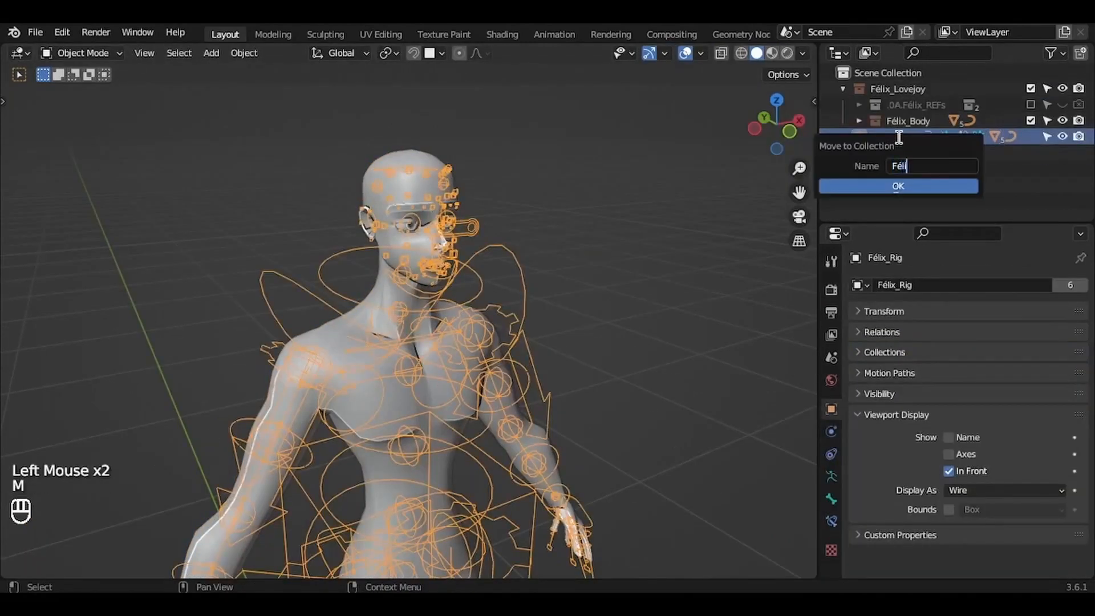
text(x_Rig)
key(Return)
- Give the Félix_Rig collection the brown color tag and nest it in Félix_Lovejoy after Félix_Body
click(899, 138)
right_click(883, 135)
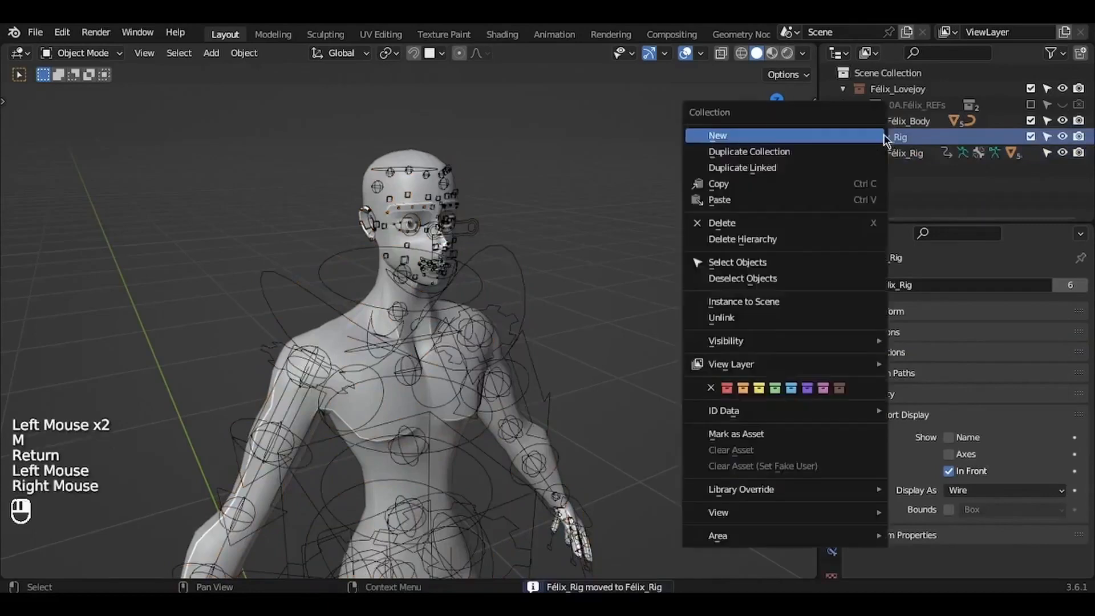
click(845, 387)
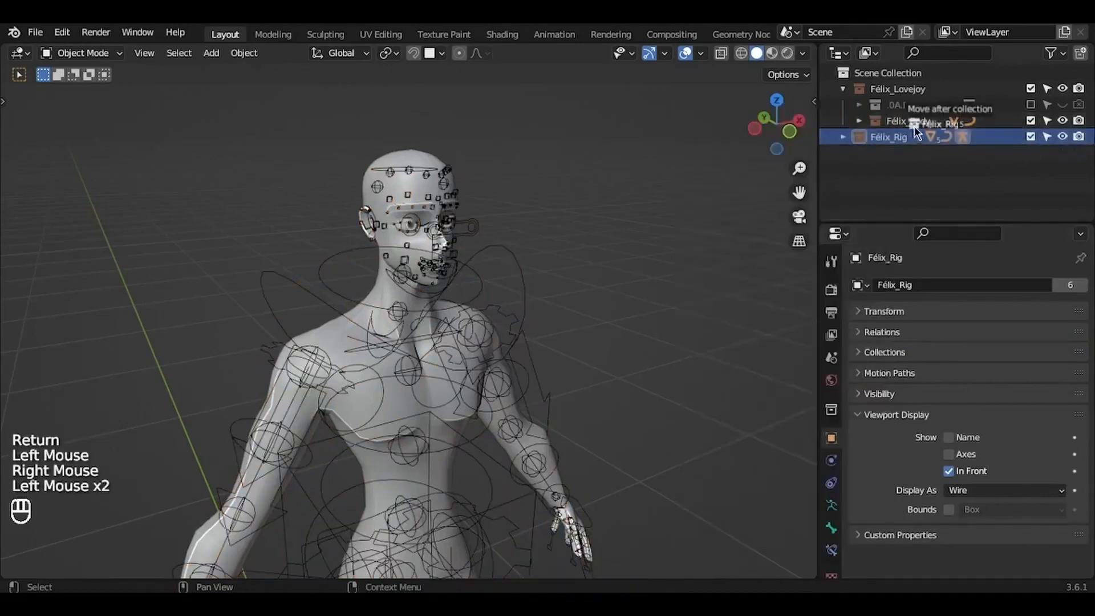
mouse_move(915, 126)
mouse_down()
mouse_move(910, 82)
mouse_move(907, 131)
mouse_move(898, 128)
mouse_up()
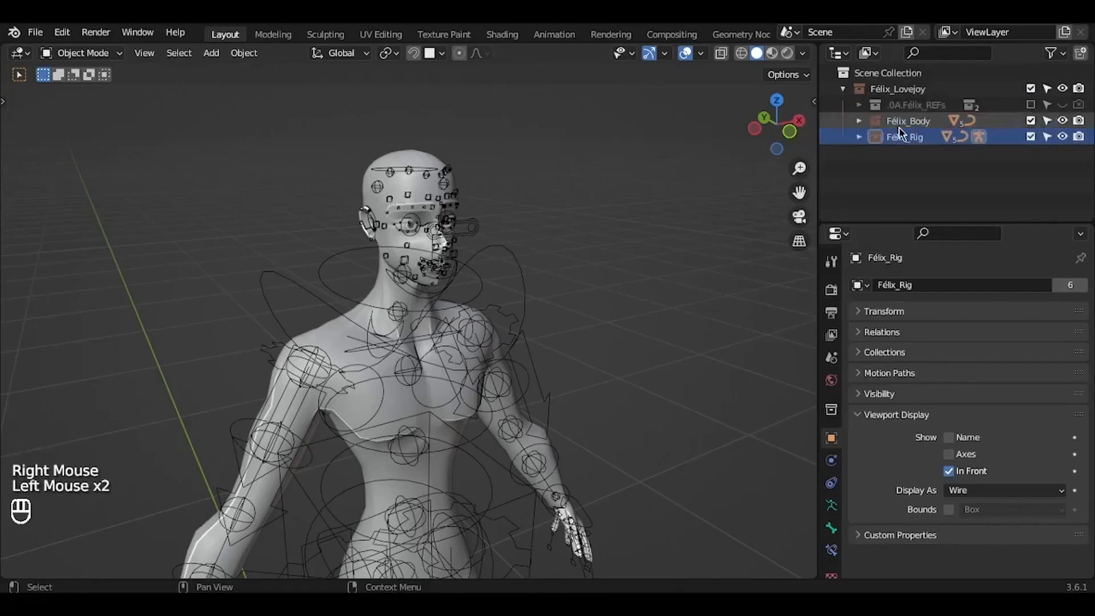
click(930, 197)
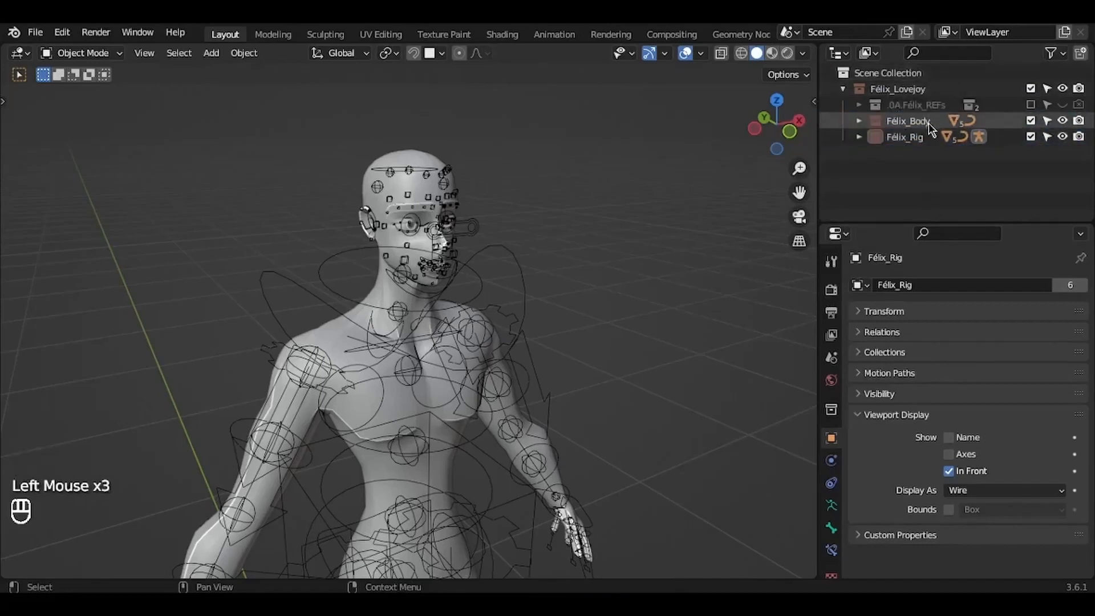
key(KP_1)
key(KP_4)
key(KP_4)
key(KP_4)
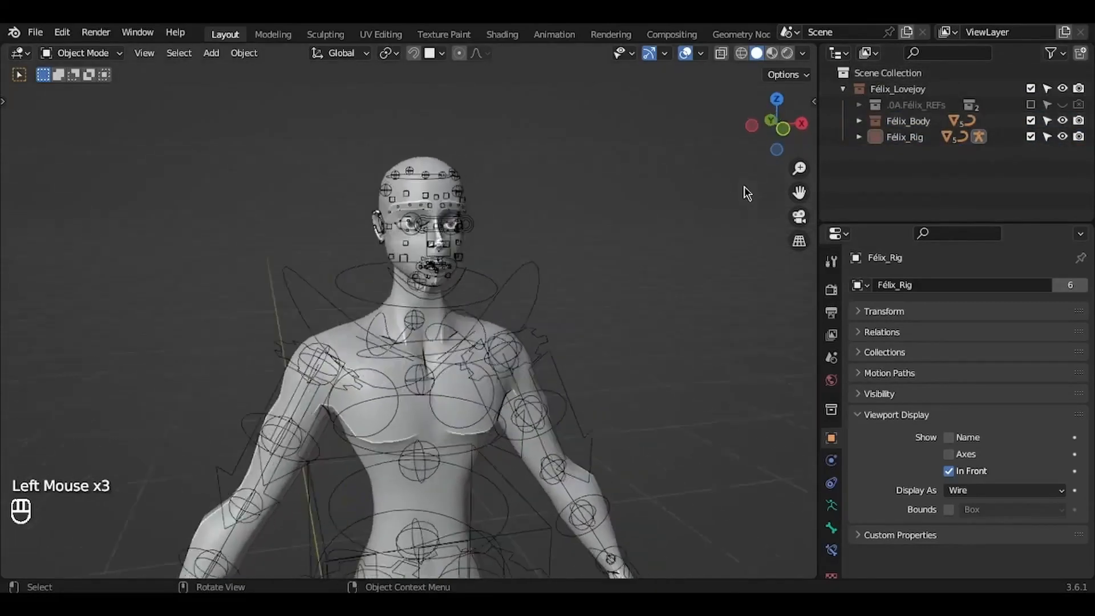